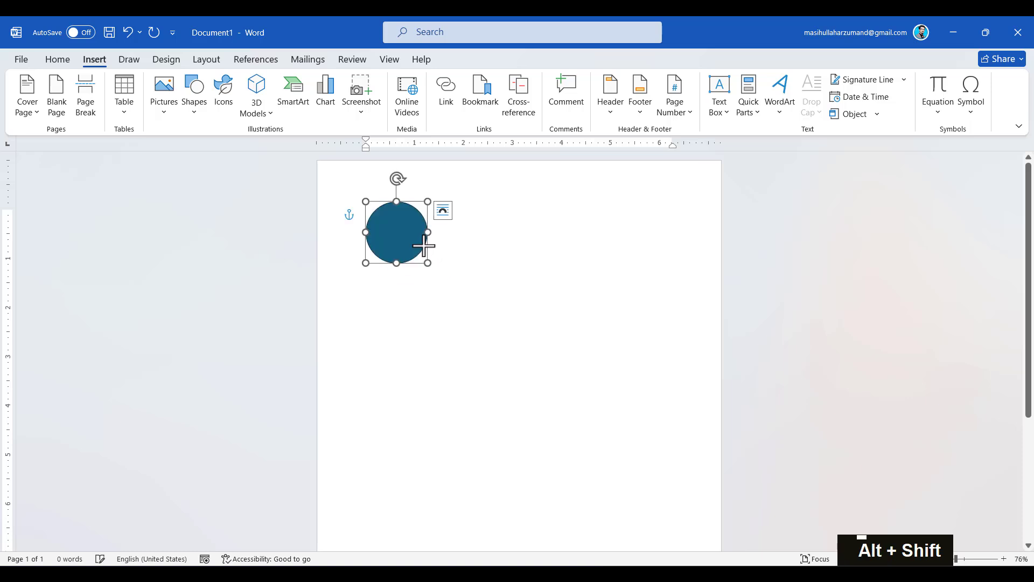
Step: Shrink the circle to about 0.79 inches and format it with an orange fill and no outline
{"action": "left_click", "coordinate": [416, 256], "text": "shift"}
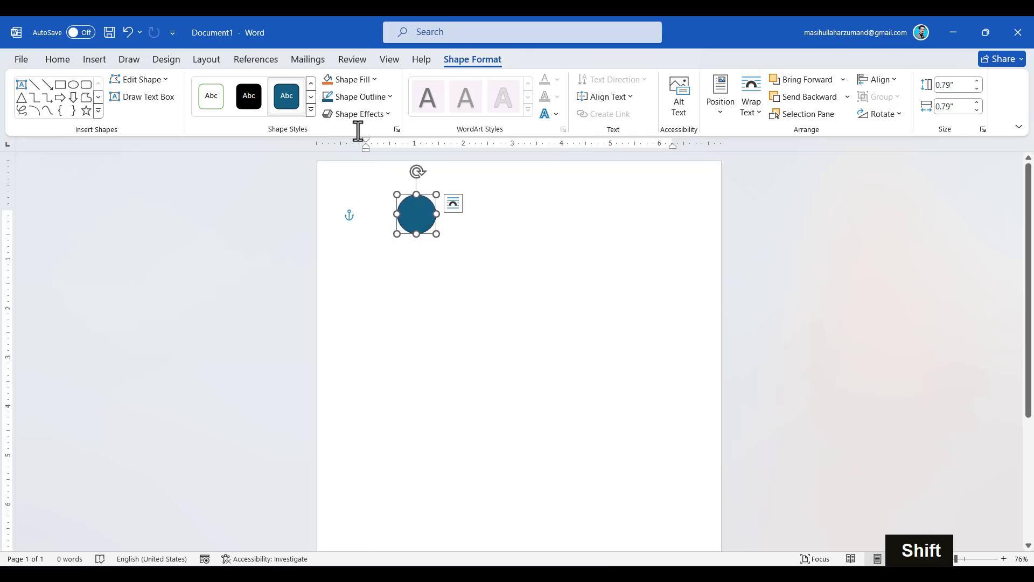
{"action": "left_click", "coordinate": [335, 79]}
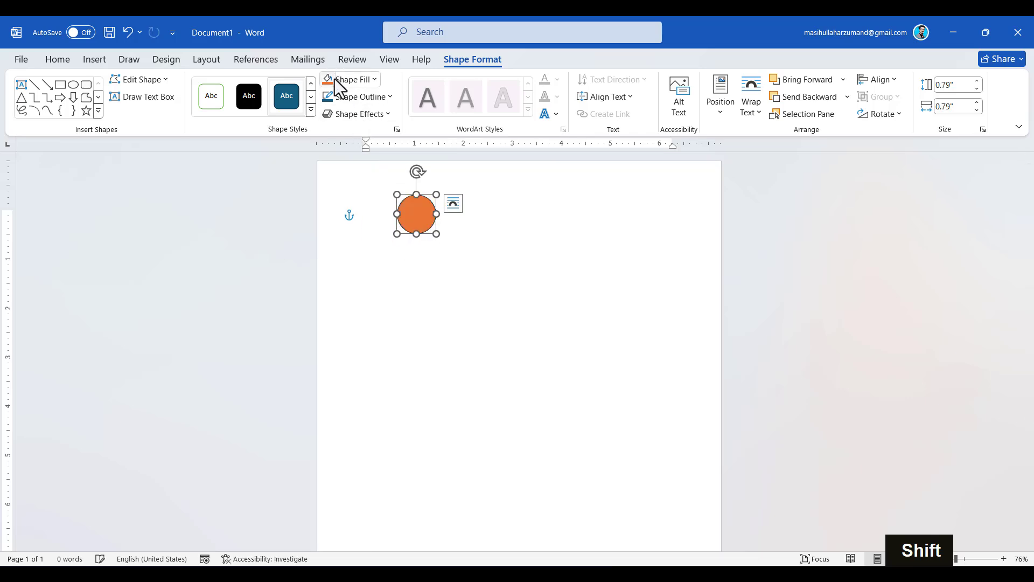
{"action": "left_click", "coordinate": [389, 98]}
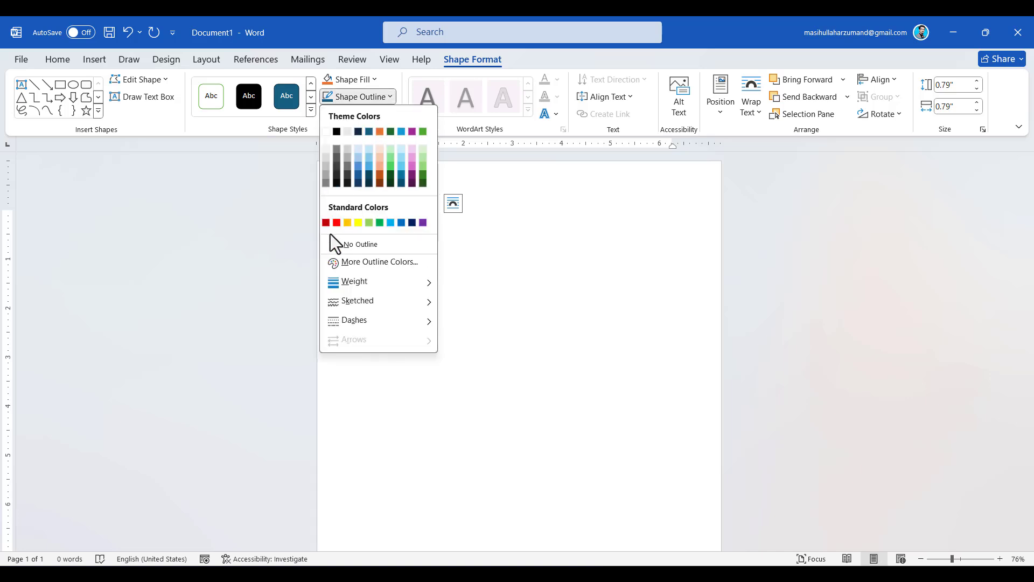
{"action": "left_click", "coordinate": [335, 244]}
{"action": "left_click", "coordinate": [502, 277]}
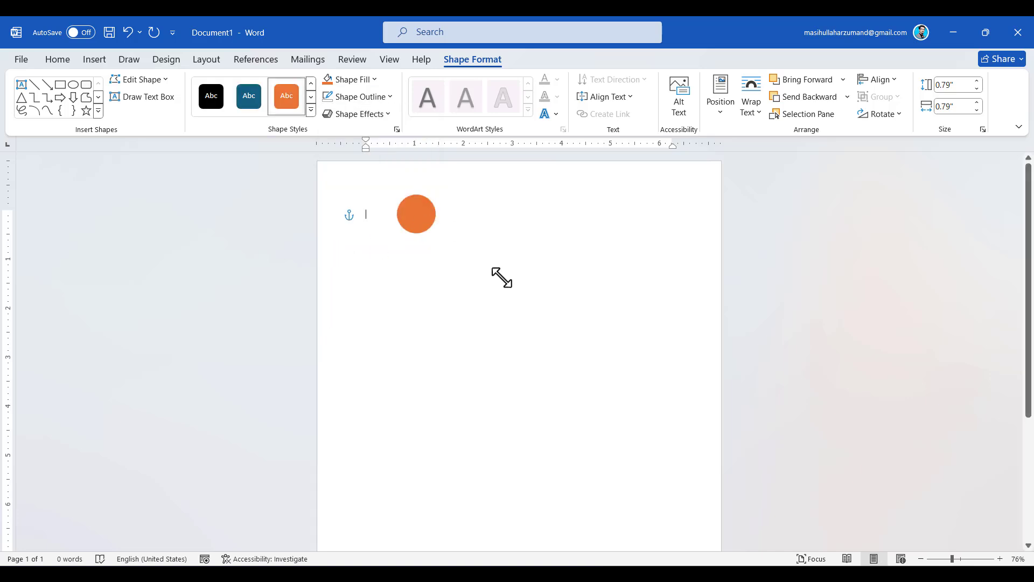
Step: Duplicate the orange circle and enlarge the copy proportionally to about 0.98 inches
{"action": "left_click", "coordinate": [414, 215]}
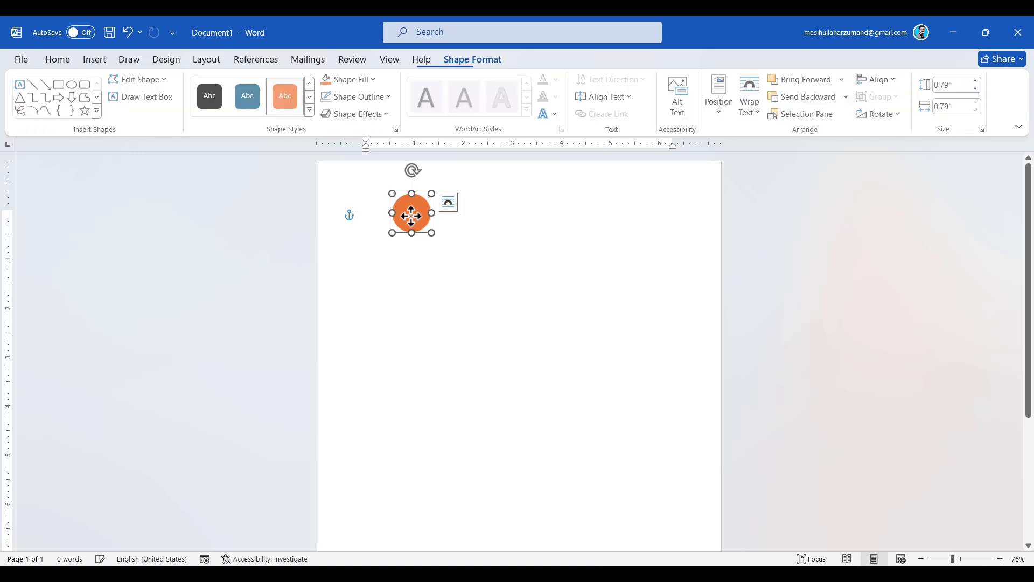
{"action": "key", "text": "ctrl+c"}
{"action": "key", "text": "ctrl+v"}
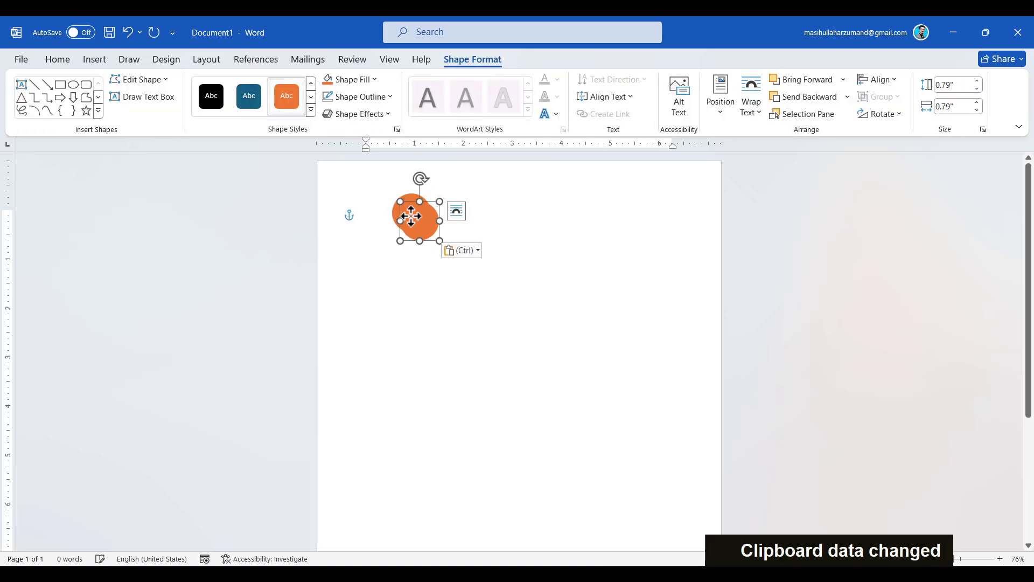
{"action": "left_click", "coordinate": [440, 240], "text": "shift"}
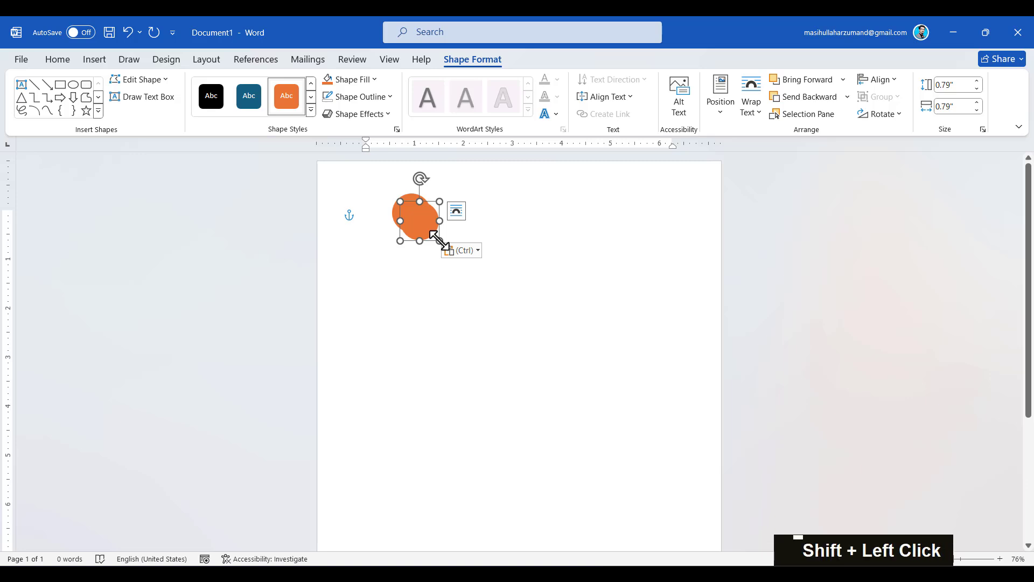
{"action": "left_click_drag", "start_coordinate": [437, 238], "coordinate": [448, 245]}
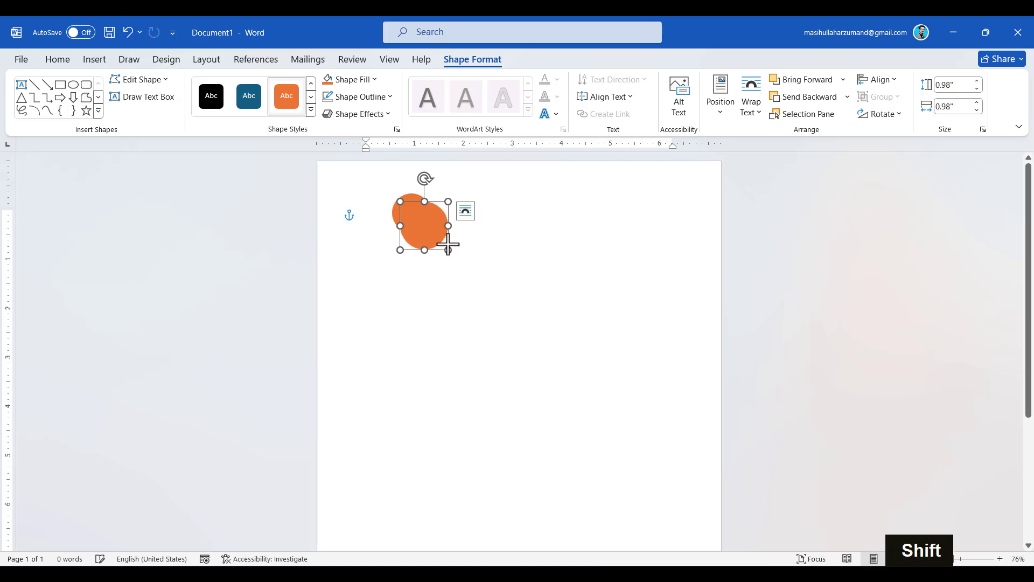
Step: Turn the larger circle into a ring with no fill and a dark teal theme-color outline
{"action": "left_click", "coordinate": [375, 79]}
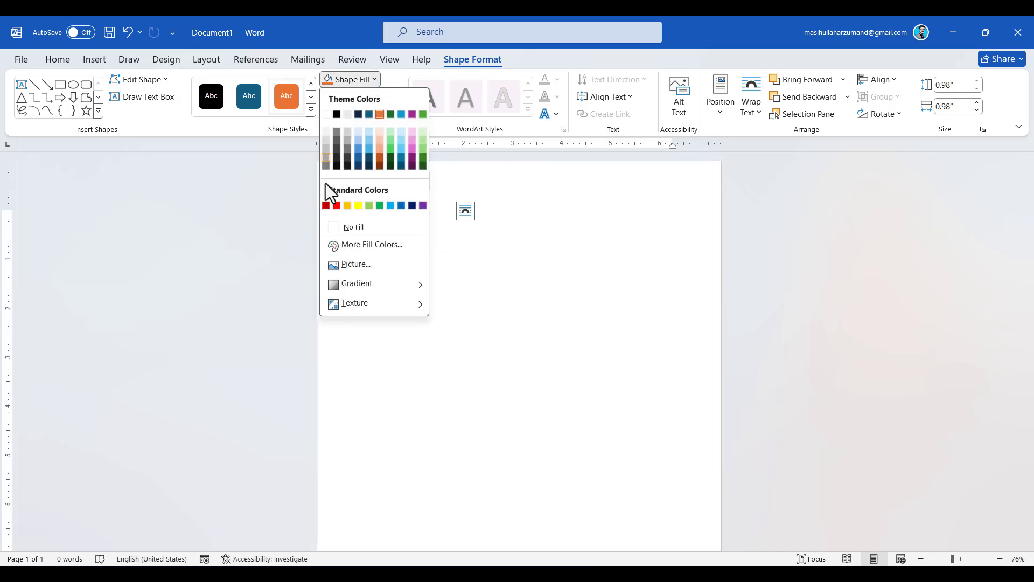
{"action": "left_click", "coordinate": [339, 227]}
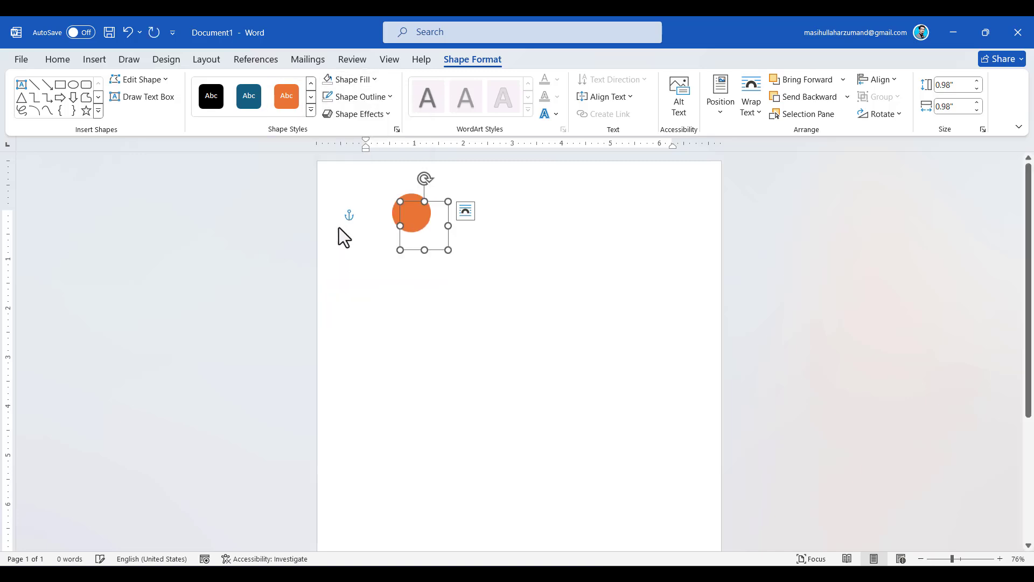
{"action": "left_click", "coordinate": [391, 100]}
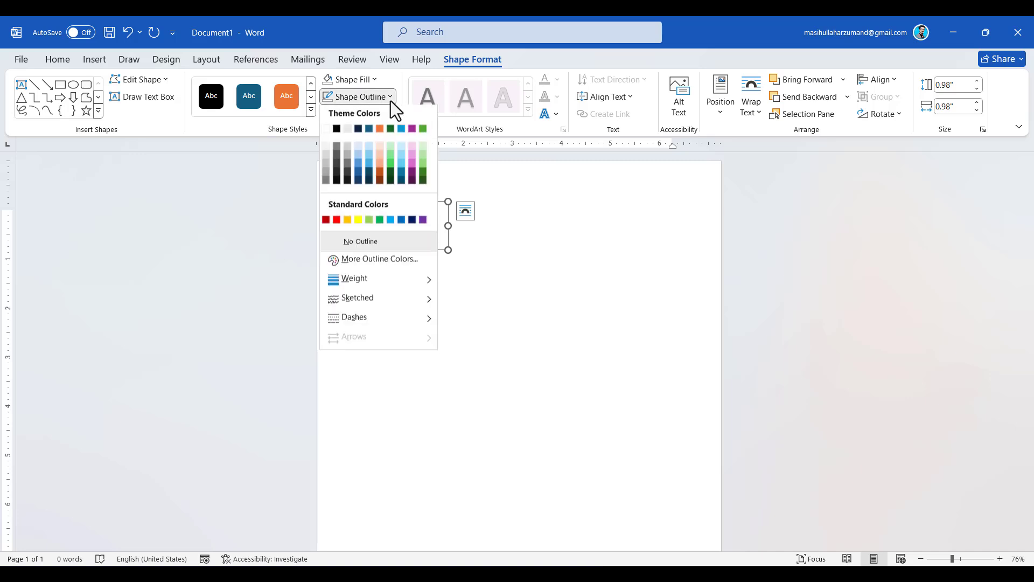
{"action": "left_click", "coordinate": [369, 131]}
Step: Select the orange circle and the ring together and align them to each other by center and middle
{"action": "key", "text": "shift"}
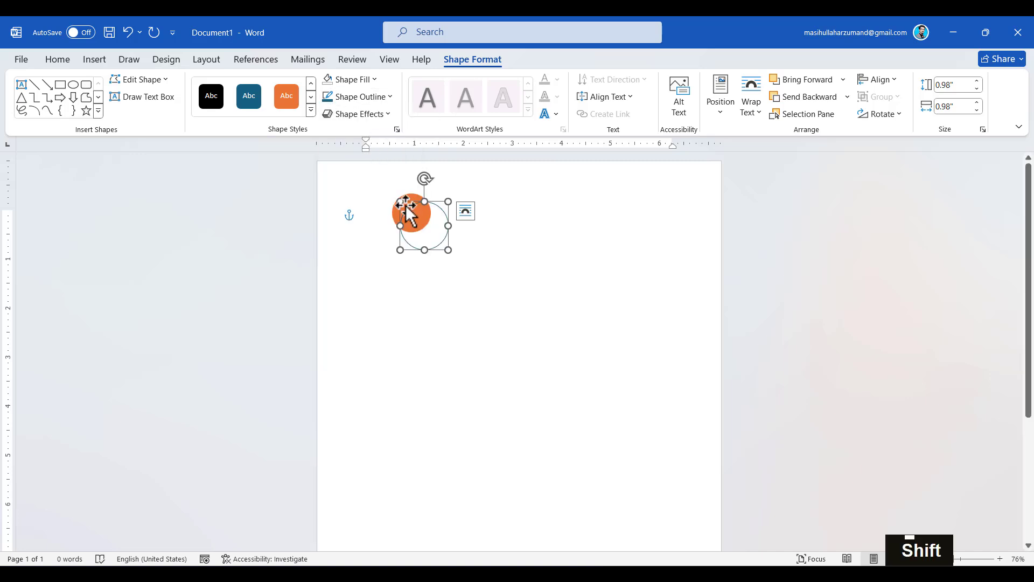
{"action": "left_click", "coordinate": [411, 198], "text": "shift"}
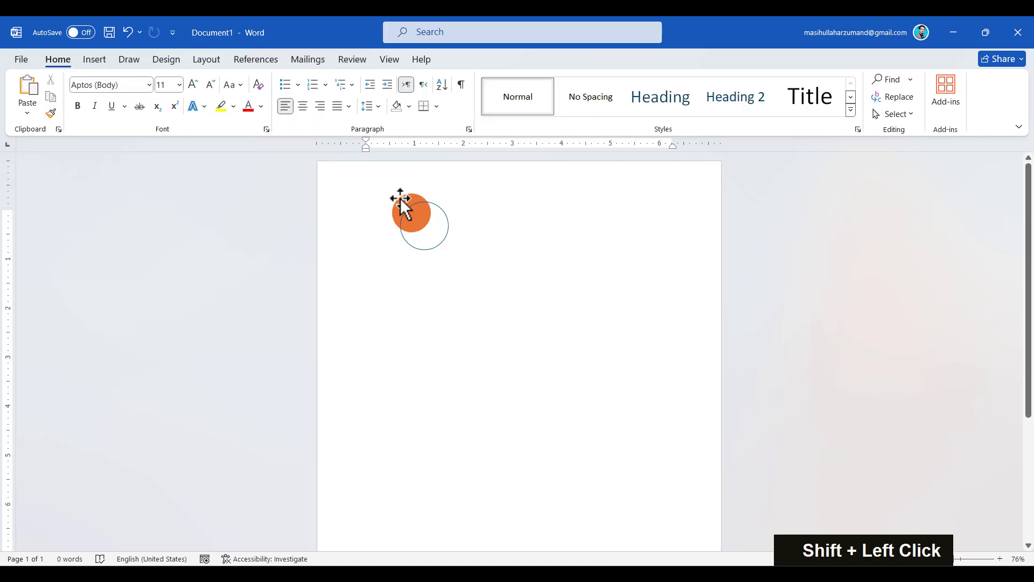
{"action": "left_click", "coordinate": [402, 206]}
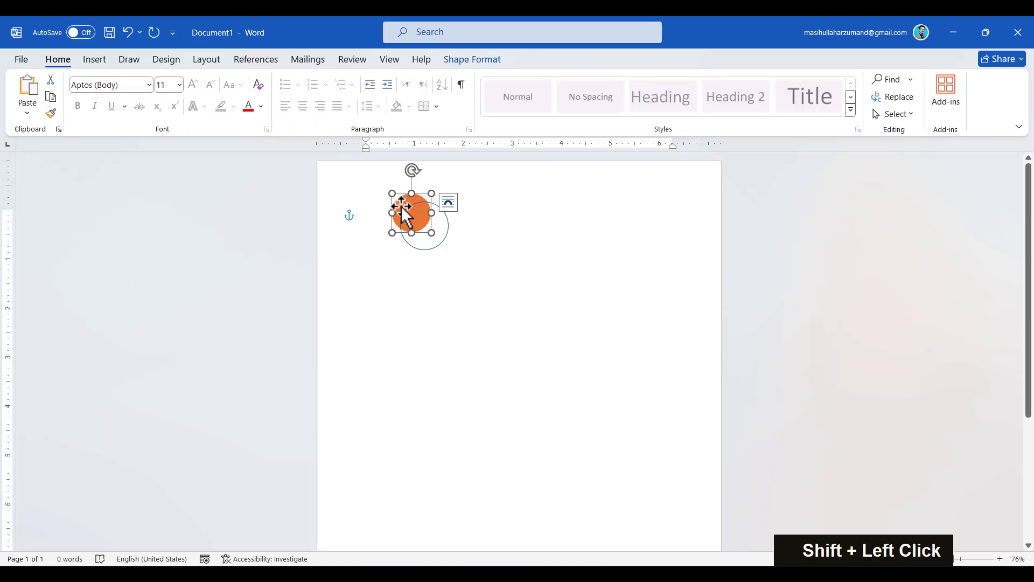
{"action": "left_click", "coordinate": [445, 244], "text": "shift"}
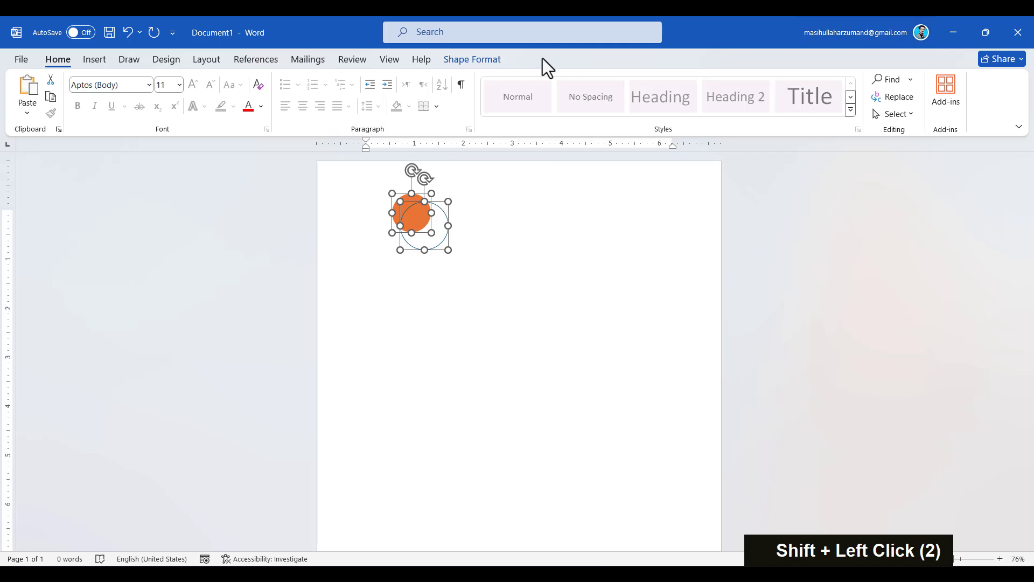
{"action": "left_click", "coordinate": [472, 59]}
{"action": "left_click", "coordinate": [895, 81]}
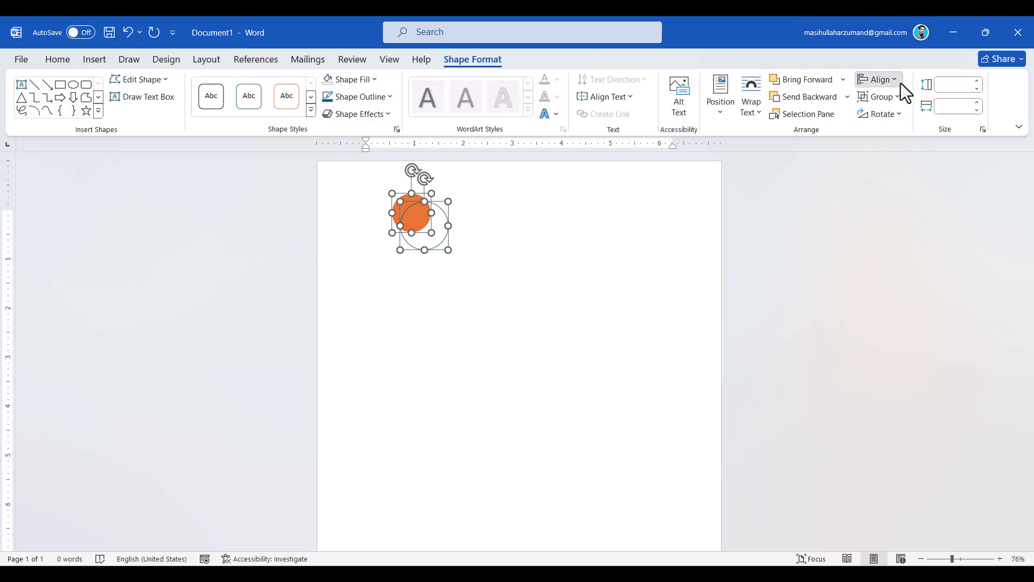
{"action": "left_click", "coordinate": [906, 118]}
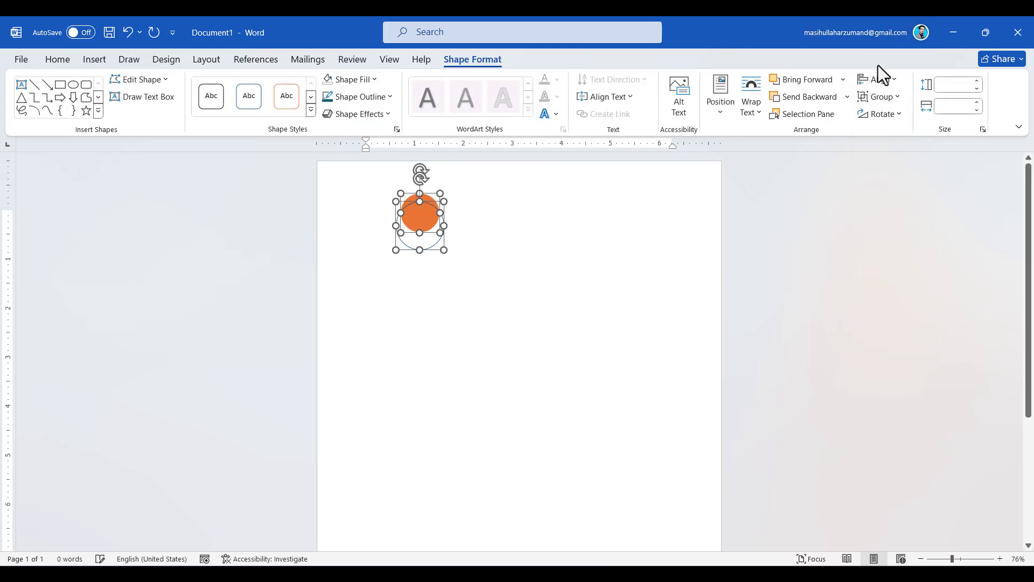
{"action": "left_click", "coordinate": [901, 80]}
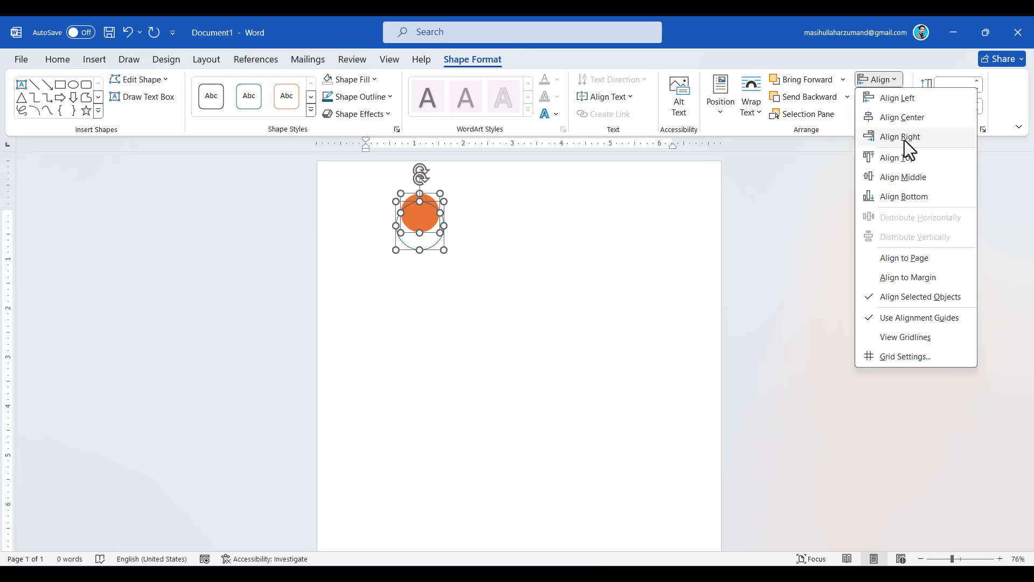
{"action": "left_click", "coordinate": [923, 181]}
{"action": "scroll", "coordinate": [552, 254], "scroll_direction": "up", "scroll_amount": 2}
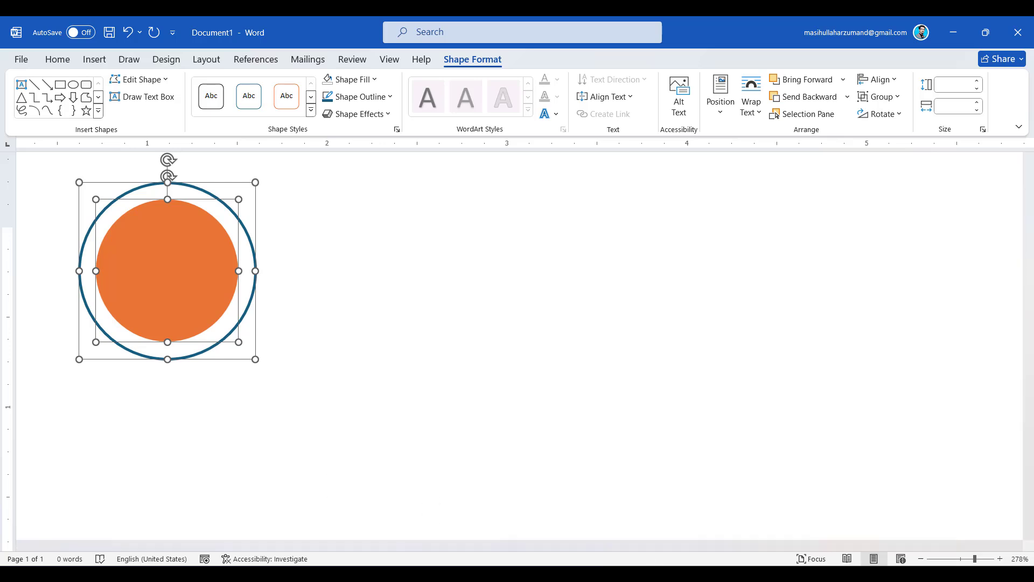
Step: Open the Artboard 110 reference image from the MS Word Lecture 30 folder and examine its B1, B2 and B3 badges, returning to Word
{"action": "key", "text": "super+e"}
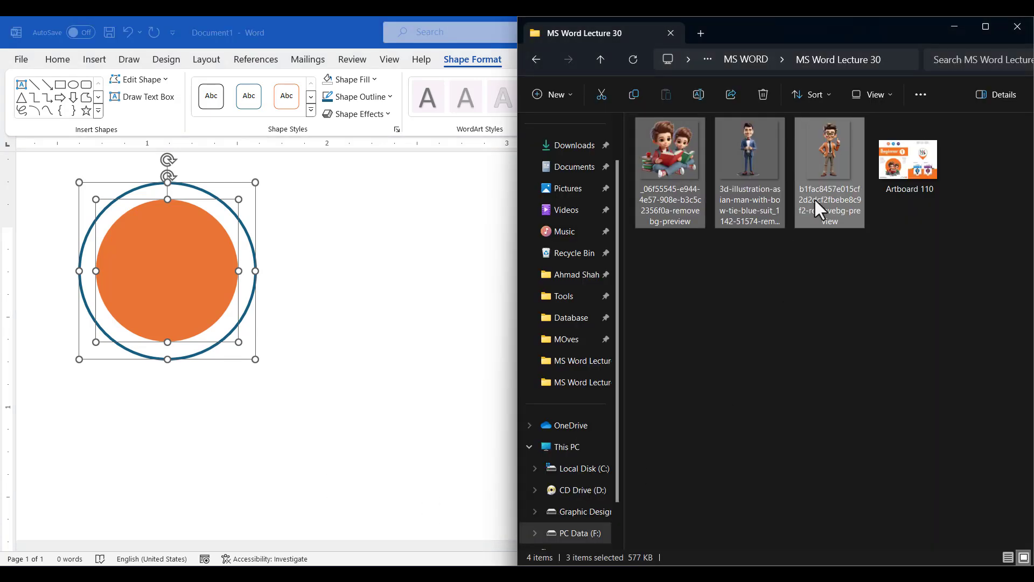
{"action": "double_click", "coordinate": [910, 186]}
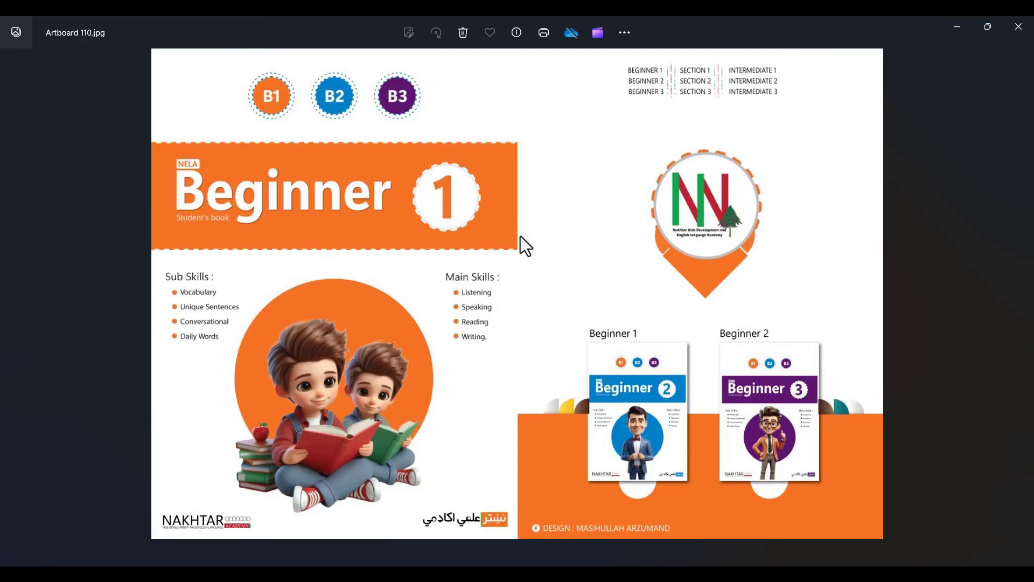
{"action": "scroll", "coordinate": [352, 159], "scroll_direction": "up", "scroll_amount": 2, "text": "ctrl"}
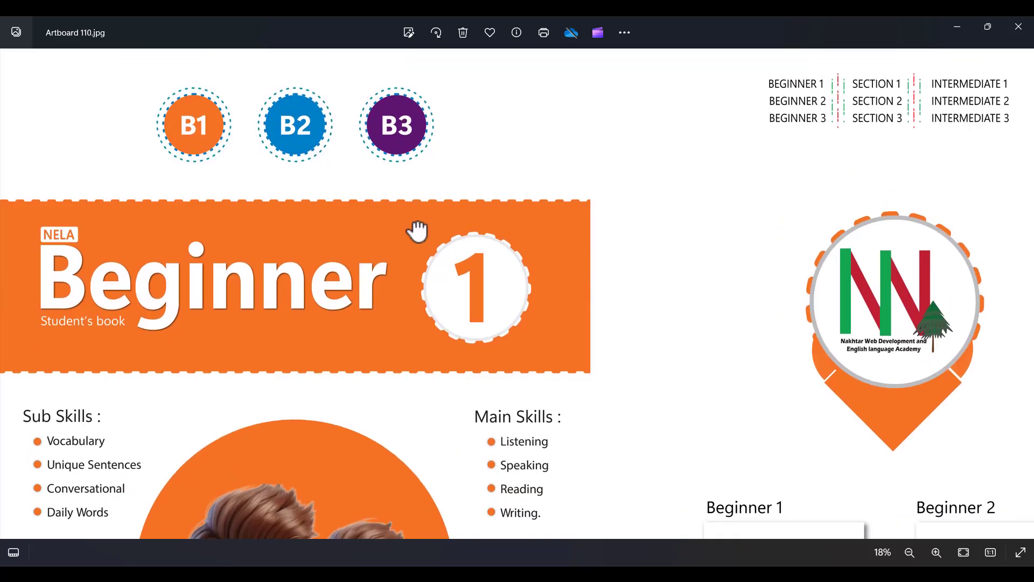
{"action": "scroll", "coordinate": [420, 241], "scroll_direction": "up", "scroll_amount": 4, "text": "ctrl"}
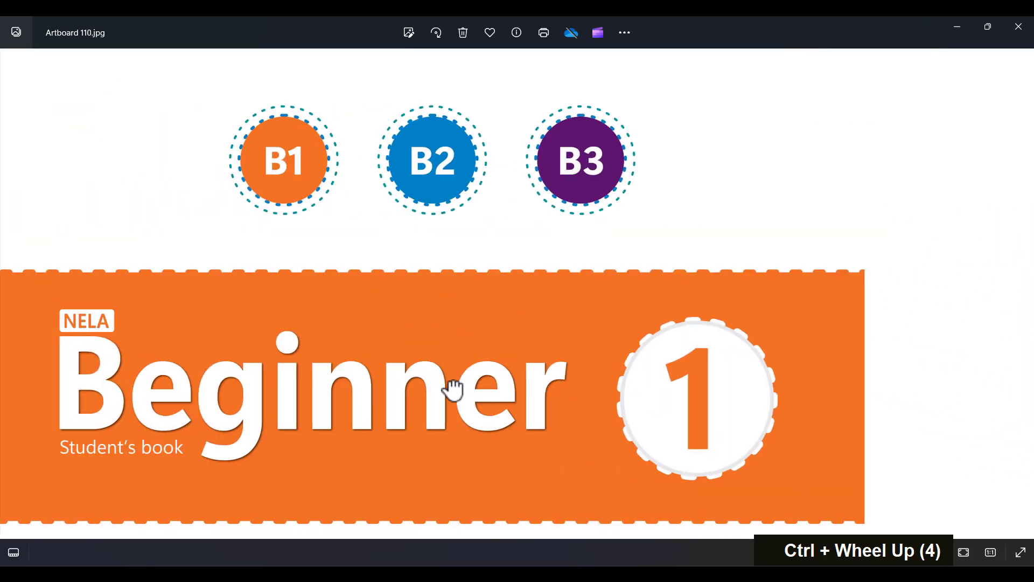
{"action": "double_click", "coordinate": [452, 388]}
{"action": "left_click", "coordinate": [957, 26]}
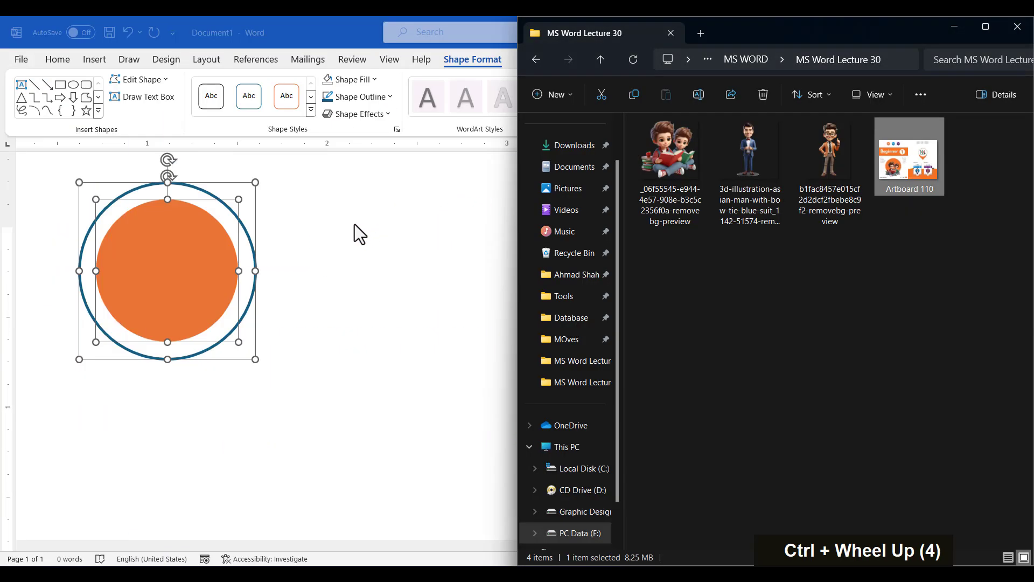
{"action": "key", "text": "alt+Tab"}
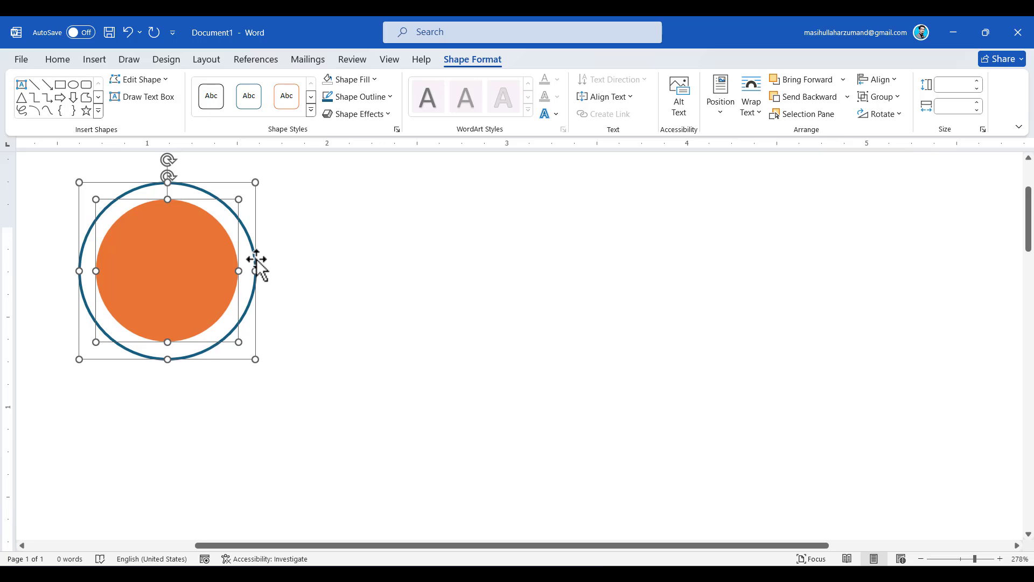
{"action": "left_click_drag", "start_coordinate": [257, 259], "coordinate": [322, 279]}
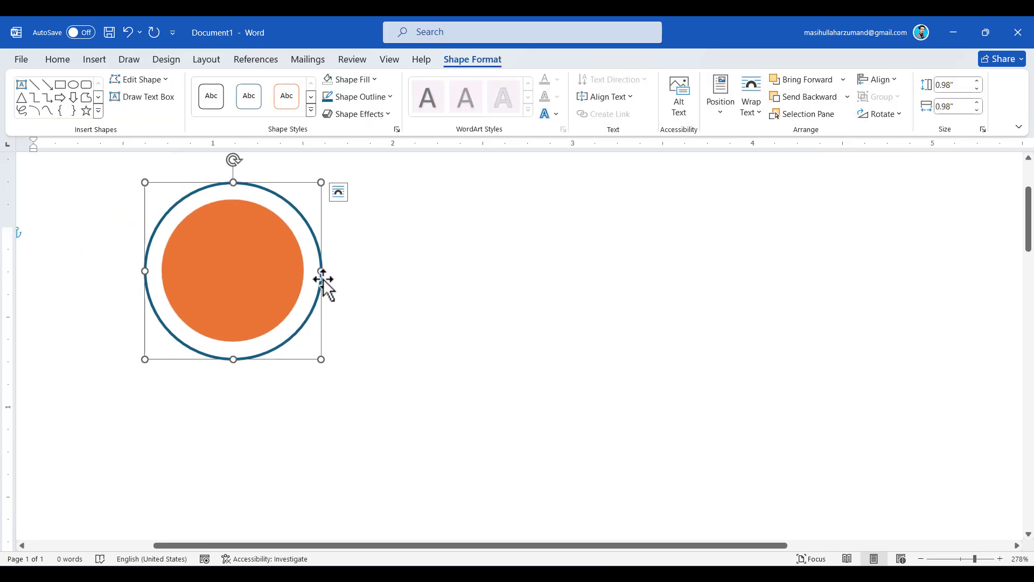
{"action": "key", "text": "alt+shift"}
{"action": "left_click", "coordinate": [321, 359], "text": "alt+shift"}
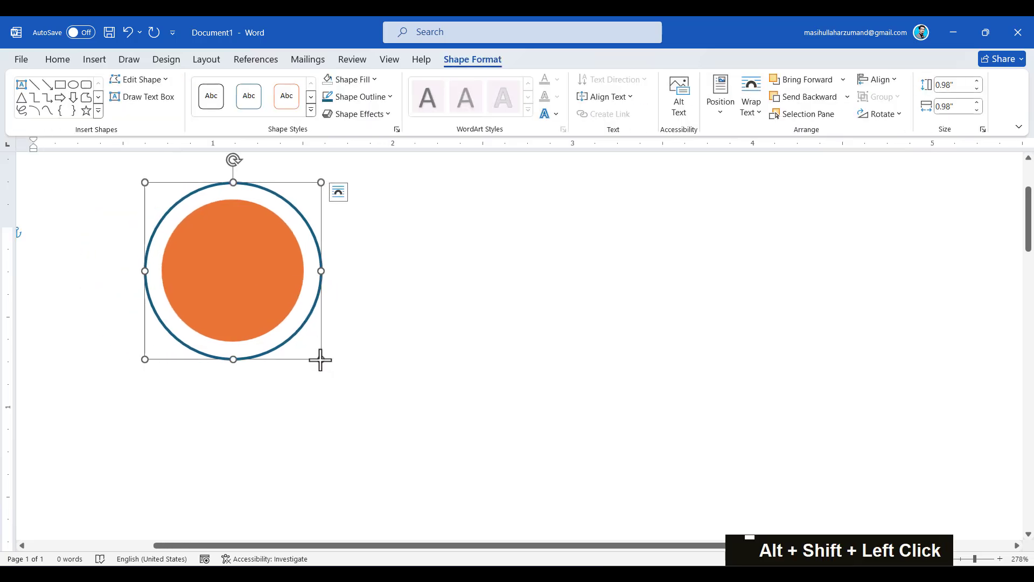
{"action": "left_click_drag", "start_coordinate": [320, 359], "coordinate": [307, 345]}
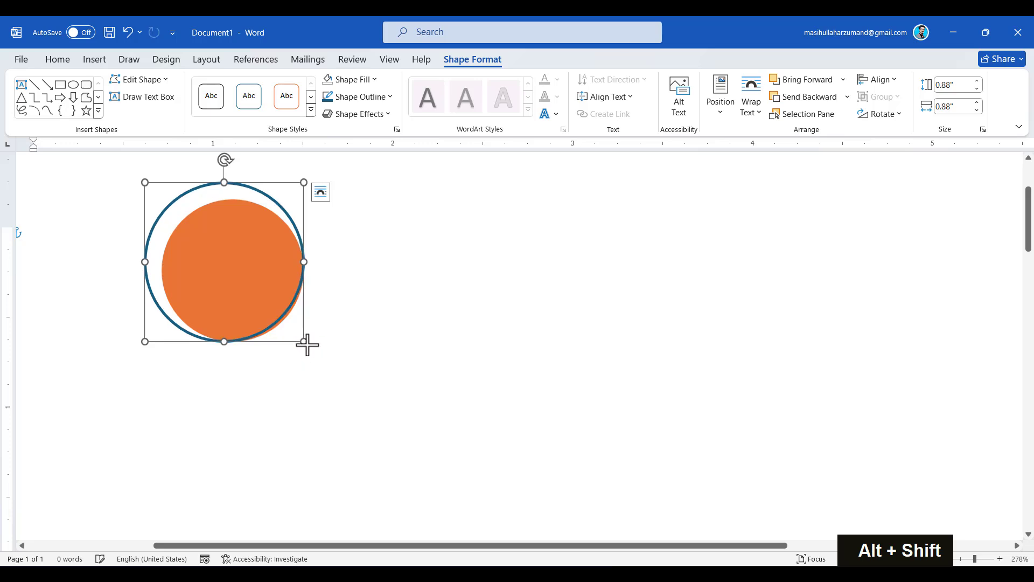
{"action": "left_click", "coordinate": [268, 314], "text": "shift"}
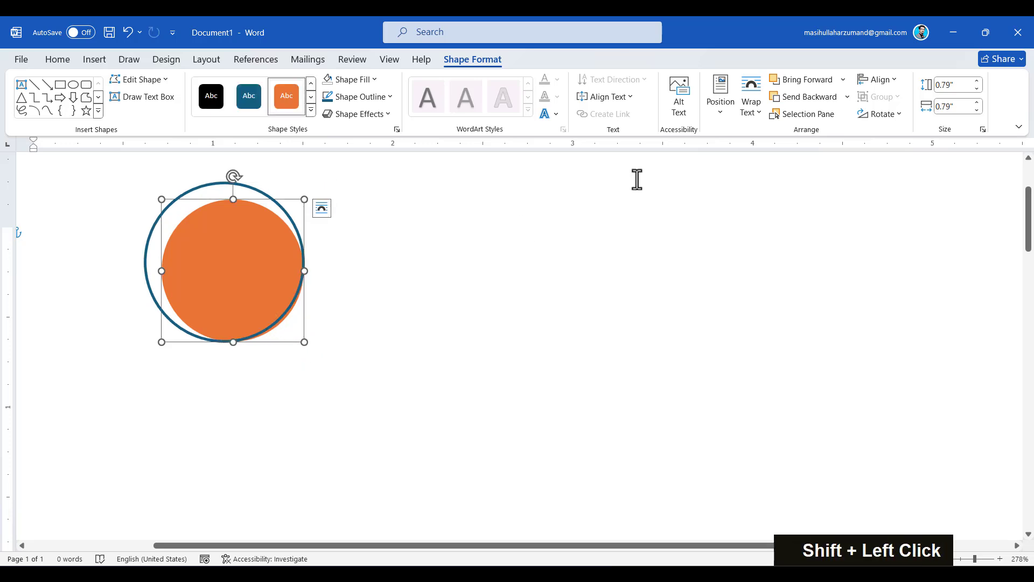
{"action": "left_click", "coordinate": [214, 183], "text": "shift"}
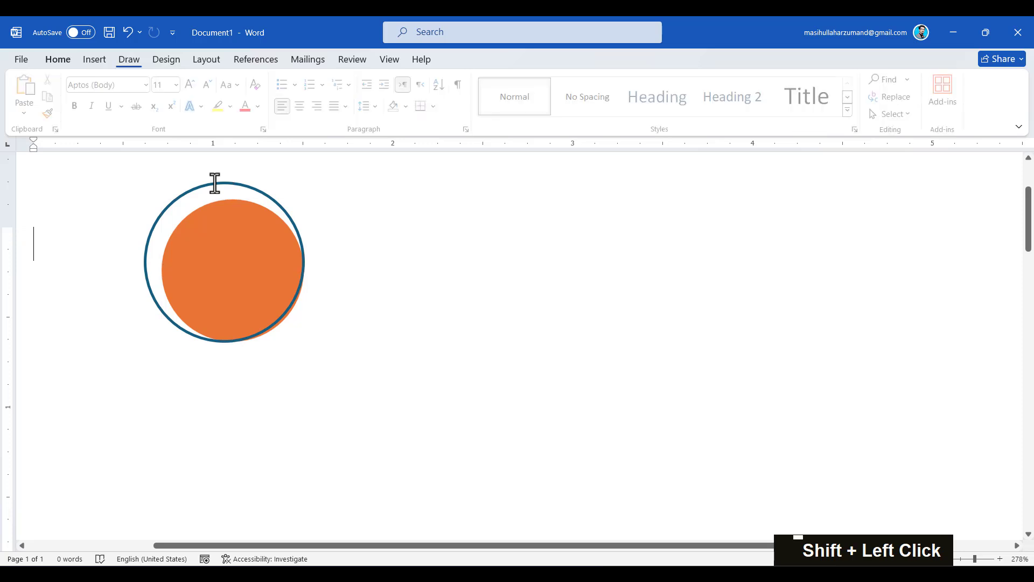
{"action": "key", "text": "ctrl+z"}
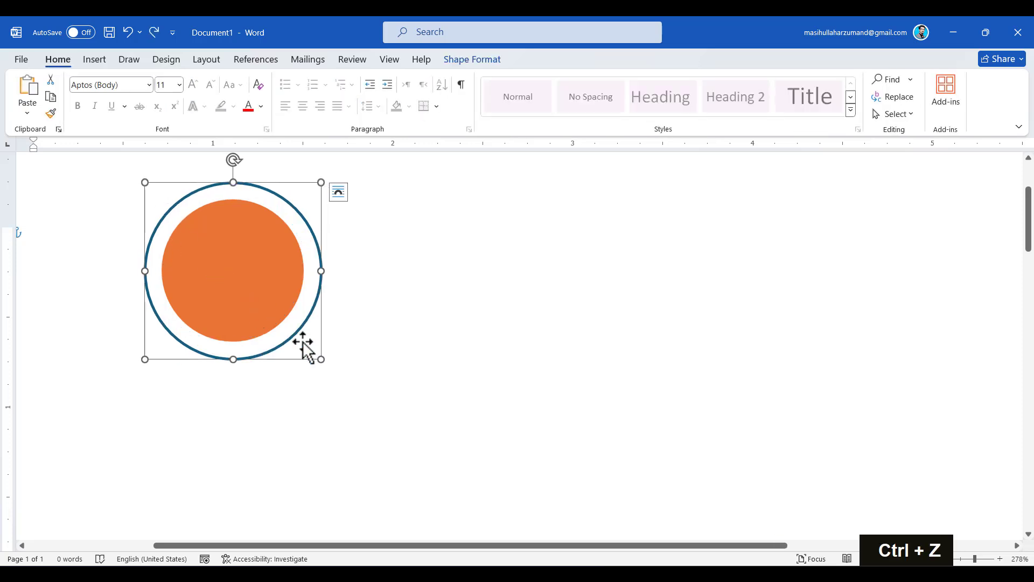
Step: Shrink the ring proportionally to about 0.88 inches and align it with the orange circle by center and middle
{"action": "left_click_drag", "start_coordinate": [321, 359], "coordinate": [299, 341]}
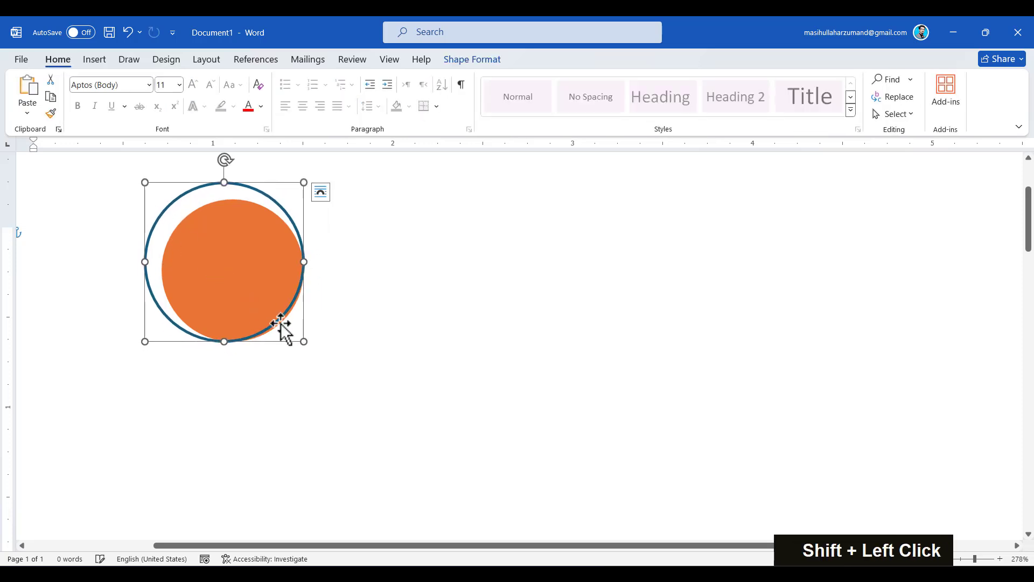
{"action": "left_click", "coordinate": [246, 287], "text": "shift"}
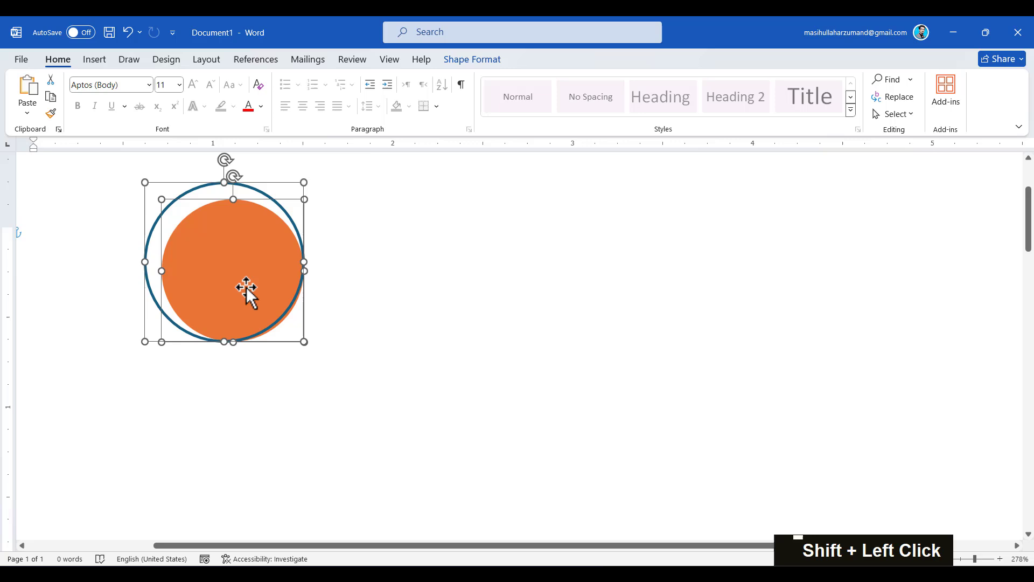
{"action": "left_click", "coordinate": [496, 58]}
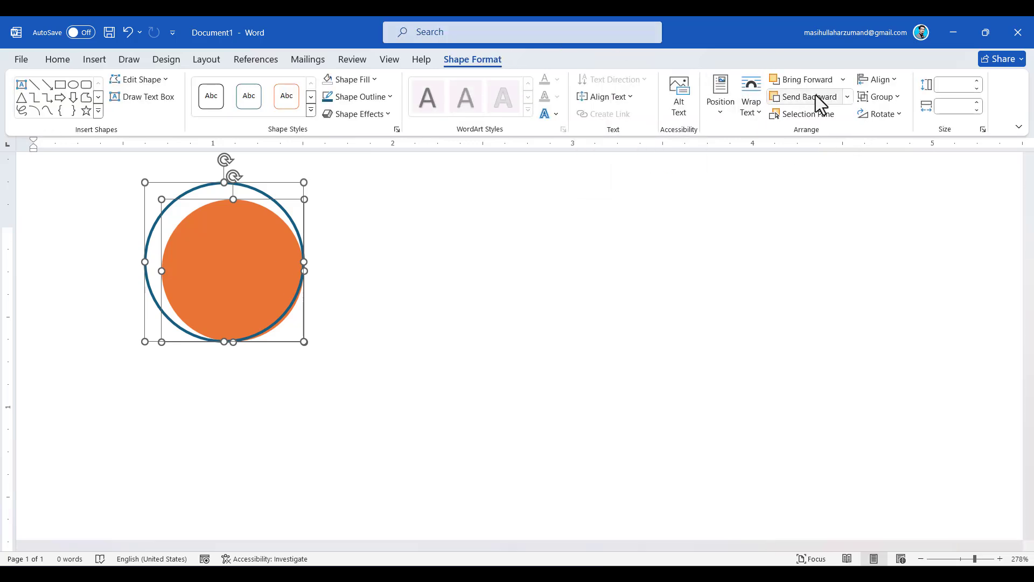
{"action": "left_click", "coordinate": [879, 80]}
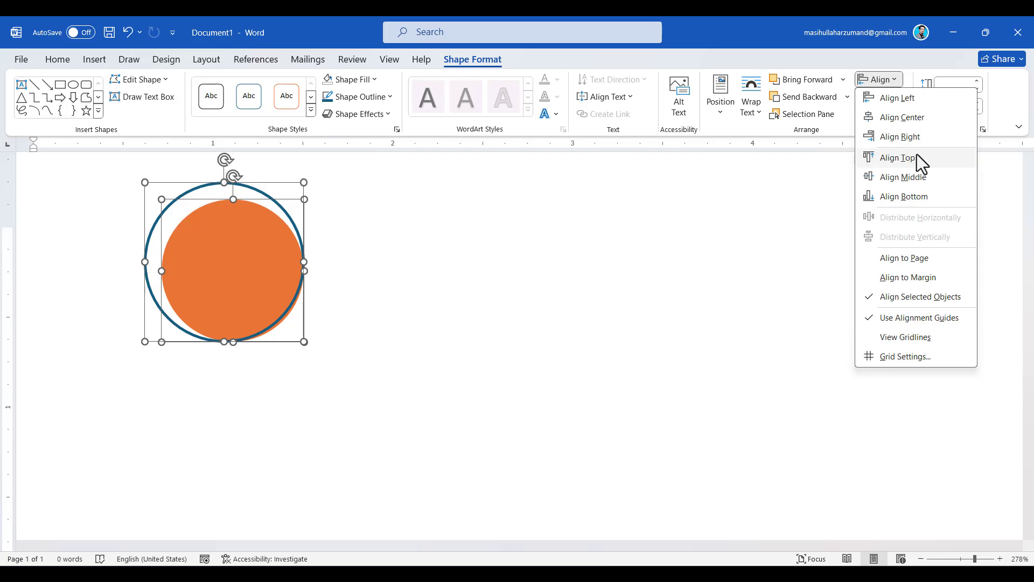
{"action": "left_click", "coordinate": [915, 120]}
{"action": "left_click", "coordinate": [898, 82]}
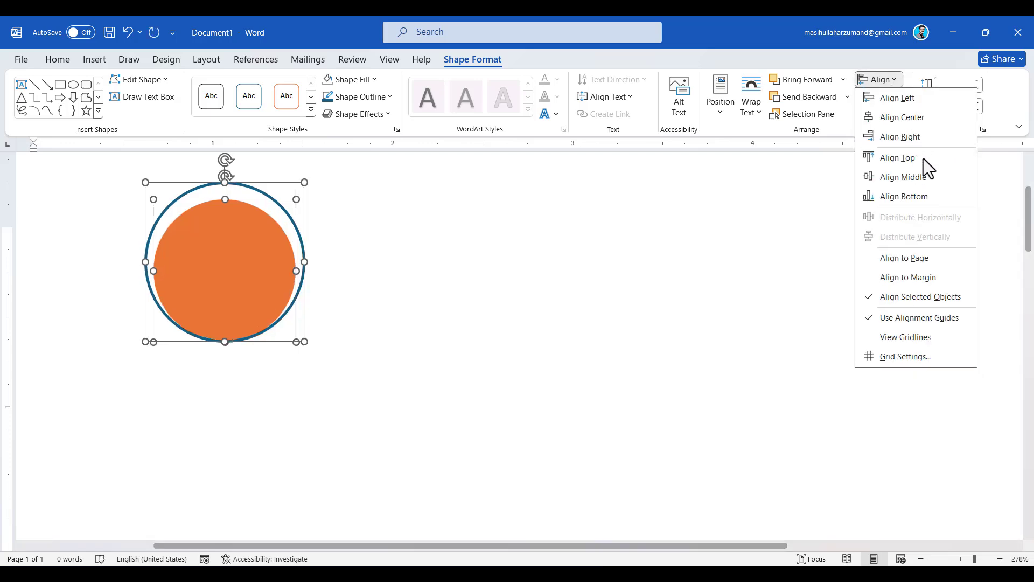
{"action": "left_click", "coordinate": [924, 178]}
{"action": "left_click", "coordinate": [409, 327]}
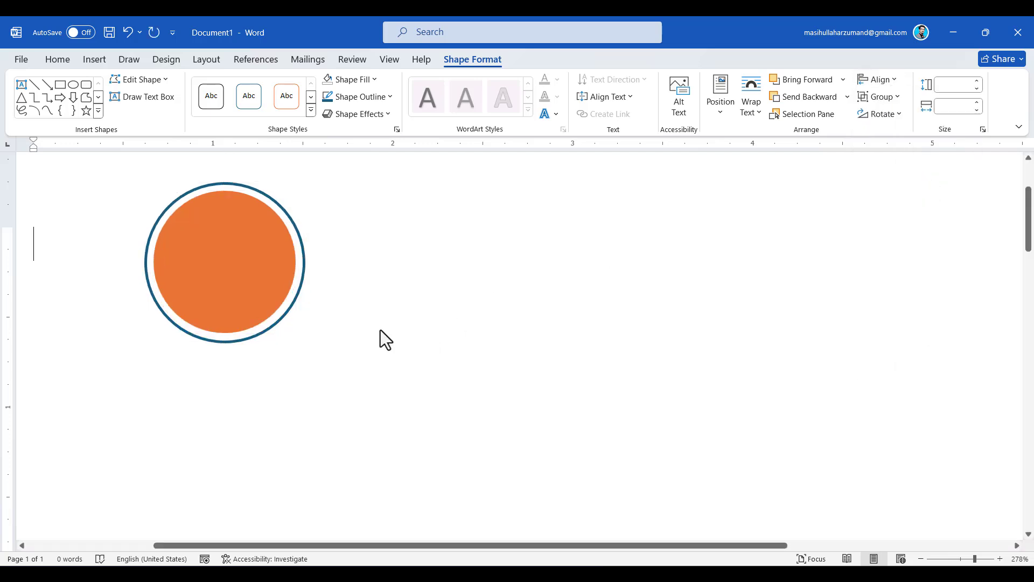
Step: Duplicate the teal ring and enlarge the copy proportionally to about 0.91 inches
{"action": "left_click", "coordinate": [302, 298]}
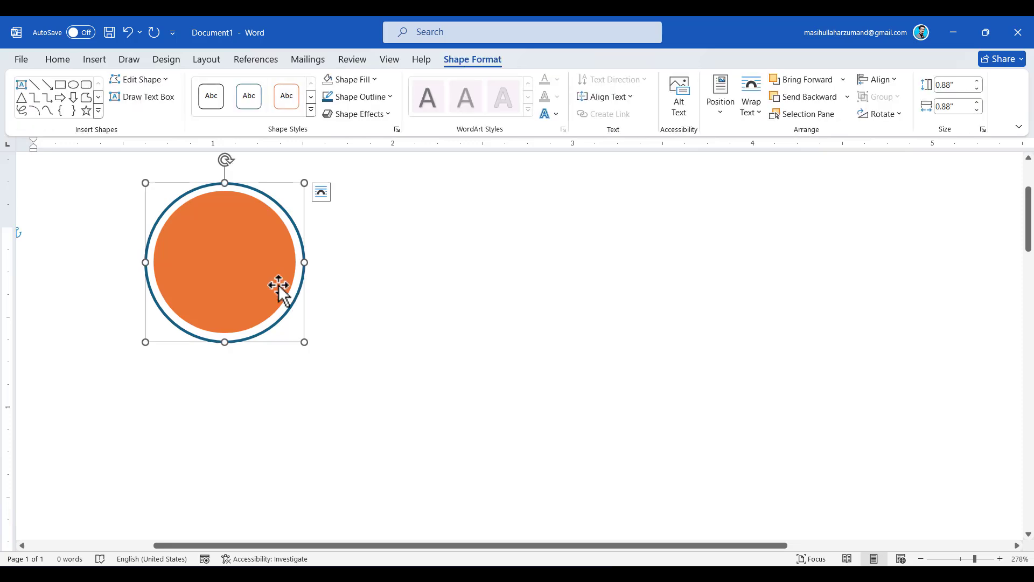
{"action": "left_click", "coordinate": [264, 277]}
{"action": "left_click", "coordinate": [303, 281]}
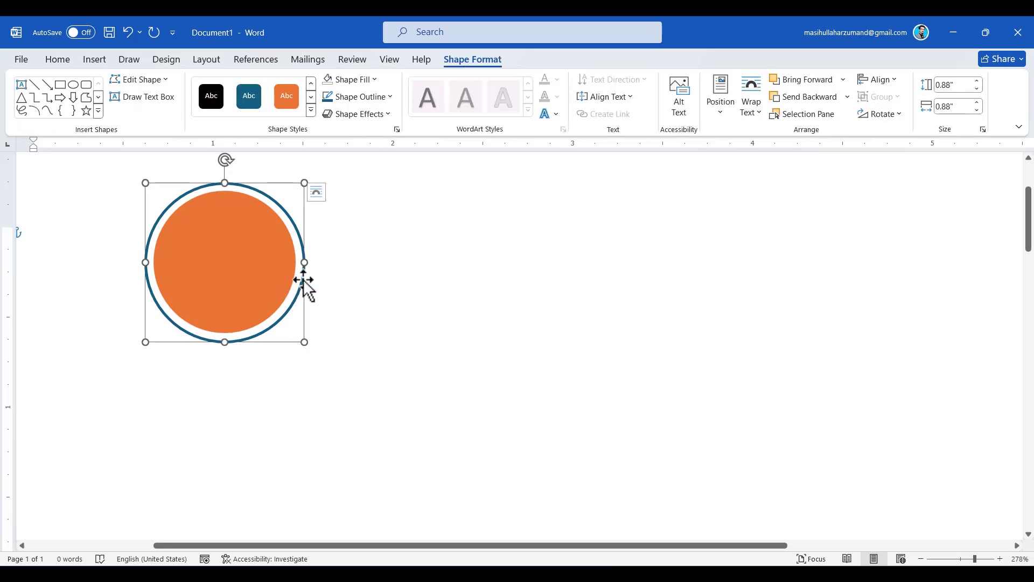
{"action": "key", "text": "ctrl+c"}
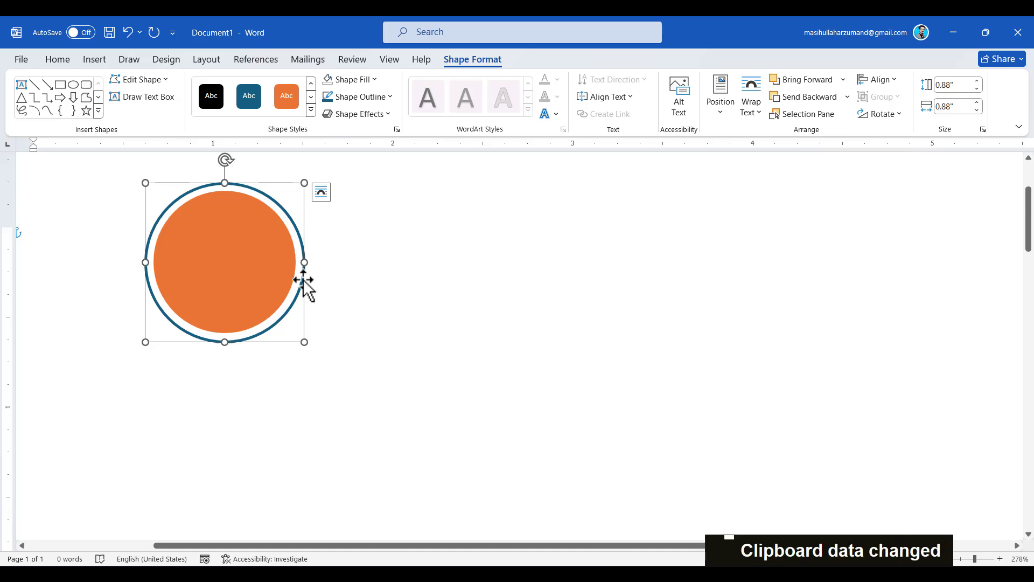
{"action": "key", "text": "ctrl+v"}
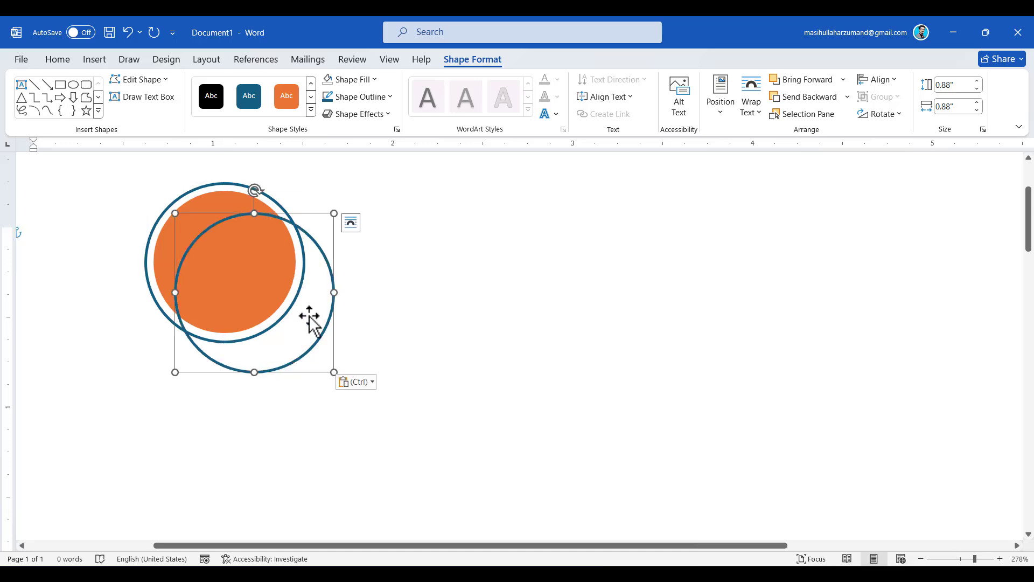
{"action": "left_click", "coordinate": [333, 372], "text": "shift"}
{"action": "left_click_drag", "start_coordinate": [332, 373], "coordinate": [339, 377]}
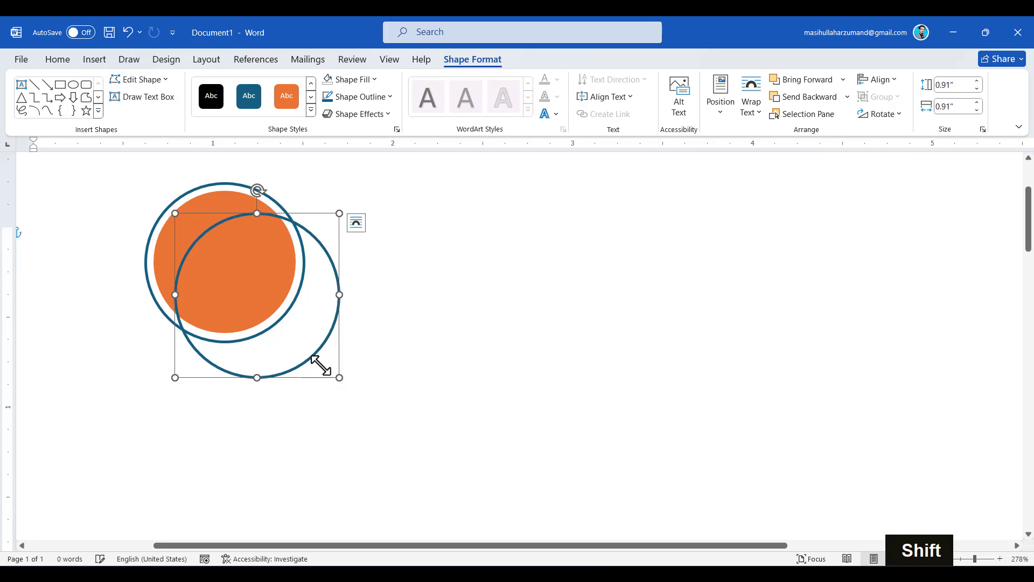
Step: Shrink the original teal ring around the orange circle proportionally to about 0.85 inches
{"action": "left_click", "coordinate": [283, 318], "text": "shift"}
{"action": "left_click_drag", "start_coordinate": [304, 342], "coordinate": [298, 330]}
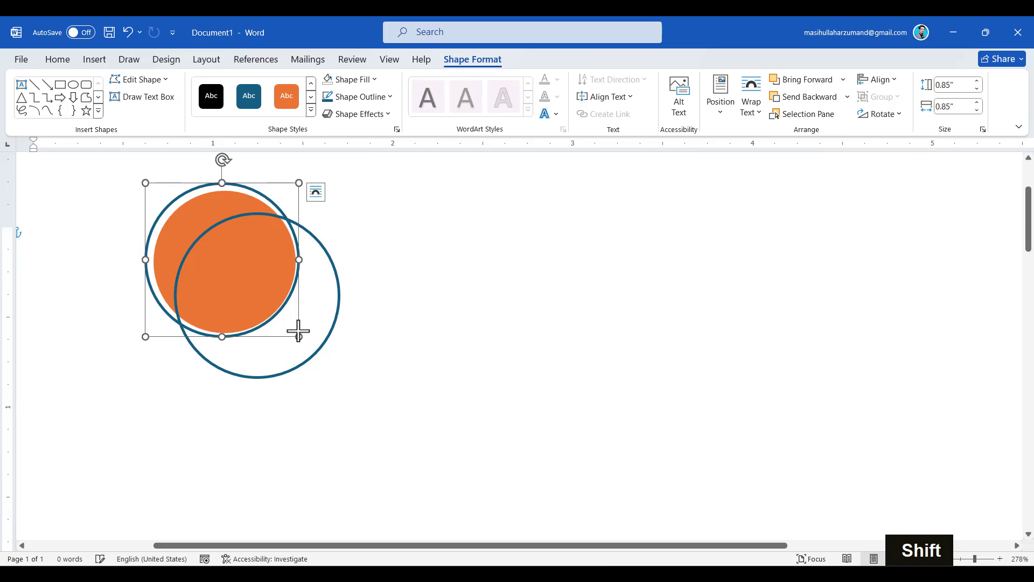
{"action": "key", "text": "shift"}
Step: Select both rings and the orange circle and align them to each other by center and middle
{"action": "left_click", "coordinate": [329, 336], "text": "shift"}
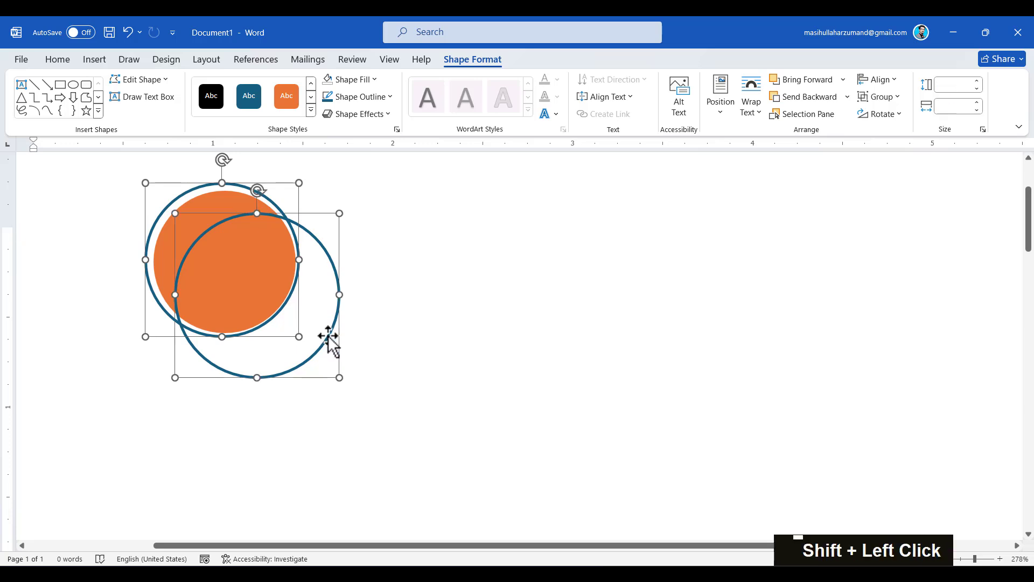
{"action": "left_click", "coordinate": [261, 288], "text": "shift"}
{"action": "left_click", "coordinate": [888, 80]}
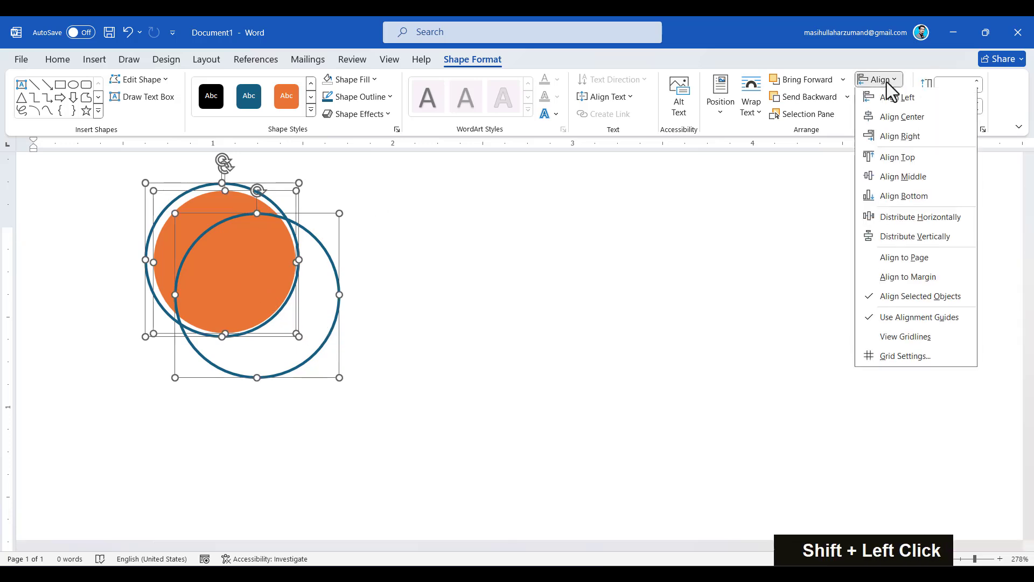
{"action": "left_click", "coordinate": [897, 117]}
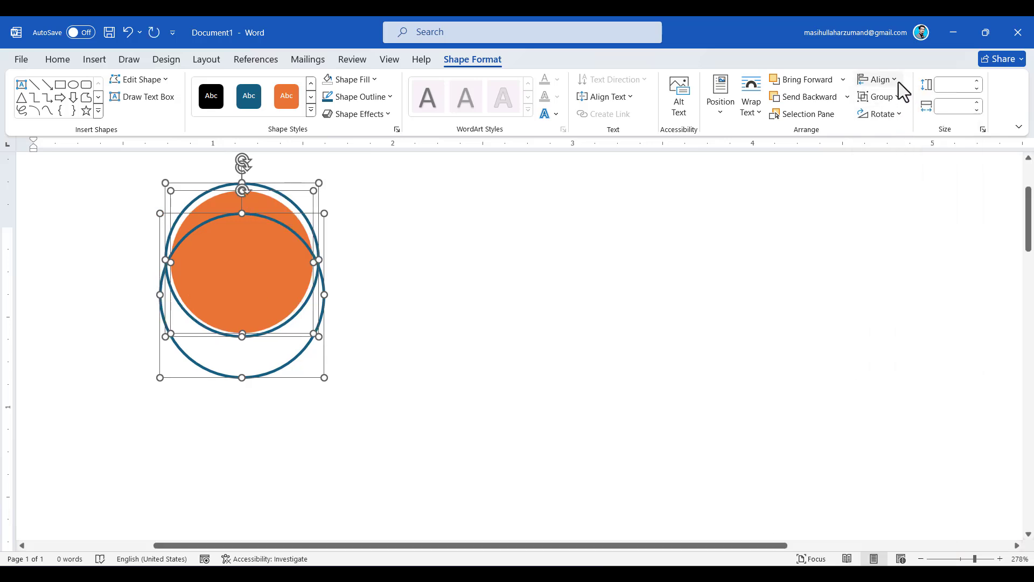
{"action": "left_click", "coordinate": [898, 82]}
{"action": "left_click", "coordinate": [916, 186]}
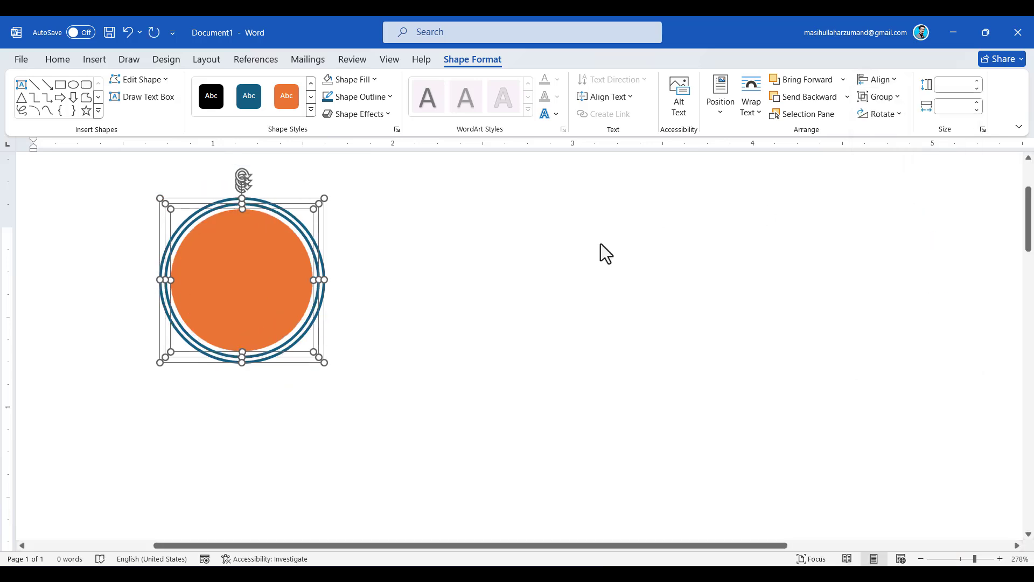
{"action": "left_click", "coordinate": [404, 280]}
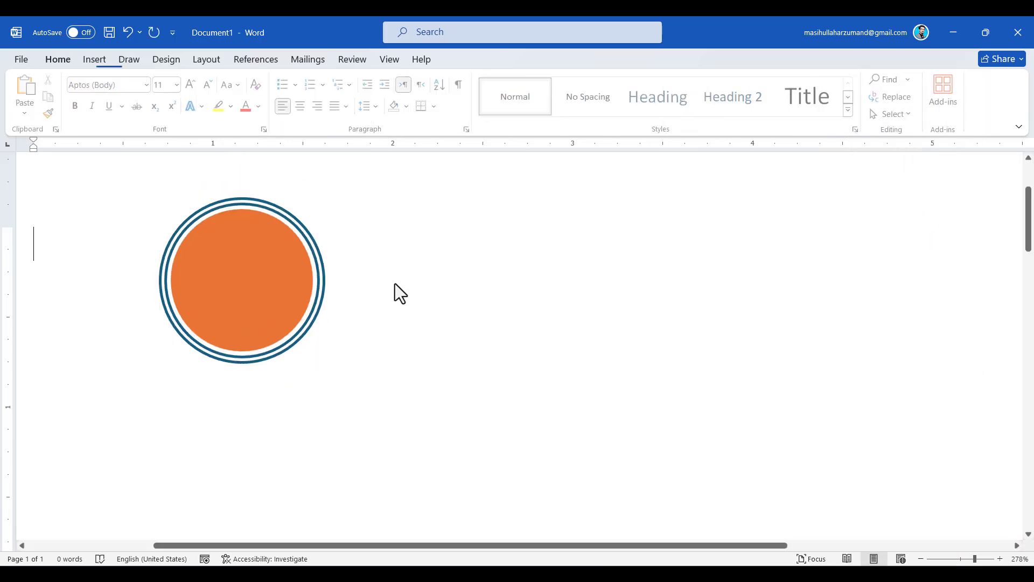
{"action": "left_click", "coordinate": [282, 348]}
{"action": "left_click", "coordinate": [318, 362], "text": "shift"}
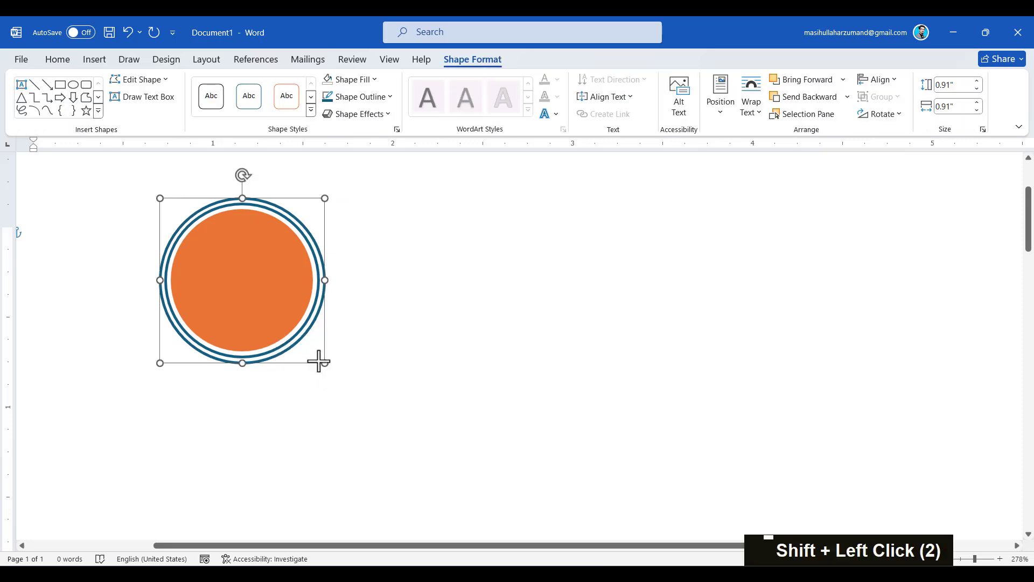
{"action": "left_click_drag", "start_coordinate": [319, 362], "coordinate": [323, 371]}
{"action": "key", "text": "ctrl+z"}
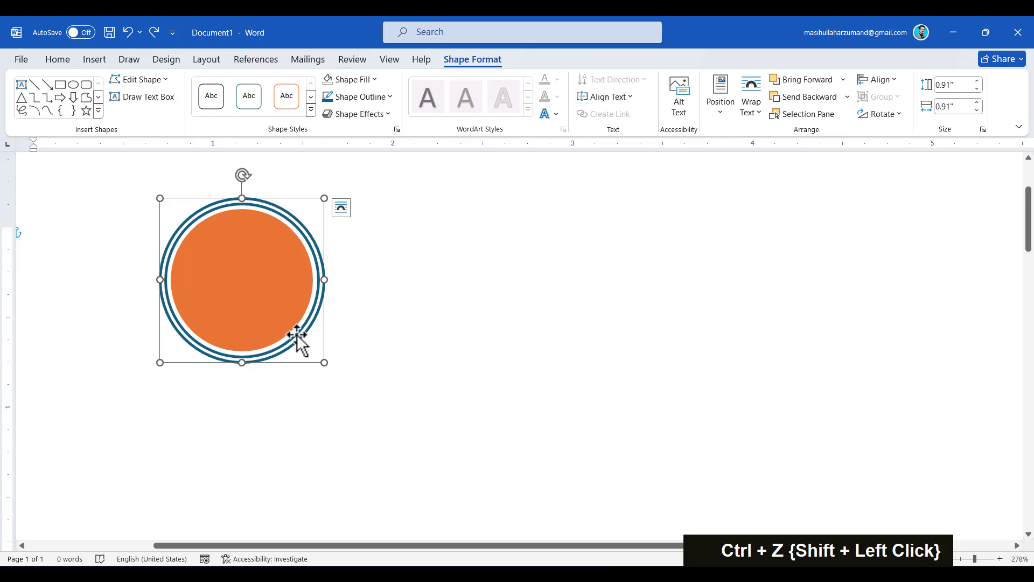
Step: Shrink the inner ring proportionally to about 0.82 inches so it sits closer to the orange circle
{"action": "scroll", "coordinate": [296, 334], "scroll_direction": "left", "scroll_amount": 4}
{"action": "scroll", "coordinate": [354, 333], "scroll_direction": "up", "scroll_amount": 5}
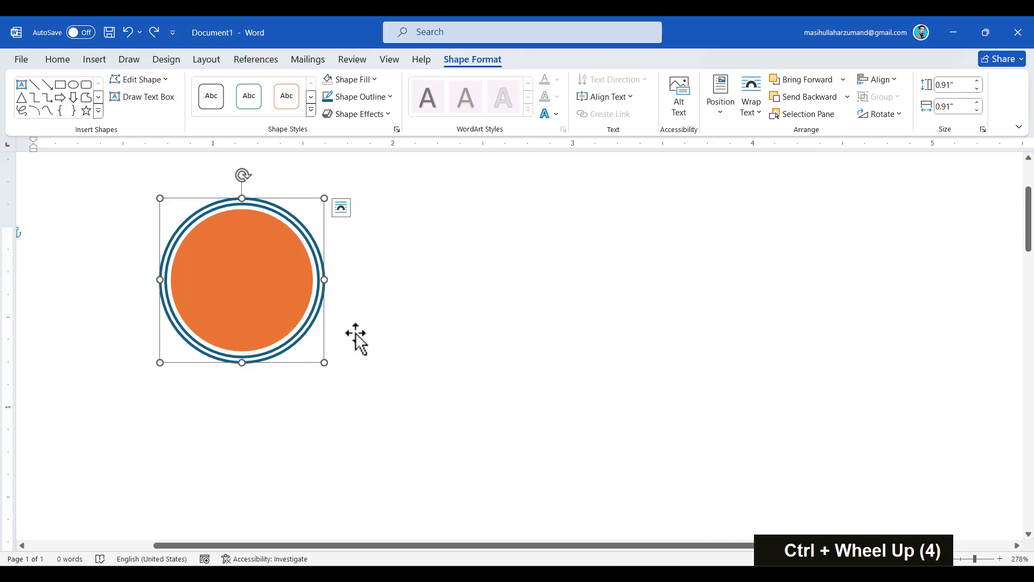
{"action": "scroll", "coordinate": [286, 318], "scroll_direction": "right", "scroll_amount": 1}
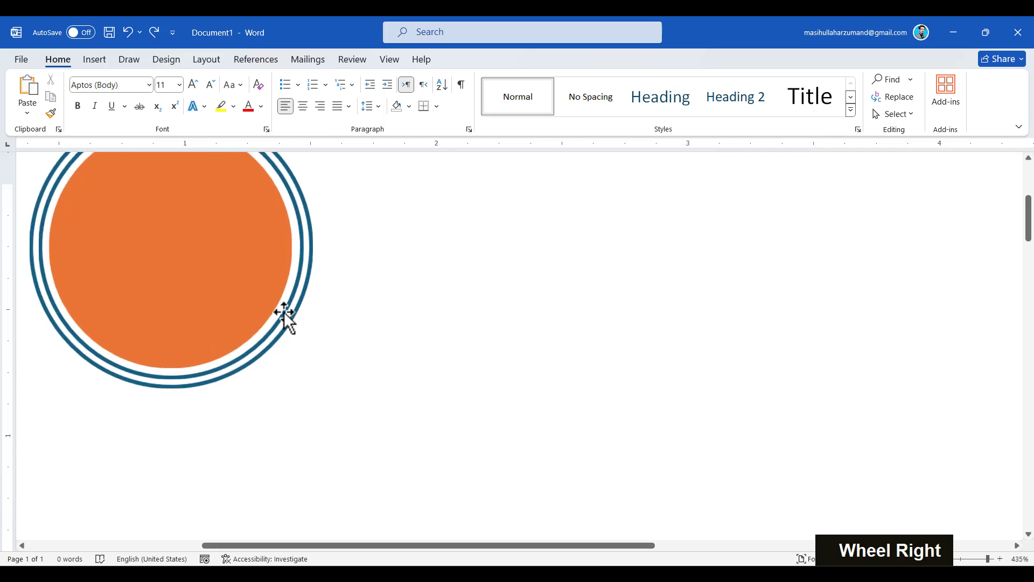
{"action": "right_click", "coordinate": [284, 313]}
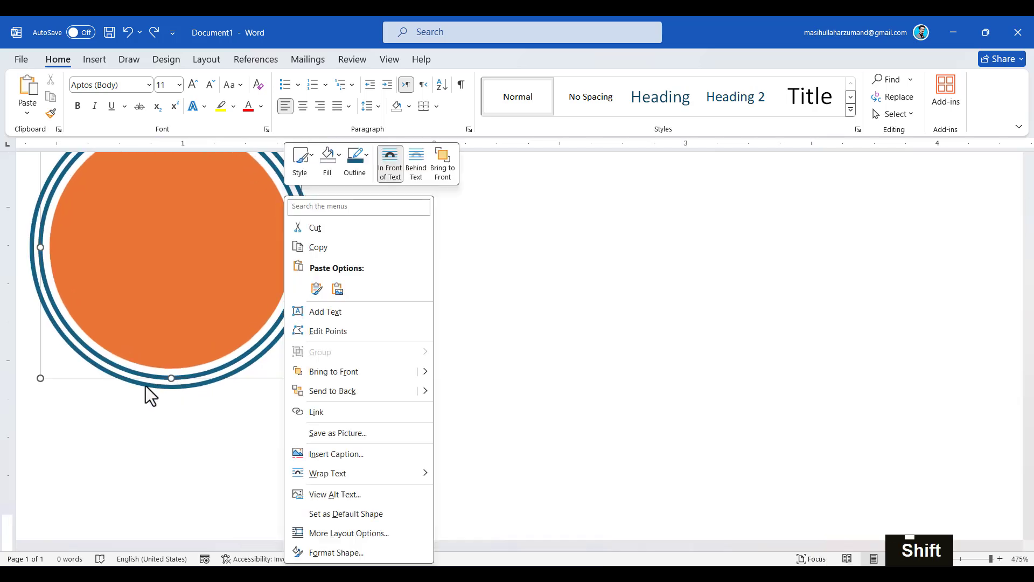
{"action": "key", "text": "Escape"}
{"action": "left_click_drag", "start_coordinate": [41, 378], "coordinate": [49, 365]}
{"action": "left_click", "coordinate": [81, 341], "text": "shift"}
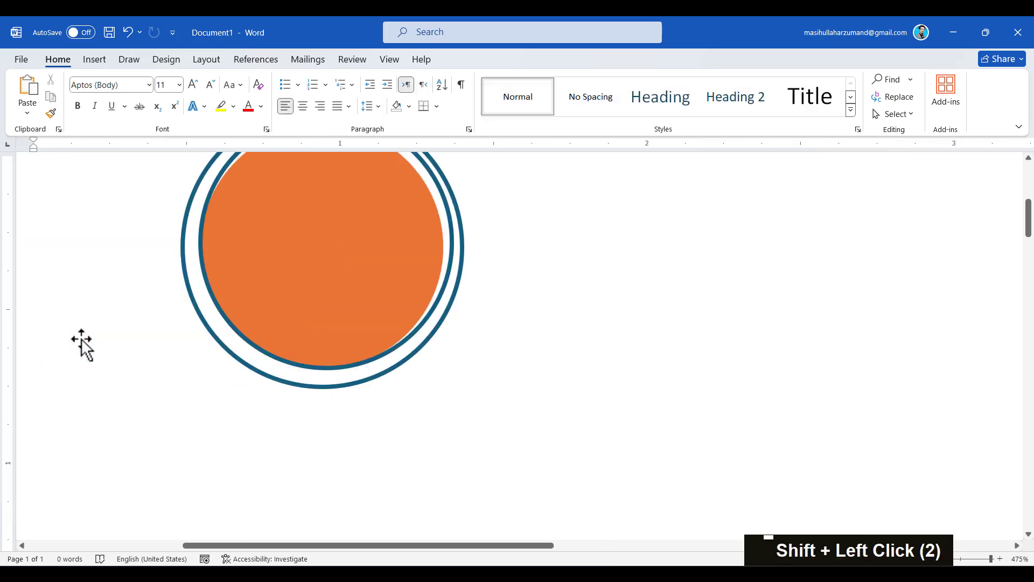
Step: Realign the orange circle, the shrunken inner ring and the outer ring by center and middle
{"action": "left_click", "coordinate": [435, 279], "text": "shift"}
{"action": "left_click", "coordinate": [525, 258], "text": "shift"}
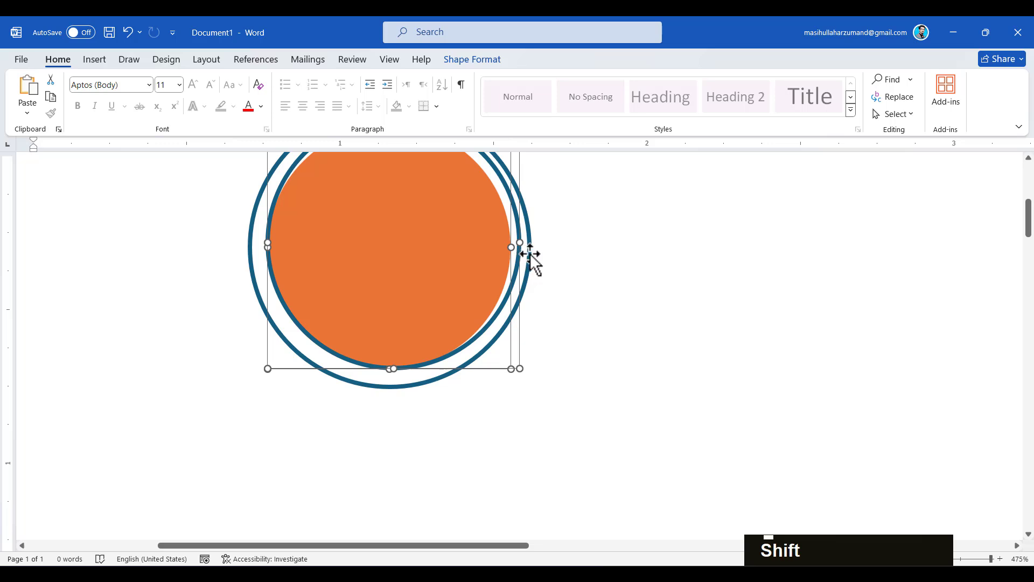
{"action": "left_click", "coordinate": [531, 256], "text": "shift"}
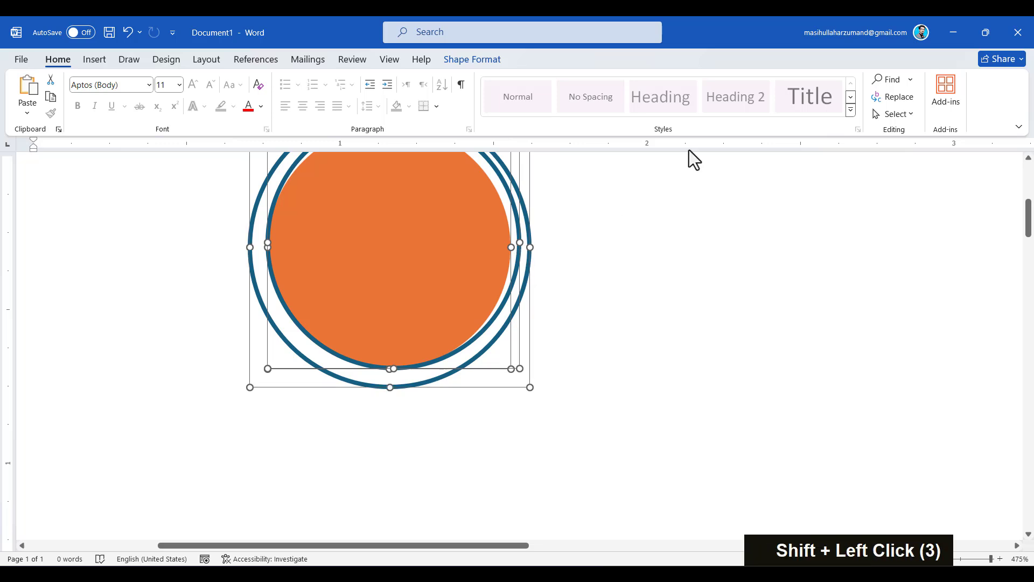
{"action": "left_click", "coordinate": [477, 59]}
{"action": "left_click", "coordinate": [893, 80]}
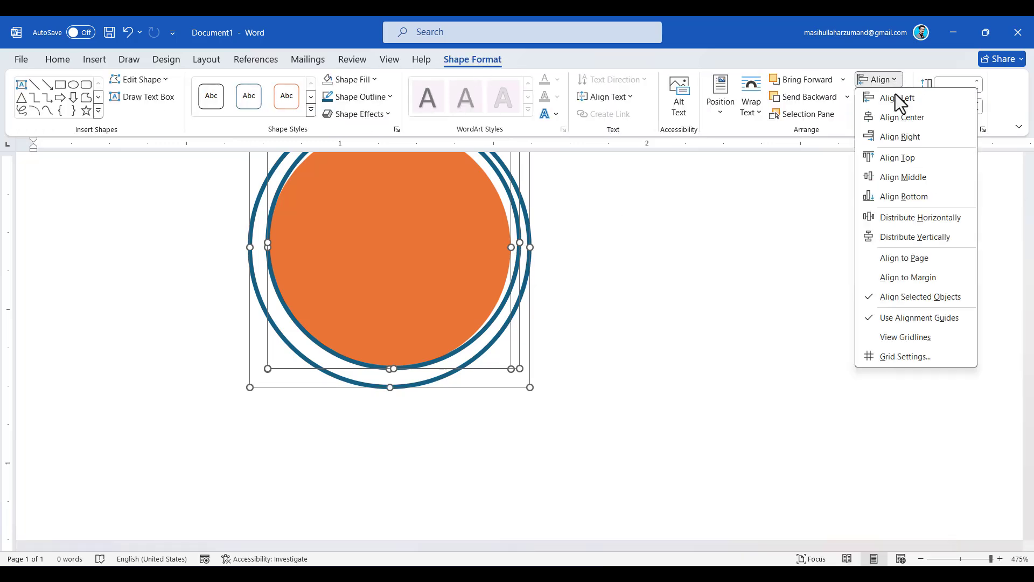
{"action": "left_click", "coordinate": [904, 134]}
{"action": "left_click", "coordinate": [894, 85]}
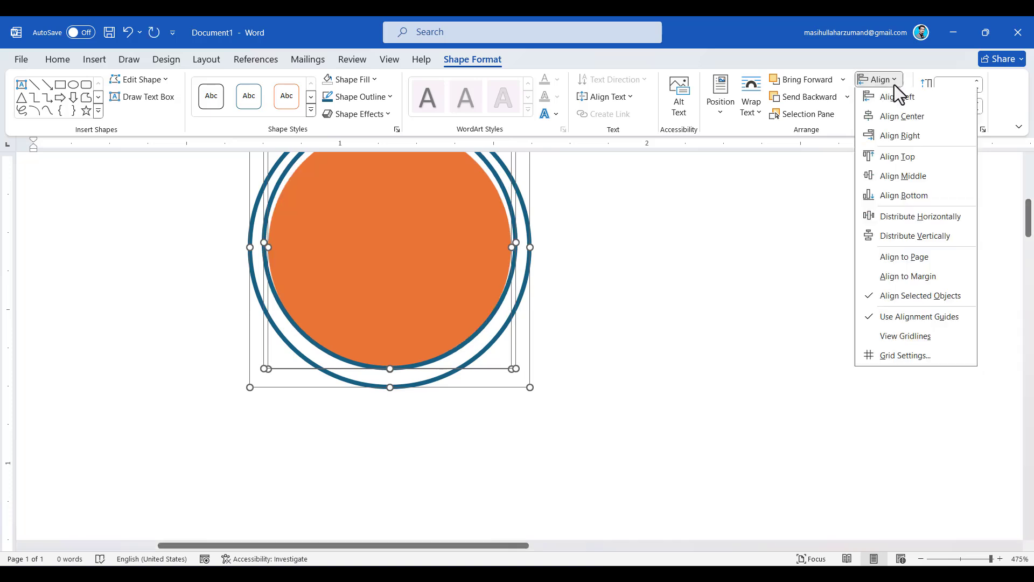
{"action": "left_click", "coordinate": [900, 176]}
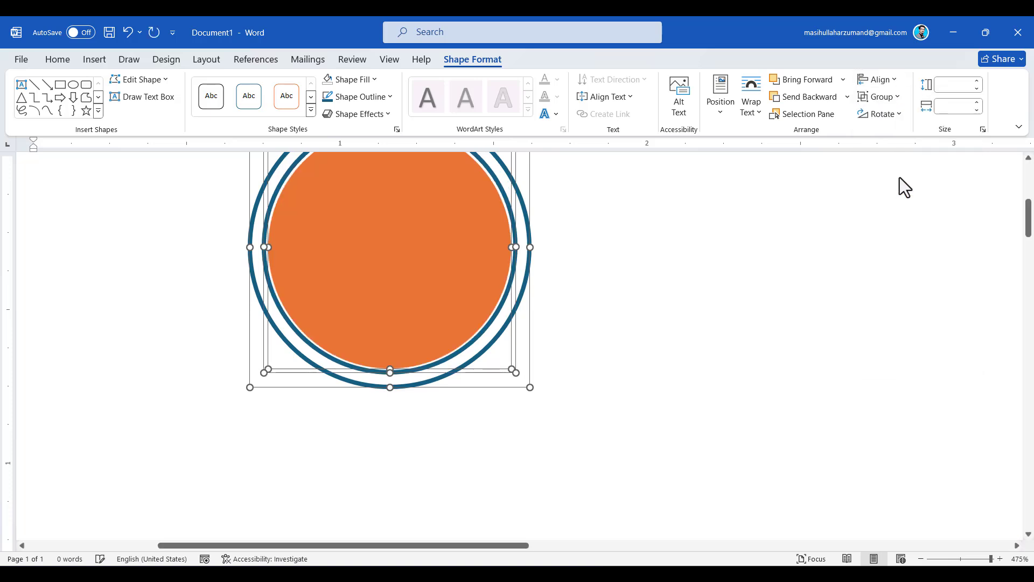
{"action": "left_click", "coordinate": [575, 281]}
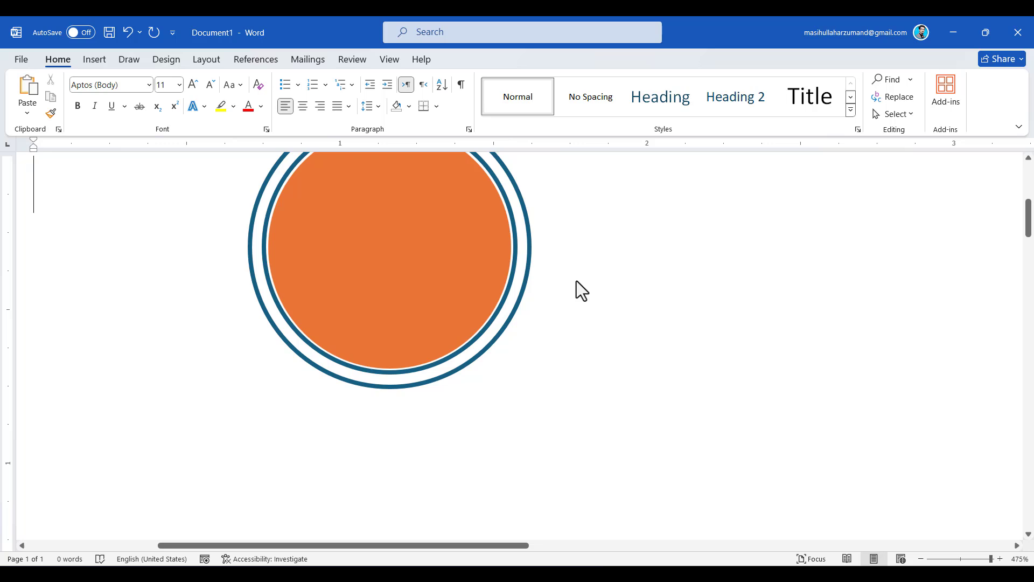
Step: Change the inner ring's outline to the square-dot dash style
{"action": "left_click", "coordinate": [265, 271]}
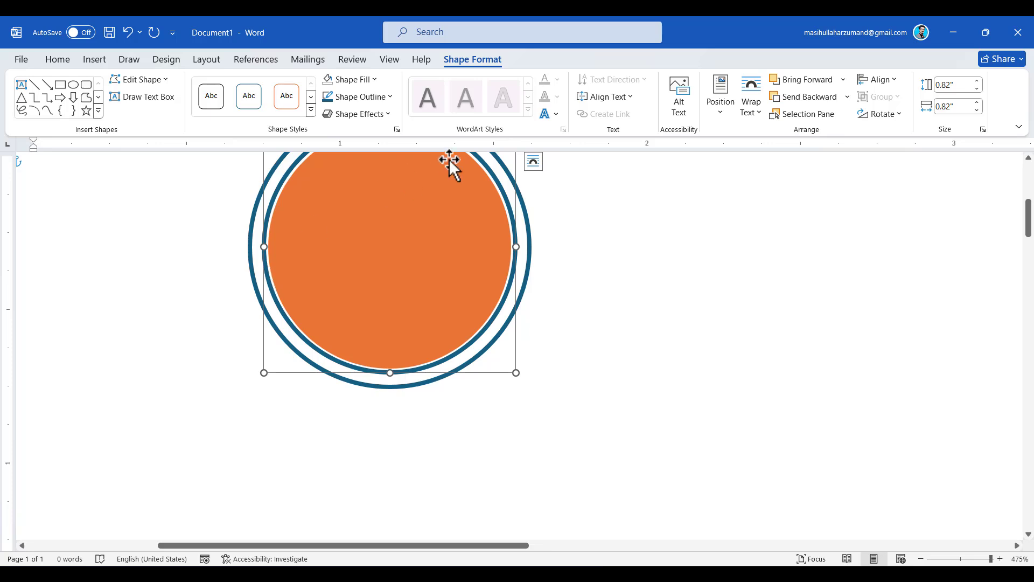
{"action": "left_click", "coordinate": [389, 98]}
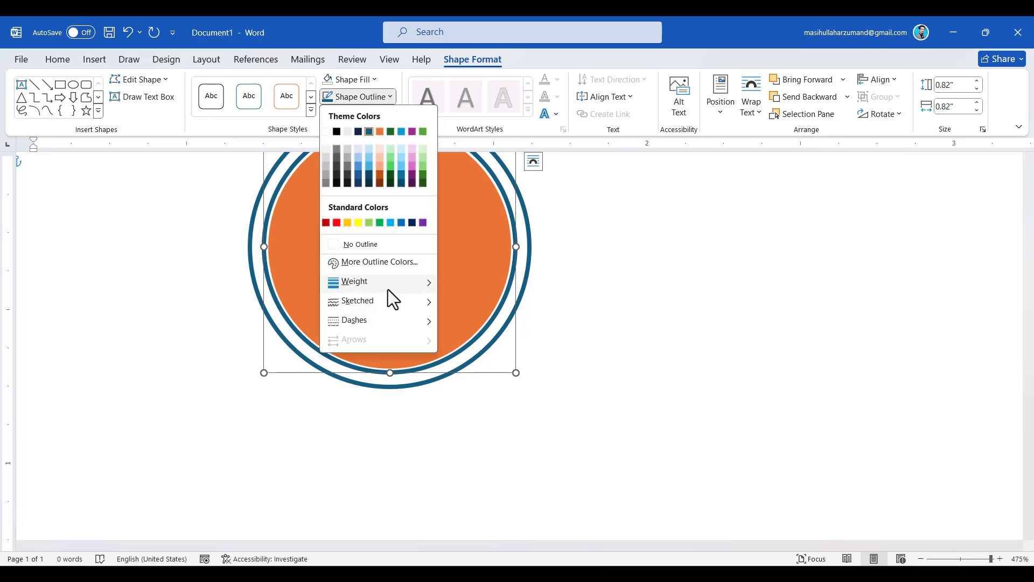
{"action": "mouse_move", "coordinate": [395, 302]}
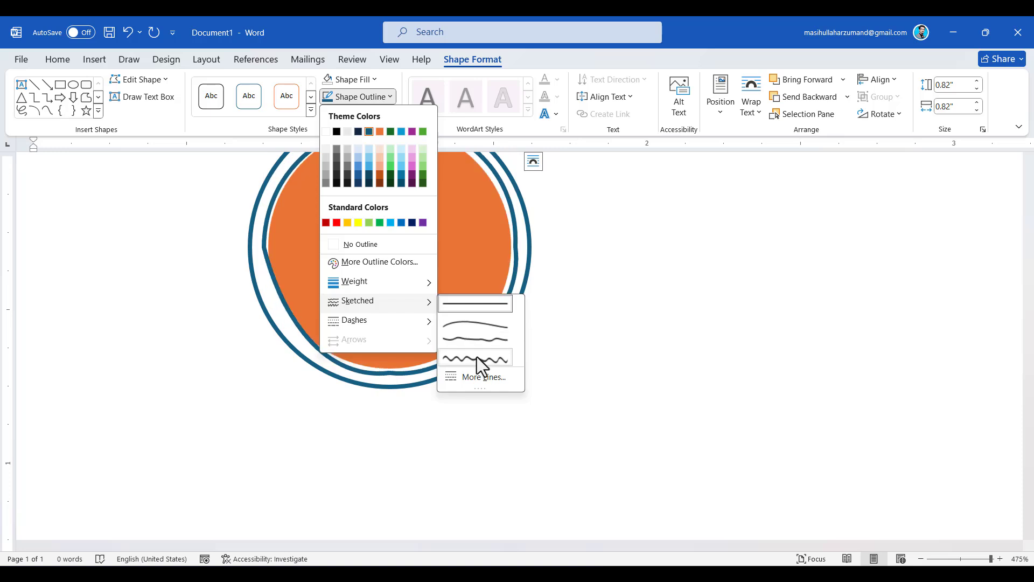
{"action": "mouse_move", "coordinate": [412, 325]}
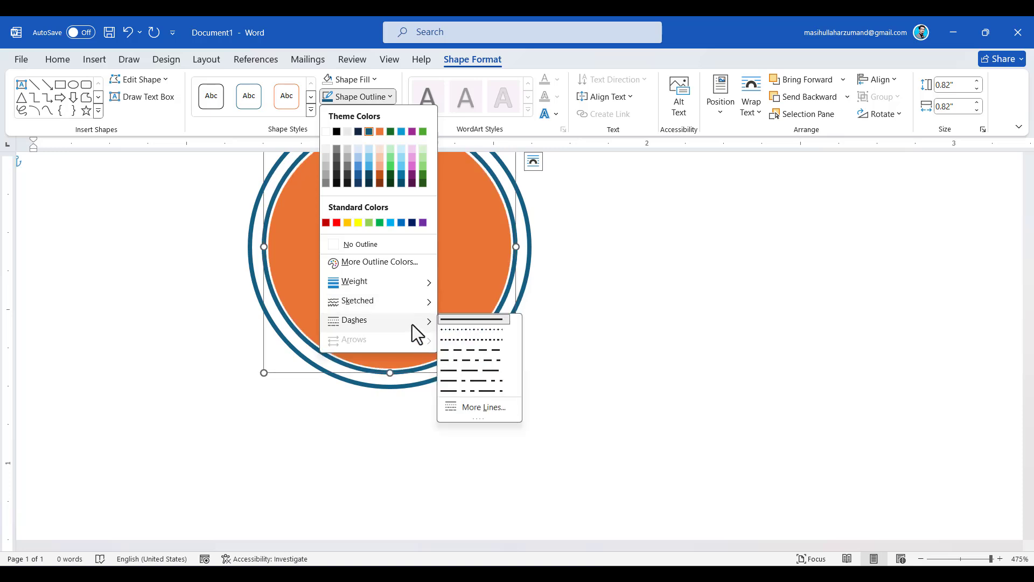
{"action": "left_click", "coordinate": [461, 339]}
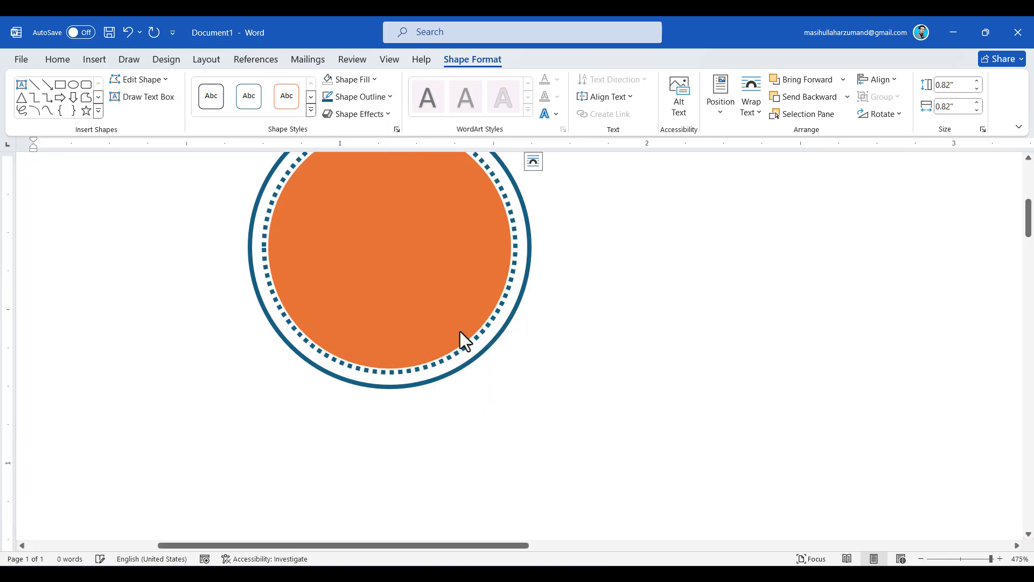
Step: Set the inner dotted ring's outline weight to 1½ pt
{"action": "left_click", "coordinate": [393, 102]}
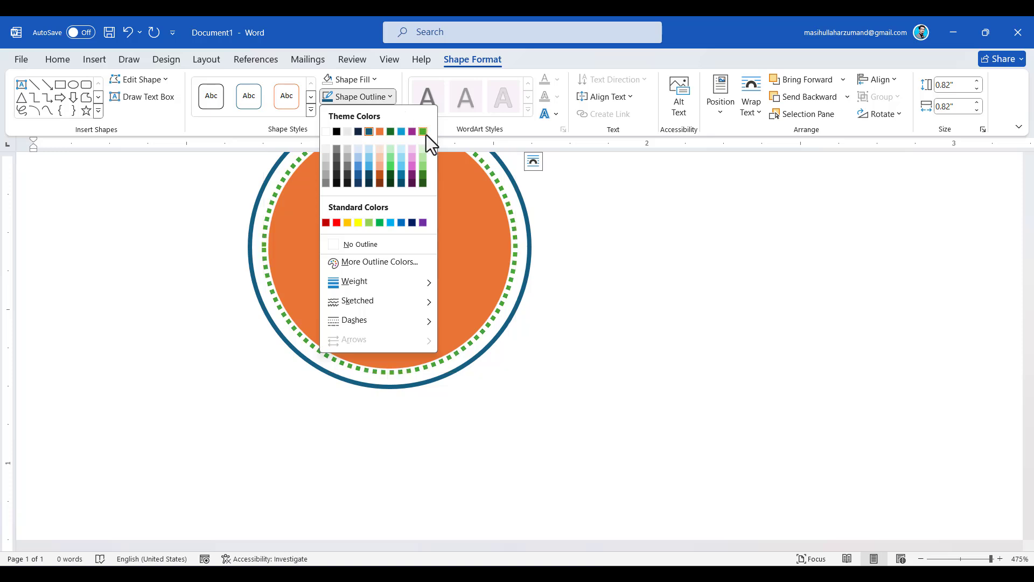
{"action": "mouse_move", "coordinate": [409, 286]}
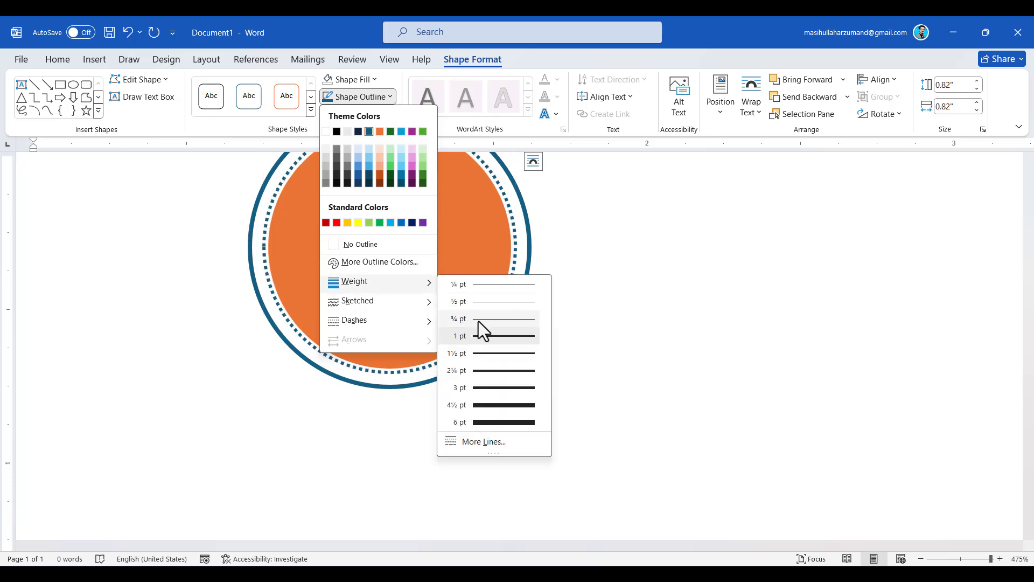
{"action": "left_click", "coordinate": [489, 359]}
Step: Change the outer ring's outline to the square-dot dash style
{"action": "left_click", "coordinate": [527, 288]}
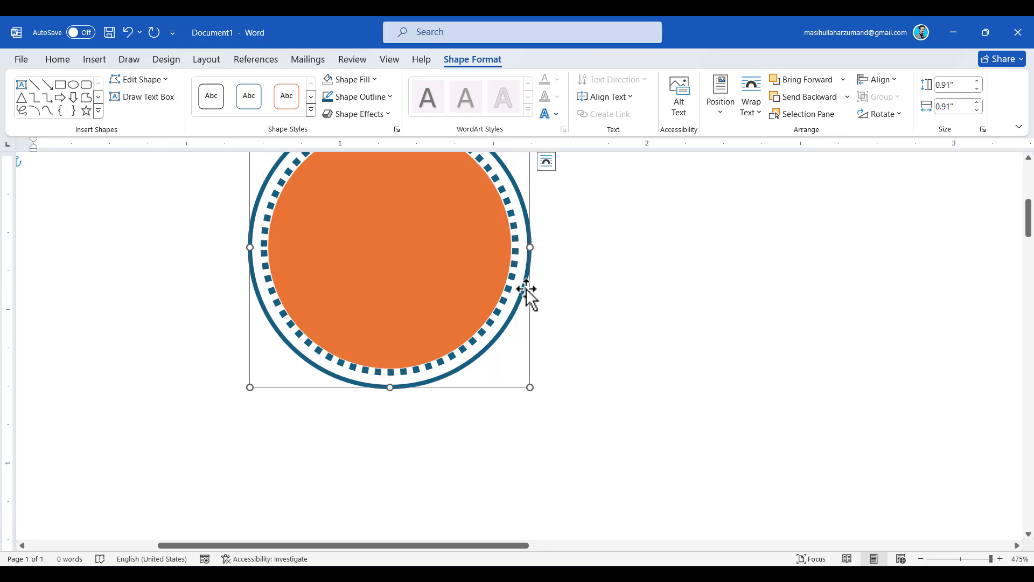
{"action": "left_click", "coordinate": [395, 96]}
{"action": "mouse_move", "coordinate": [406, 321]}
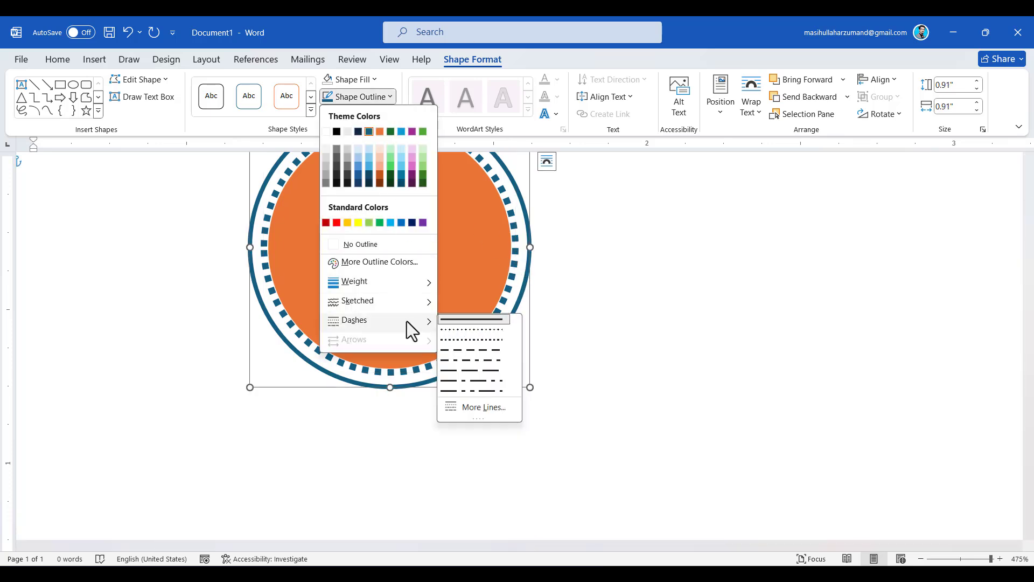
{"action": "left_click", "coordinate": [464, 334]}
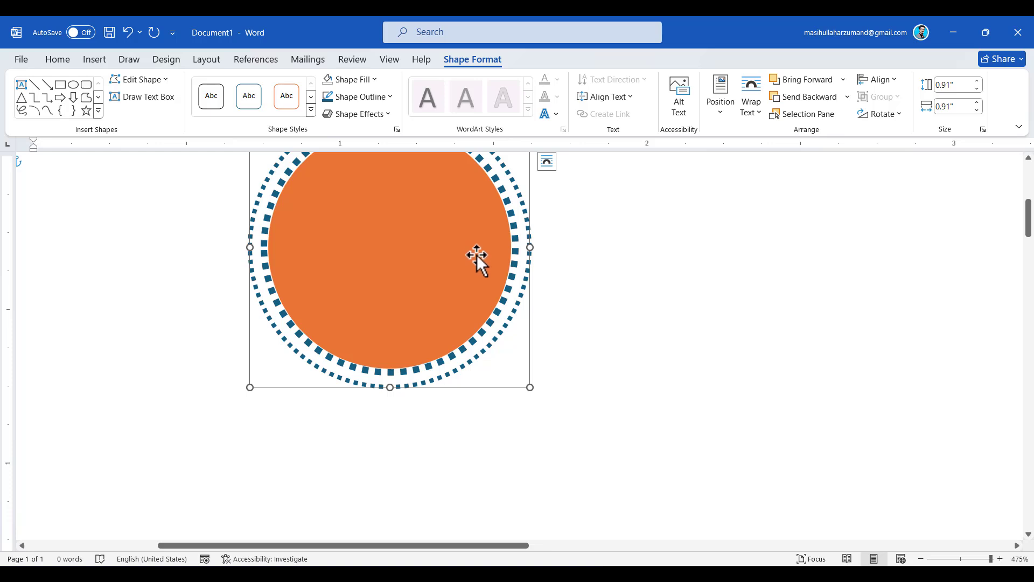
{"action": "left_click", "coordinate": [519, 271]}
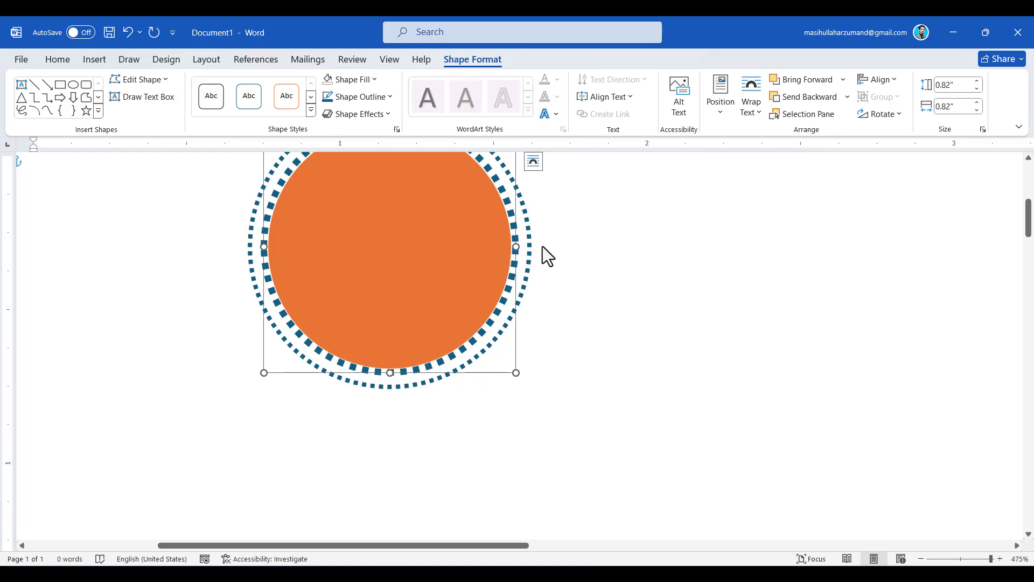
Step: Draw a text box about 0.71 by 0.61 inches over the orange circle and enter B1 in it
{"action": "key", "text": "shift"}
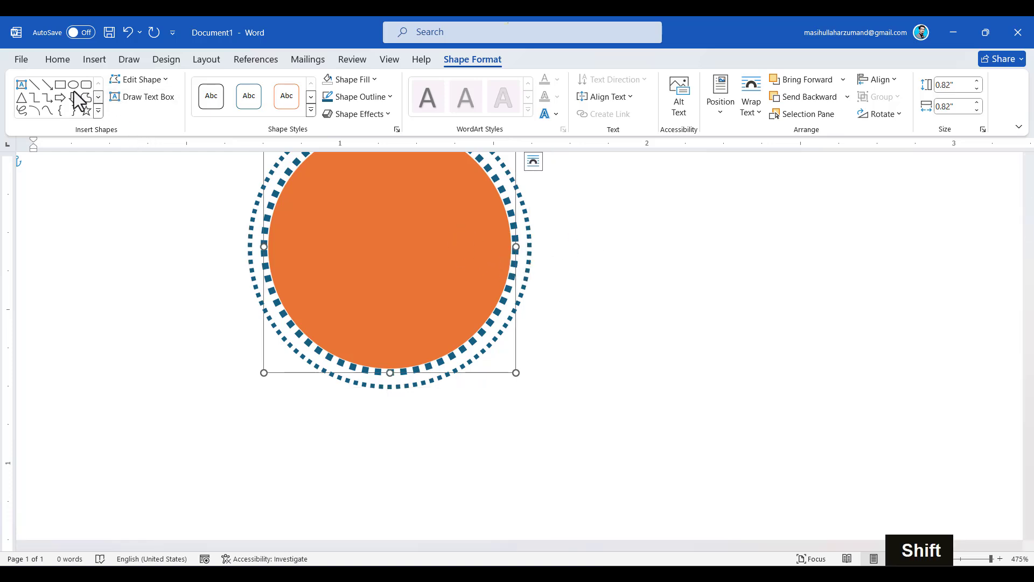
{"action": "left_click", "coordinate": [22, 84]}
{"action": "left_click_drag", "start_coordinate": [293, 194], "coordinate": [514, 383]}
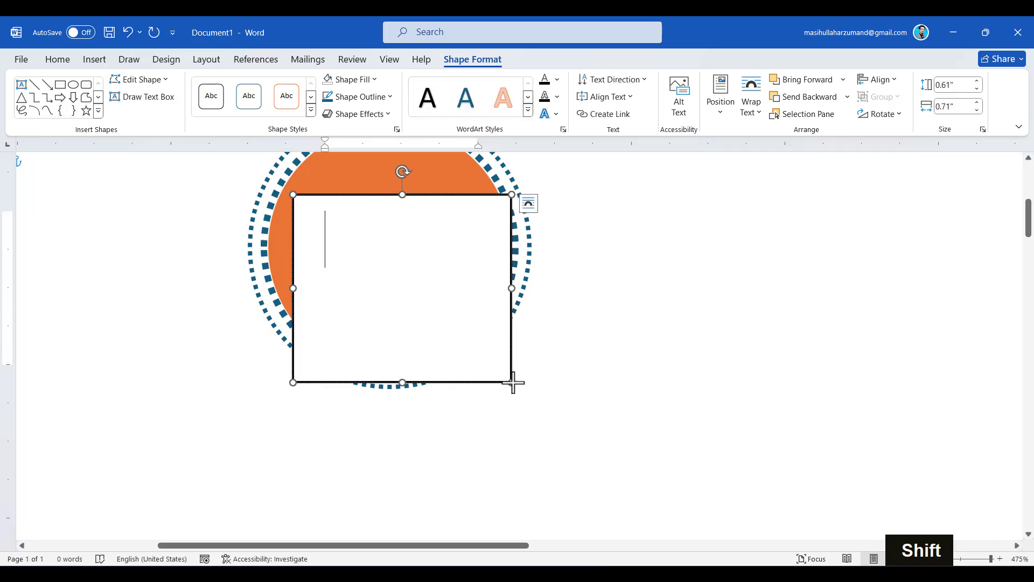
{"action": "type", "text": "B1"}
{"action": "key", "text": "Escape"}
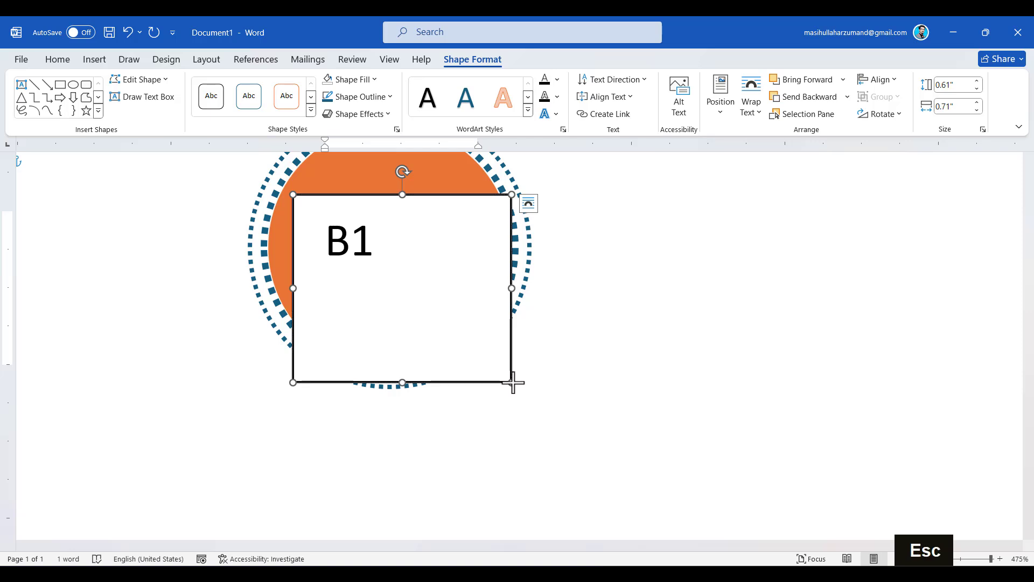
Step: Remove the outline and the fill from the B1 text box
{"action": "left_click", "coordinate": [395, 97]}
{"action": "left_click", "coordinate": [351, 247]}
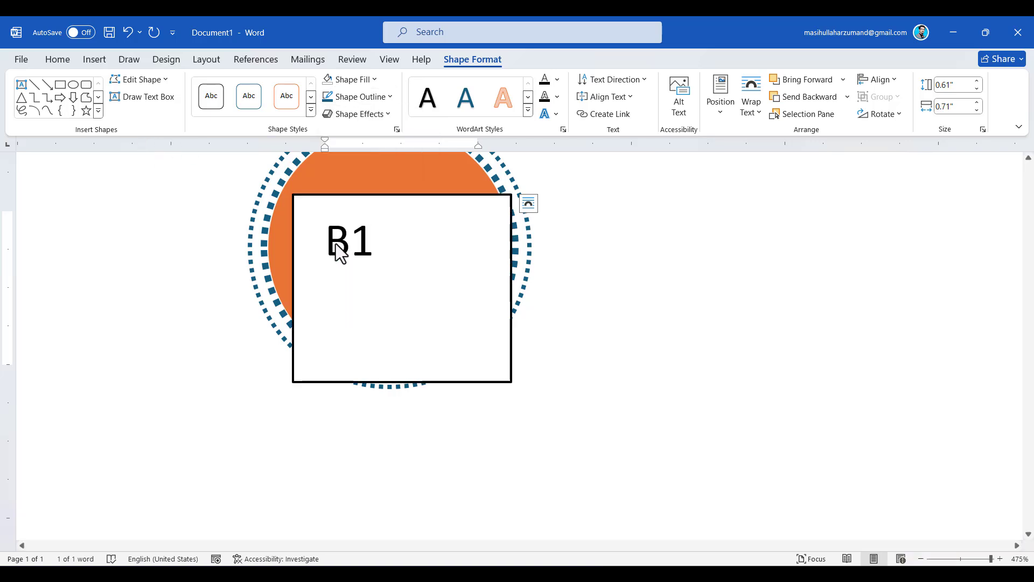
{"action": "left_click", "coordinate": [350, 80]}
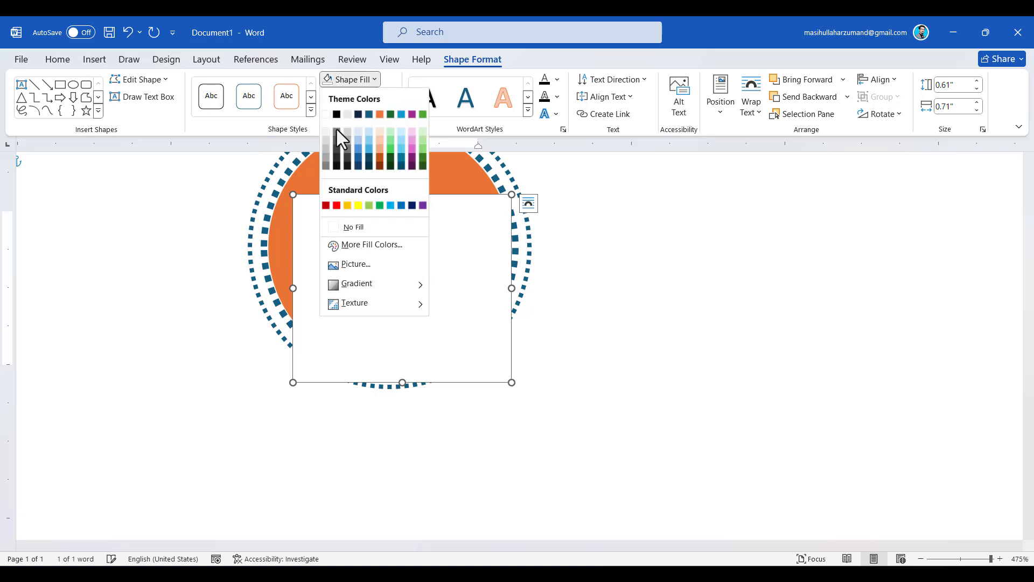
{"action": "left_click", "coordinate": [339, 226]}
Step: Select the B1 text and align it vertically to the middle of its text box
{"action": "double_click", "coordinate": [326, 255]}
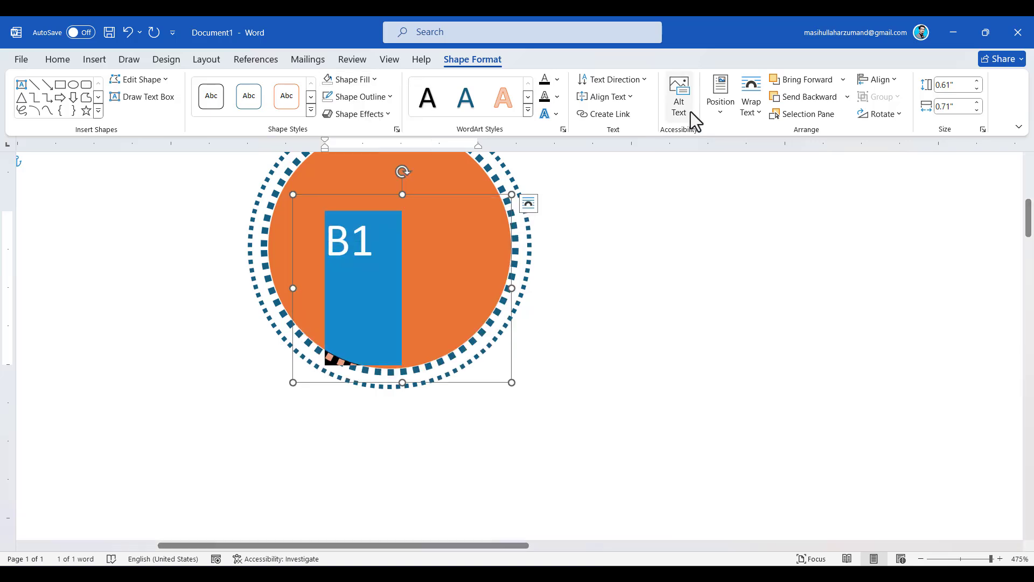
{"action": "left_click", "coordinate": [629, 98]}
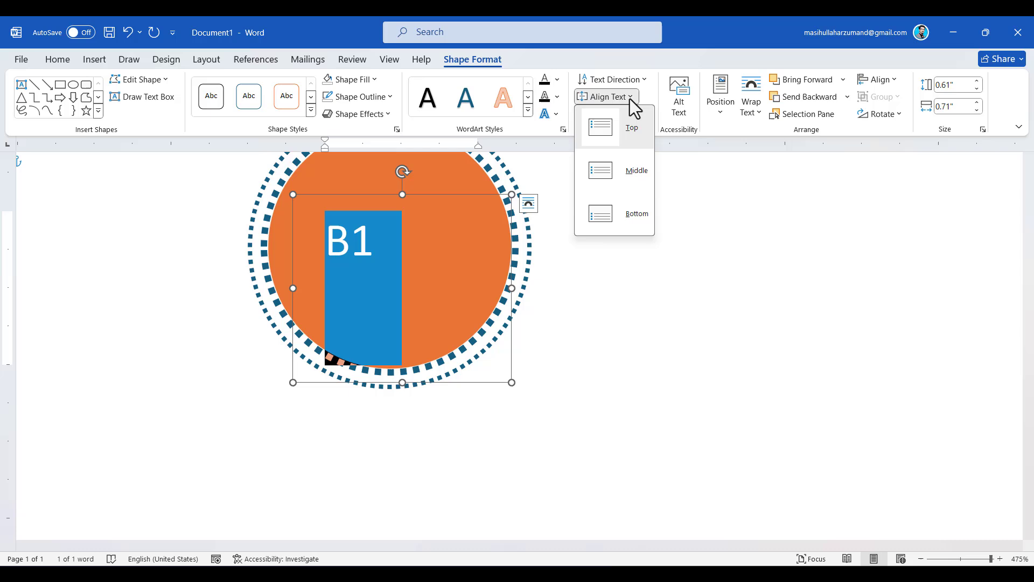
{"action": "left_click", "coordinate": [632, 167]}
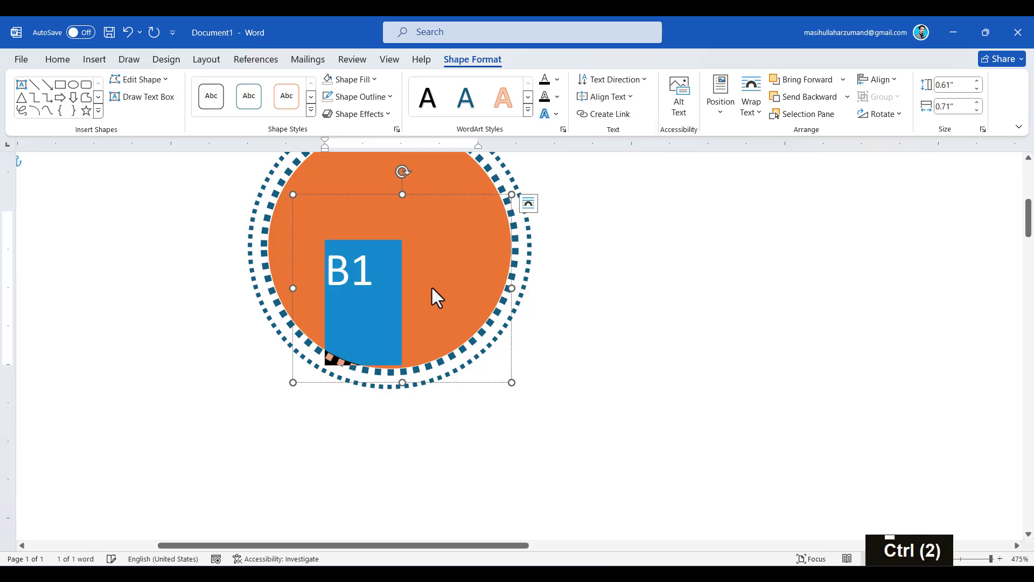
Step: Make the B1 text bold and enlarge it to 18 pt
{"action": "key", "text": "ctrl+b"}
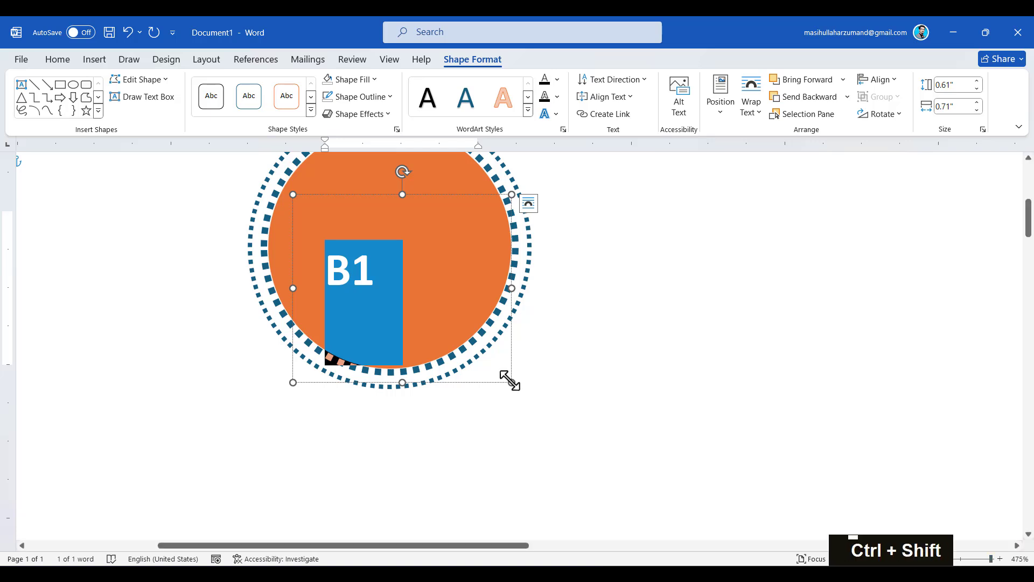
{"action": "key", "text": "ctrl+shift+period"}
{"action": "key", "text": "ctrl+shift+period"}
{"action": "key", "text": "ctrl+shift+period"}
{"action": "key", "text": "ctrl+shift+period"}
{"action": "key", "text": "ctrl+shift+period"}
{"action": "key", "text": "ctrl+shift+period"}
{"action": "key", "text": "ctrl+shift+period"}
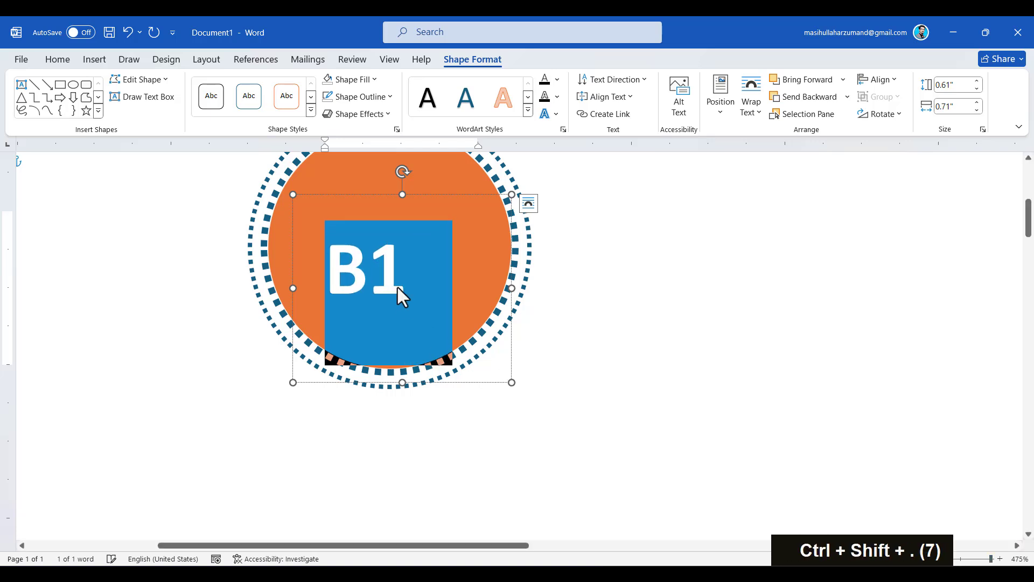
Step: Move the B1 text box higher over the orange circle and center its text horizontally
{"action": "left_click_drag", "start_coordinate": [350, 195], "coordinate": [379, 174]}
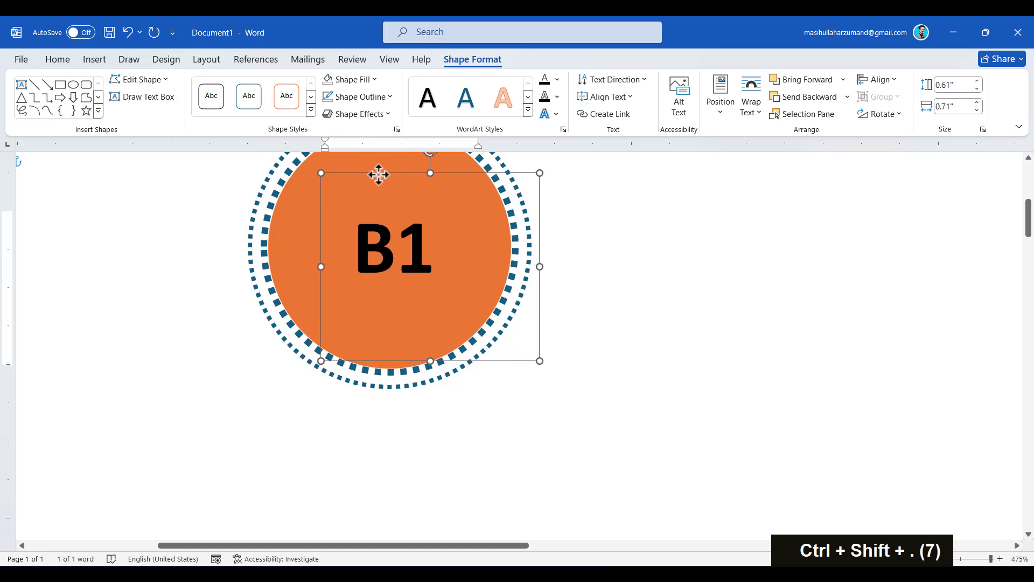
{"action": "left_click", "coordinate": [57, 60]}
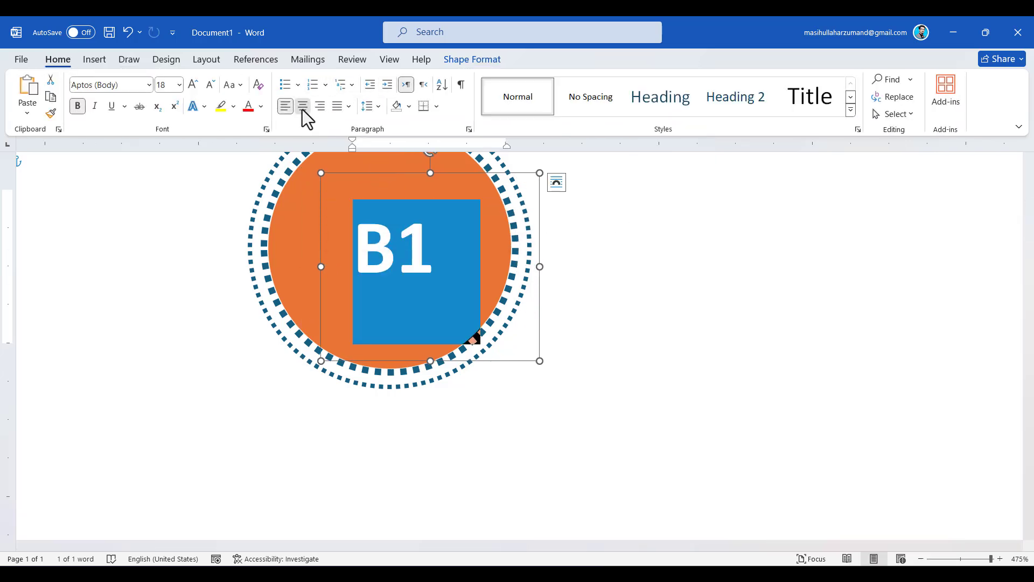
{"action": "left_click", "coordinate": [302, 108]}
Step: Shift the B1 text box back over the orange circle and enlarge it to give the text more room
{"action": "scroll", "coordinate": [507, 326], "scroll_direction": "up", "scroll_amount": 1}
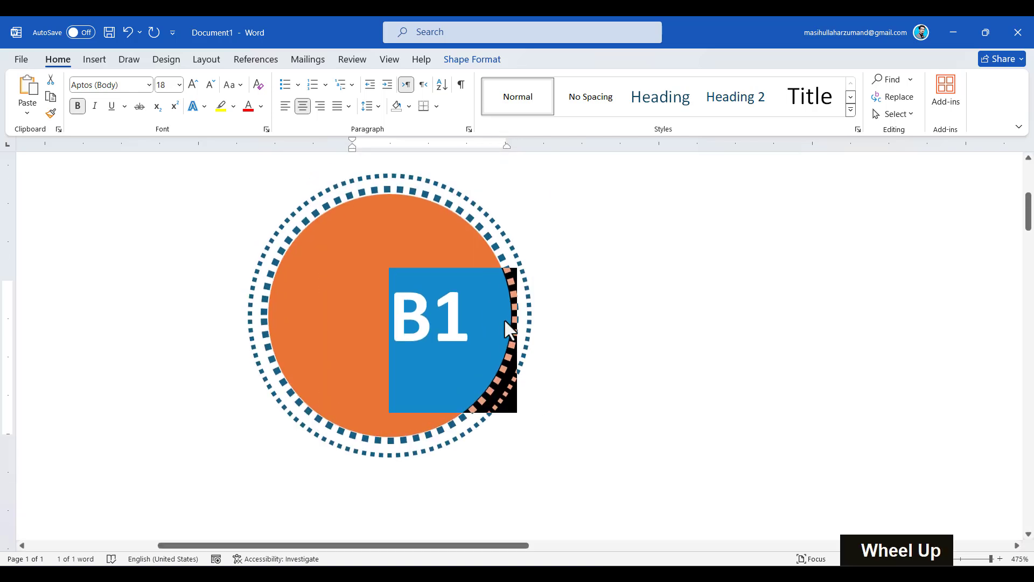
{"action": "left_click", "coordinate": [481, 306]}
{"action": "left_click_drag", "start_coordinate": [446, 247], "coordinate": [397, 249]}
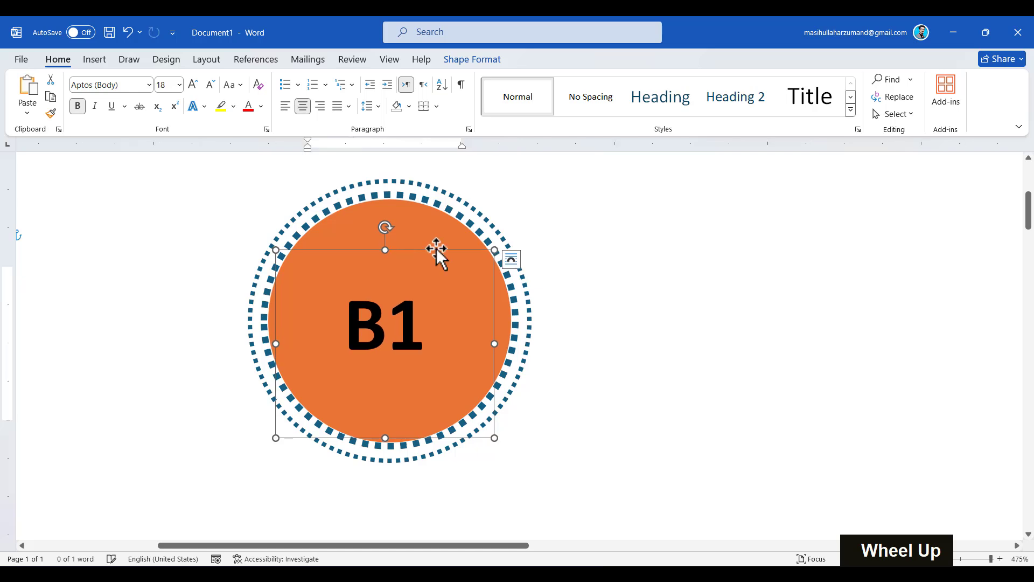
{"action": "key", "text": "shift"}
{"action": "left_click_drag", "start_coordinate": [494, 250], "coordinate": [583, 174]}
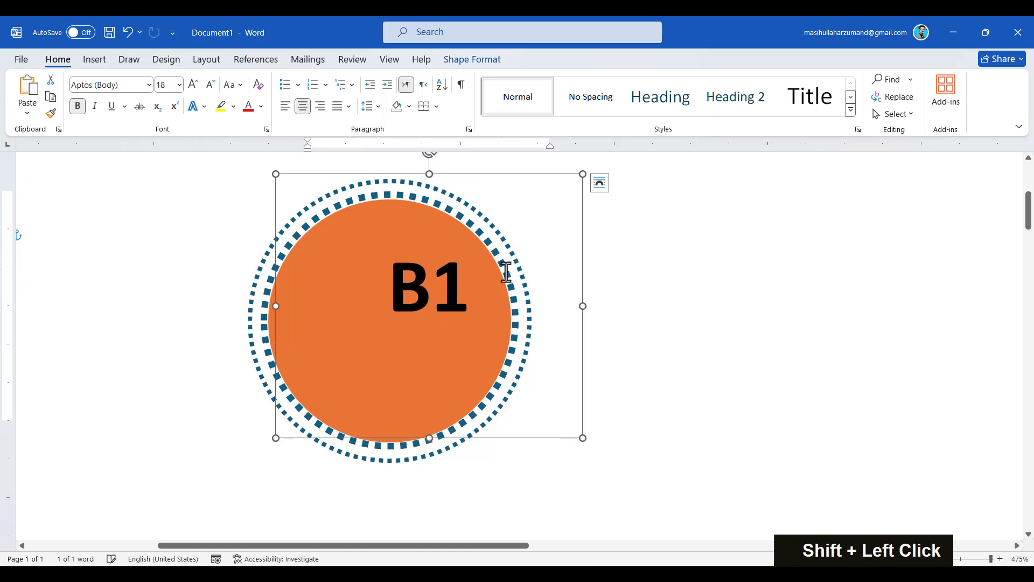
Step: Enlarge the B1 text to 28 pt and reposition its text box so B1 sits at the center of the orange circle
{"action": "key", "text": "ctrl+a"}
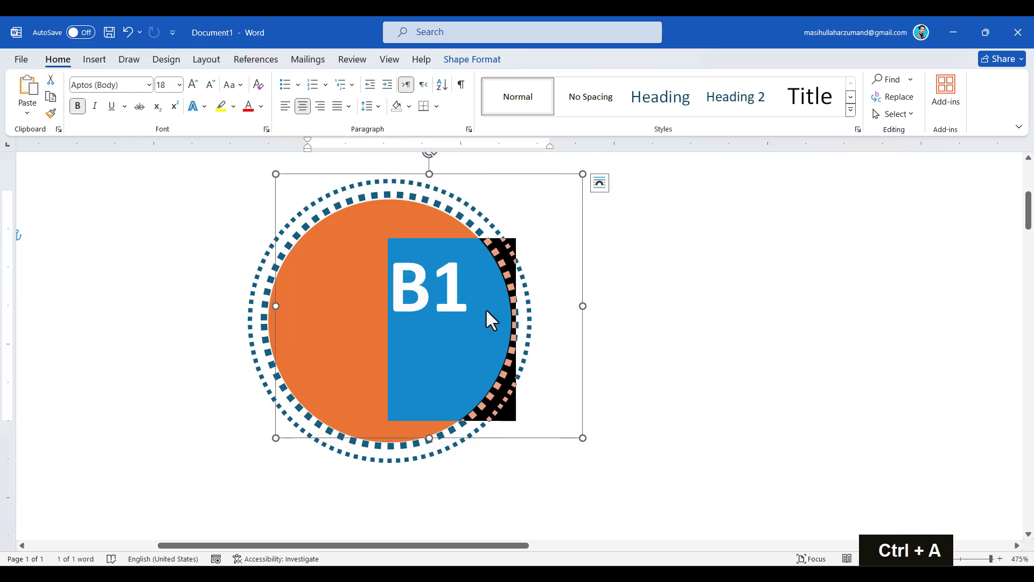
{"action": "key", "text": "ctrl+shift+period"}
{"action": "key", "text": "ctrl+shift+period"}
{"action": "key", "text": "ctrl+shift+period"}
{"action": "key", "text": "ctrl+shift+period"}
{"action": "key", "text": "ctrl+shift+period"}
{"action": "key", "text": "ctrl+shift+period"}
{"action": "key", "text": "ctrl+shift+period"}
{"action": "key", "text": "ctrl+shift+period"}
{"action": "key", "text": "ctrl+shift+period"}
{"action": "key", "text": "ctrl+shift+period"}
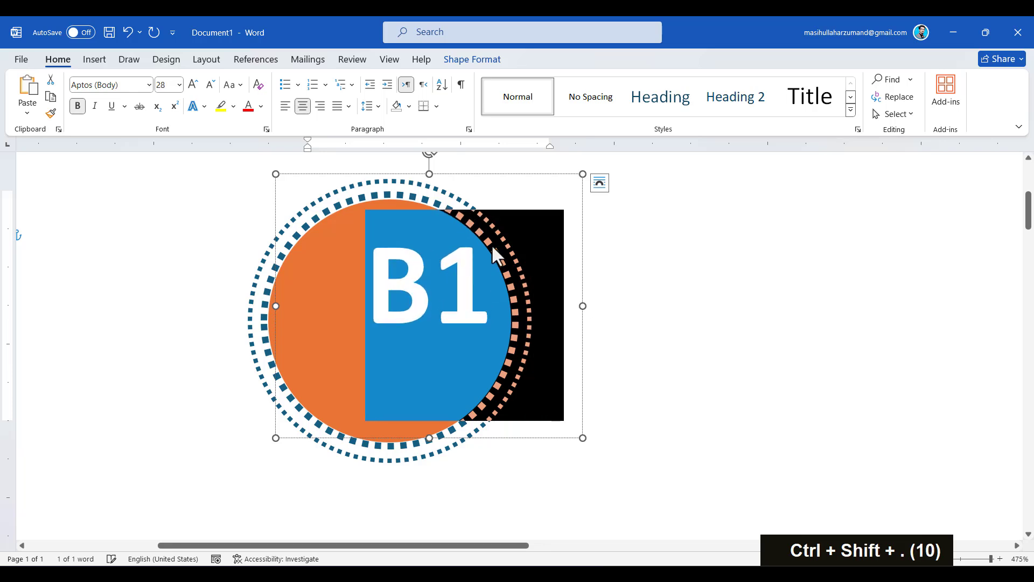
{"action": "left_click", "coordinate": [475, 200]}
{"action": "mouse_move", "coordinate": [476, 200]}
{"action": "left_mouse_down"}
{"action": "mouse_move", "coordinate": [462, 214]}
{"action": "mouse_move", "coordinate": [465, 204]}
{"action": "left_mouse_up"}
Step: Set the font color of the B1 text to black
{"action": "left_click_drag", "start_coordinate": [452, 327], "coordinate": [297, 317]}
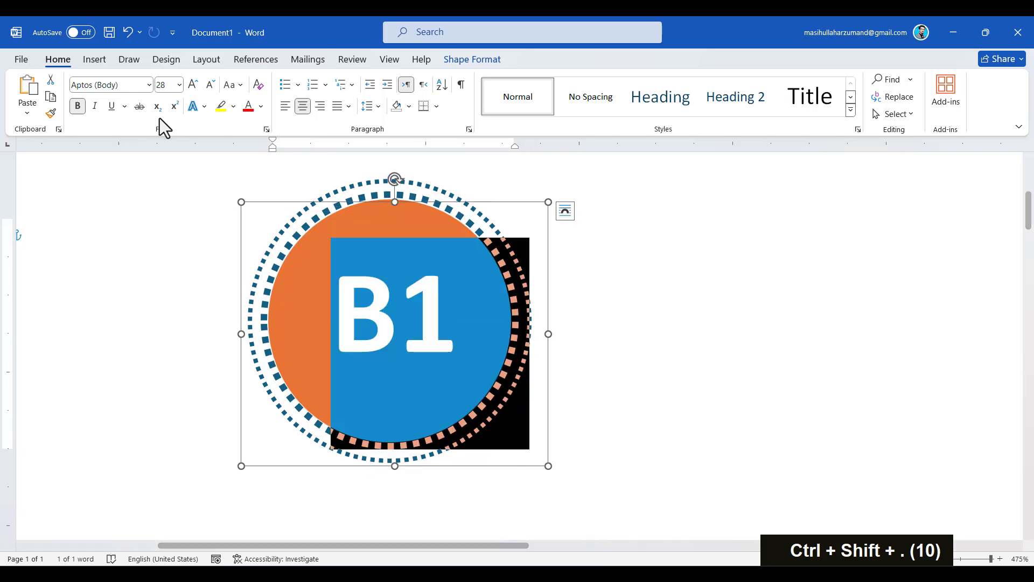
{"action": "left_click", "coordinate": [261, 106]}
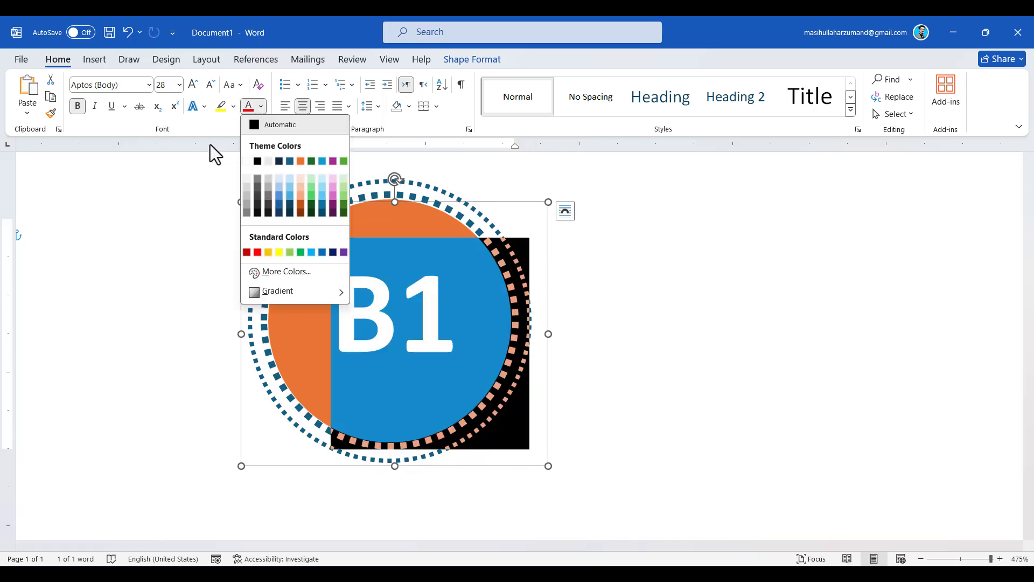
{"action": "left_click", "coordinate": [257, 161]}
{"action": "left_click", "coordinate": [492, 318]}
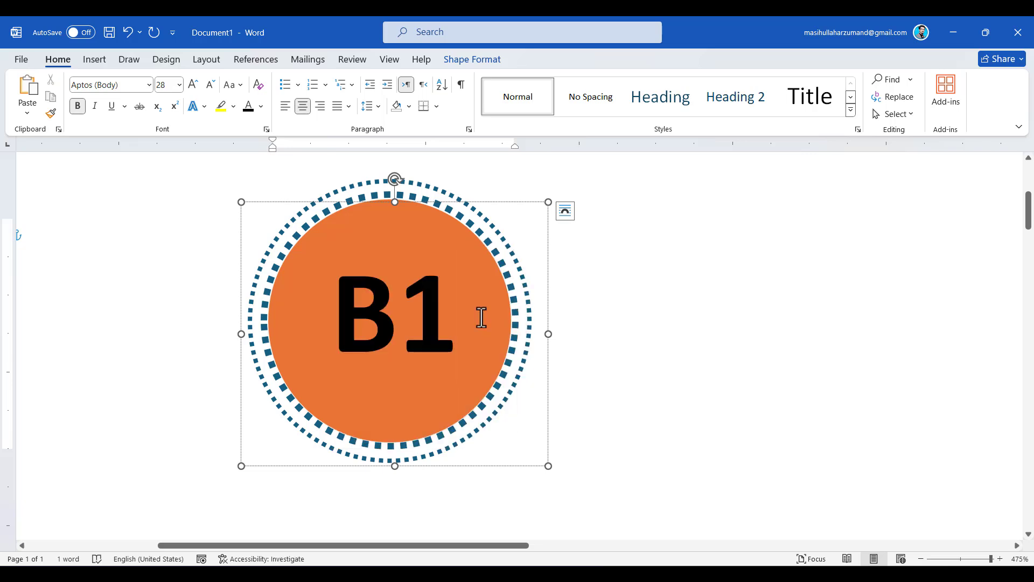
Step: Select the B1 text and set its font color to white
{"action": "double_click", "coordinate": [481, 318]}
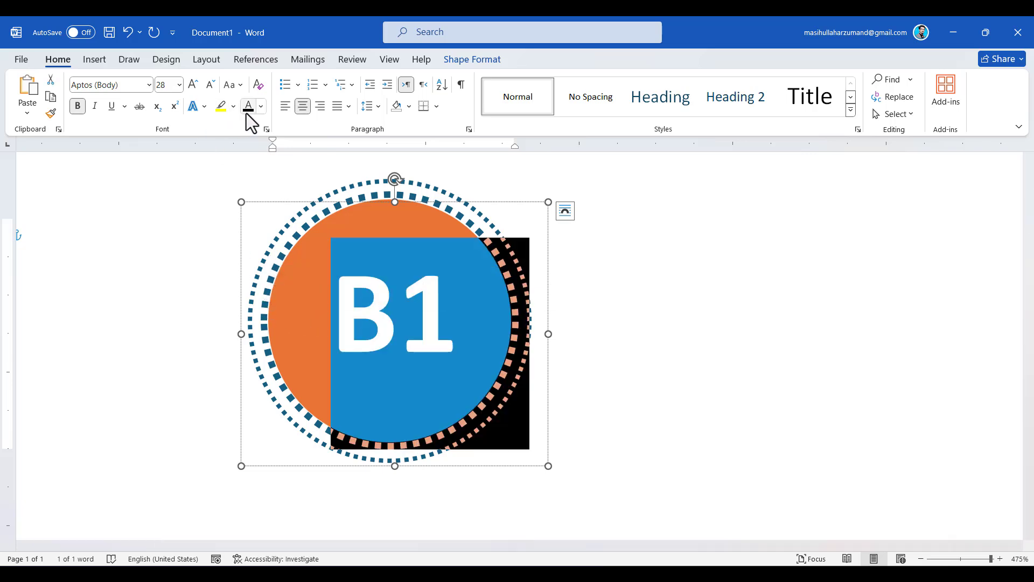
{"action": "left_click", "coordinate": [262, 107]}
{"action": "left_click", "coordinate": [247, 161]}
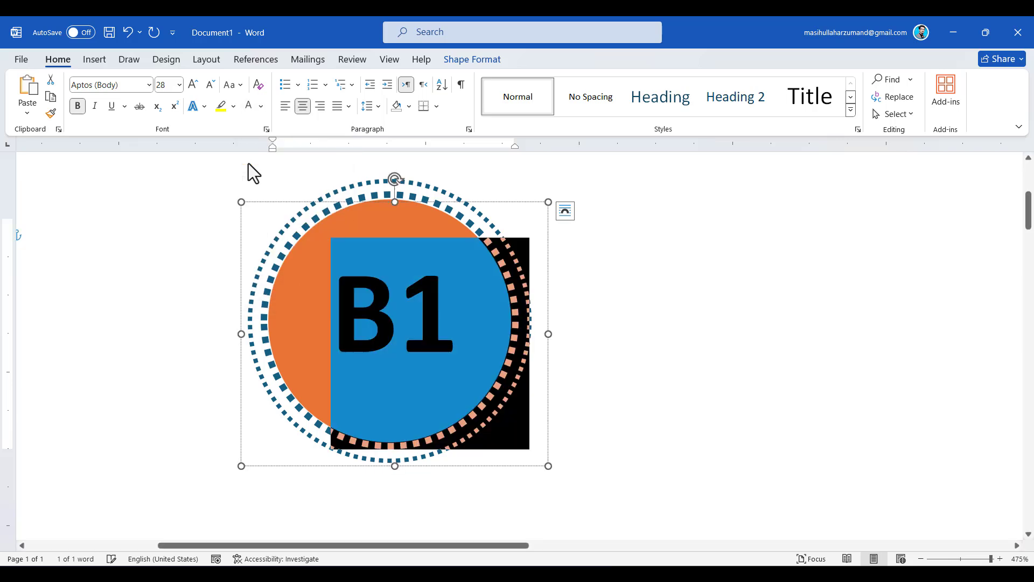
{"action": "left_click", "coordinate": [422, 229]}
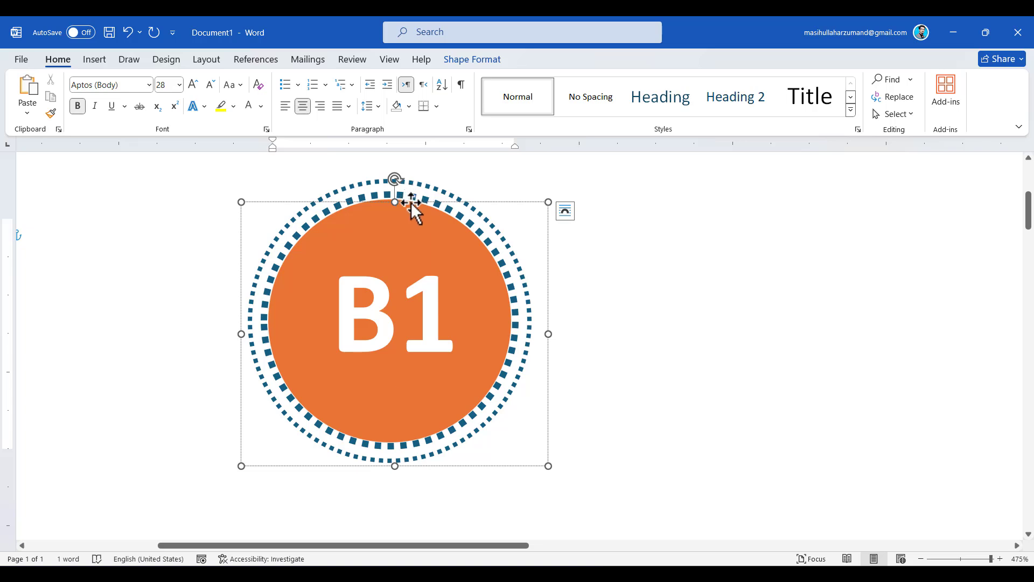
Step: Try to select the badge's circle, rings and text box together with Select Objects
{"action": "key", "text": "shift"}
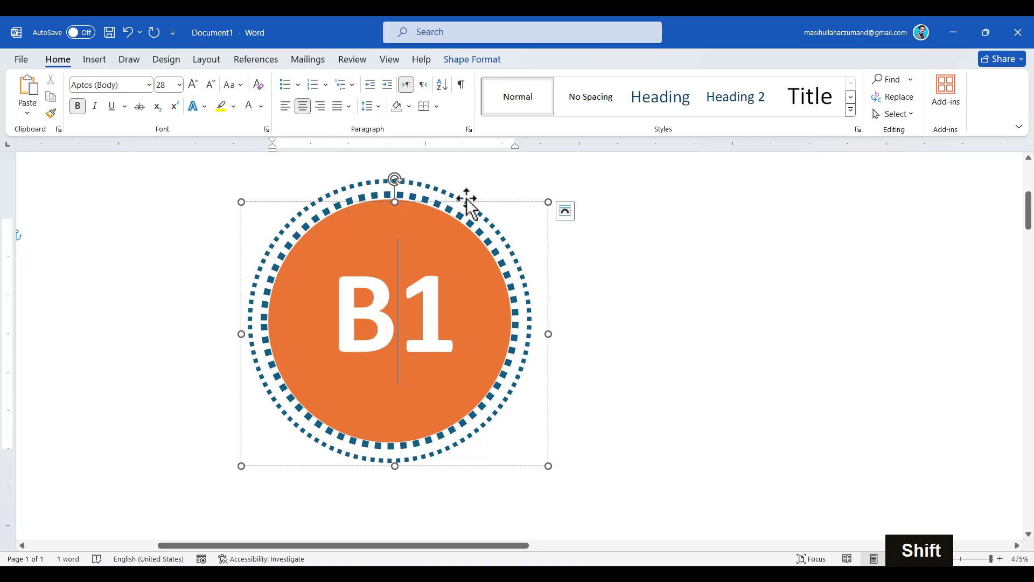
{"action": "left_click", "coordinate": [906, 116]}
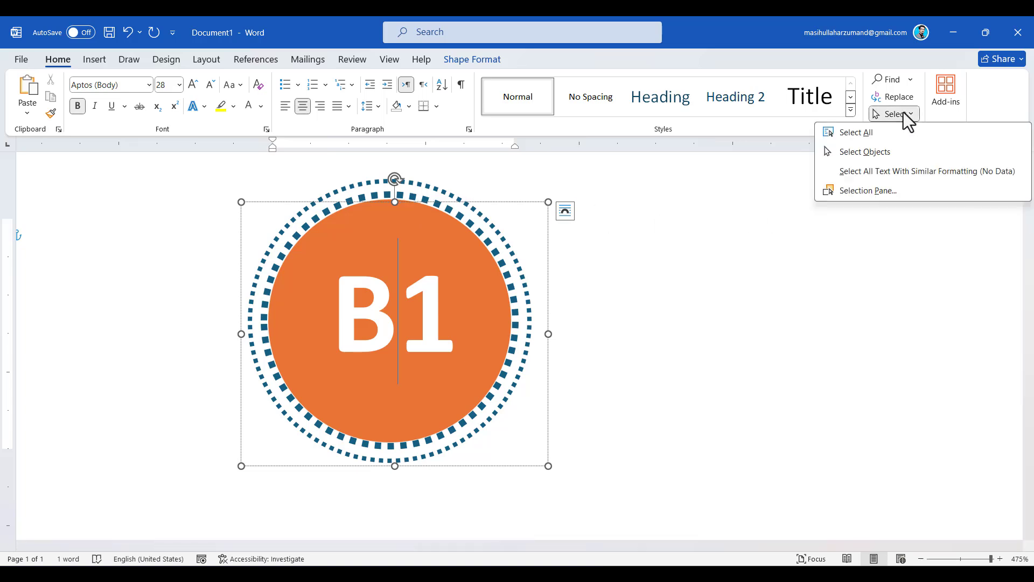
{"action": "left_click", "coordinate": [897, 153]}
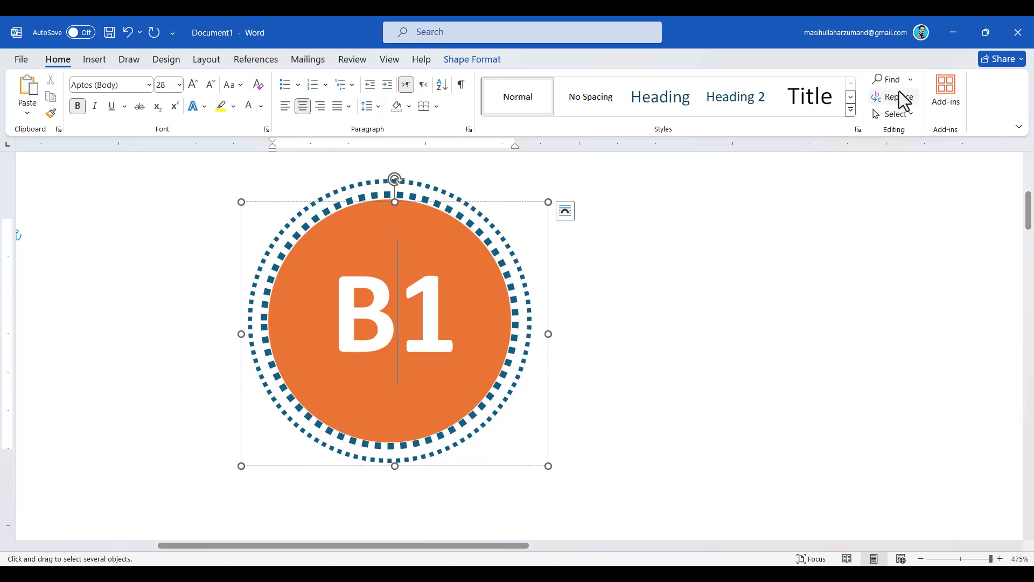
{"action": "scroll", "coordinate": [564, 434], "scroll_direction": "down", "scroll_amount": 8}
{"action": "scroll", "coordinate": [564, 434], "scroll_direction": "up", "scroll_amount": 8}
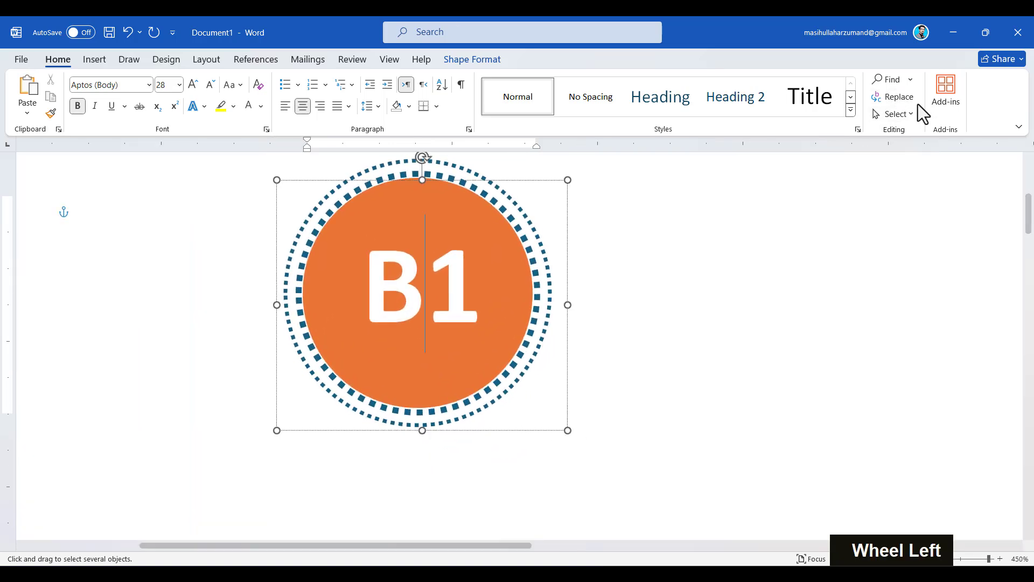
{"action": "key", "text": "ctrl+a"}
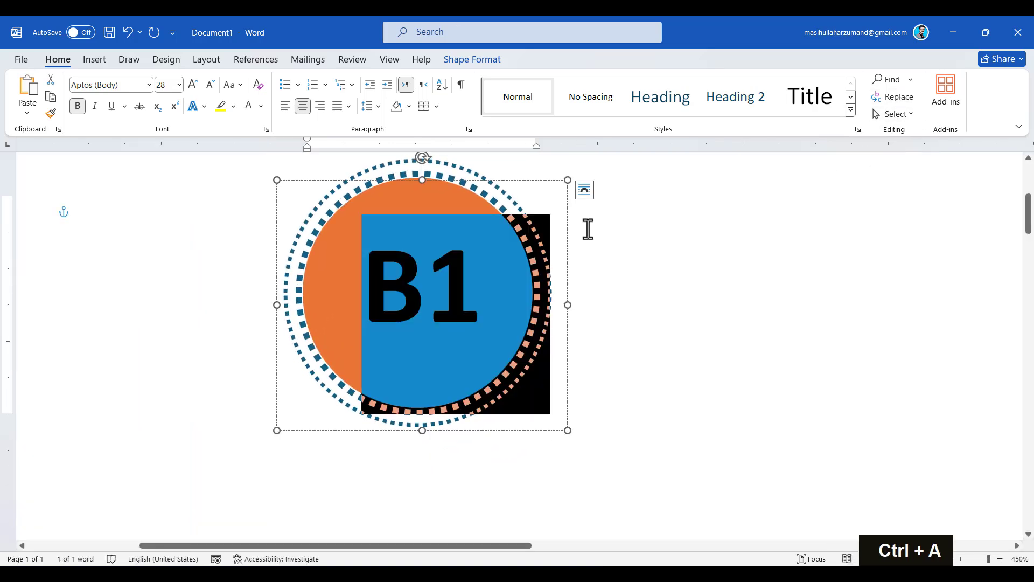
{"action": "left_click", "coordinate": [762, 253]}
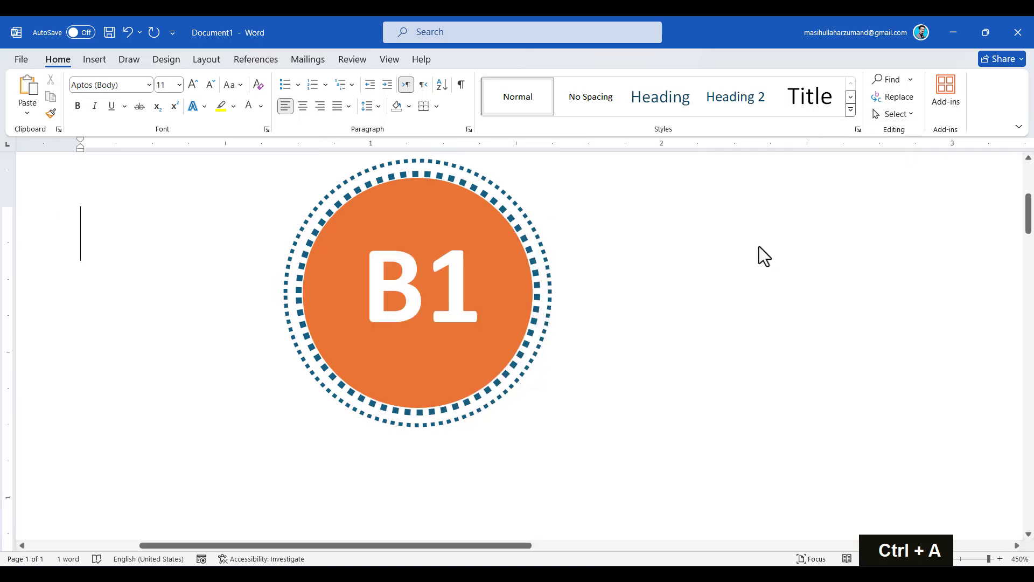
Step: Try to select all parts of the B1 badge at once with Select All
{"action": "left_click", "coordinate": [908, 118]}
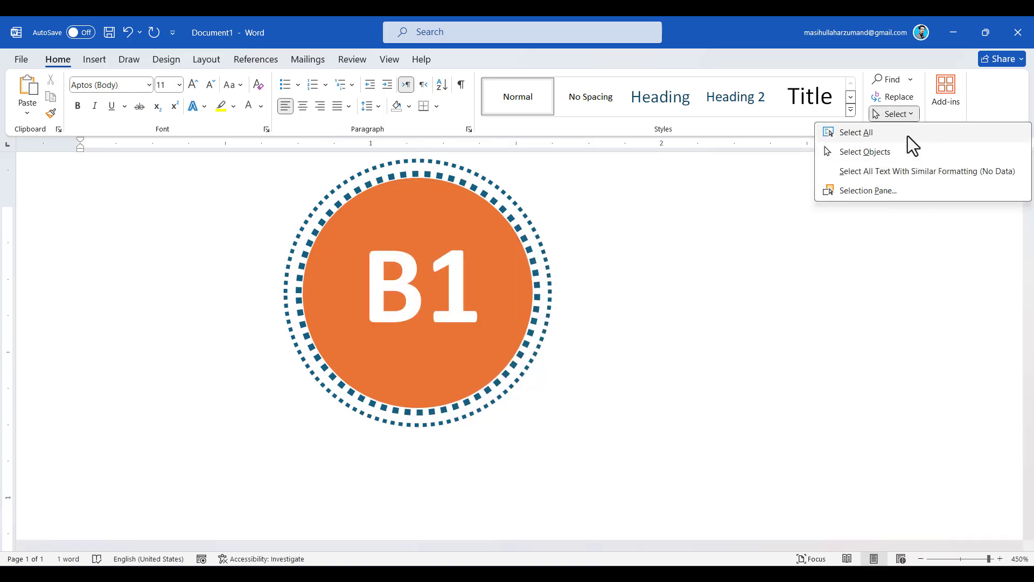
{"action": "left_click", "coordinate": [907, 134]}
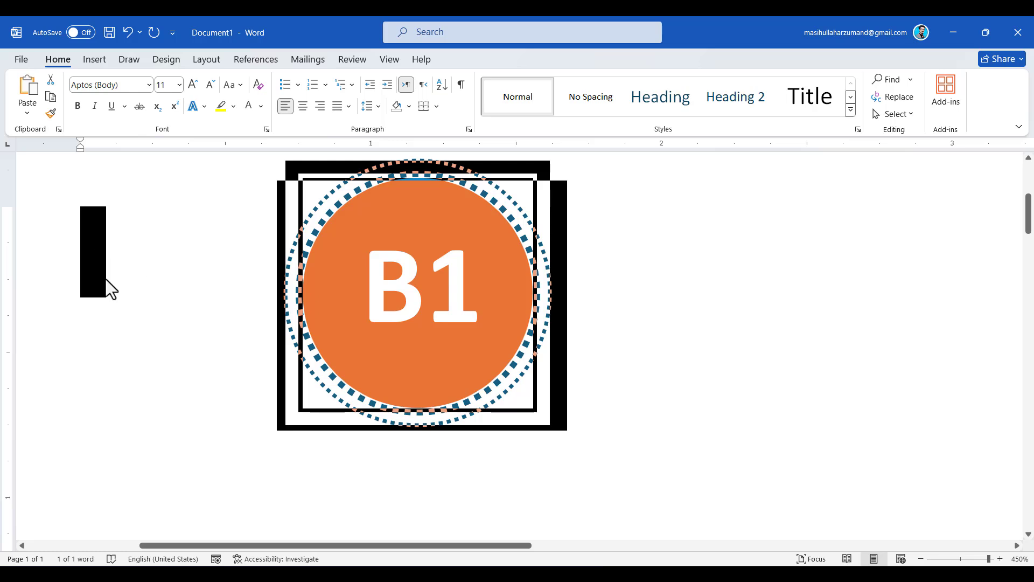
{"action": "left_click", "coordinate": [590, 210]}
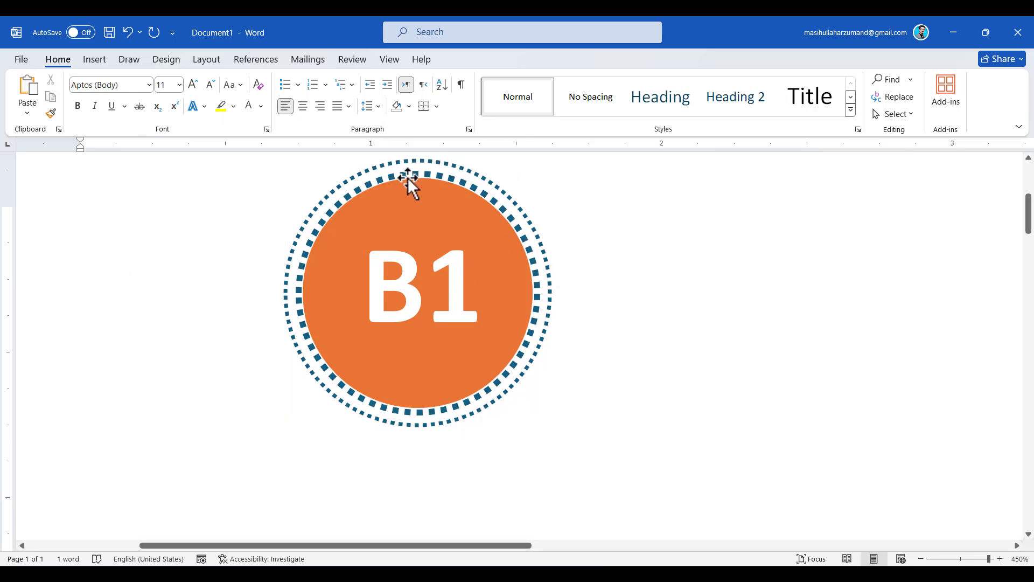
Step: Reduce the height of the B1 text box to about 0.59" so the inner ring is easier to reach
{"action": "left_click", "coordinate": [429, 250]}
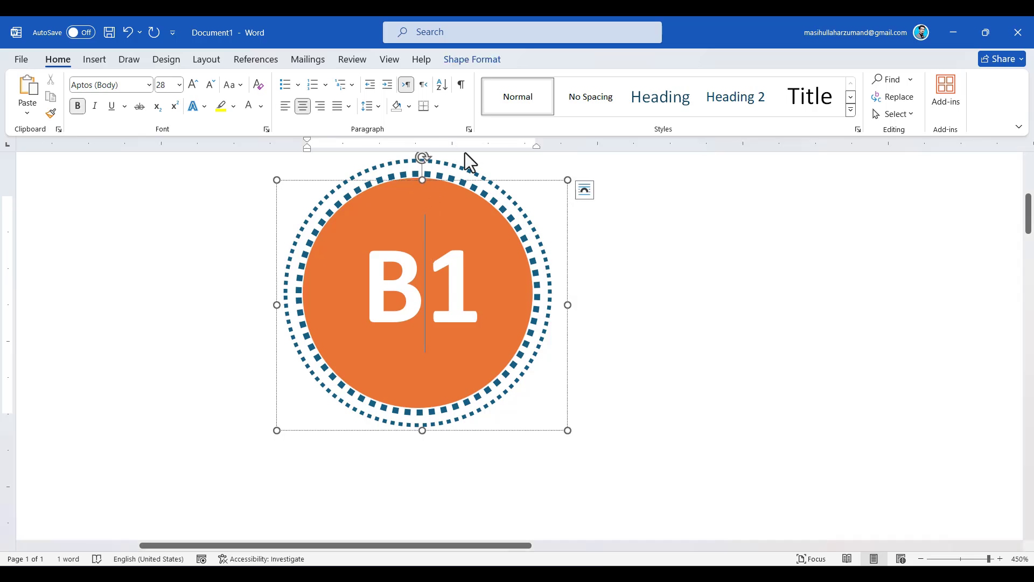
{"action": "key", "text": "shift+Down"}
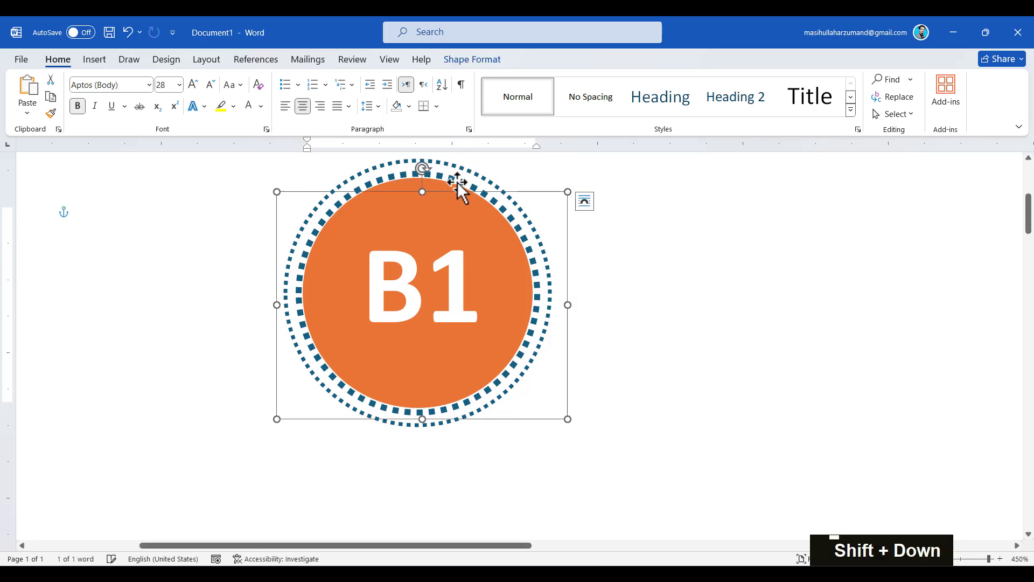
{"action": "left_click", "coordinate": [444, 187], "text": "shift"}
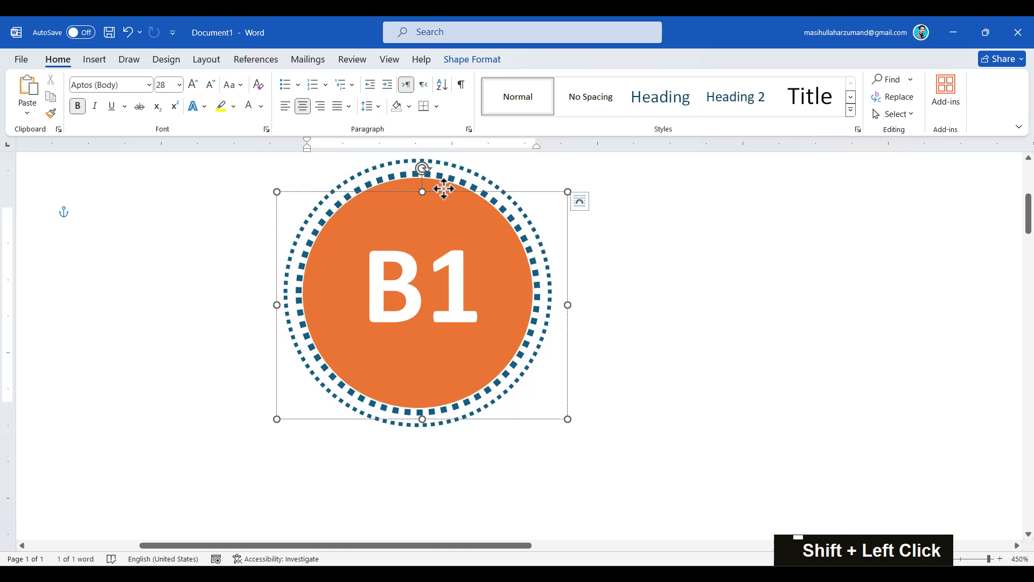
{"action": "left_click", "coordinate": [441, 186], "text": "shift"}
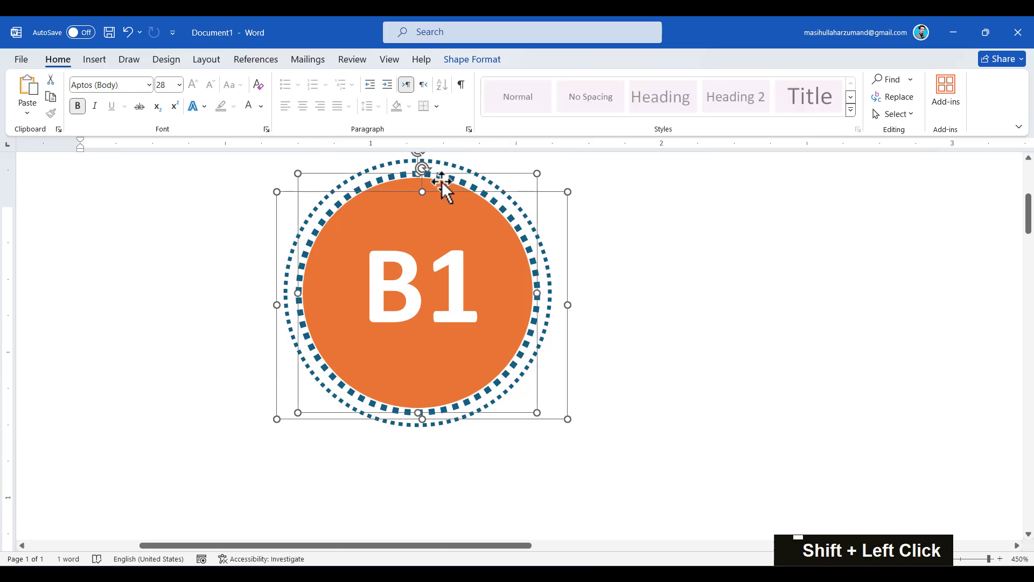
{"action": "left_click", "coordinate": [454, 187], "text": "shift"}
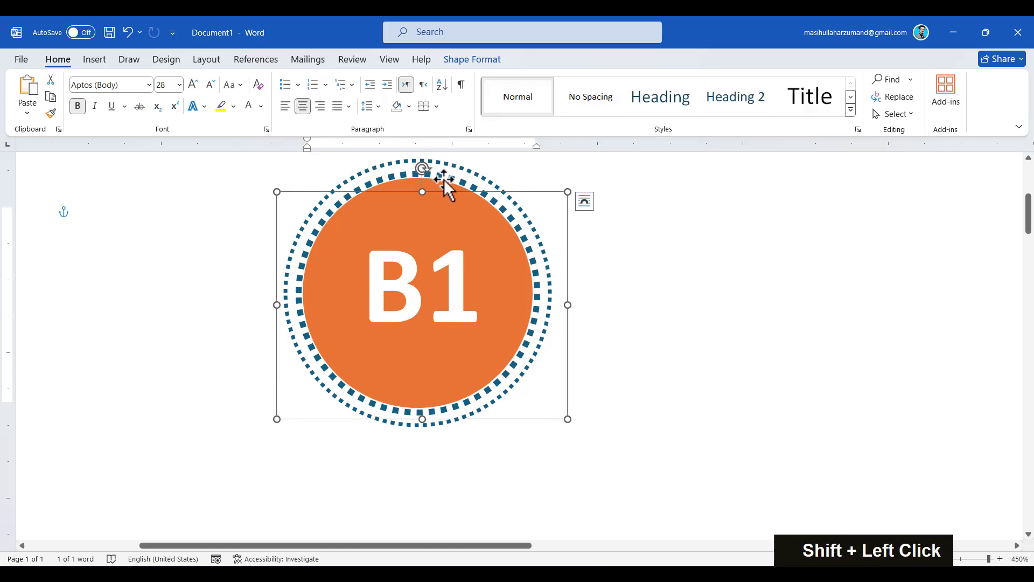
{"action": "key", "text": "shift+Down"}
{"action": "key", "text": "shift+Down"}
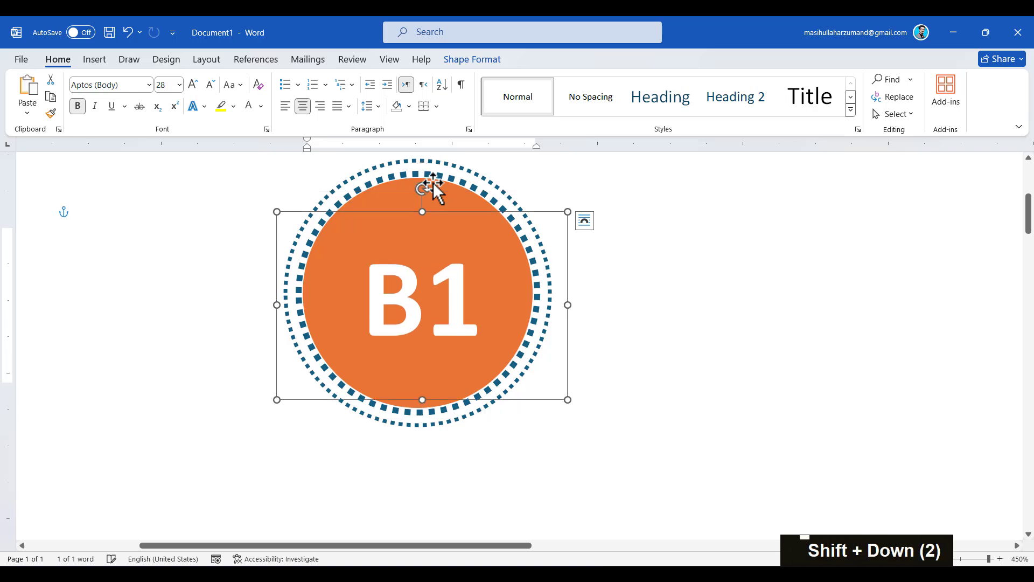
{"action": "key", "text": "shift+Down"}
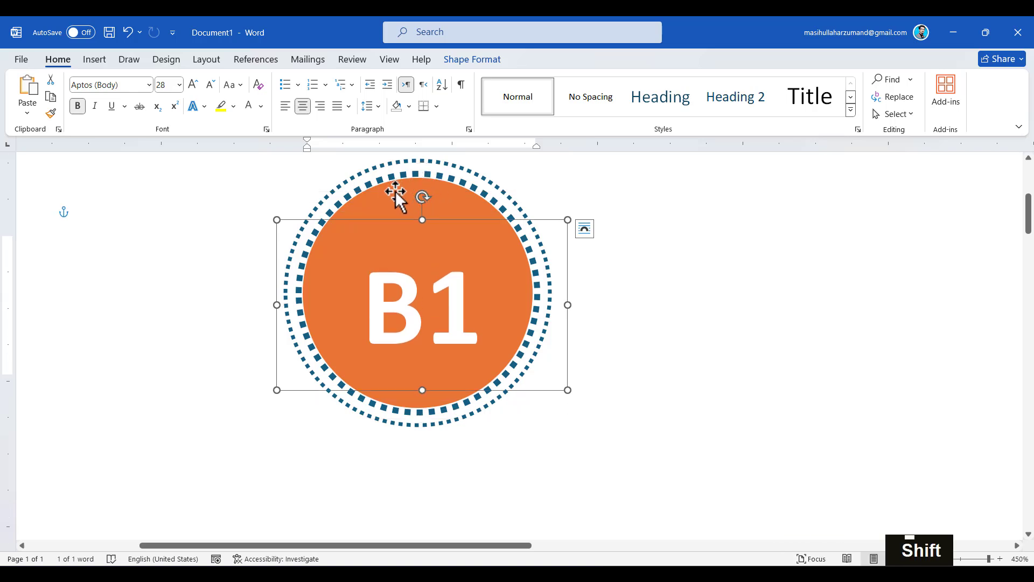
Step: Select the orange circle and both dotted rings together and group them
{"action": "left_click", "coordinate": [382, 180], "text": "shift"}
{"action": "left_click", "coordinate": [382, 179], "text": "shift"}
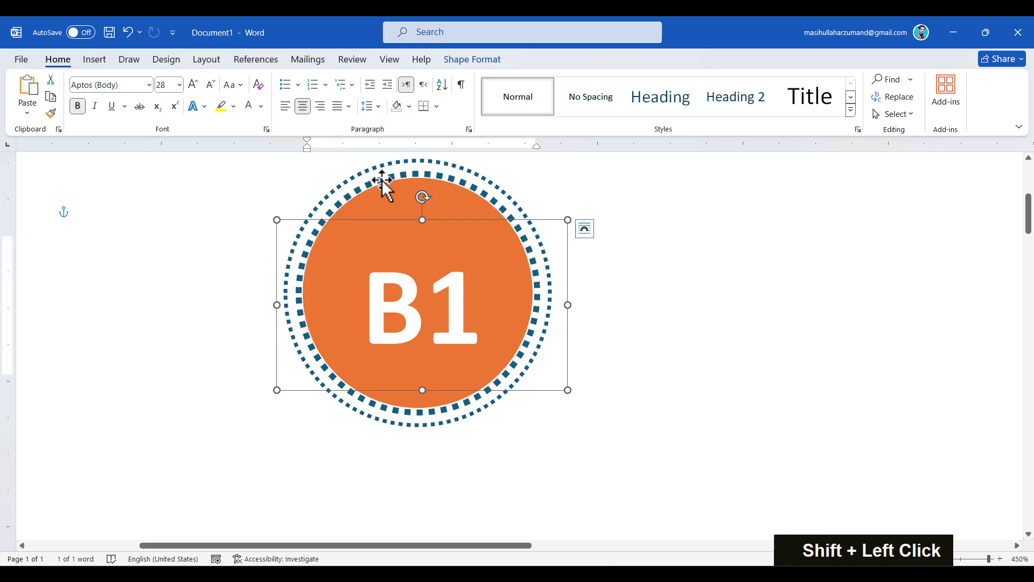
{"action": "left_click", "coordinate": [381, 180]}
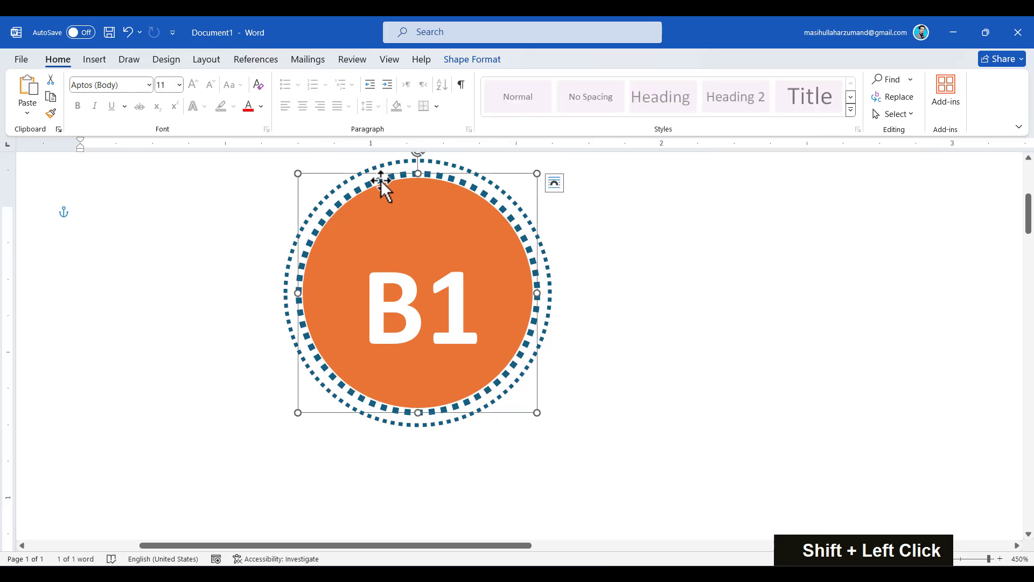
{"action": "left_click", "coordinate": [412, 205], "text": "shift"}
{"action": "left_click", "coordinate": [448, 162], "text": "shift"}
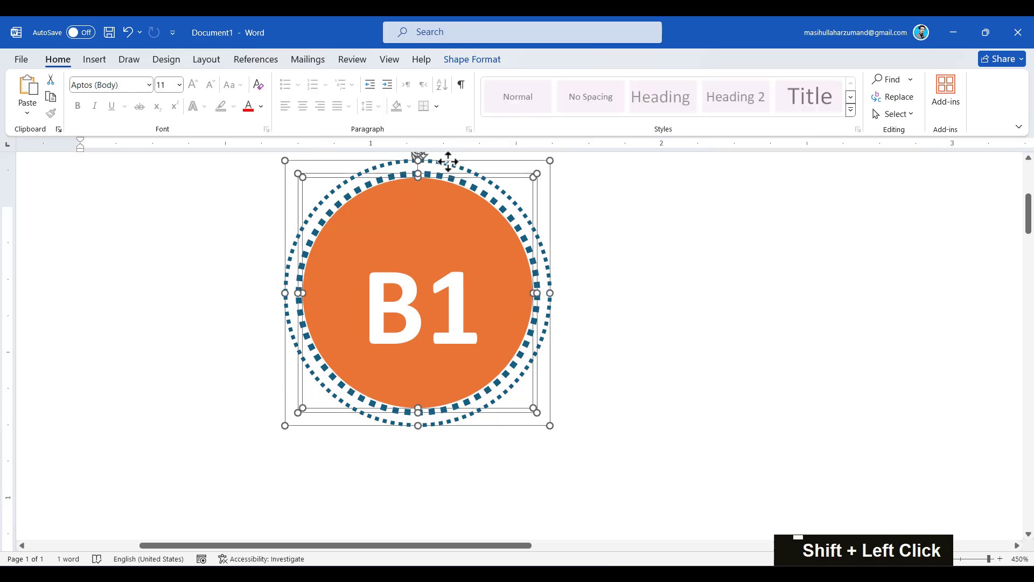
{"action": "left_click", "coordinate": [915, 83]}
{"action": "left_click", "coordinate": [473, 59]}
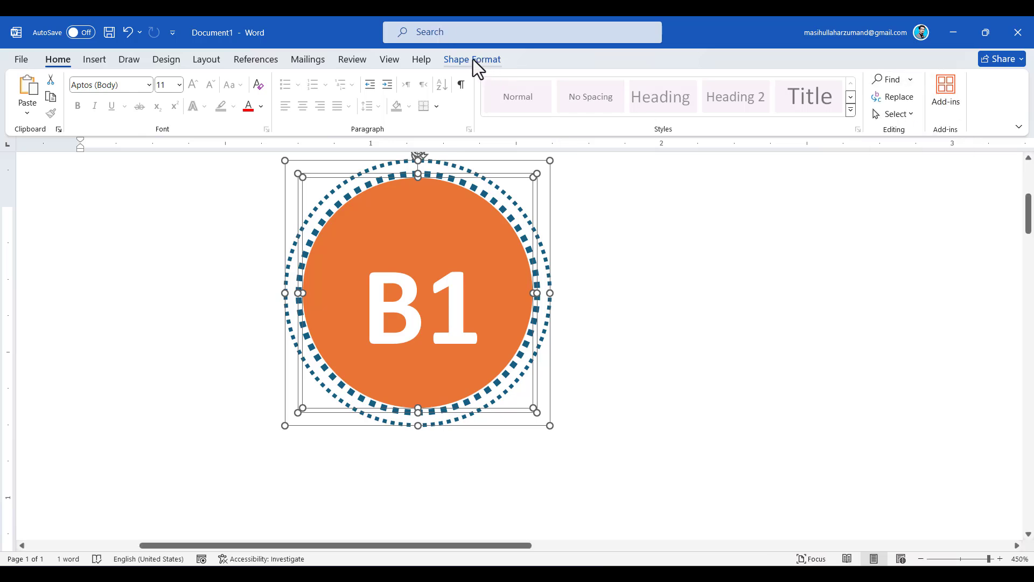
{"action": "left_click", "coordinate": [473, 59]}
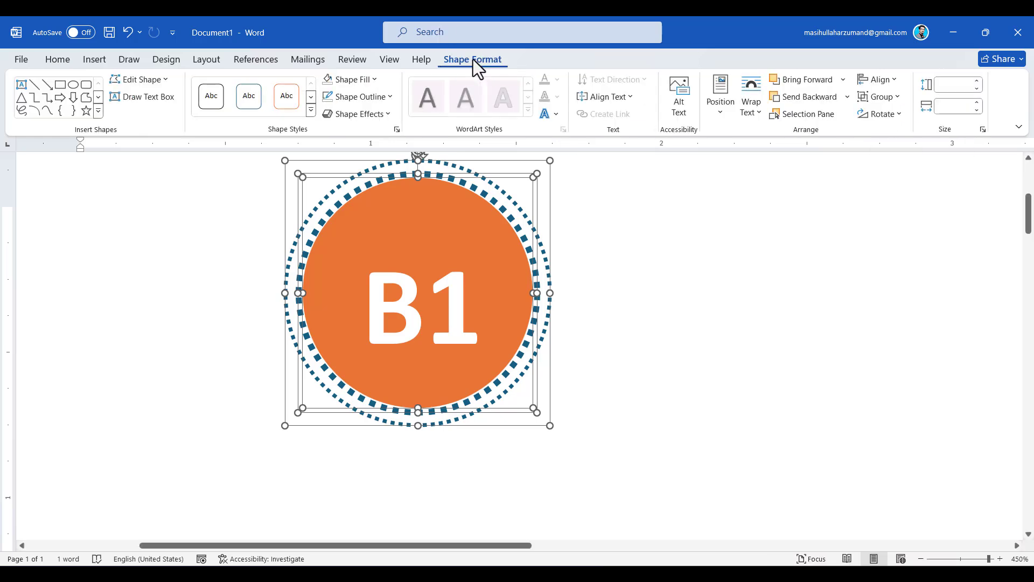
{"action": "left_click", "coordinate": [891, 108]}
{"action": "left_click", "coordinate": [888, 115]}
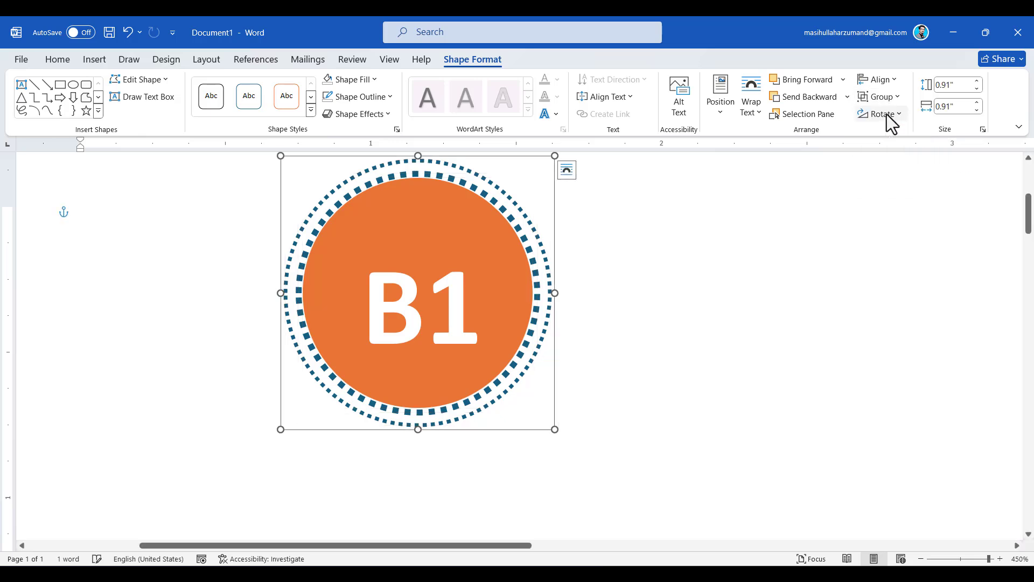
Step: Move the B1 text box slightly upward to position the text in the middle of the orange circle
{"action": "left_click", "coordinate": [393, 293]}
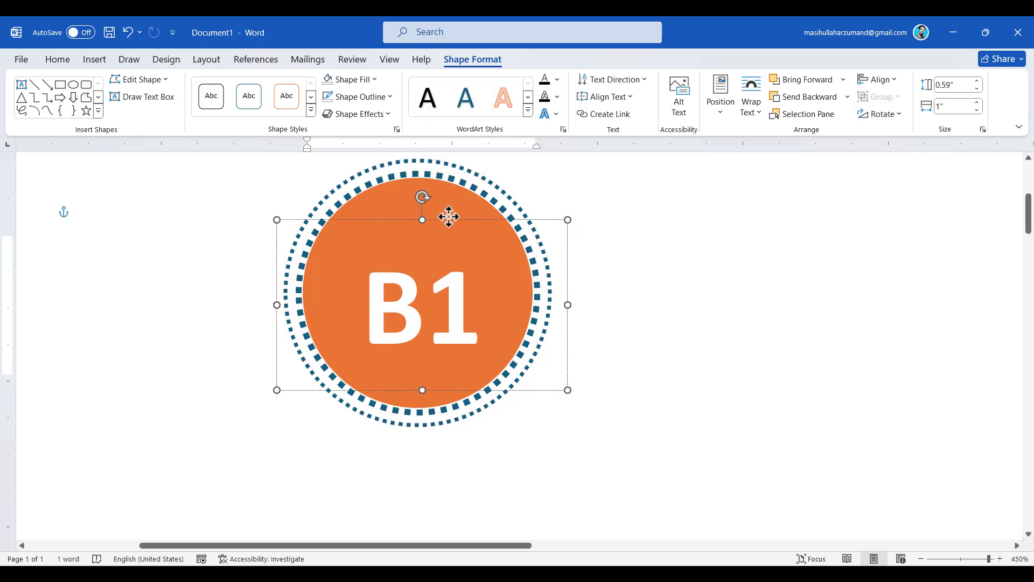
{"action": "left_click_drag", "start_coordinate": [448, 215], "coordinate": [447, 204]}
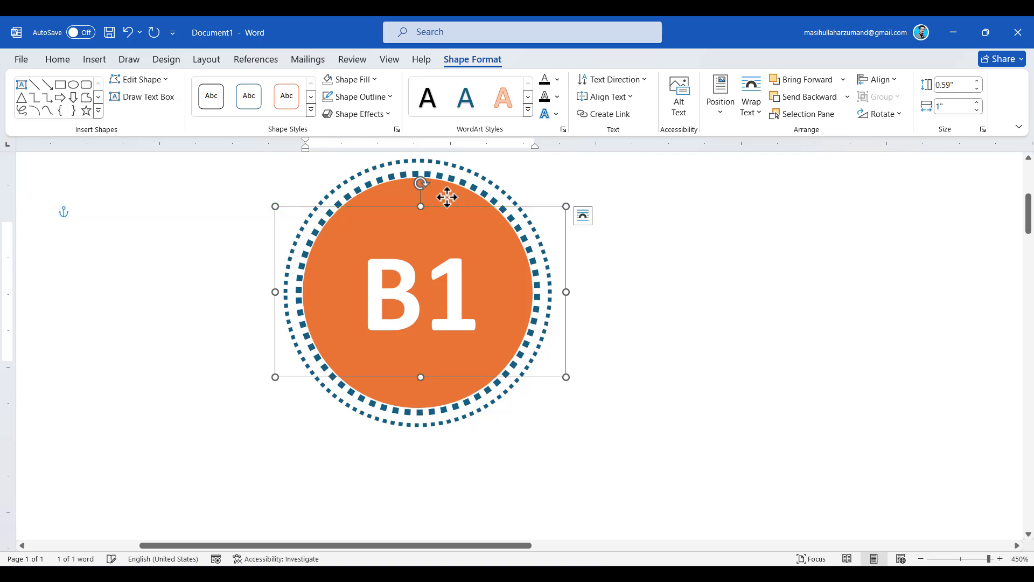
{"action": "key", "text": "Up"}
{"action": "key", "text": "Up"}
{"action": "key", "text": "Up"}
{"action": "key", "text": "Up"}
{"action": "key", "text": "Up"}
{"action": "key", "text": "Up"}
{"action": "key", "text": "Up"}
{"action": "key", "text": "Up"}
{"action": "key", "text": "Up"}
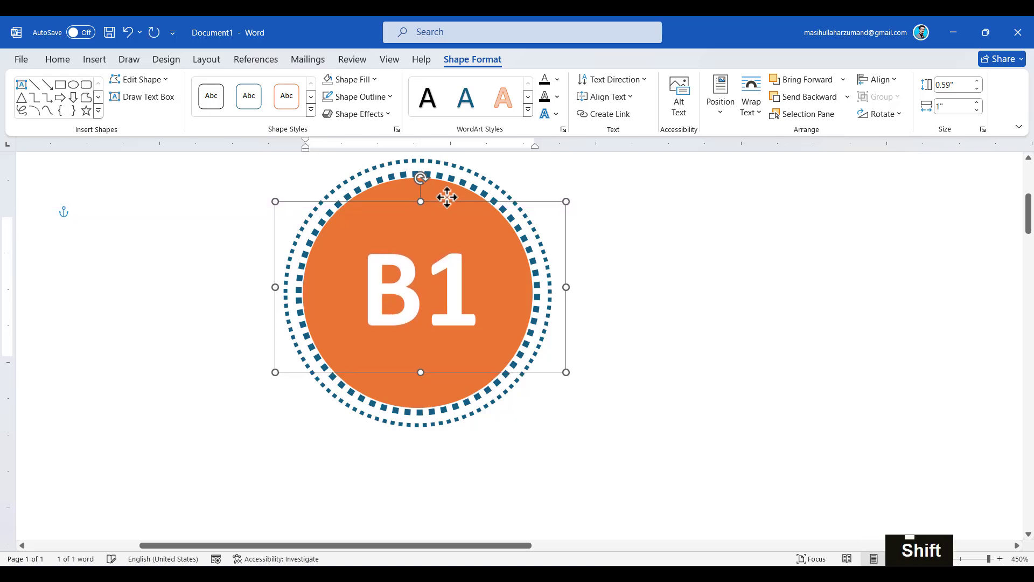
{"action": "key", "text": "shift+Up"}
{"action": "key", "text": "Down"}
{"action": "left_click", "coordinate": [650, 399]}
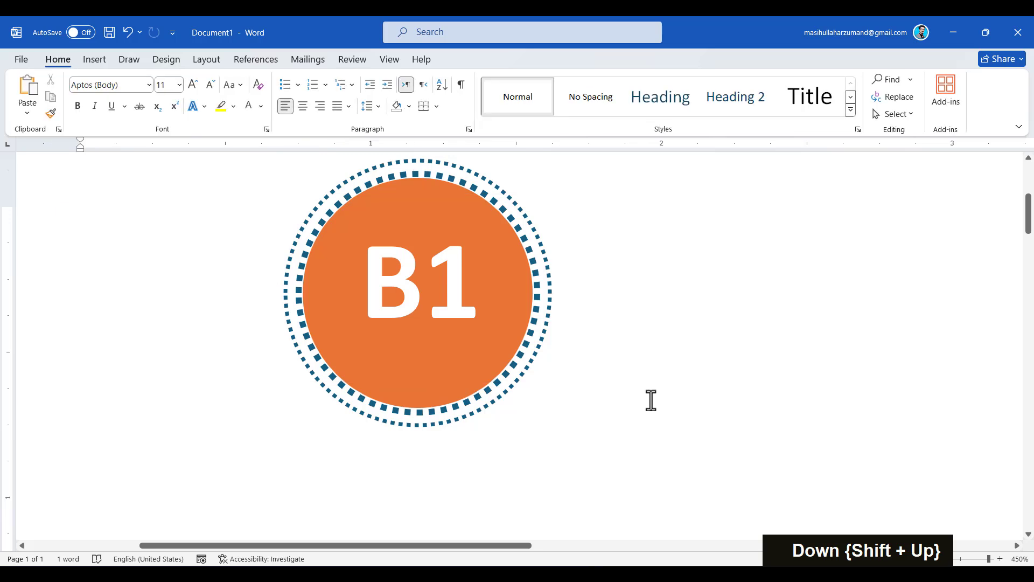
Step: Group the B1 text box with the grouped circle and rings as one badge
{"action": "scroll", "coordinate": [556, 386], "scroll_direction": "down", "scroll_amount": 5, "text": "ctrl"}
{"action": "left_click", "coordinate": [384, 277]}
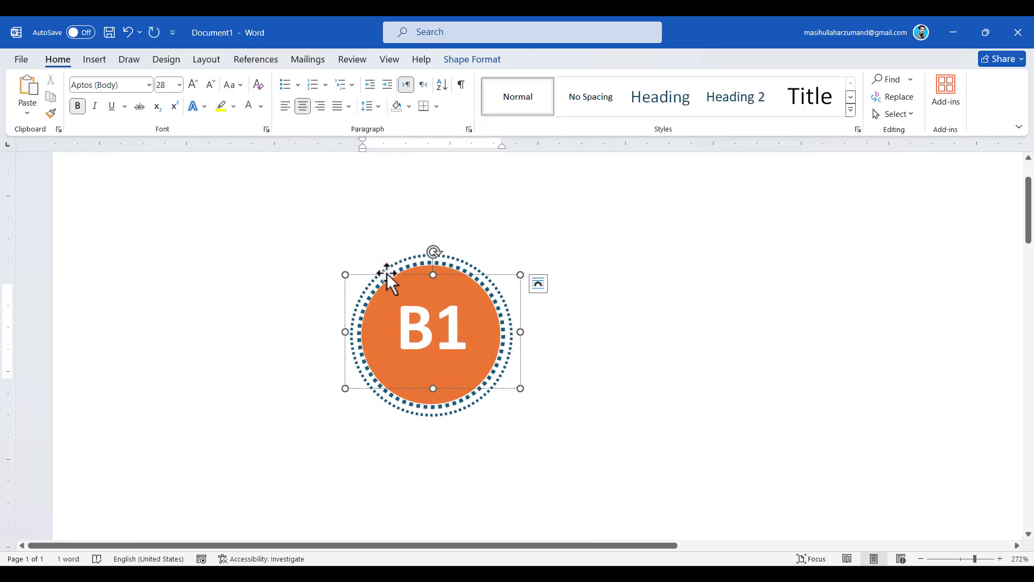
{"action": "left_click_drag", "start_coordinate": [386, 273], "coordinate": [482, 299]}
{"action": "key", "text": "ctrl+z"}
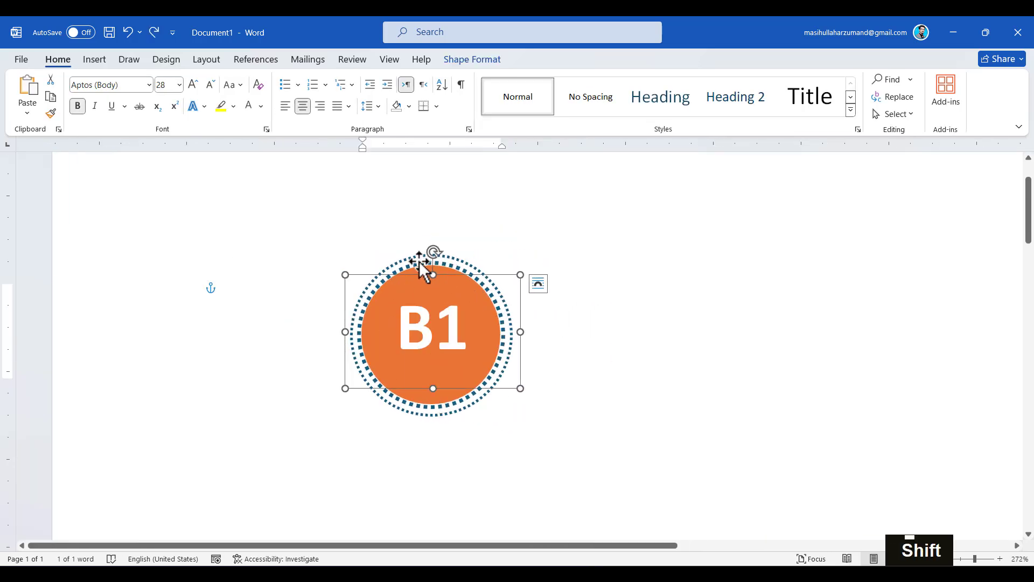
{"action": "left_click", "coordinate": [419, 261], "text": "shift"}
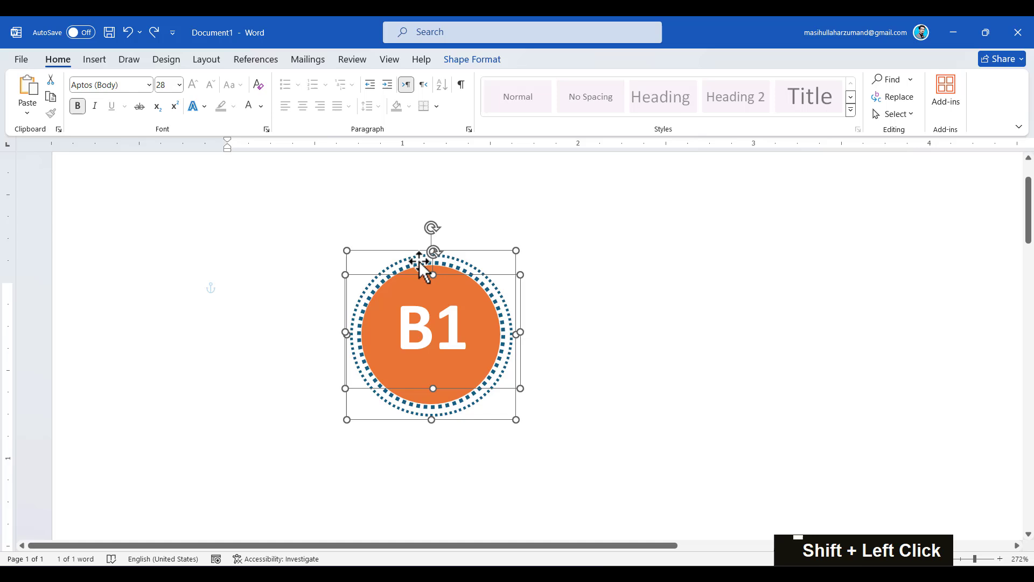
{"action": "left_click", "coordinate": [481, 64]}
{"action": "left_click", "coordinate": [879, 96]}
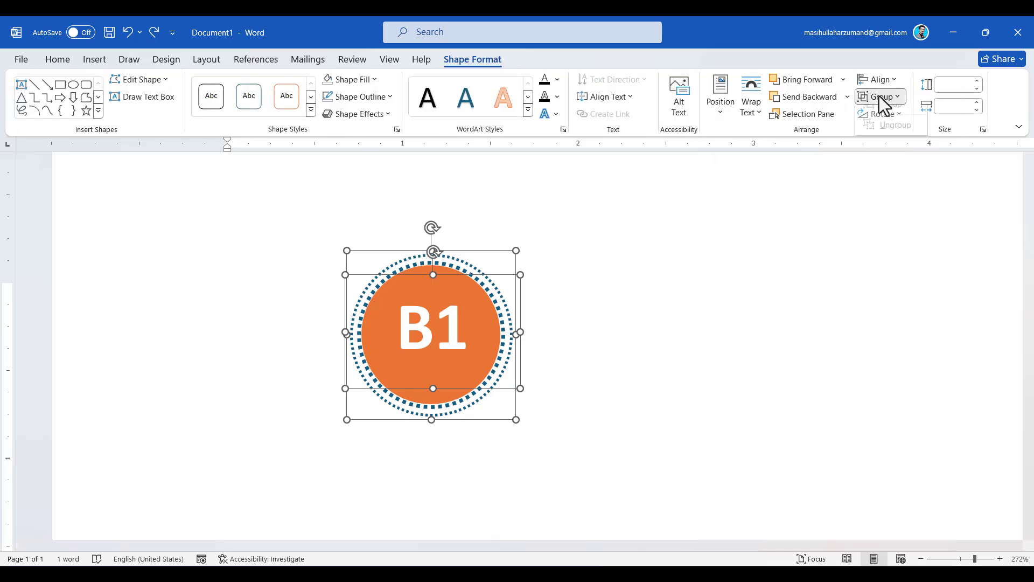
{"action": "left_click", "coordinate": [884, 114]}
Step: Move the complete B1 badge group up and toward the page's left margin
{"action": "left_click_drag", "start_coordinate": [406, 287], "coordinate": [496, 270]}
{"action": "key", "text": "ctrl+z"}
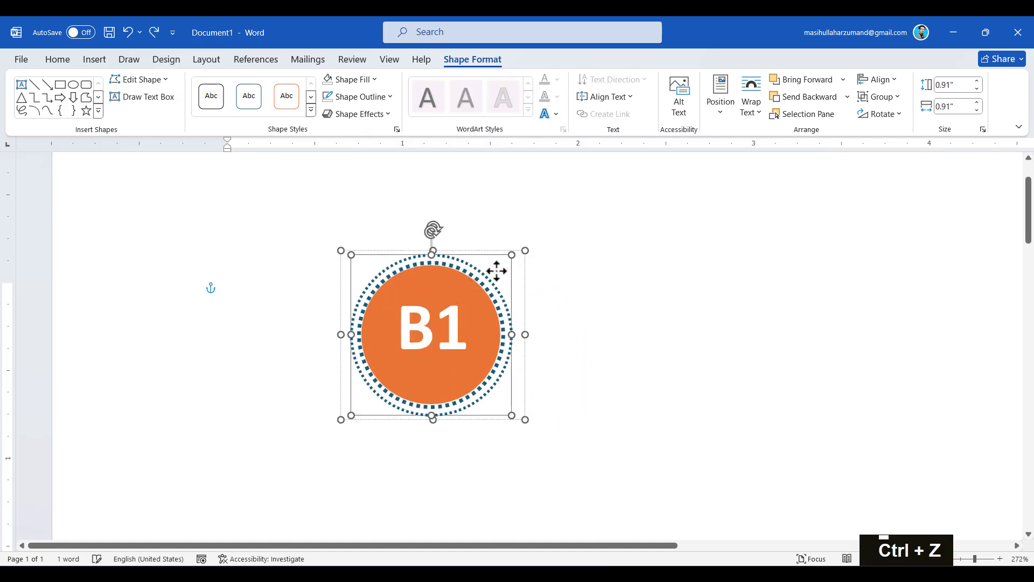
{"action": "double_click", "coordinate": [790, 295]}
{"action": "left_click", "coordinate": [457, 279]}
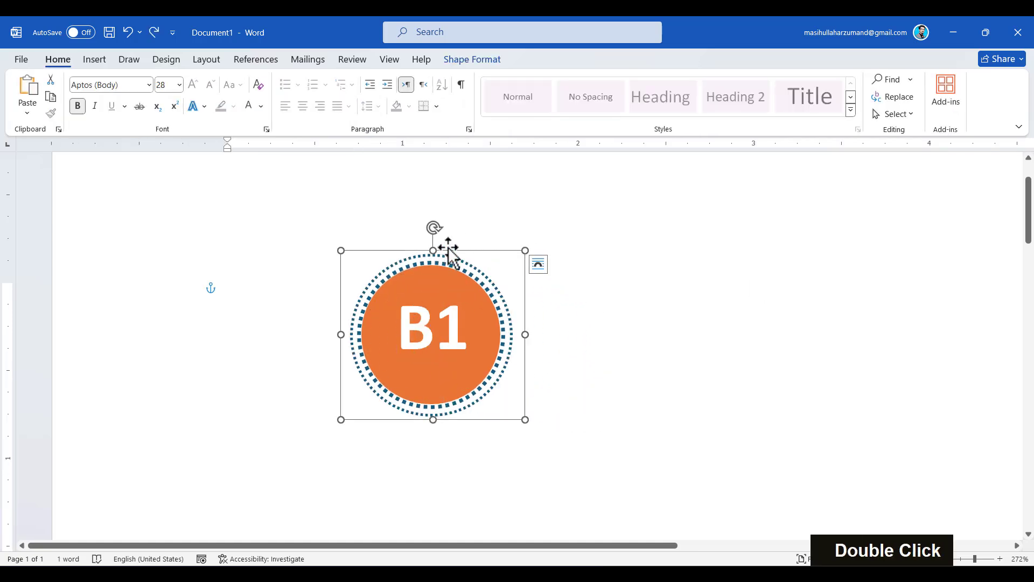
{"action": "left_click_drag", "start_coordinate": [448, 247], "coordinate": [343, 213]}
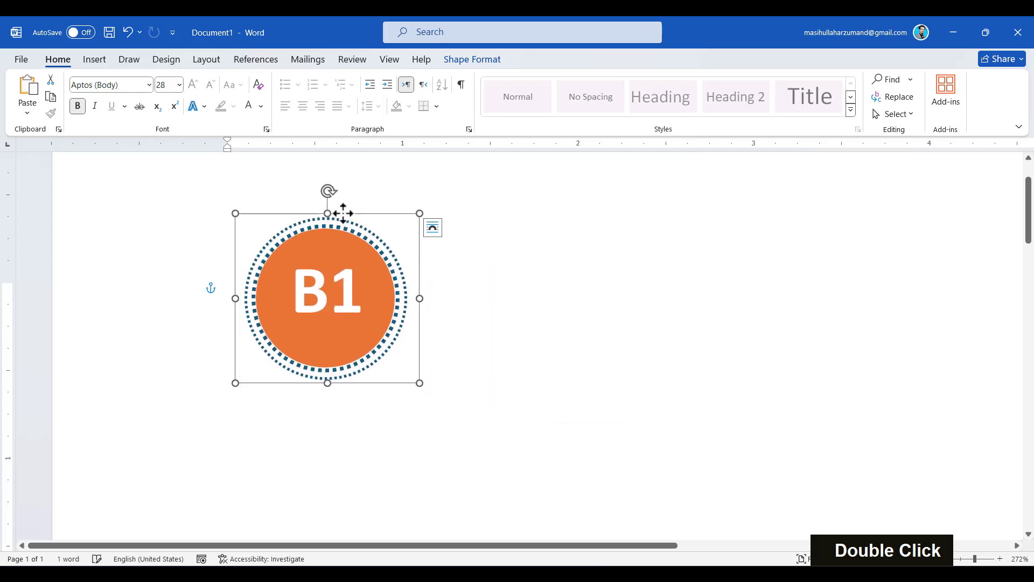
{"action": "left_click", "coordinate": [492, 318]}
Step: Make two copies of the B1 badge and place them in a row to the right of the original
{"action": "scroll", "coordinate": [491, 317], "scroll_direction": "down", "scroll_amount": 13}
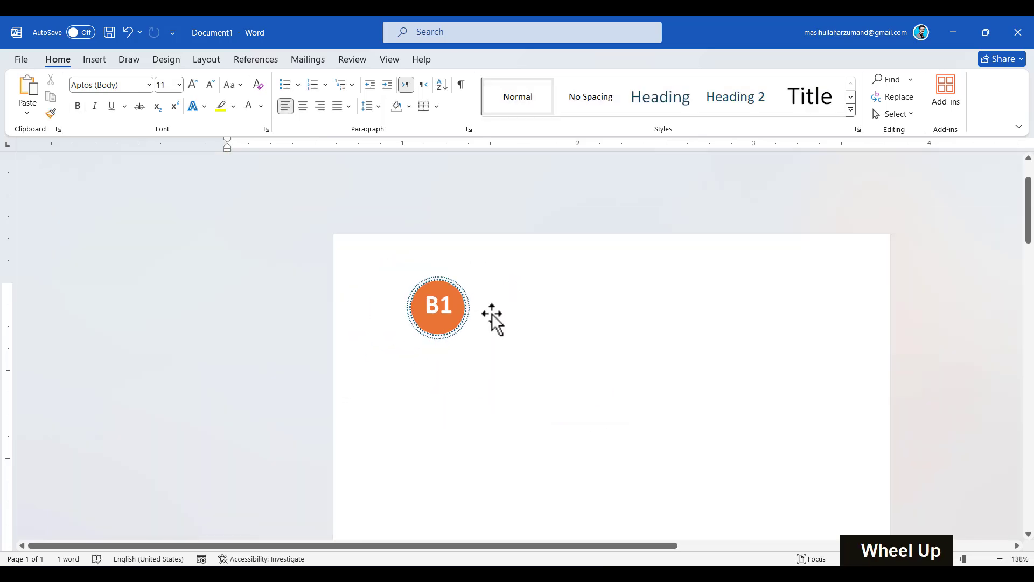
{"action": "scroll", "coordinate": [492, 314], "scroll_direction": "down", "scroll_amount": 4}
{"action": "double_click", "coordinate": [350, 233]}
{"action": "left_click", "coordinate": [394, 333]}
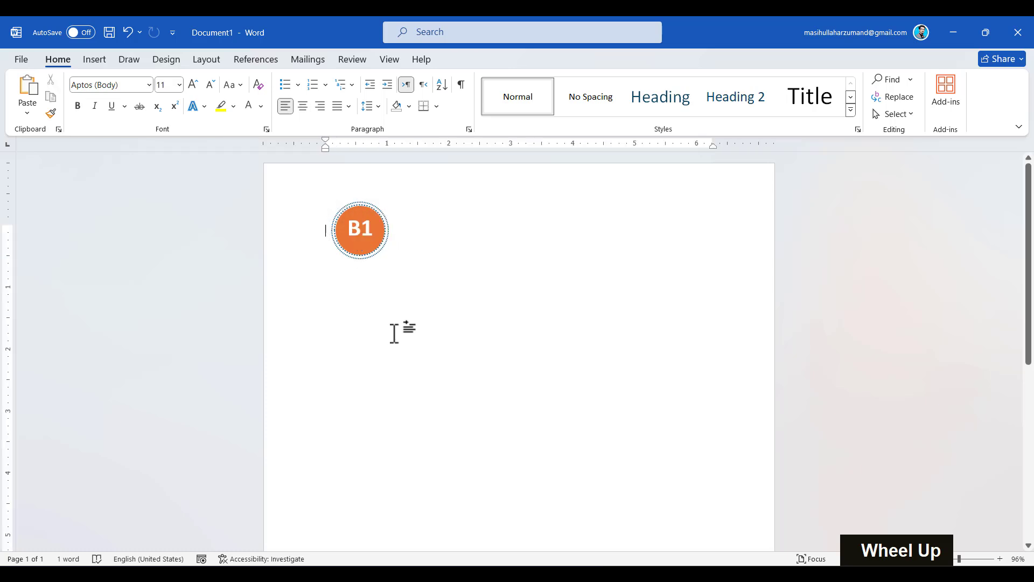
{"action": "left_click", "coordinate": [369, 253]}
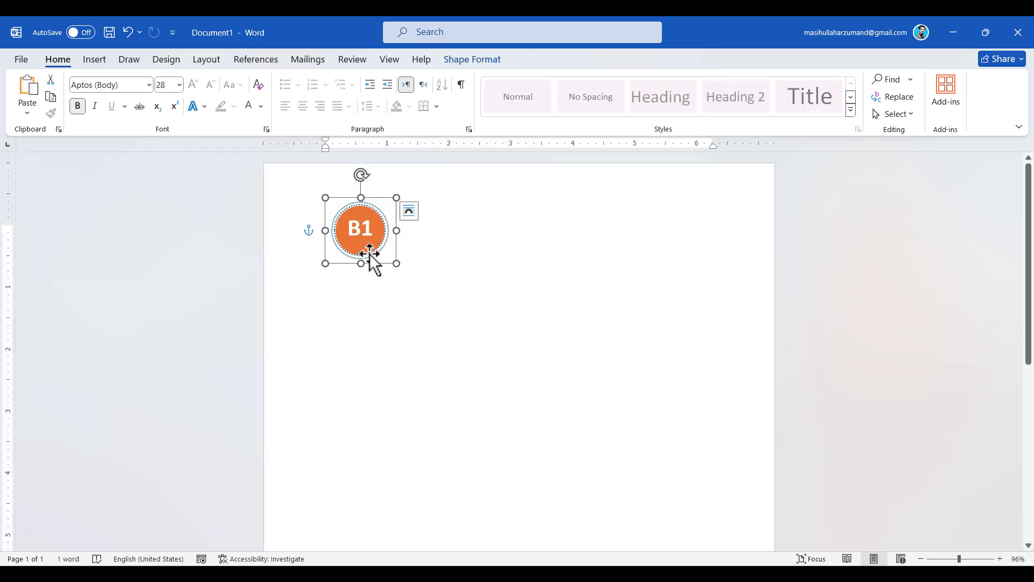
{"action": "key", "text": "ctrl+c"}
{"action": "key", "text": "ctrl+v"}
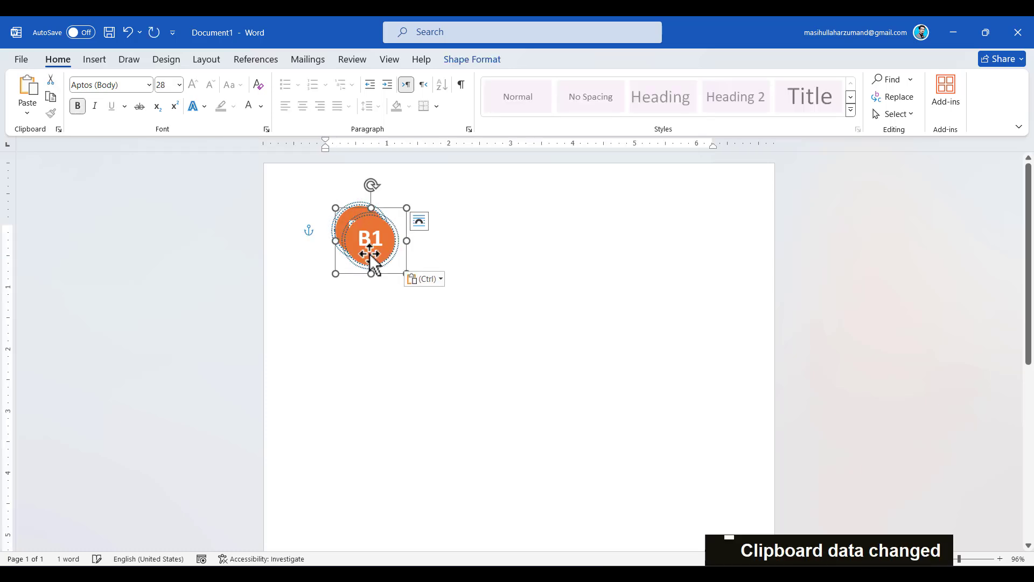
{"action": "key", "text": "ctrl+v"}
{"action": "left_click_drag", "start_coordinate": [405, 222], "coordinate": [665, 212]}
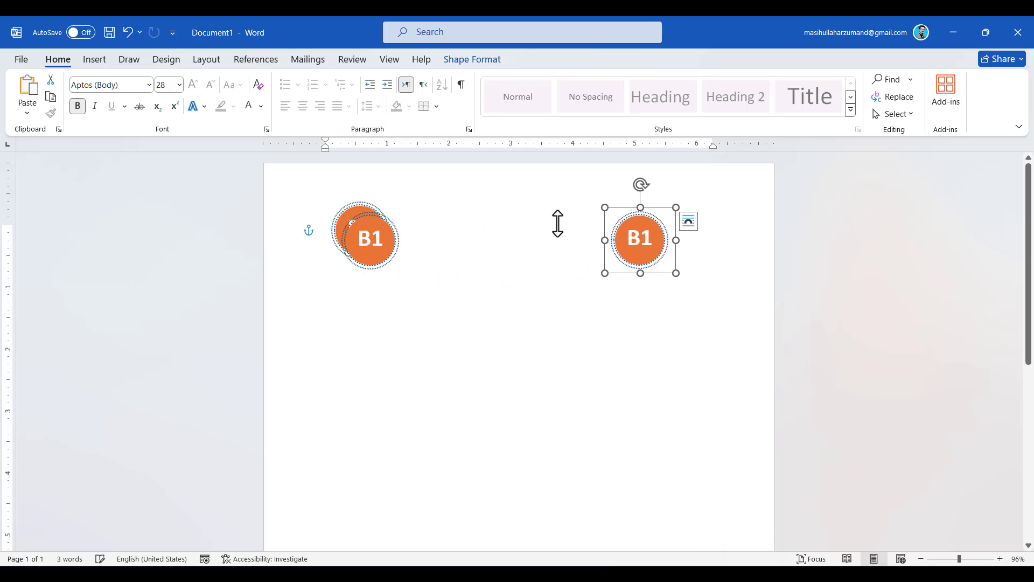
{"action": "left_click", "coordinate": [380, 237]}
{"action": "left_click_drag", "start_coordinate": [389, 209], "coordinate": [532, 206]}
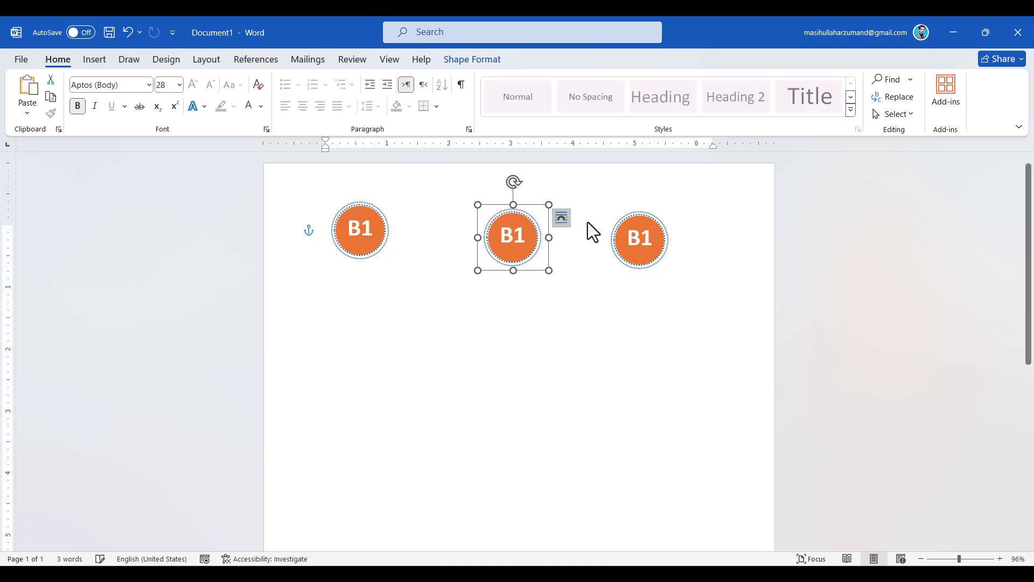
{"action": "left_click", "coordinate": [645, 242]}
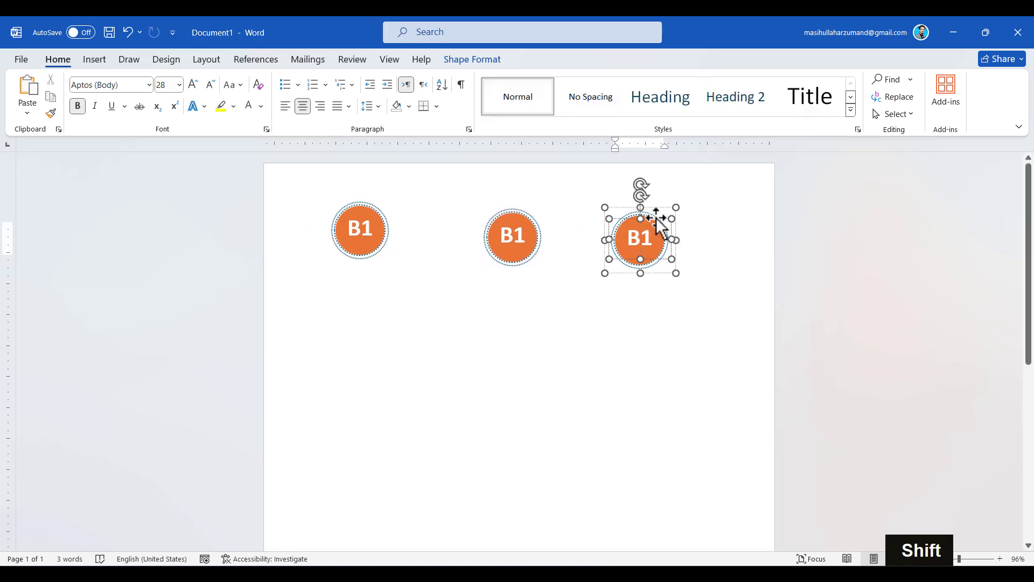
{"action": "left_click_drag", "start_coordinate": [654, 217], "coordinate": [629, 210]}
{"action": "key", "text": "ctrl+z"}
{"action": "left_click", "coordinate": [703, 396]}
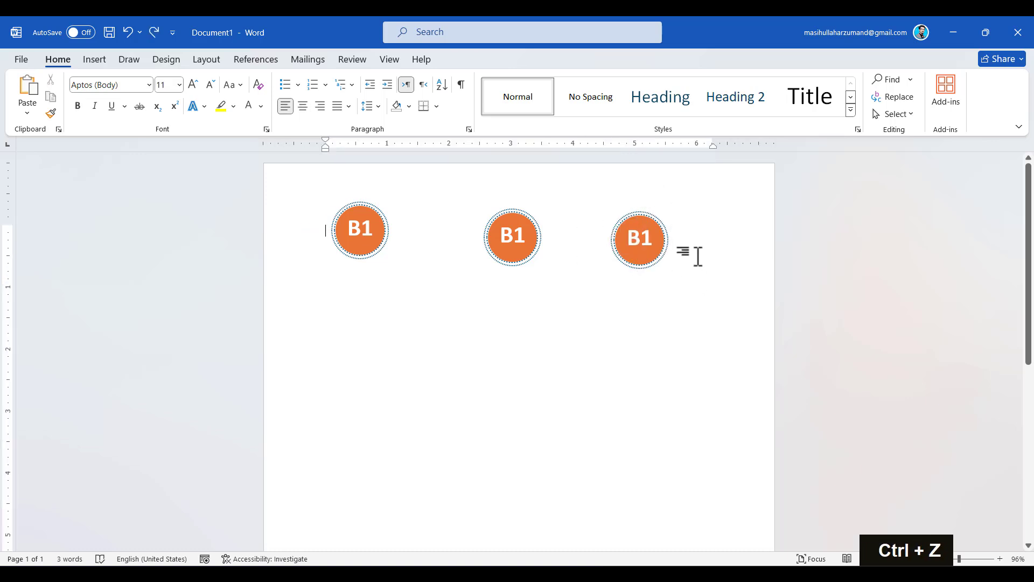
Step: Move the two outer B1 badges closer to the middle one and select all three badges together
{"action": "left_click", "coordinate": [665, 227]}
{"action": "left_click_drag", "start_coordinate": [665, 213], "coordinate": [623, 201]}
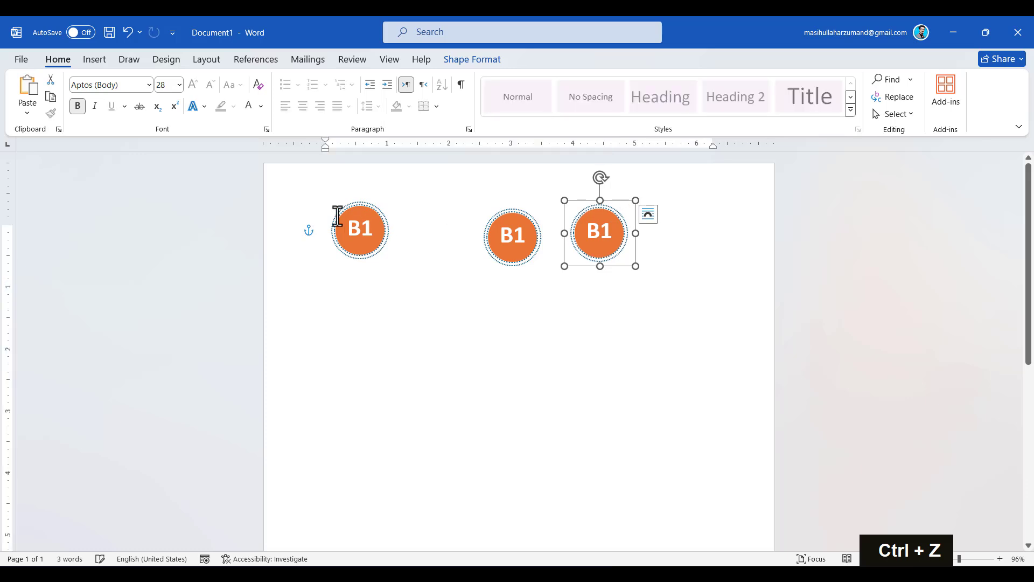
{"action": "double_click", "coordinate": [358, 224]}
{"action": "left_click_drag", "start_coordinate": [348, 199], "coordinate": [426, 208]}
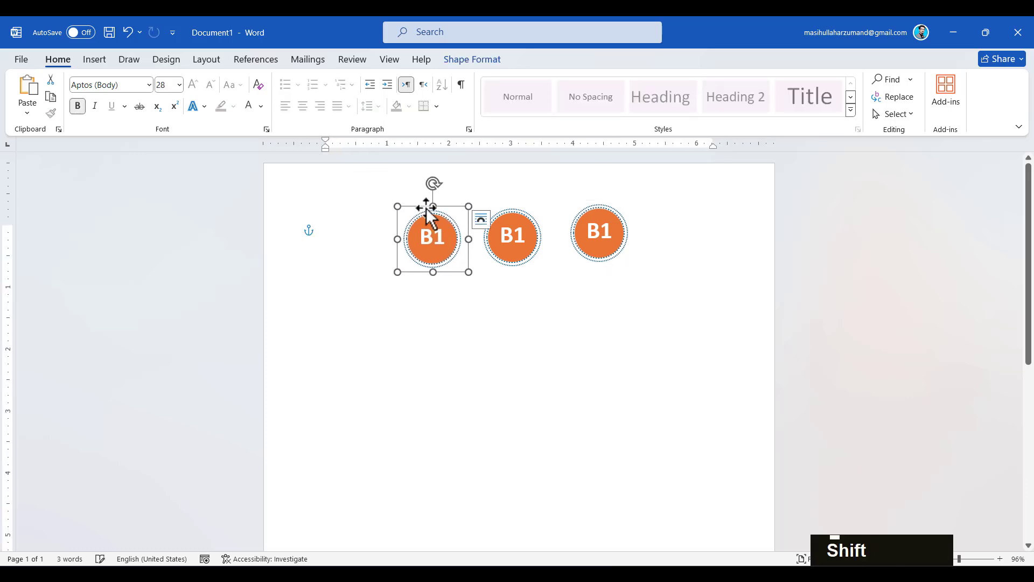
{"action": "left_click", "coordinate": [507, 240], "text": "shift"}
{"action": "left_click", "coordinate": [617, 243], "text": "shift"}
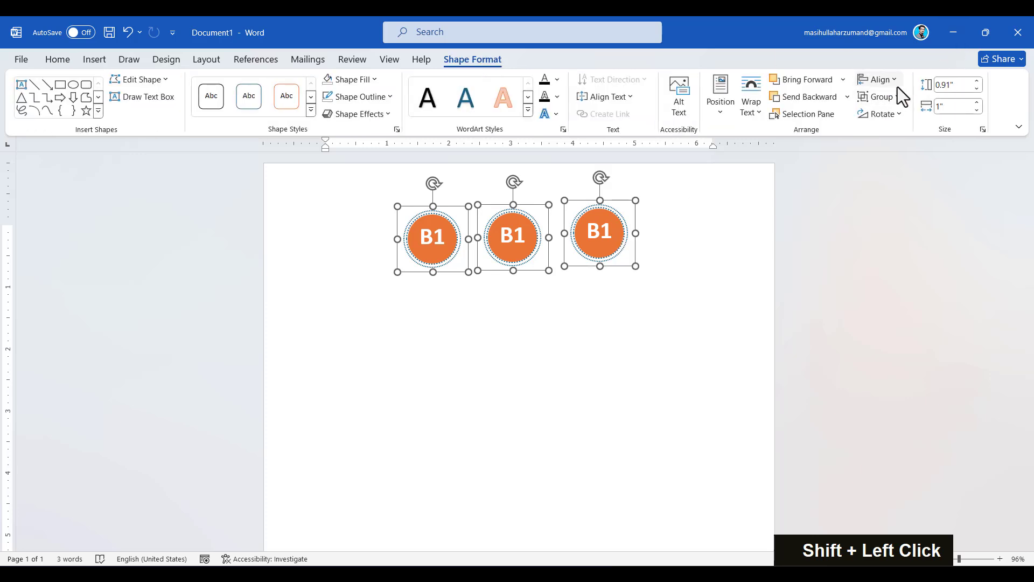
{"action": "left_click", "coordinate": [896, 85]}
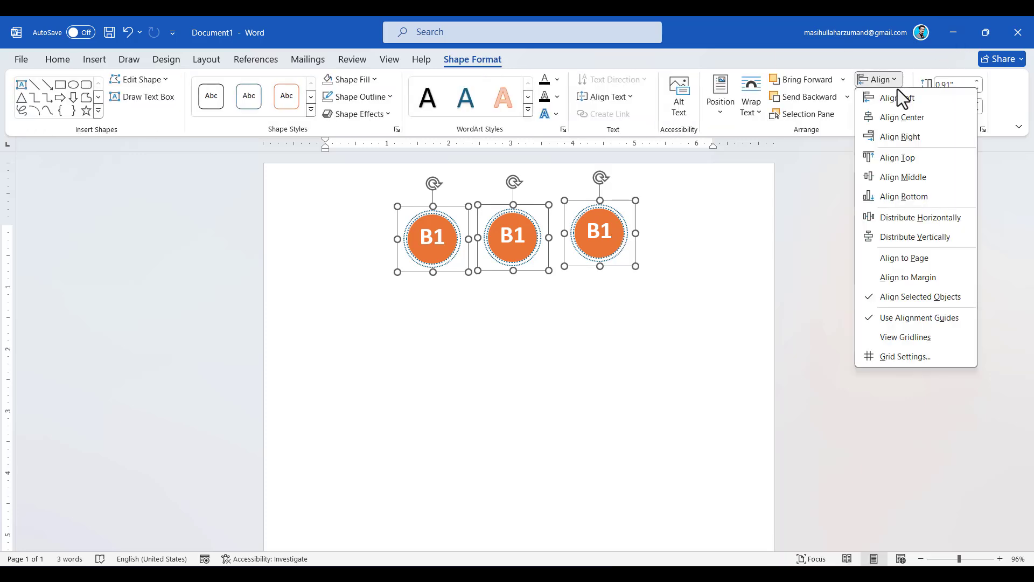
{"action": "left_click", "coordinate": [910, 119]}
{"action": "key", "text": "ctrl+z"}
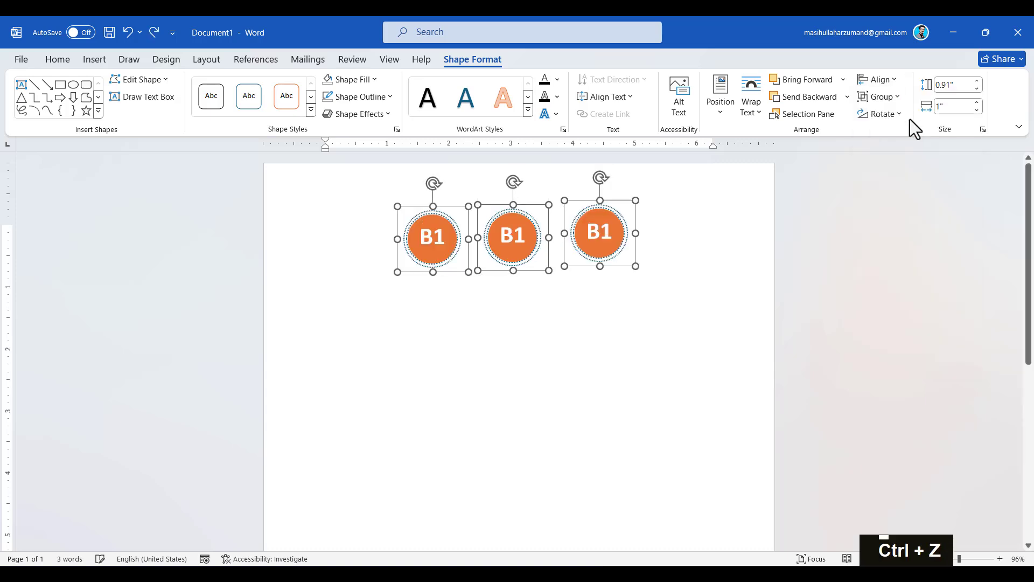
Step: Align the three selected B1 badges by their middles and distribute them horizontally
{"action": "left_click", "coordinate": [897, 79]}
{"action": "left_click", "coordinate": [913, 179]}
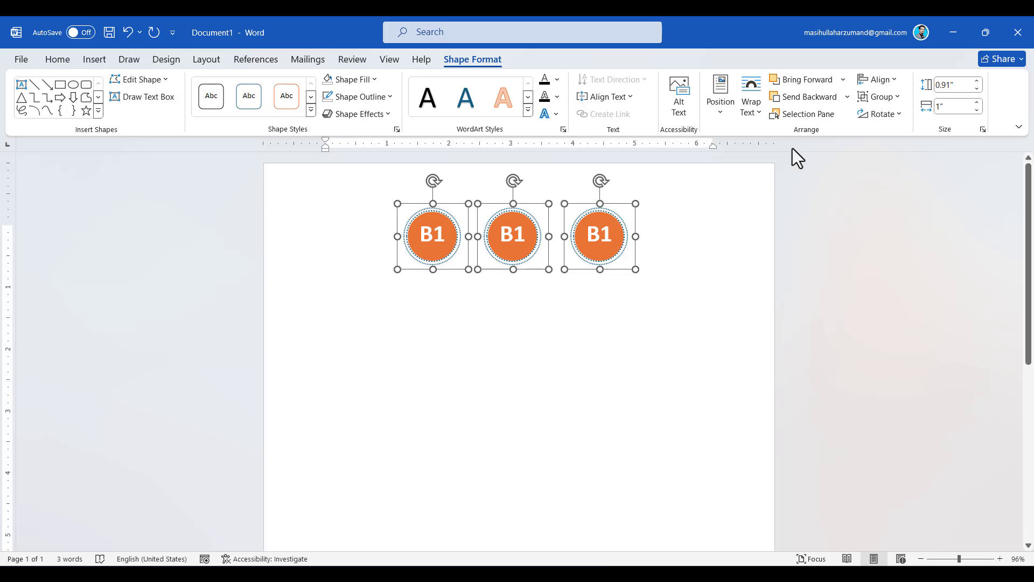
{"action": "left_click", "coordinate": [900, 82]}
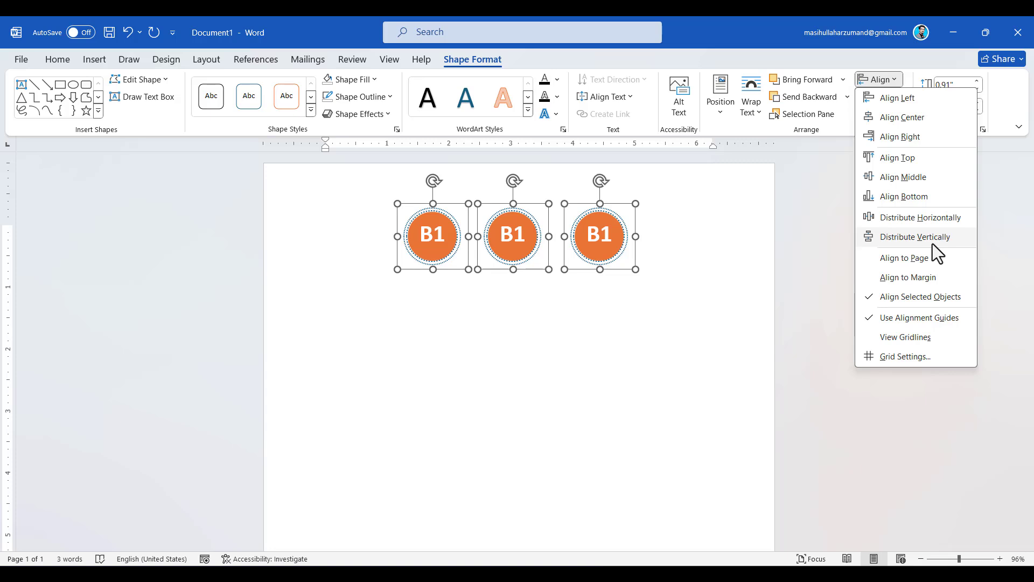
{"action": "left_click", "coordinate": [920, 222]}
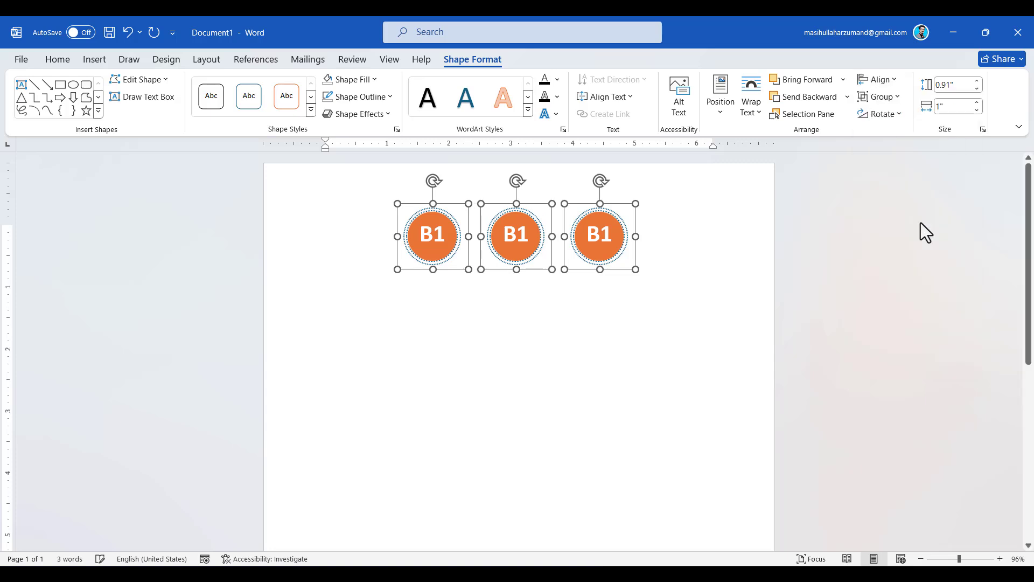
{"action": "left_click", "coordinate": [638, 375]}
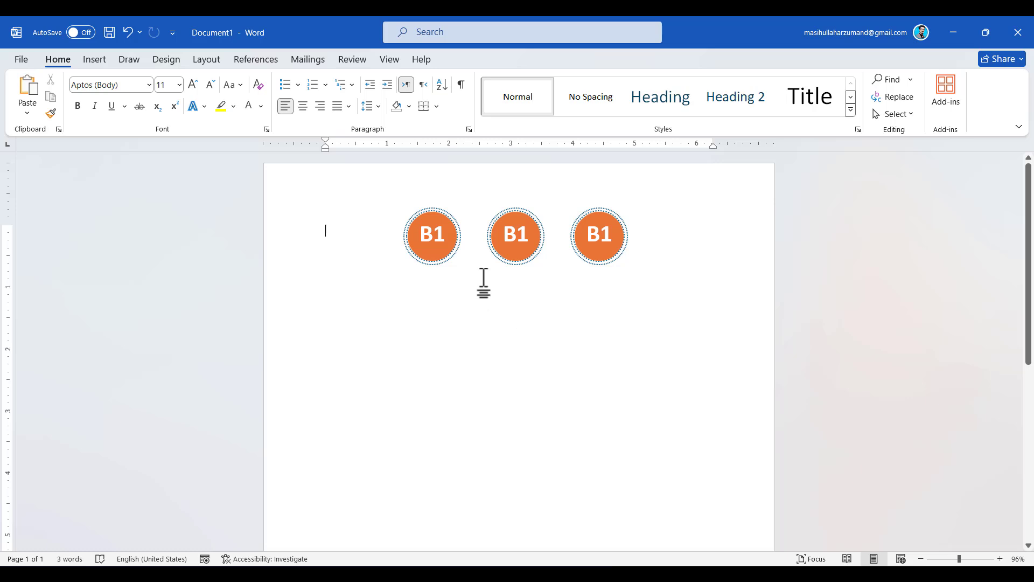
Step: Change the text of the second badge to B2 and the third badge to B3
{"action": "scroll", "coordinate": [441, 249], "scroll_direction": "up", "scroll_amount": 4}
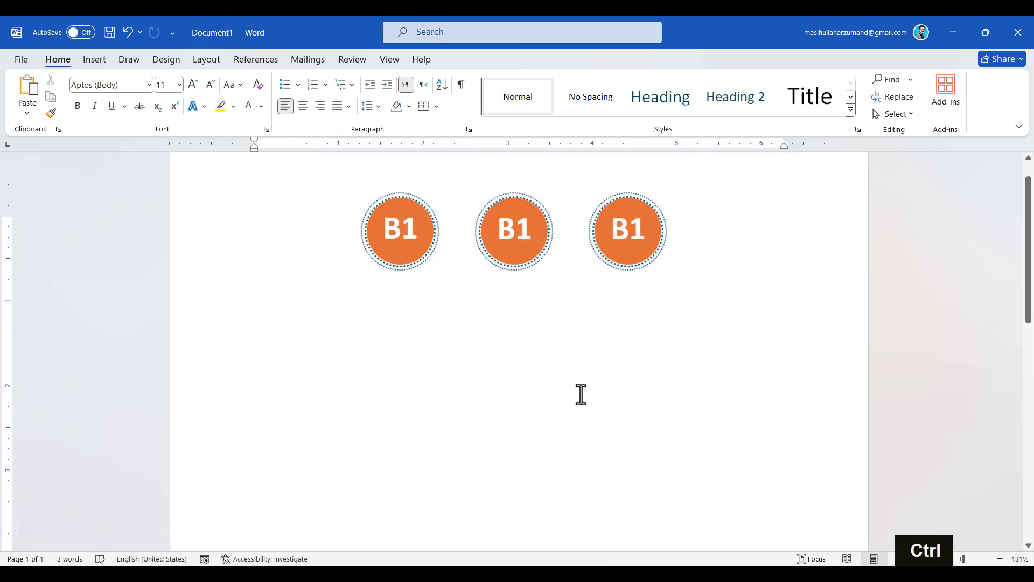
{"action": "double_click", "coordinate": [527, 237]}
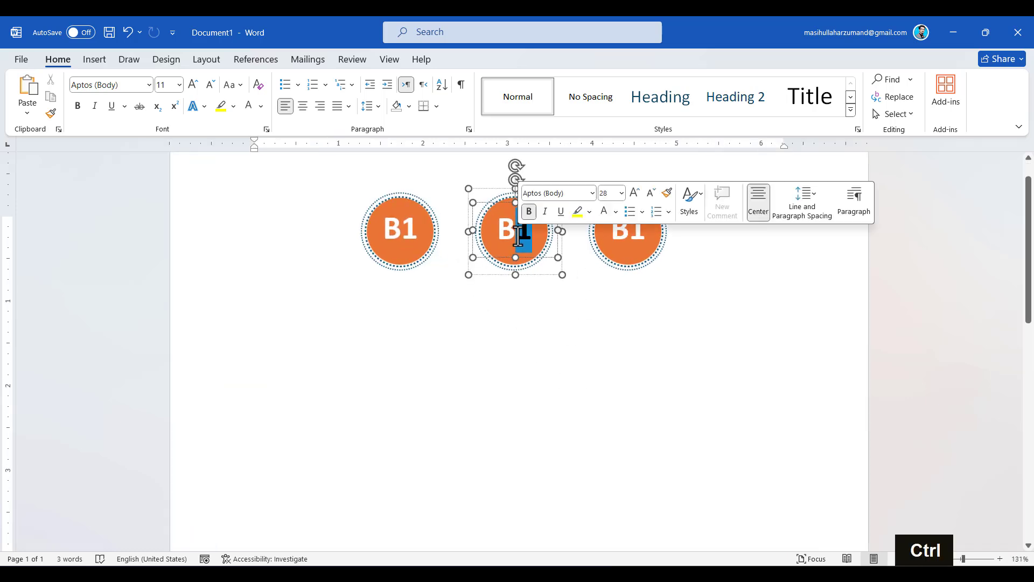
{"action": "type", "text": "2"}
{"action": "double_click", "coordinate": [640, 235]}
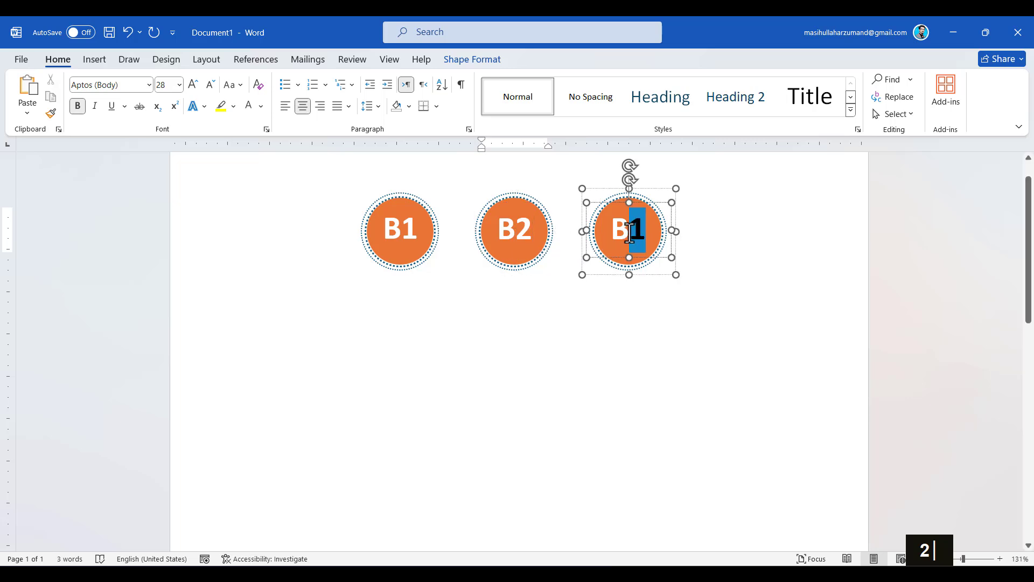
{"action": "type", "text": "3"}
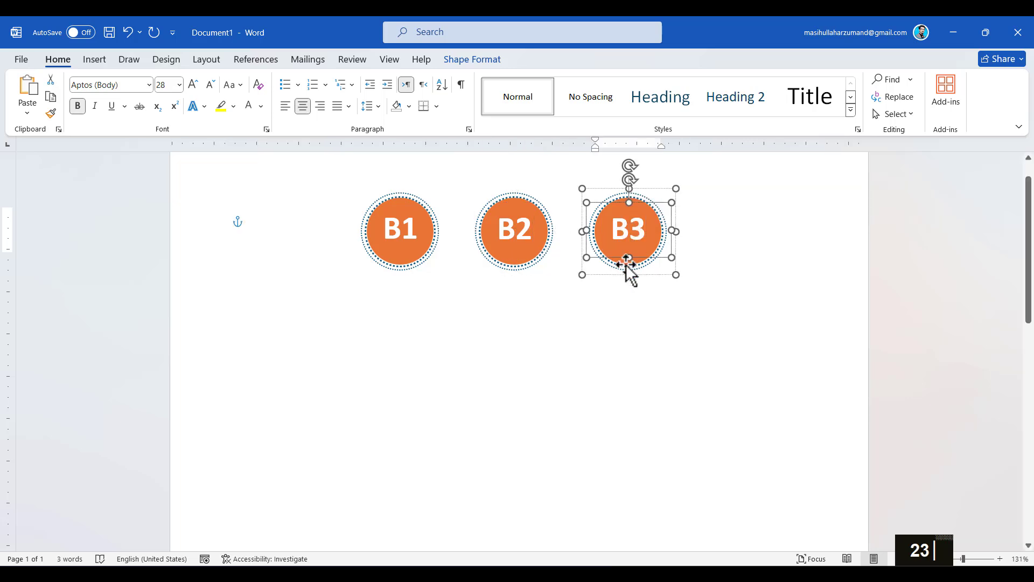
Step: Move the B2 text box down within its badge to expose the orange circle behind it
{"action": "left_click", "coordinate": [389, 225]}
{"action": "scroll", "coordinate": [389, 224], "scroll_direction": "up", "scroll_amount": 1}
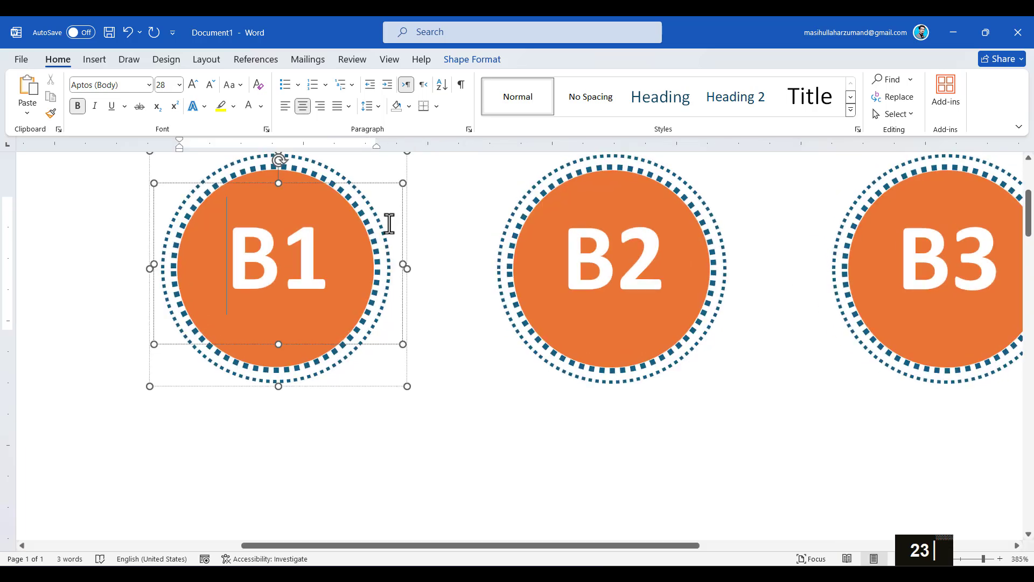
{"action": "left_click", "coordinate": [585, 339]}
{"action": "triple_click", "coordinate": [521, 289]}
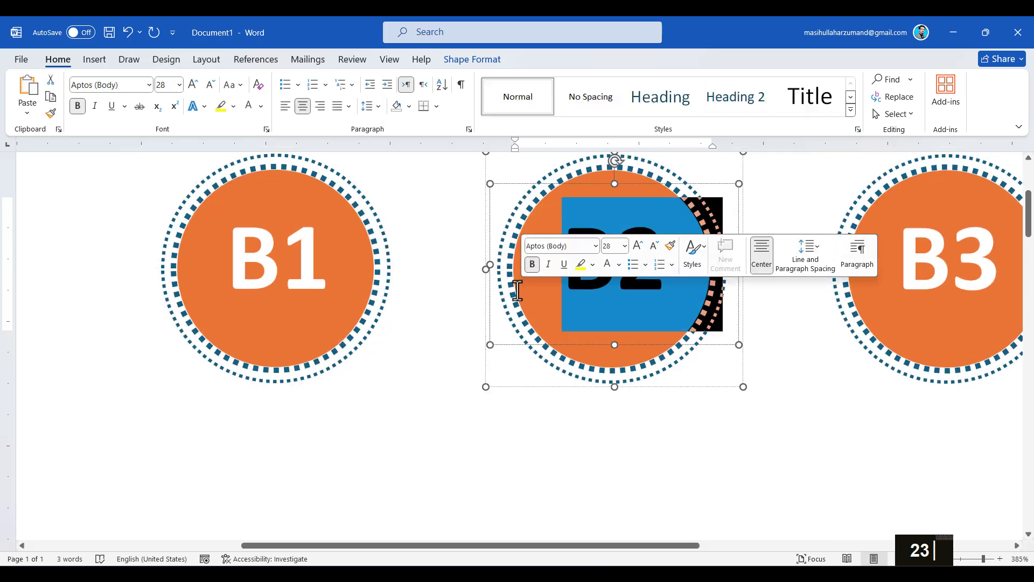
{"action": "left_click", "coordinate": [558, 182]}
{"action": "left_click_drag", "start_coordinate": [558, 182], "coordinate": [558, 243]}
Step: Fill the circle of the B2 badge with the bright blue theme color
{"action": "left_click", "coordinate": [594, 213]}
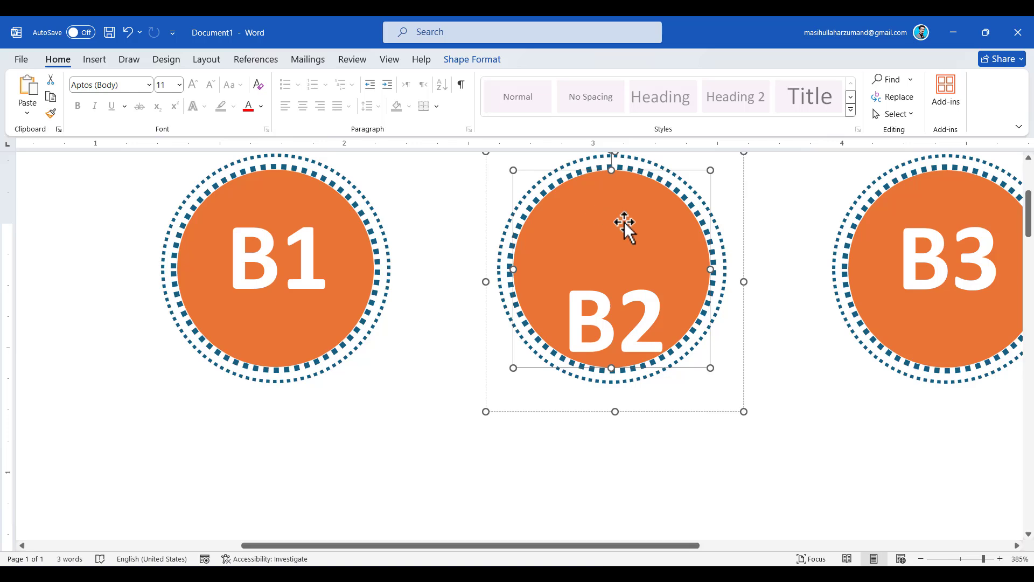
{"action": "double_click", "coordinate": [609, 213]}
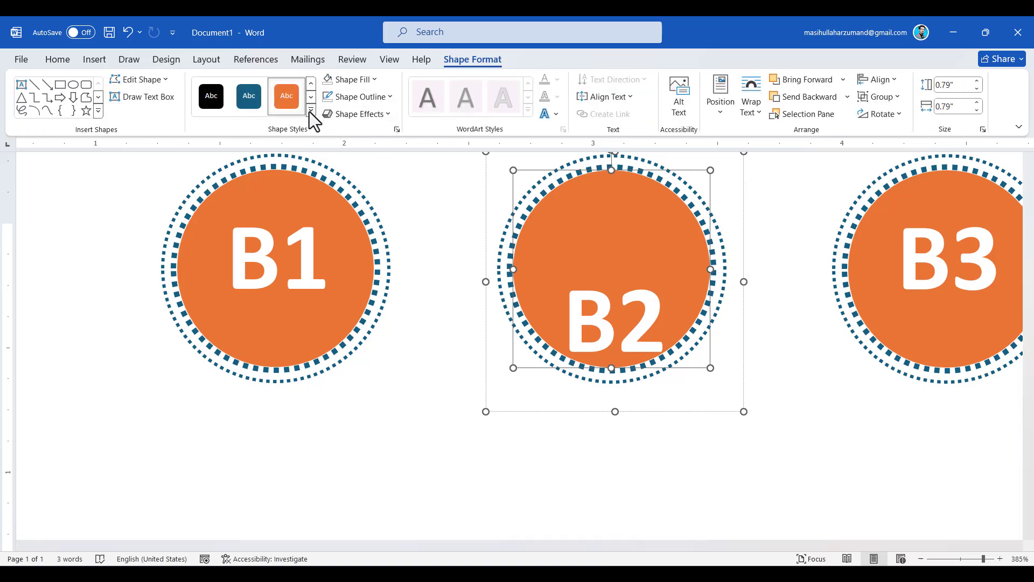
{"action": "double_click", "coordinate": [579, 181]}
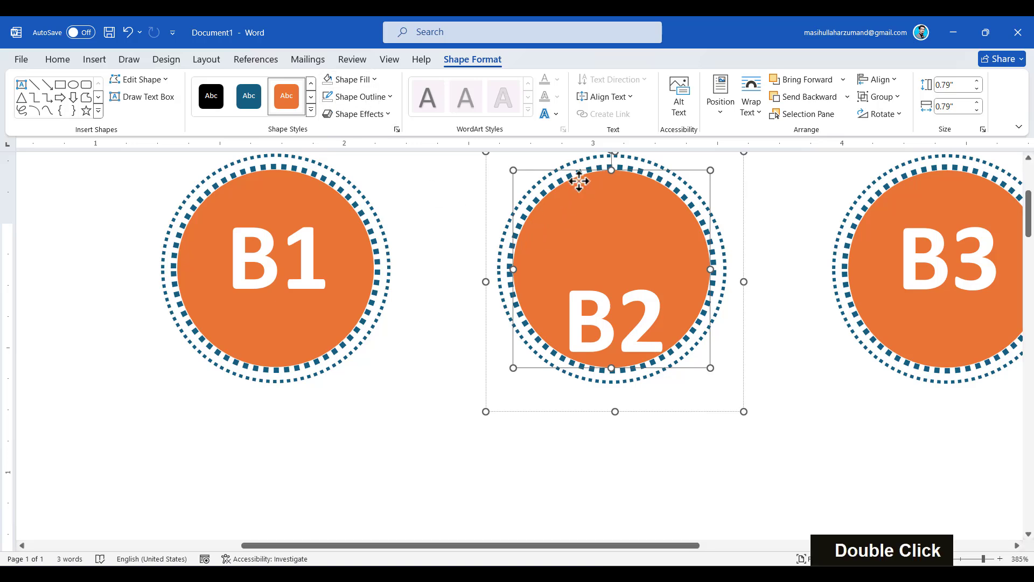
{"action": "left_click", "coordinate": [372, 80]}
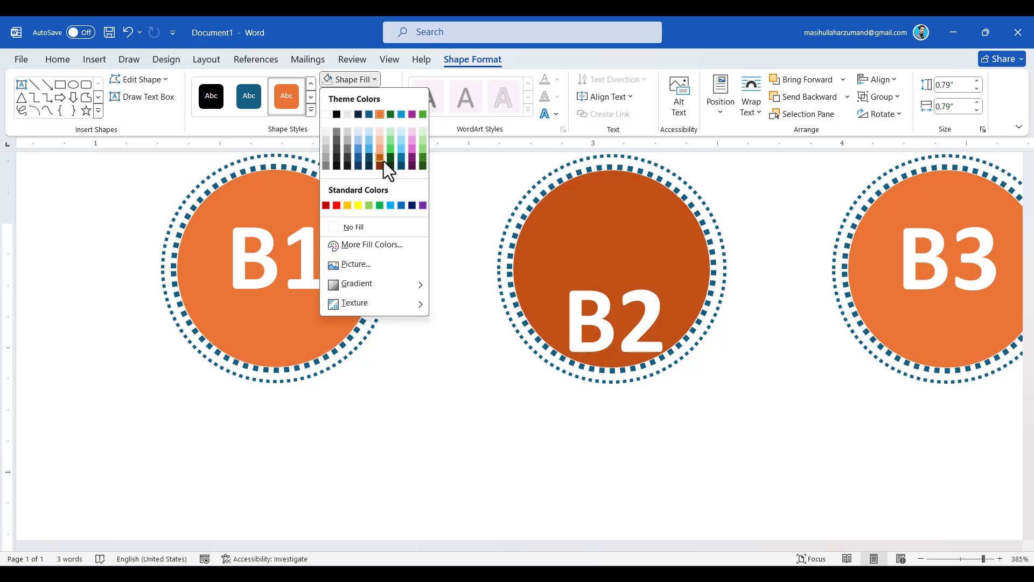
{"action": "left_click", "coordinate": [402, 115]}
Step: Move the B2 text box back up to the middle of its circle
{"action": "left_click", "coordinate": [638, 329]}
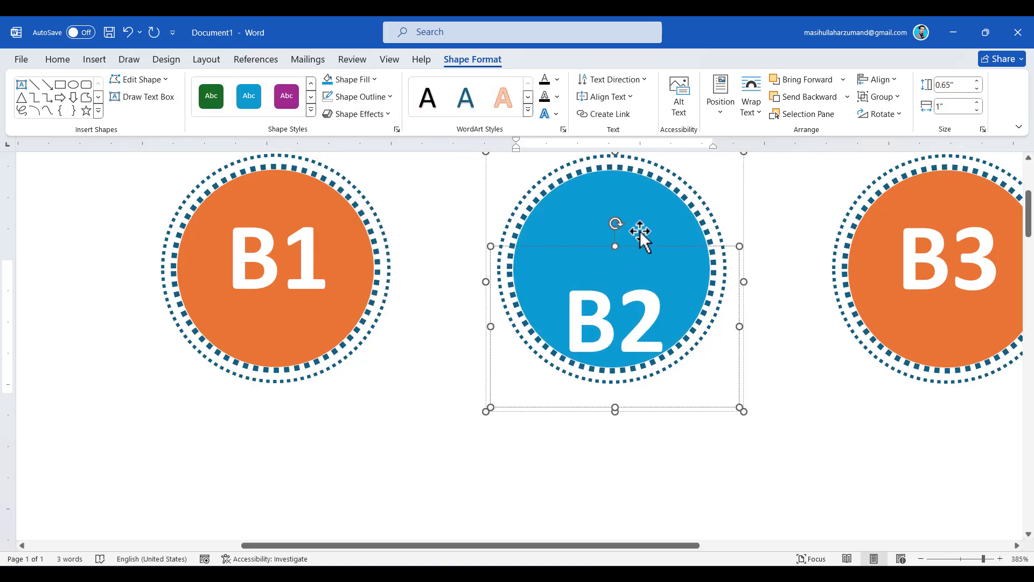
{"action": "left_click_drag", "start_coordinate": [642, 245], "coordinate": [634, 188]}
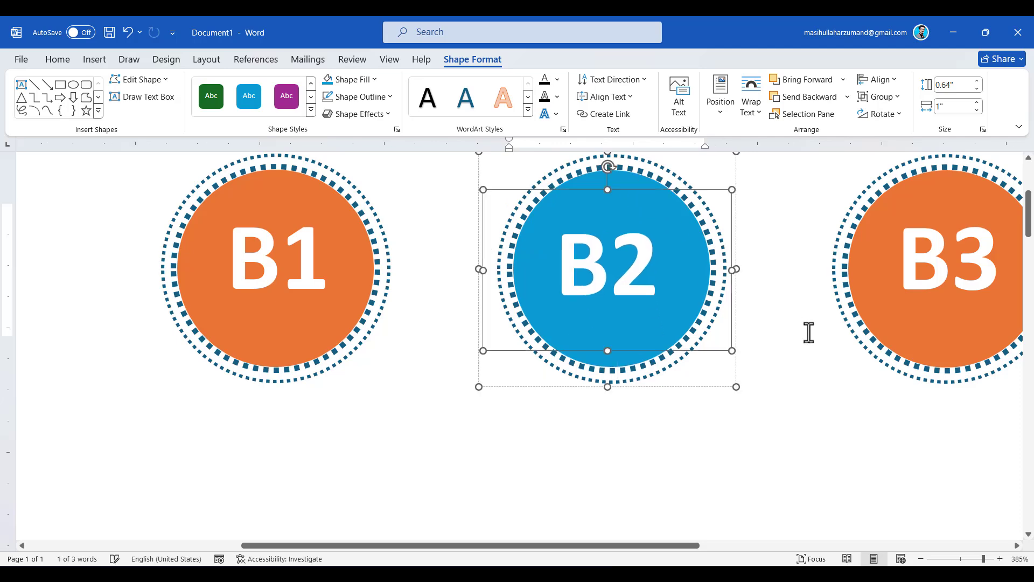
{"action": "left_click", "coordinate": [809, 332]}
Step: Move the B3 text box down within its badge to expose the orange circle behind it
{"action": "scroll", "coordinate": [808, 330], "scroll_direction": "right", "scroll_amount": 10}
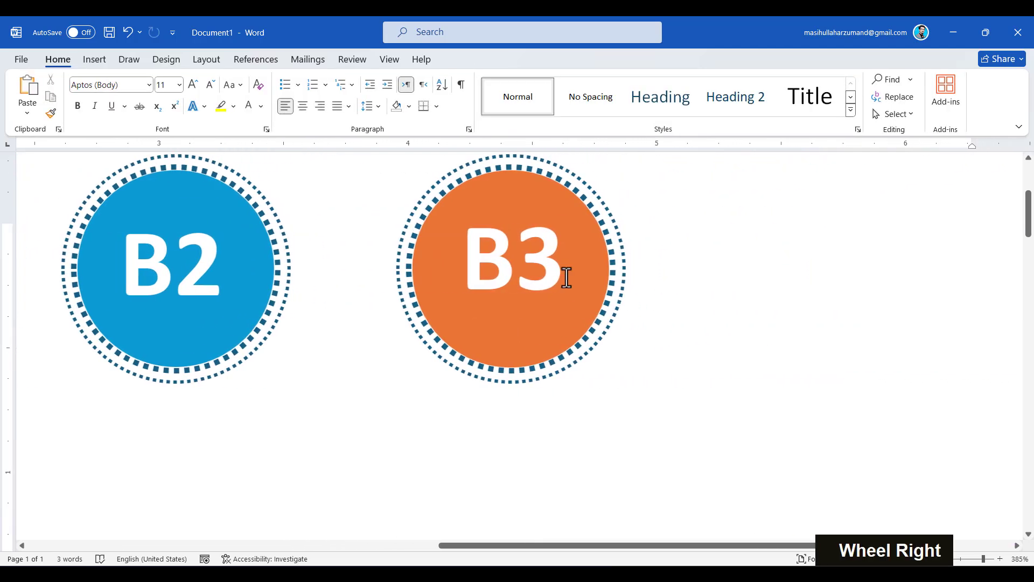
{"action": "left_click", "coordinate": [547, 197]}
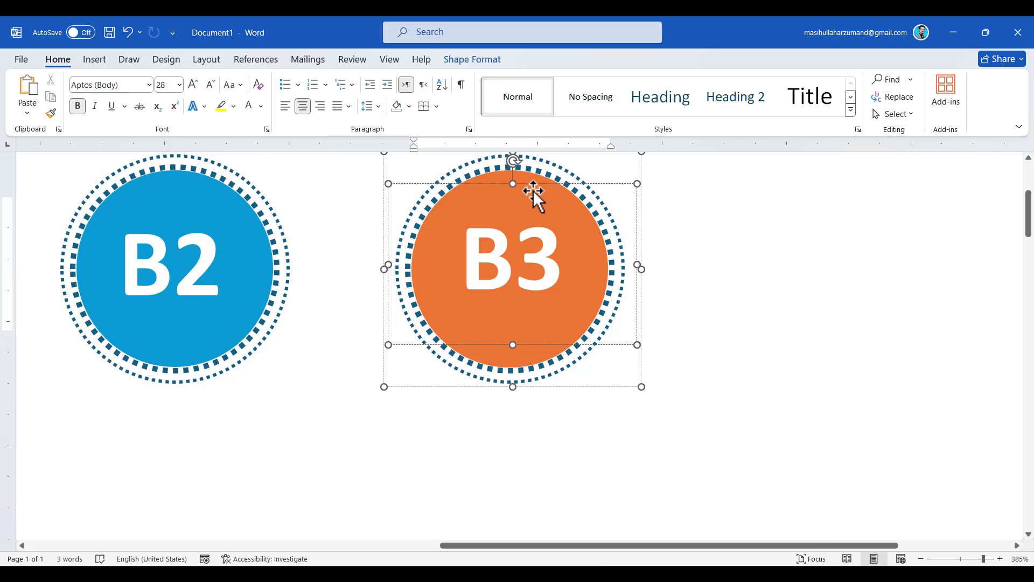
{"action": "double_click", "coordinate": [533, 189]}
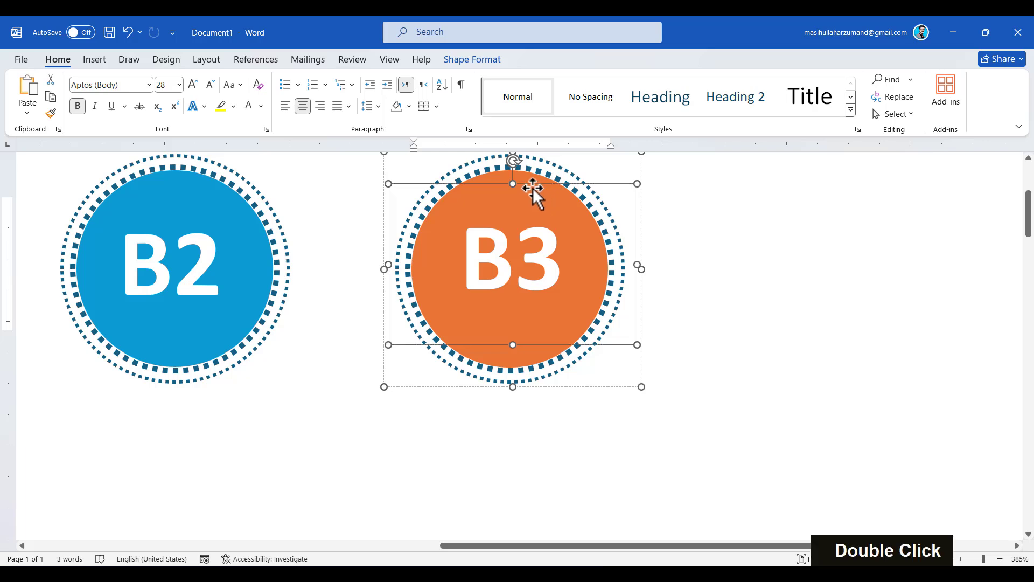
{"action": "left_click", "coordinate": [519, 249]}
{"action": "left_click_drag", "start_coordinate": [529, 184], "coordinate": [529, 226]}
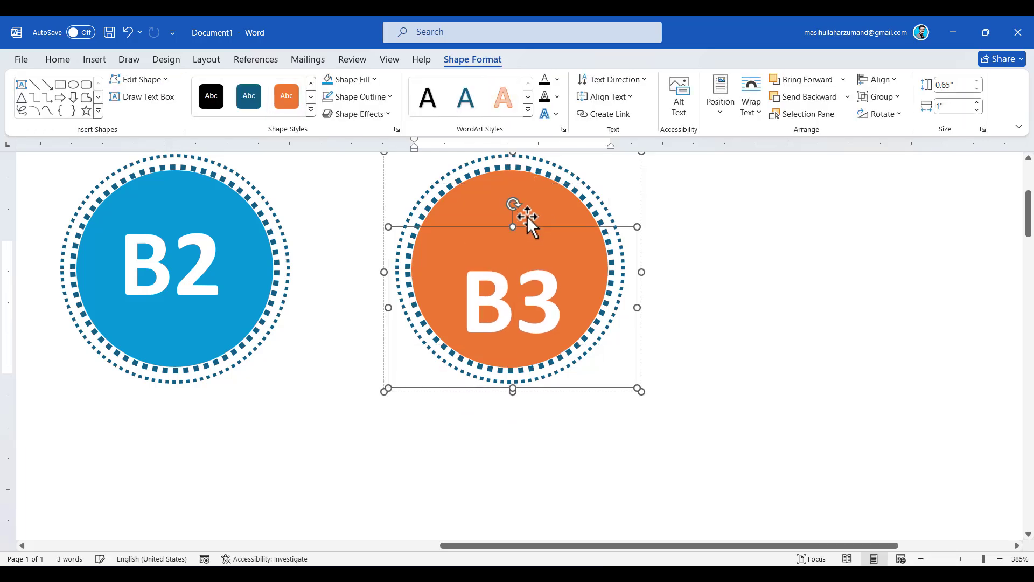
Step: Fill the circle of the B3 badge with the standard dark blue color
{"action": "double_click", "coordinate": [538, 212]}
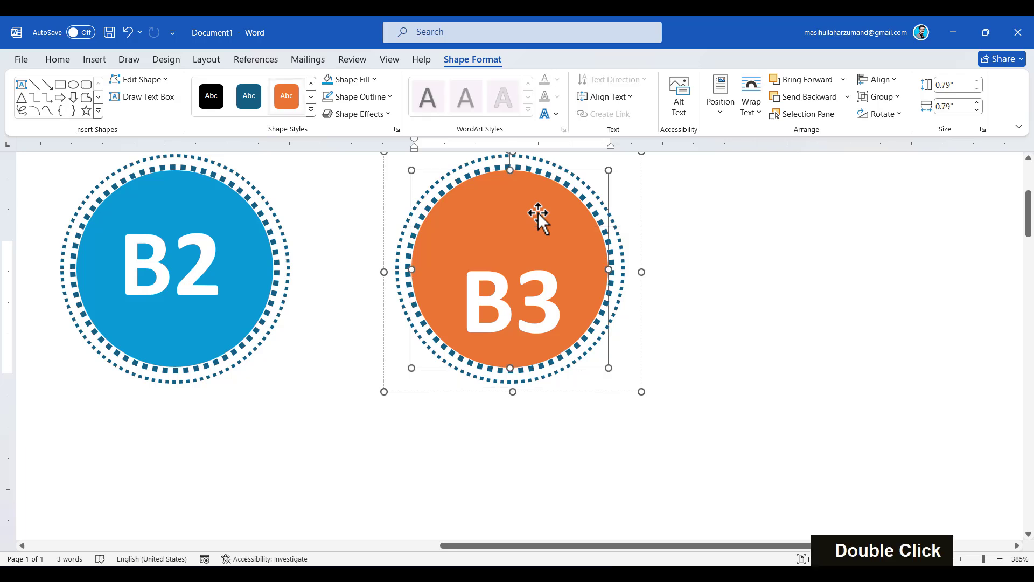
{"action": "left_click", "coordinate": [377, 81]}
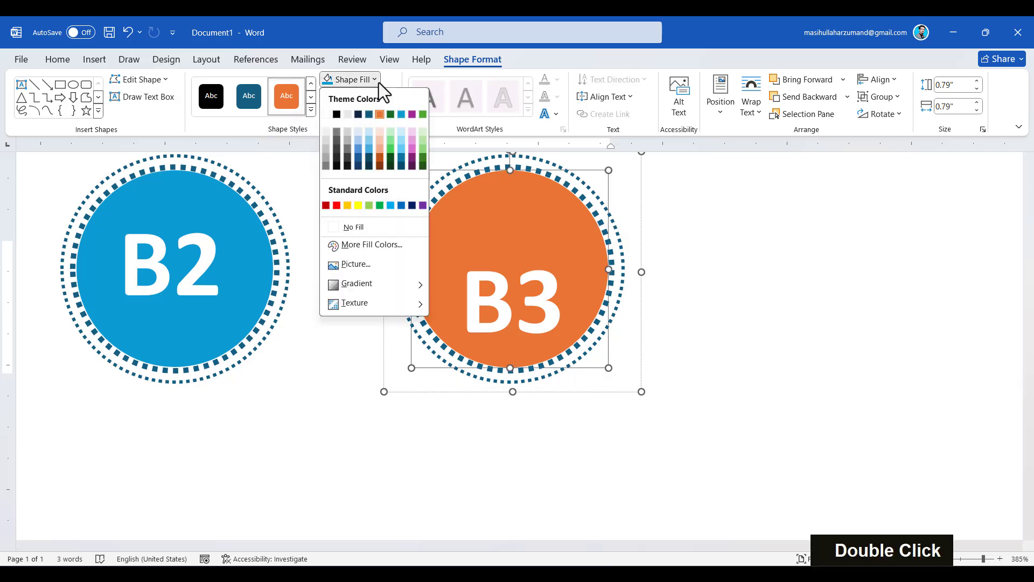
{"action": "left_click", "coordinate": [413, 205]}
Step: Move the B3 text box back up to the middle of its dark blue circle
{"action": "left_click", "coordinate": [545, 256]}
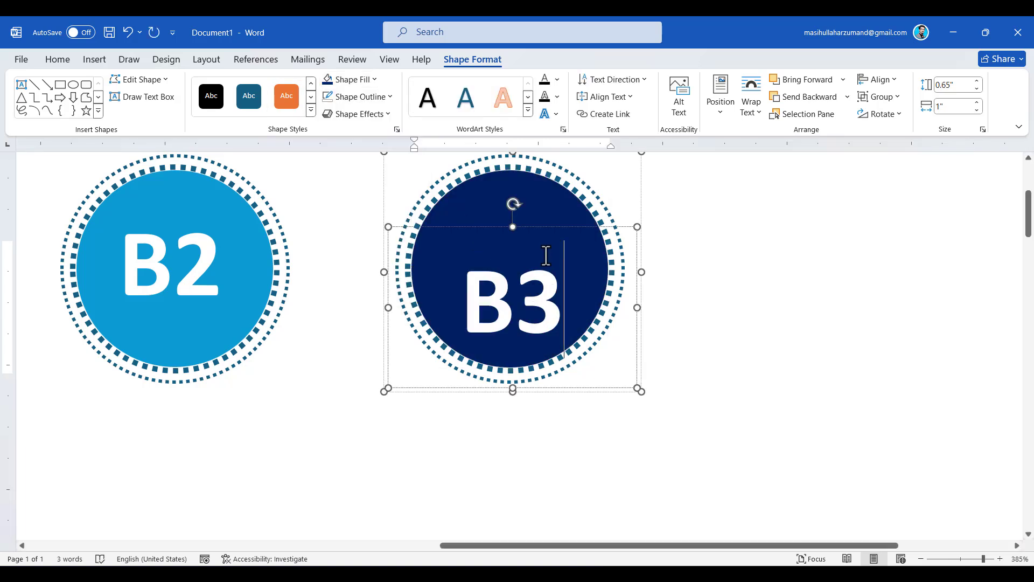
{"action": "left_click_drag", "start_coordinate": [544, 223], "coordinate": [537, 185]}
{"action": "left_click", "coordinate": [770, 345]}
{"action": "scroll", "coordinate": [771, 345], "scroll_direction": "down", "scroll_amount": 15, "text": "ctrl"}
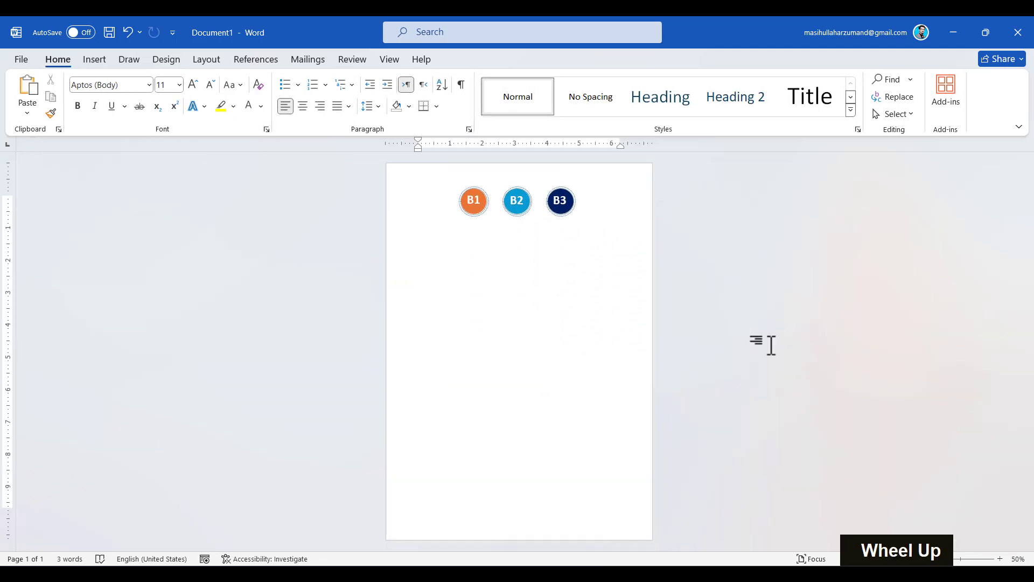
Step: Insert a rectangle on the blank area of the page below the row of badges
{"action": "left_click", "coordinate": [93, 61]}
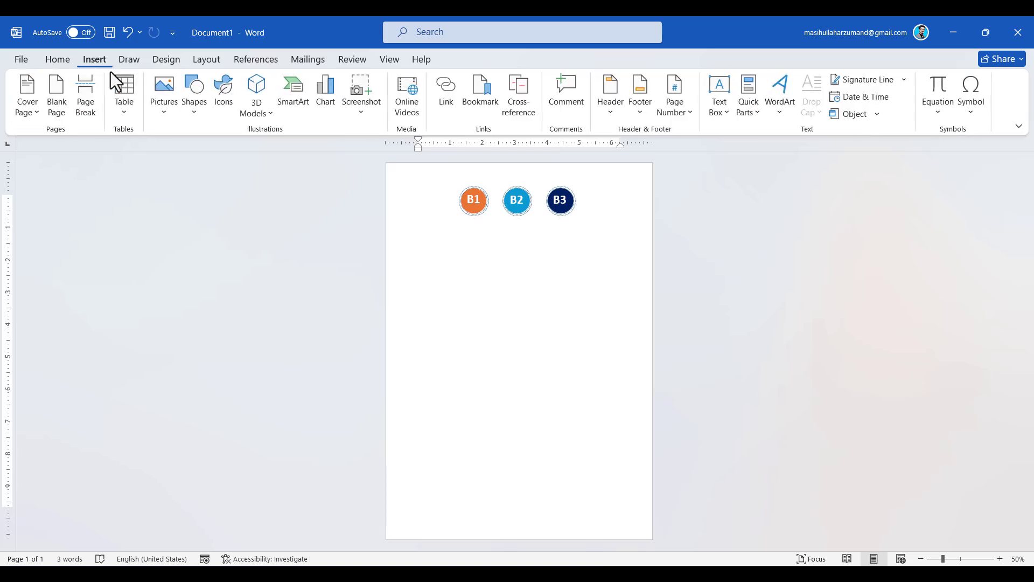
{"action": "left_click", "coordinate": [195, 102]}
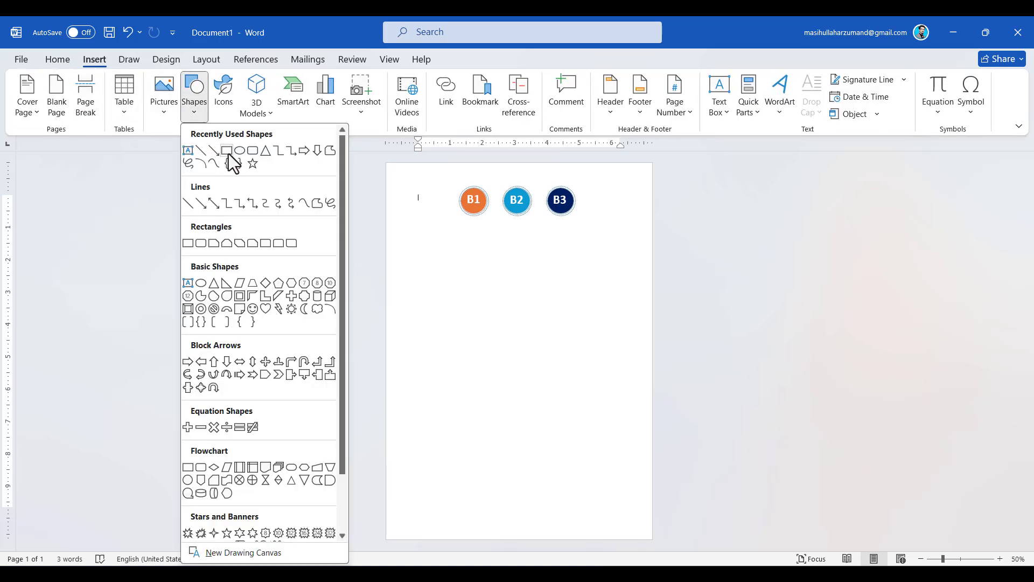
{"action": "left_click", "coordinate": [228, 153]}
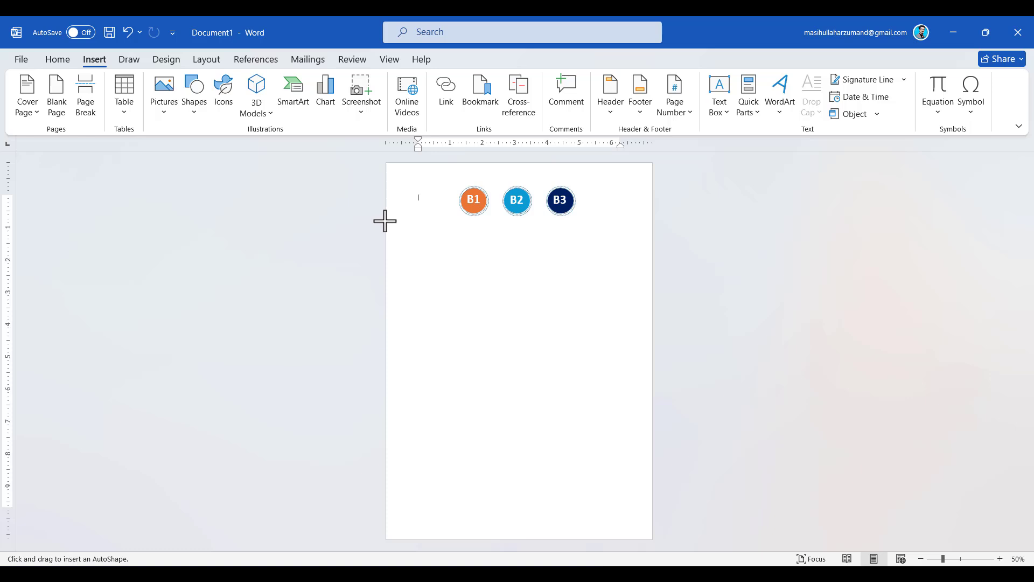
{"action": "left_click", "coordinate": [586, 331]}
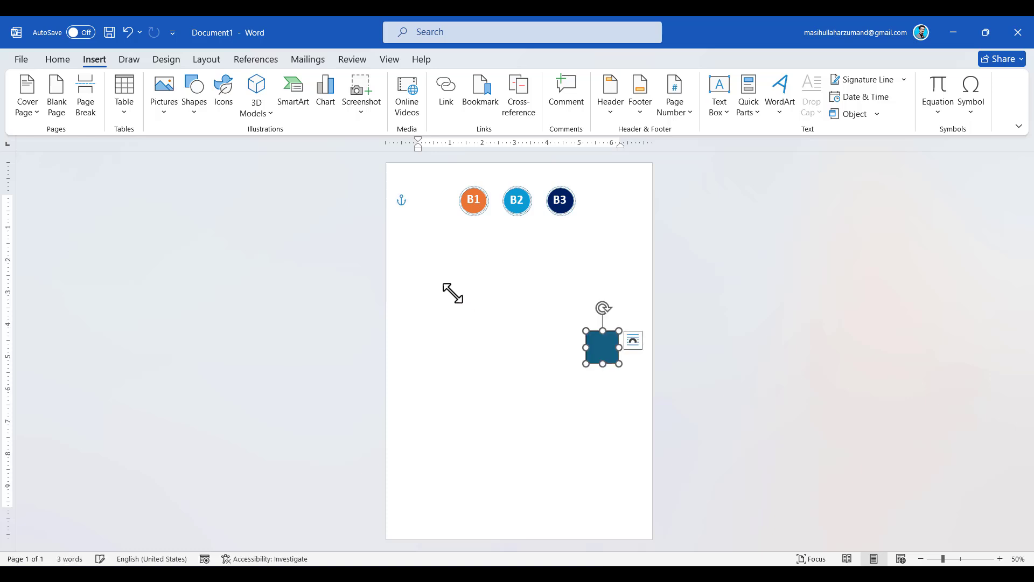
Step: Stretch the rectangle across the full page width below the badges, about 2.65" high and 8.4" wide
{"action": "left_click_drag", "start_coordinate": [586, 331], "coordinate": [387, 223]}
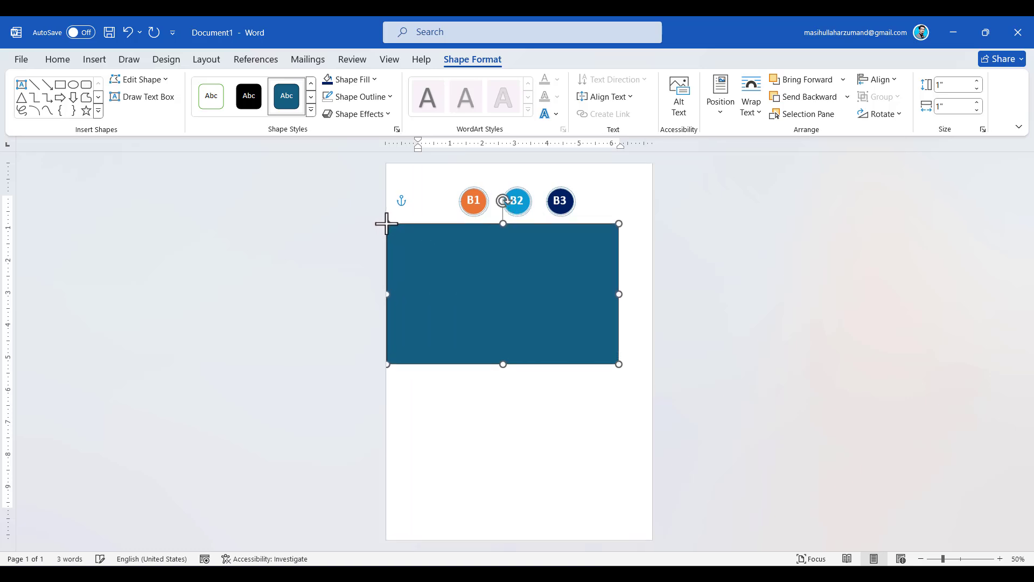
{"action": "left_click", "coordinate": [620, 370]}
{"action": "left_click", "coordinate": [619, 366]}
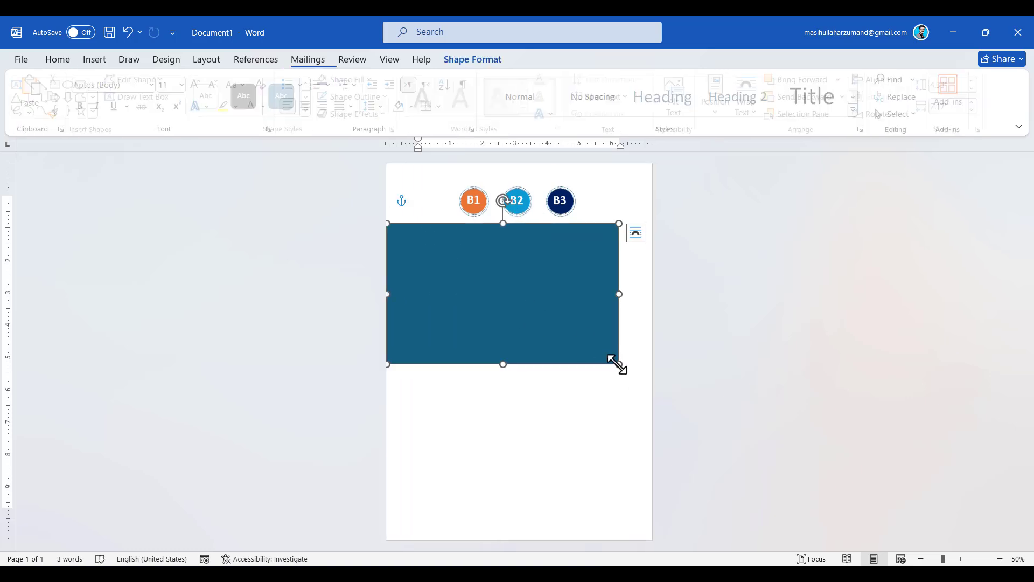
{"action": "left_click_drag", "start_coordinate": [619, 366], "coordinate": [658, 309]}
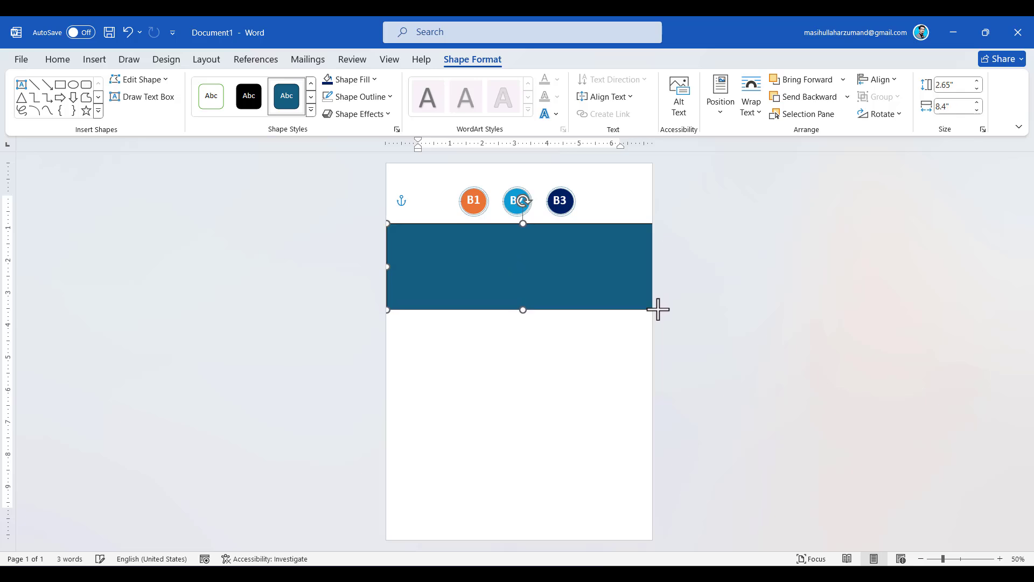
Step: Nudge the rectangle slightly down to widen the gap below the badges, keeping it flush with the page's left edge
{"action": "key", "text": "Down"}
{"action": "key", "text": "Down"}
{"action": "key", "text": "Down"}
{"action": "key", "text": "Down"}
{"action": "key", "text": "Down"}
{"action": "key", "text": "Down"}
{"action": "key", "text": "Down"}
{"action": "key", "text": "Down"}
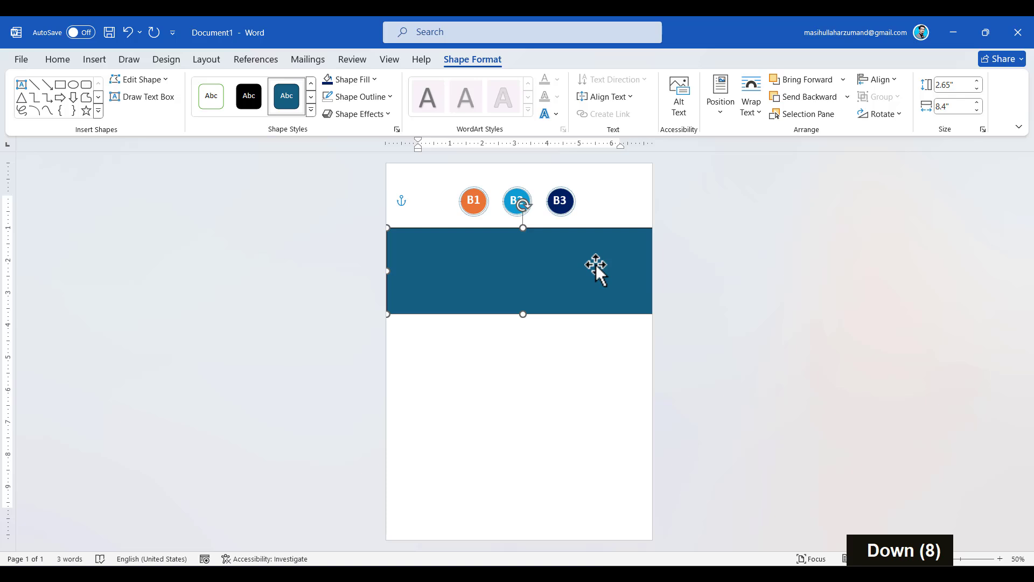
{"action": "key", "text": "Down"}
{"action": "key", "text": "Down"}
{"action": "key", "text": "Down"}
{"action": "key", "text": "Down"}
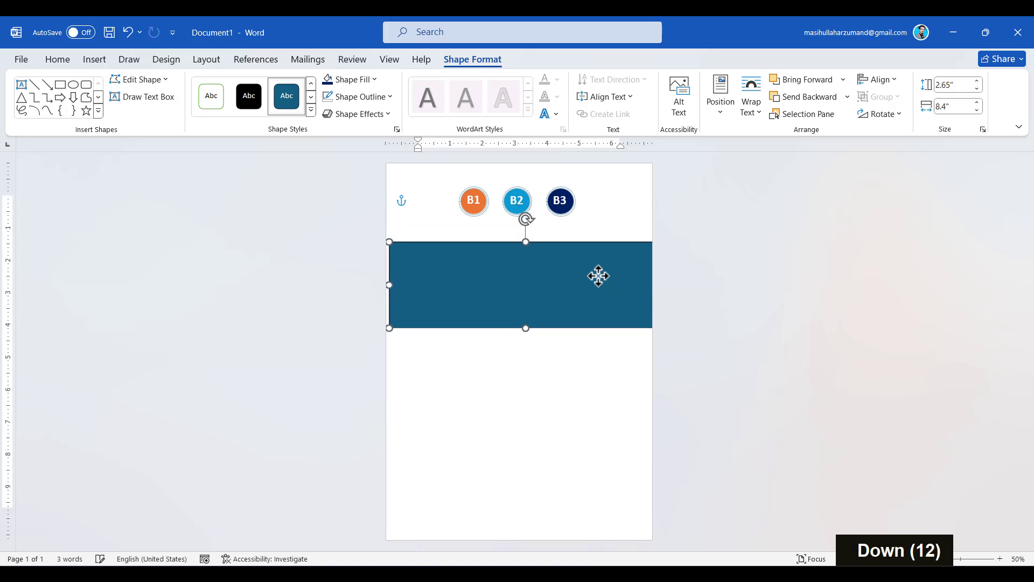
{"action": "key", "text": "Left"}
{"action": "key", "text": "Left"}
{"action": "key", "text": "Left"}
{"action": "key", "text": "Left"}
{"action": "key", "text": "Left"}
{"action": "key", "text": "Up"}
{"action": "key", "text": "Left"}
{"action": "key", "text": "Left"}
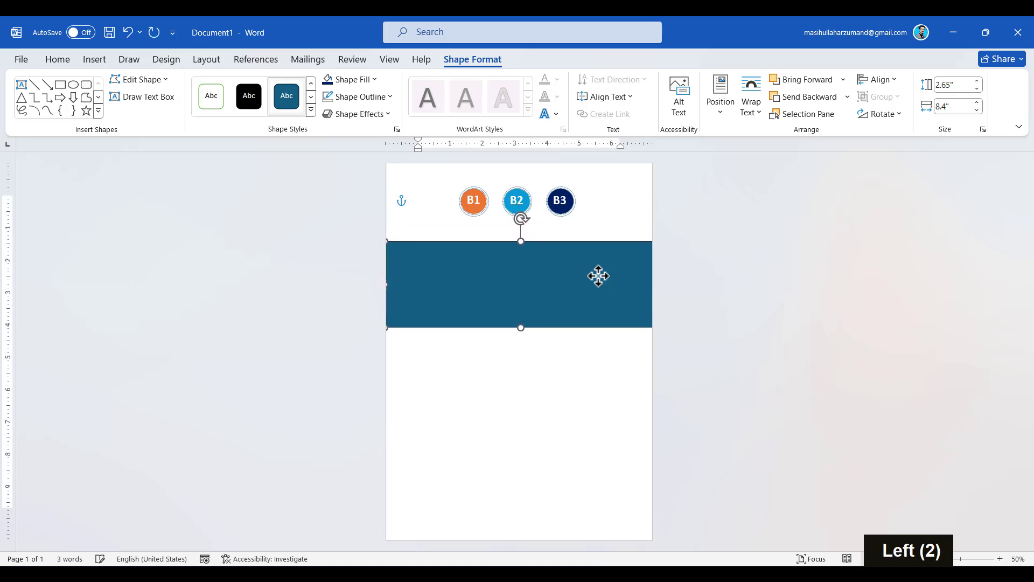
{"action": "key", "text": "Up"}
{"action": "key", "text": "Up"}
{"action": "key", "text": "Up"}
{"action": "key", "text": "Up"}
{"action": "key", "text": "Up"}
{"action": "key", "text": "Up"}
{"action": "key", "text": "Up"}
{"action": "key", "text": "Up"}
{"action": "key", "text": "Up"}
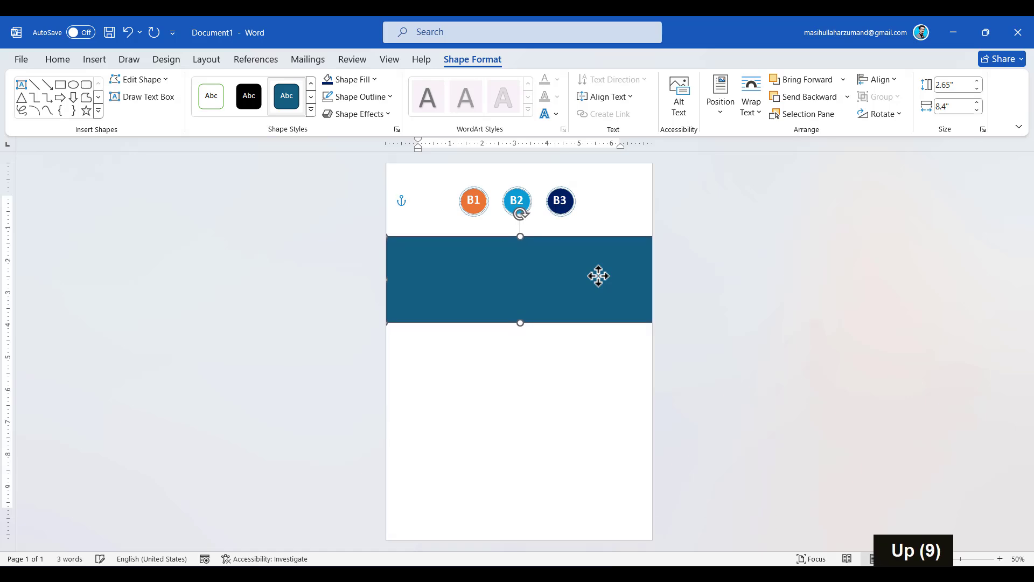
Step: Fill the large rectangle with the theme orange color
{"action": "scroll", "coordinate": [599, 278], "scroll_direction": "up", "scroll_amount": 3, "text": "ctrl"}
{"action": "scroll", "coordinate": [597, 394], "scroll_direction": "right", "scroll_amount": 1}
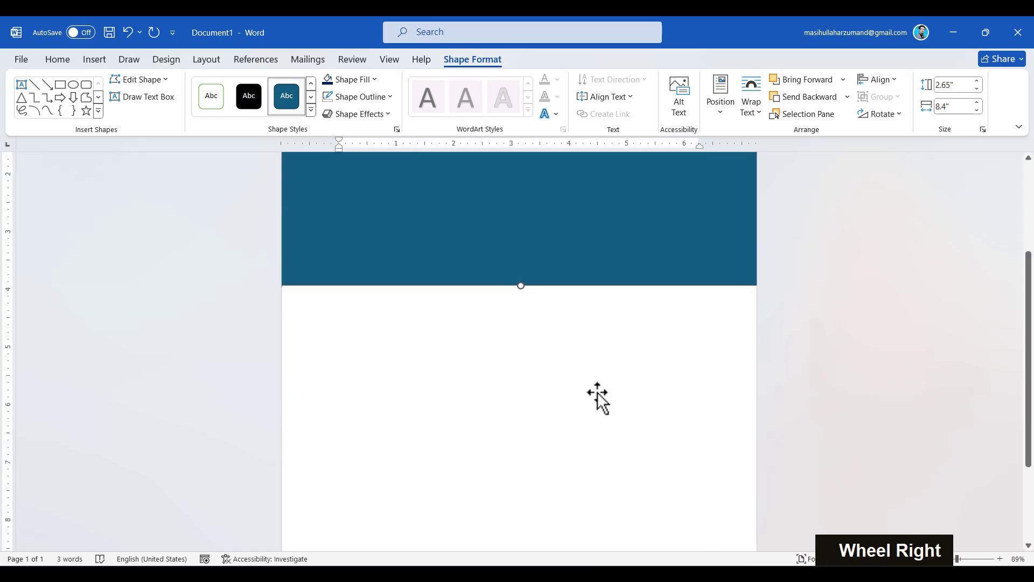
{"action": "scroll", "coordinate": [598, 393], "scroll_direction": "up", "scroll_amount": 2}
{"action": "scroll", "coordinate": [597, 392], "scroll_direction": "up", "scroll_amount": 2}
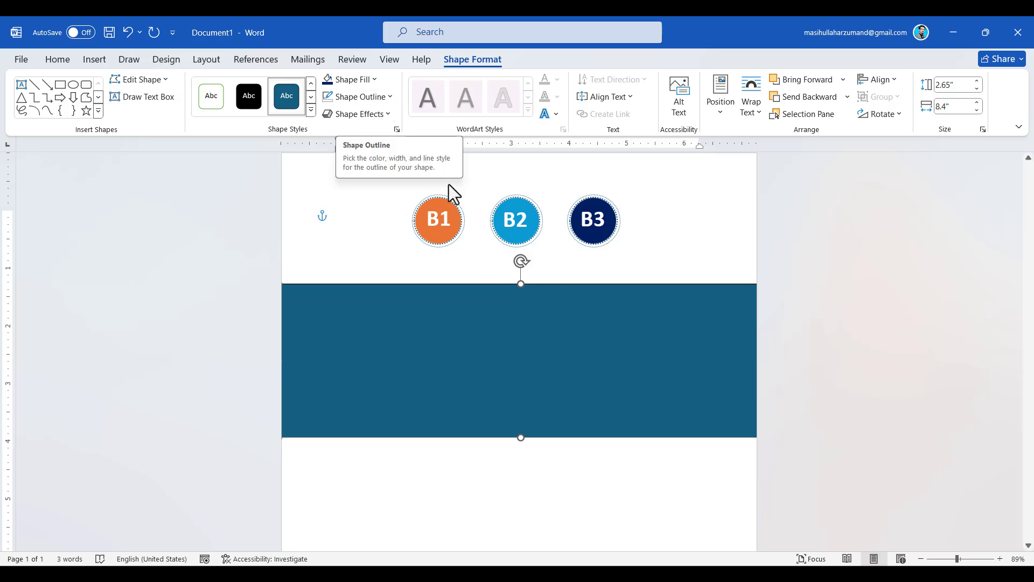
{"action": "left_click", "coordinate": [374, 79]}
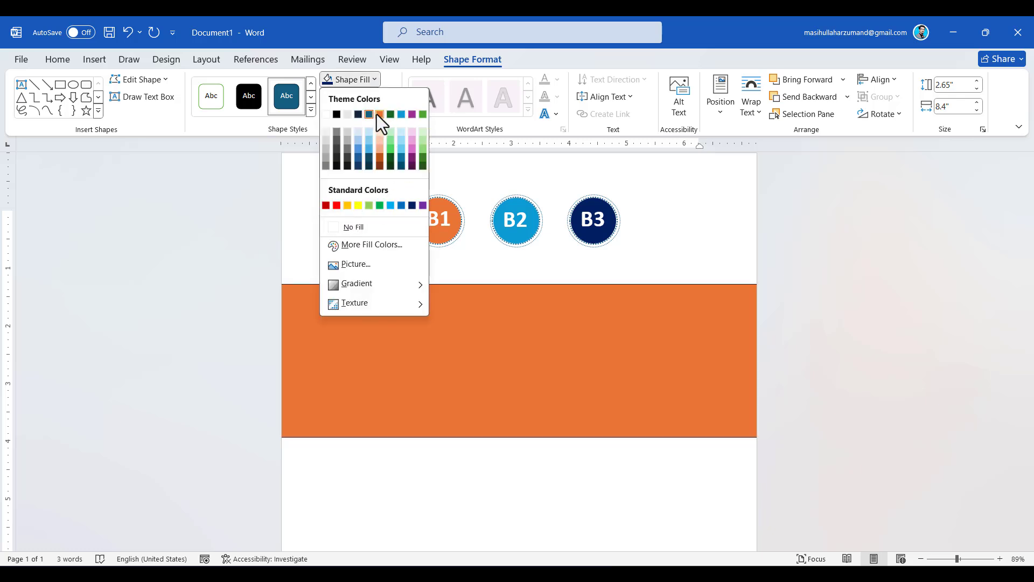
{"action": "left_click", "coordinate": [379, 114]}
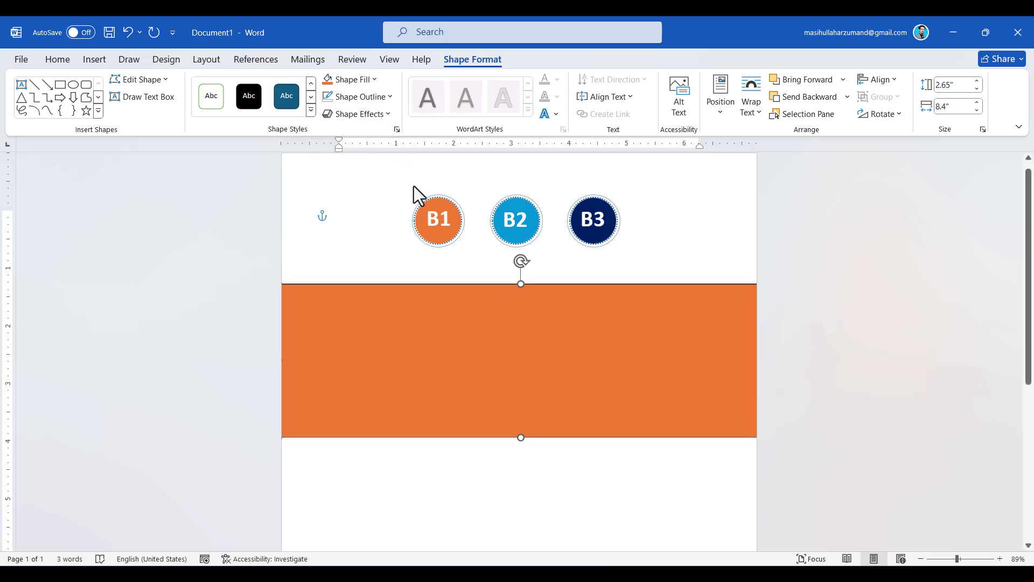
Step: Give the orange rectangle's outline a fine dotted dash style and a weight of 3 pt
{"action": "left_click", "coordinate": [392, 99]}
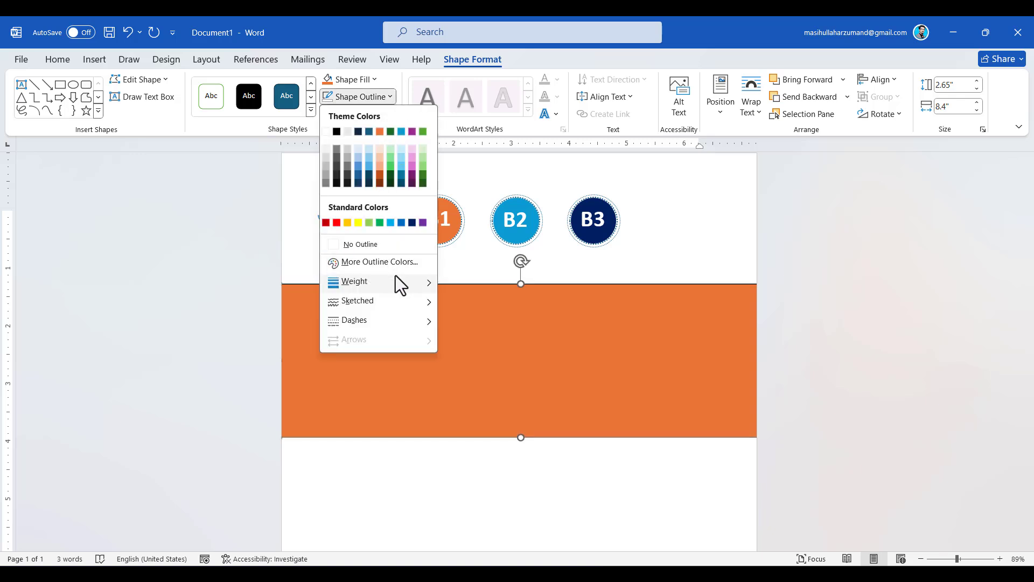
{"action": "mouse_move", "coordinate": [405, 297]}
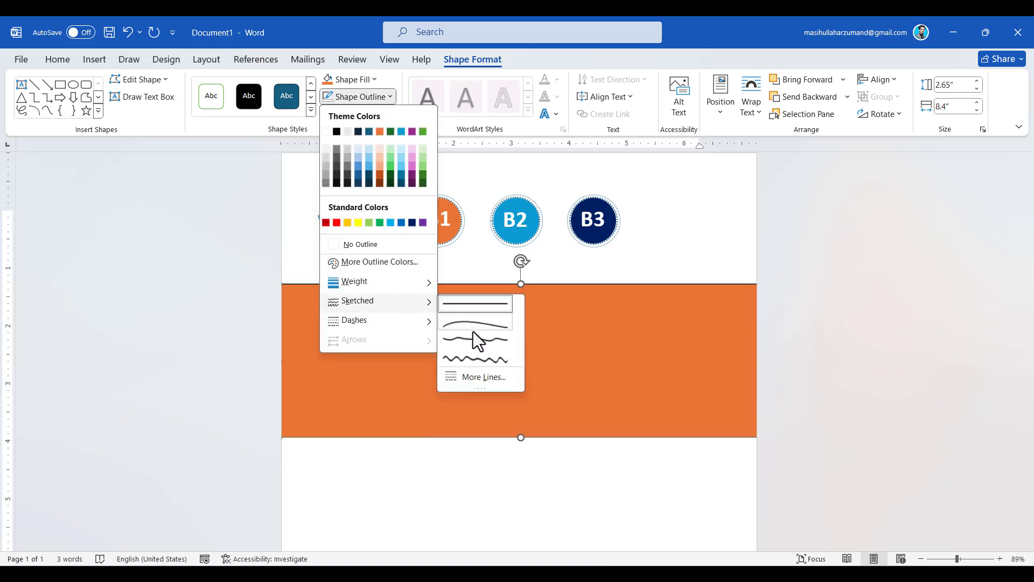
{"action": "mouse_move", "coordinate": [402, 319]}
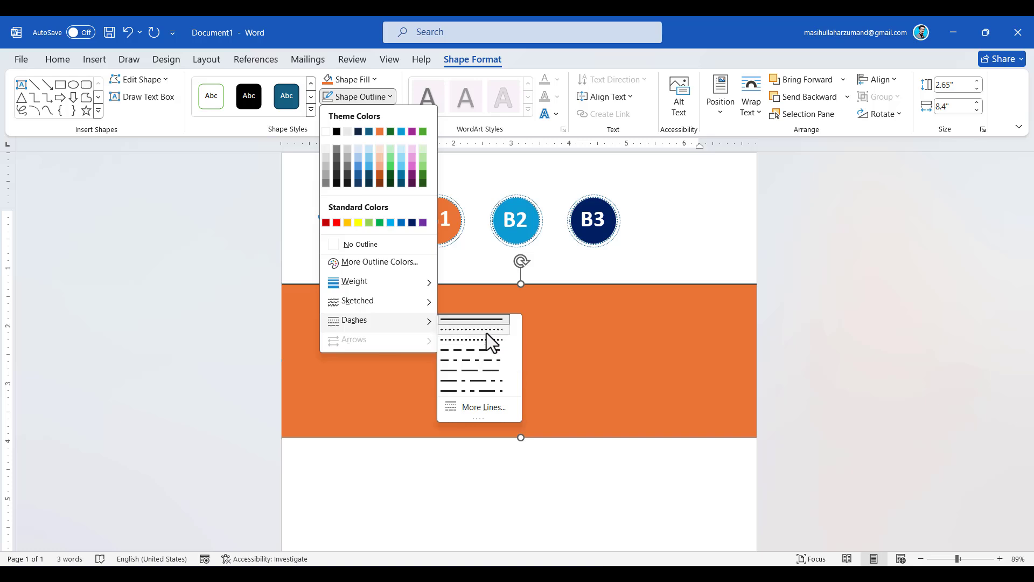
{"action": "key", "text": "Escape"}
{"action": "key", "text": "Escape"}
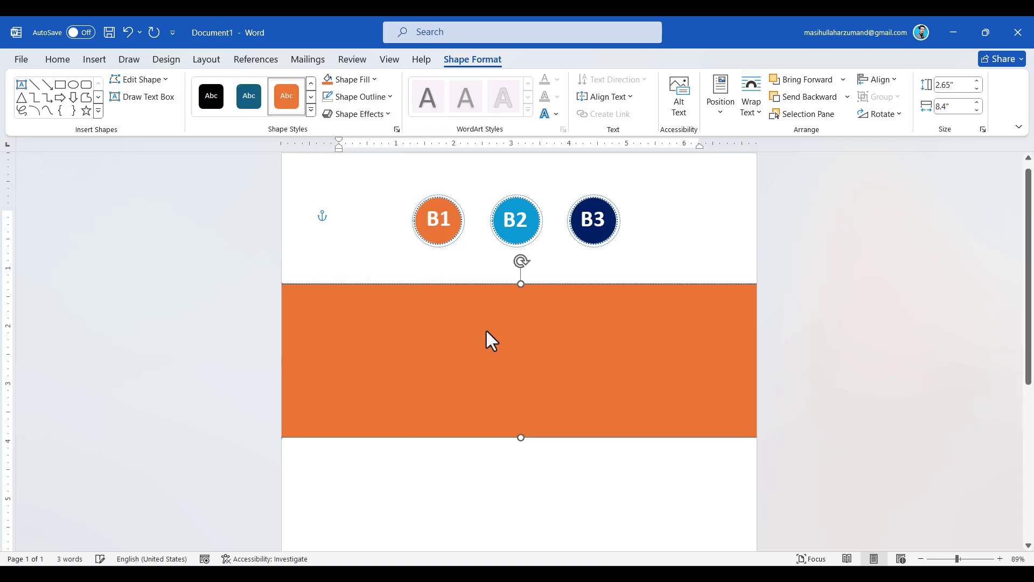
{"action": "left_click", "coordinate": [394, 98]}
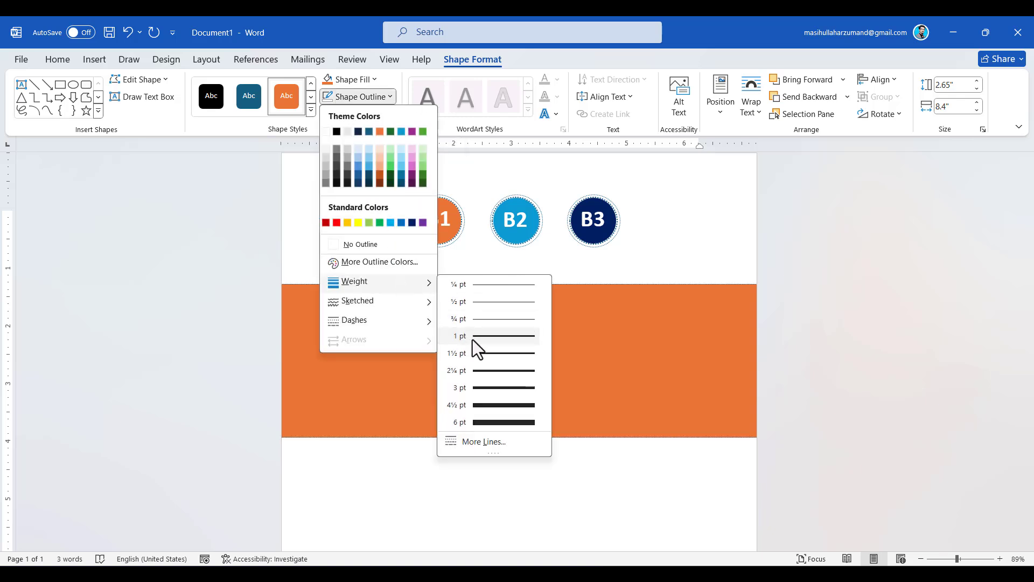
{"action": "left_click", "coordinate": [496, 392]}
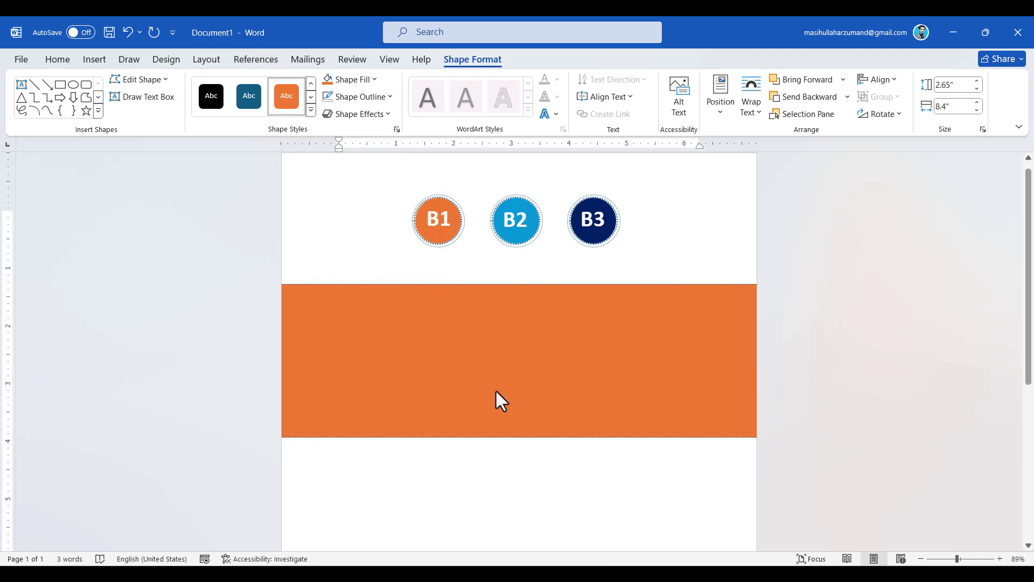
{"action": "key", "text": "alt+Tab"}
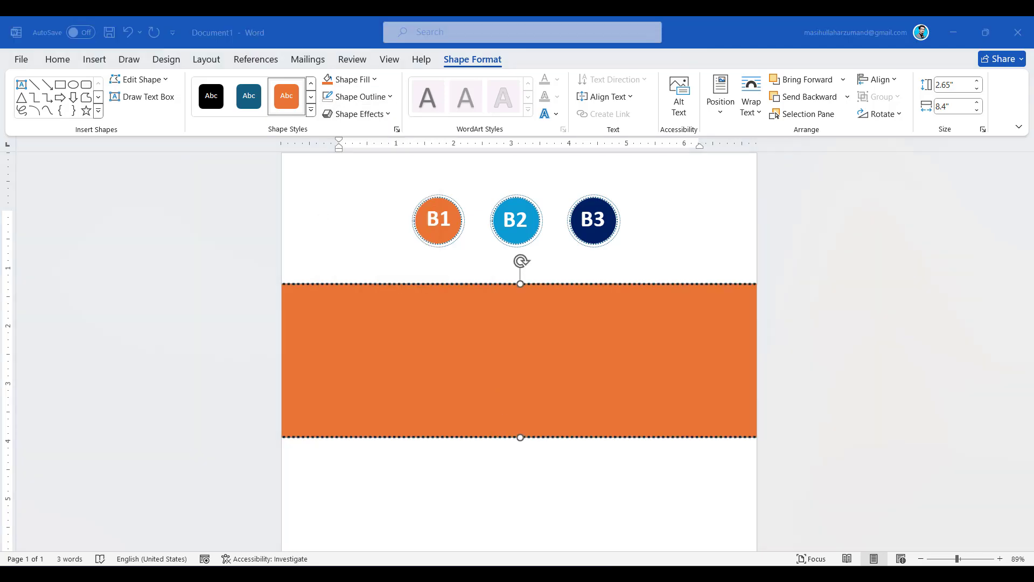
{"action": "key", "text": "alt+Tab"}
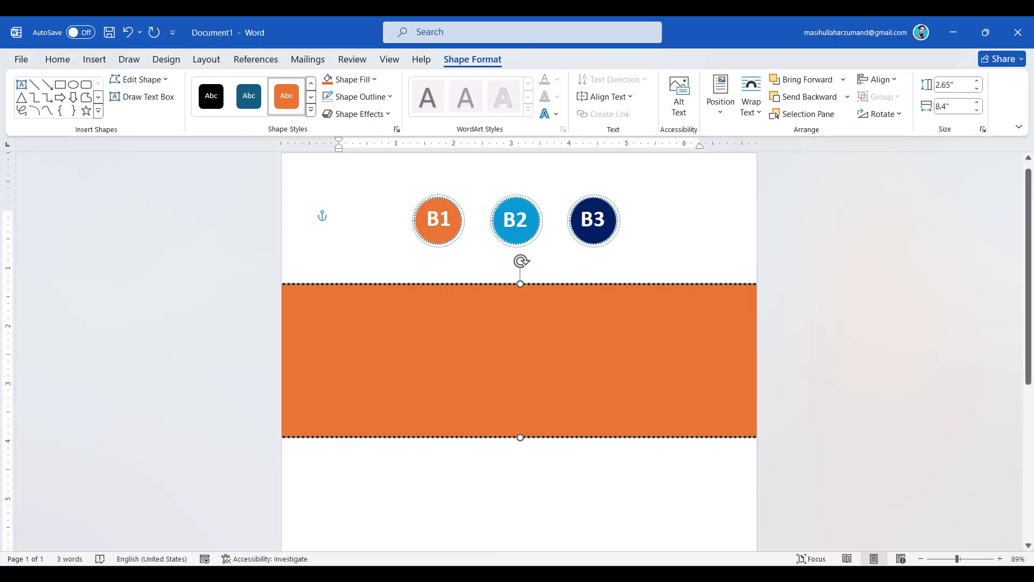
{"action": "left_click", "coordinate": [389, 97]}
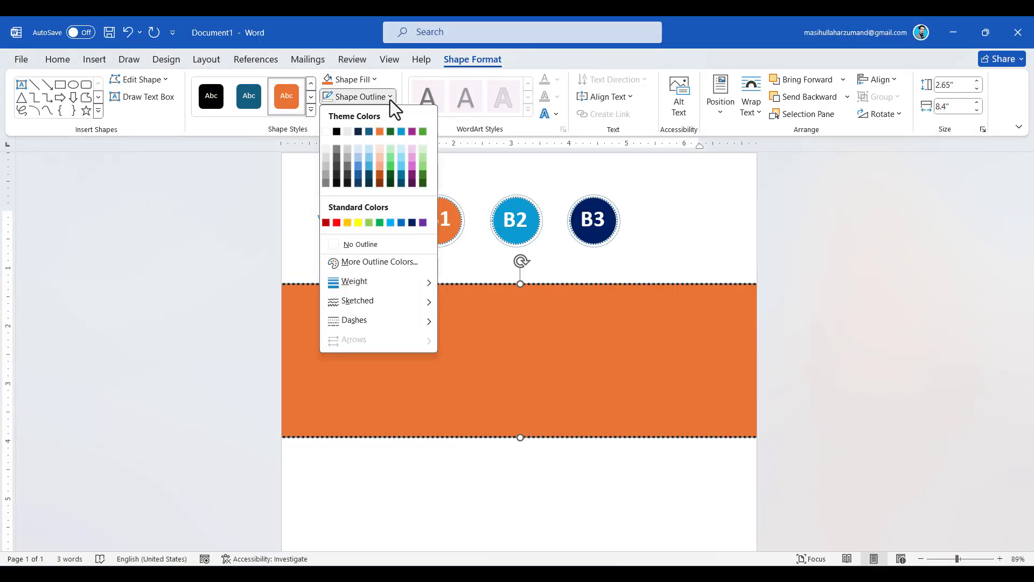
Step: Open the orange rectangle's detailed line formatting settings and view the available dash types
{"action": "right_click", "coordinate": [526, 322]}
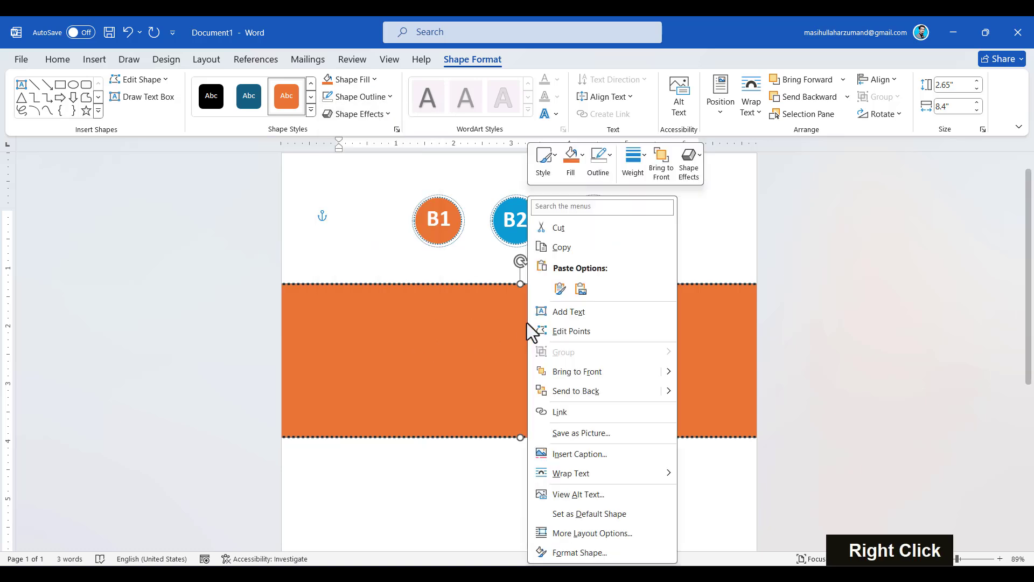
{"action": "left_click", "coordinate": [568, 555]}
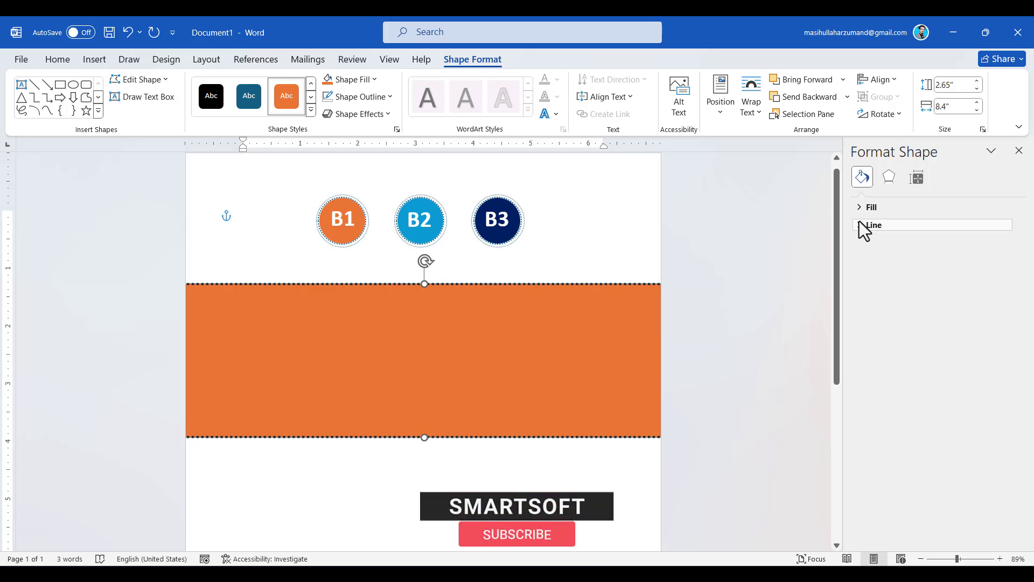
{"action": "left_click", "coordinate": [861, 228]}
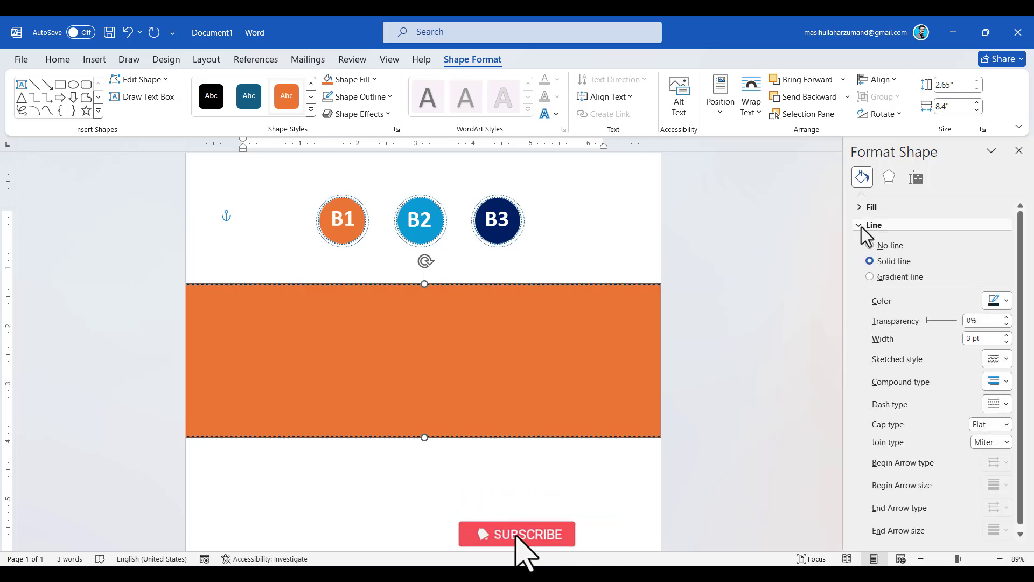
{"action": "scroll", "coordinate": [909, 359], "scroll_direction": "down", "scroll_amount": 1}
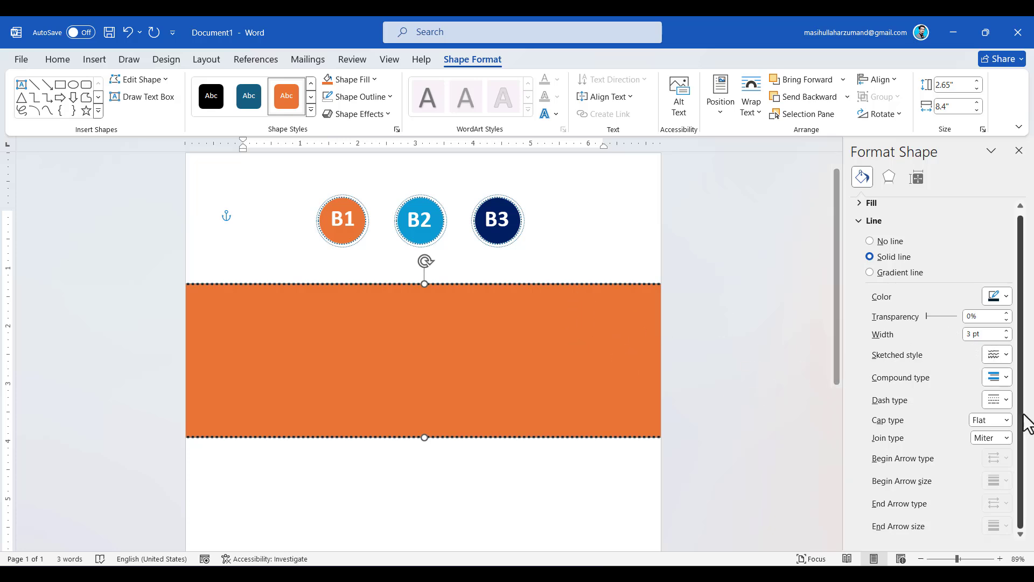
{"action": "left_click", "coordinate": [1008, 402]}
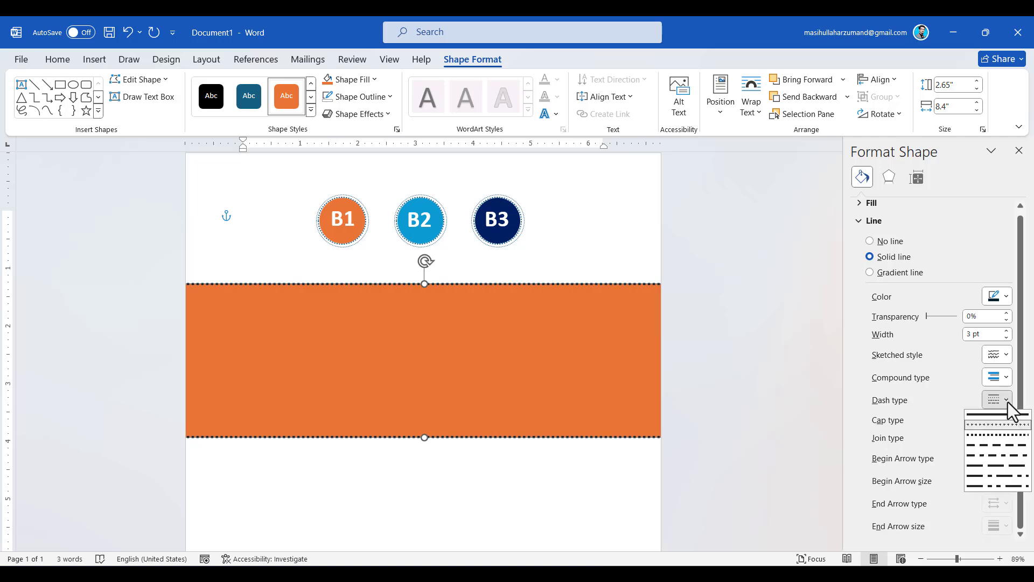
{"action": "left_click", "coordinate": [1007, 402]}
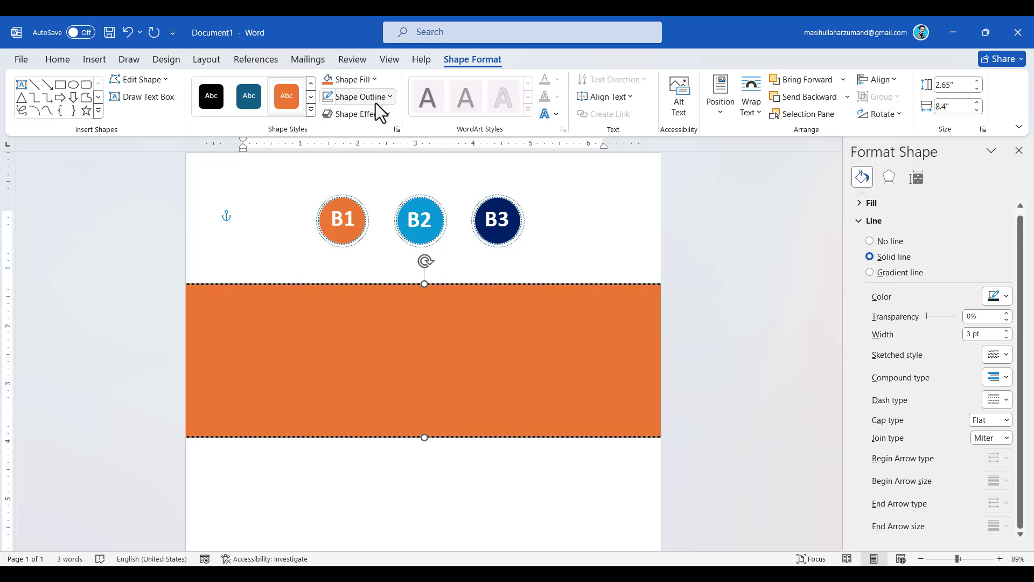
{"action": "left_click", "coordinate": [390, 97]}
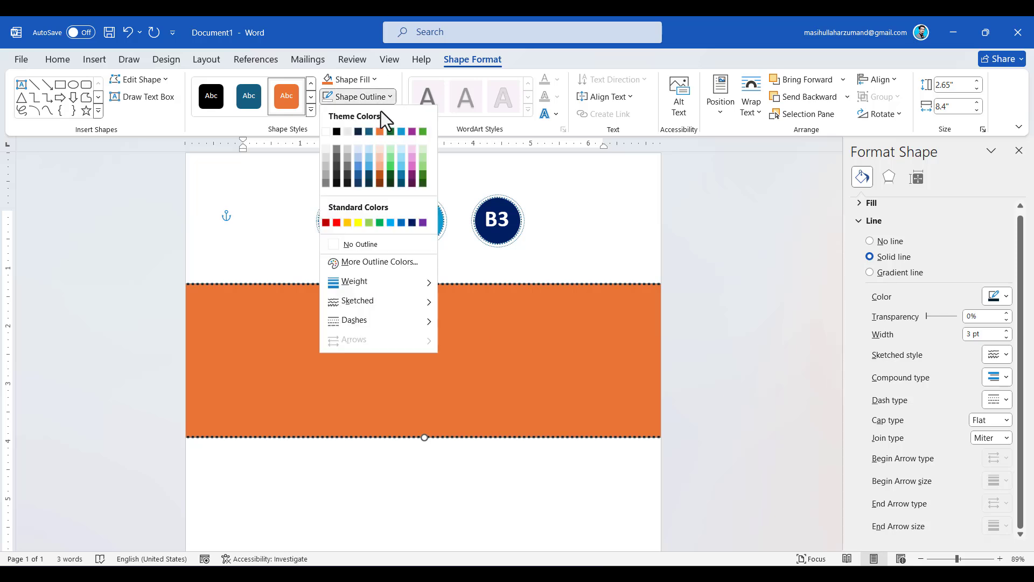
{"action": "left_click", "coordinate": [373, 83]}
{"action": "left_click", "coordinate": [372, 83]}
{"action": "left_click", "coordinate": [374, 80]}
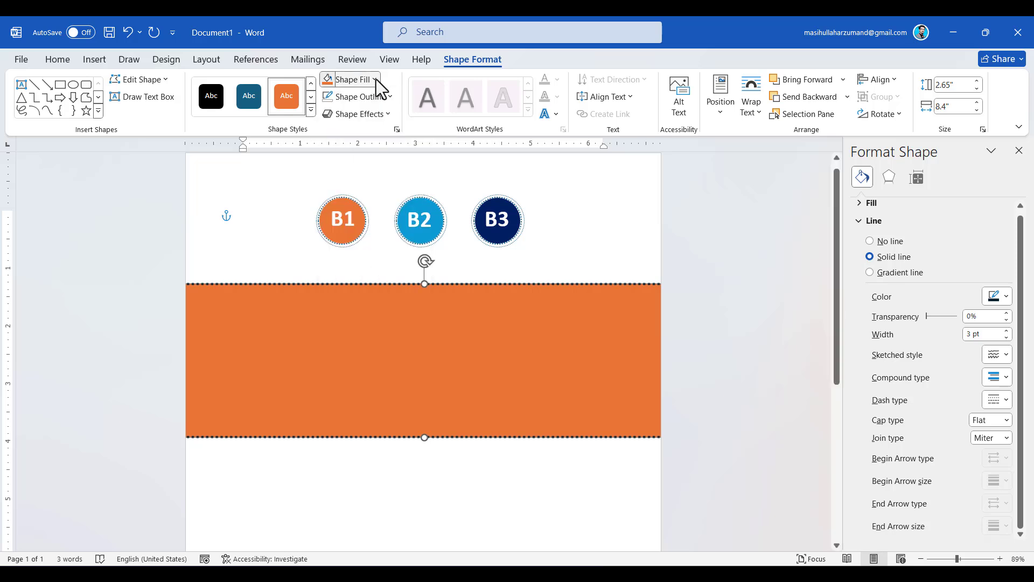
{"action": "left_click", "coordinate": [375, 81]}
{"action": "left_click", "coordinate": [299, 149]}
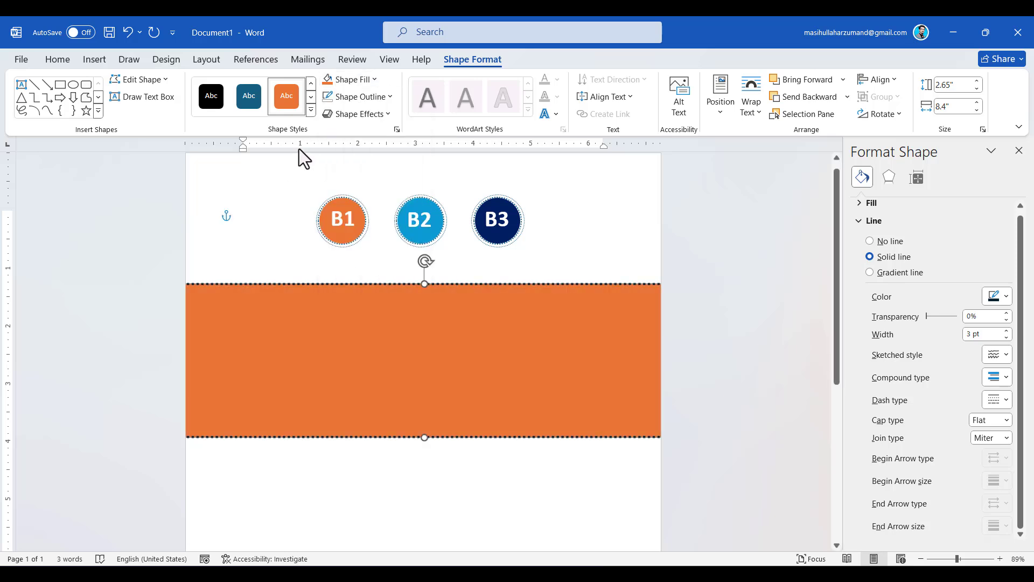
Step: Set the orange rectangle's outline weight to 4½ pt and its outline color to the theme orange
{"action": "left_click", "coordinate": [383, 99]}
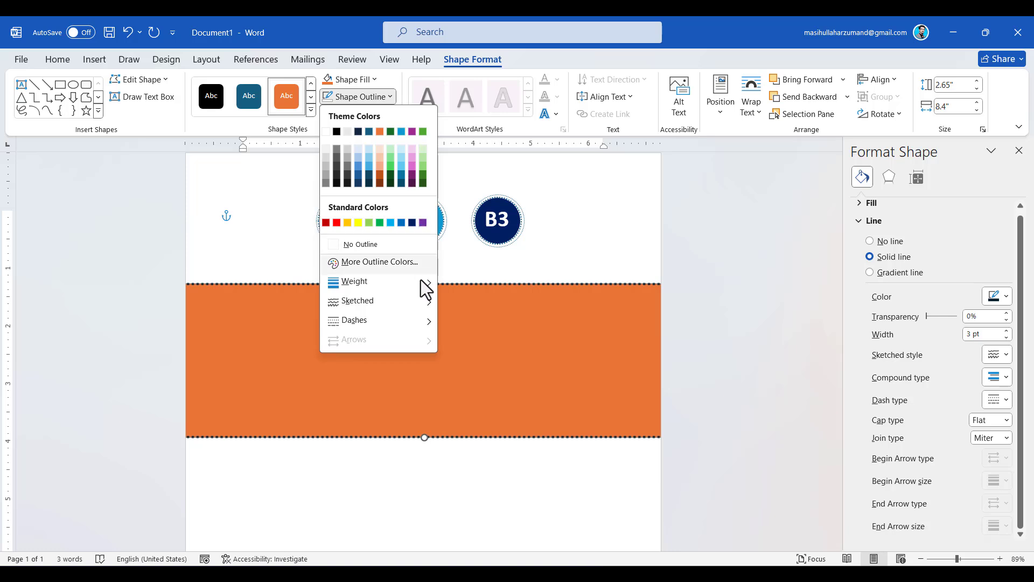
{"action": "mouse_move", "coordinate": [421, 280]}
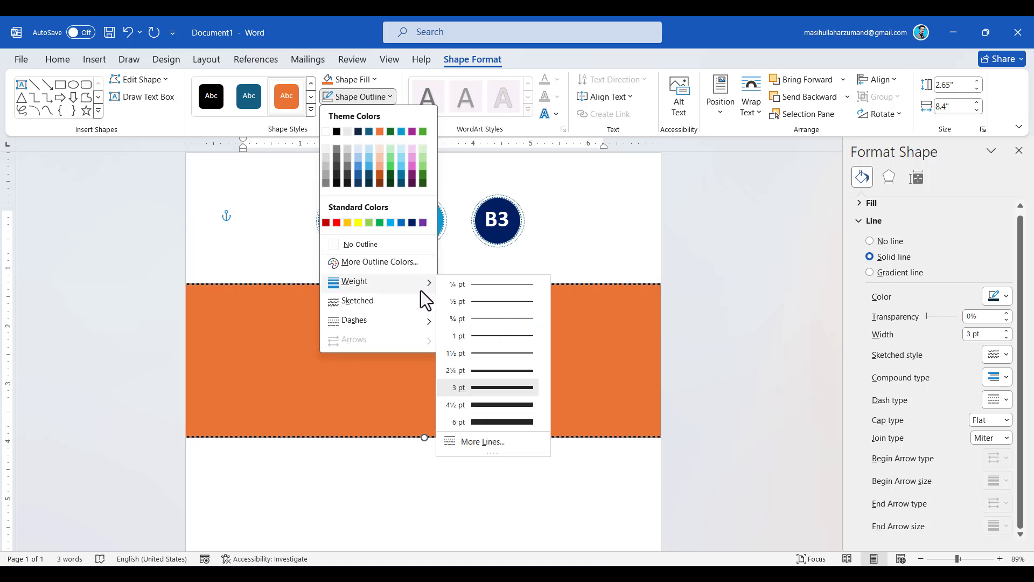
{"action": "left_click", "coordinate": [491, 404]}
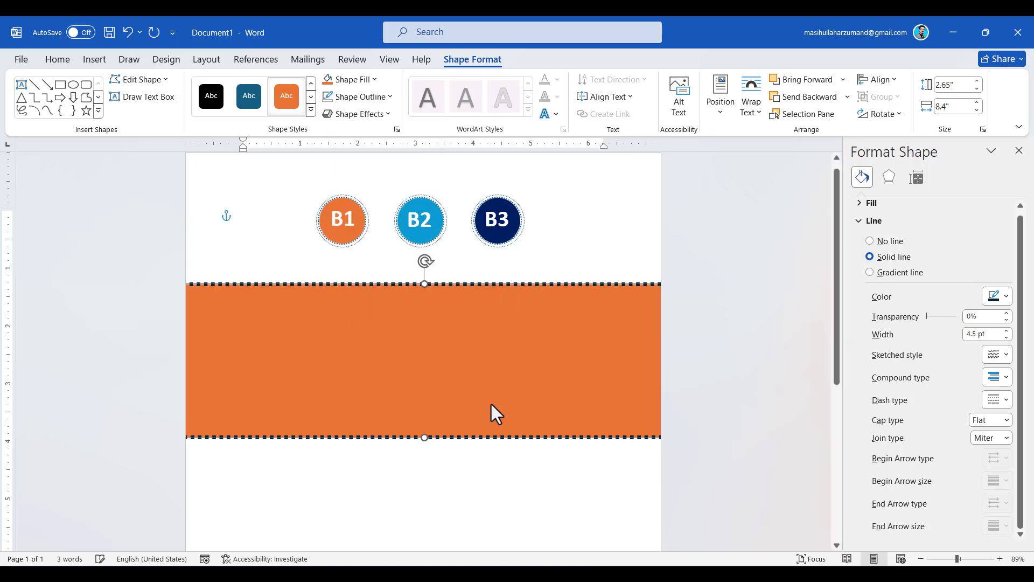
{"action": "left_click", "coordinate": [395, 99]}
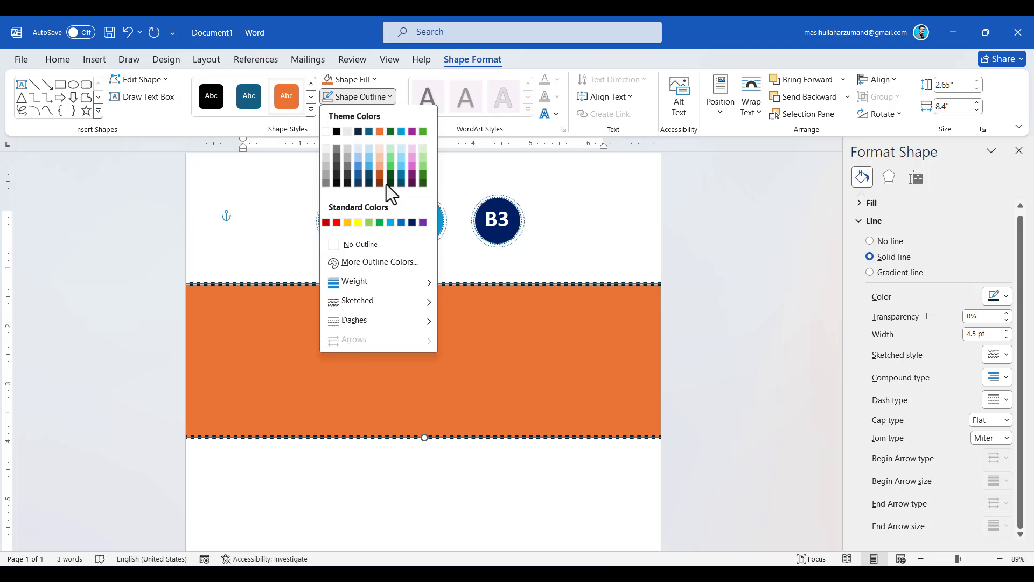
{"action": "left_click", "coordinate": [378, 134]}
{"action": "left_click", "coordinate": [554, 227]}
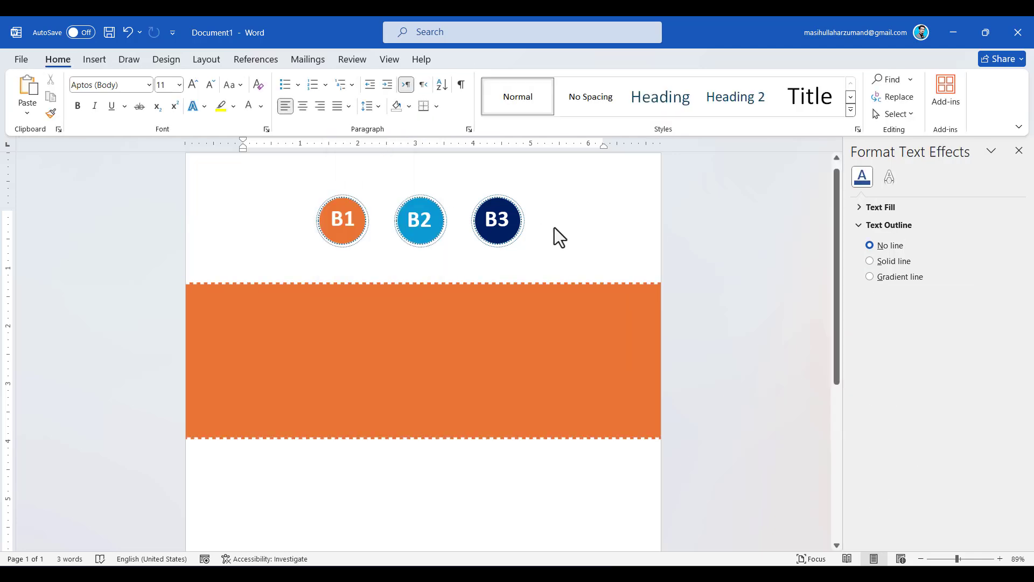
Step: Compare the orange rectangle's dashed edges with the banner in the reference image Artboard 110.jpg
{"action": "key", "text": "alt+Tab"}
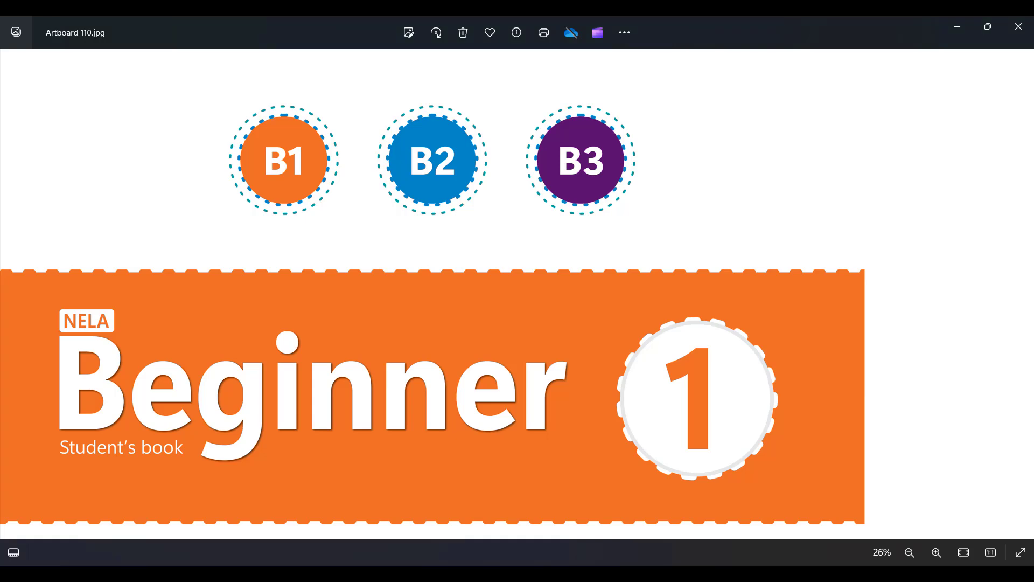
{"action": "key", "text": "alt+Tab"}
{"action": "scroll", "coordinate": [565, 421], "scroll_direction": "right", "scroll_amount": 2}
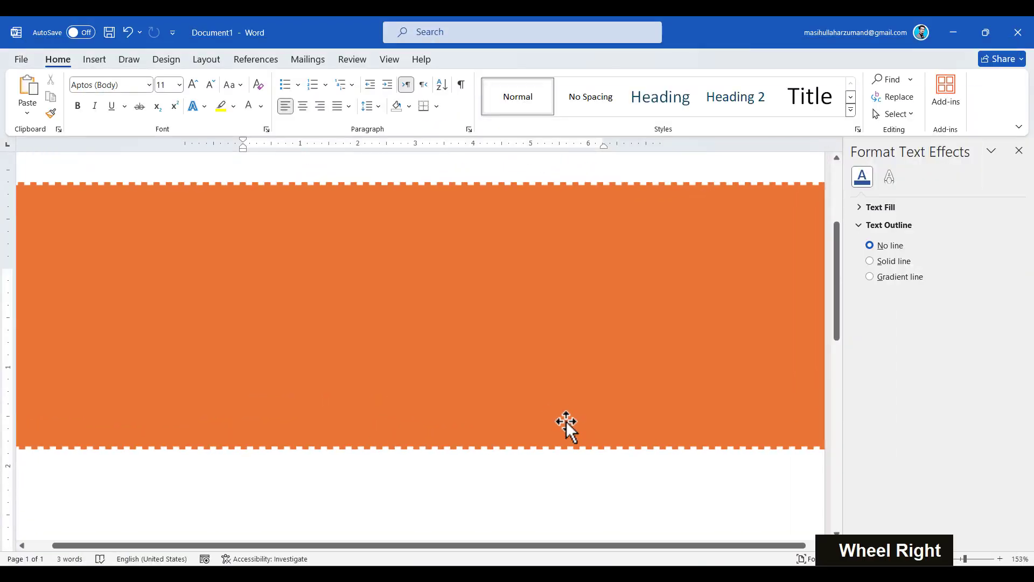
{"action": "scroll", "coordinate": [566, 421], "scroll_direction": "down", "scroll_amount": 2, "text": "ctrl"}
{"action": "scroll", "coordinate": [566, 422], "scroll_direction": "down", "scroll_amount": 1, "text": "ctrl"}
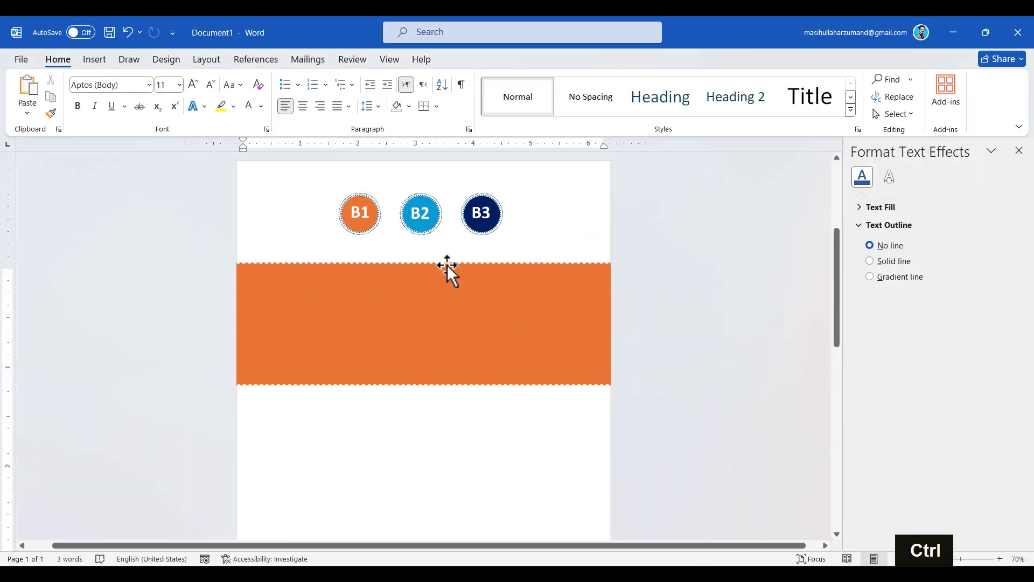
Step: Duplicate the B1 badge's text box and place the copy on the orange rectangle
{"action": "left_click", "coordinate": [364, 206]}
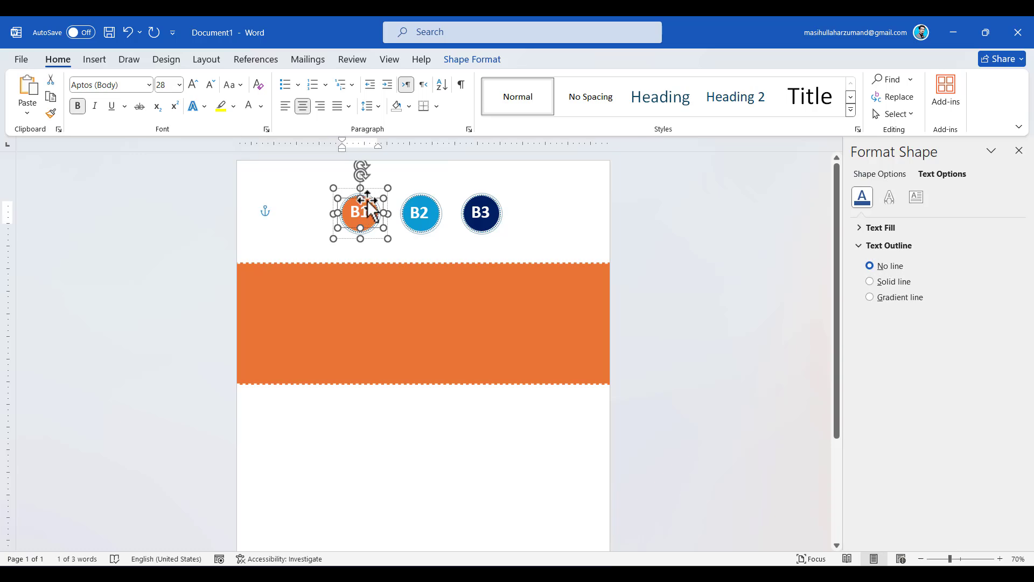
{"action": "key", "text": "ctrl+c"}
{"action": "left_click", "coordinate": [370, 289]}
{"action": "key", "text": "ctrl+v"}
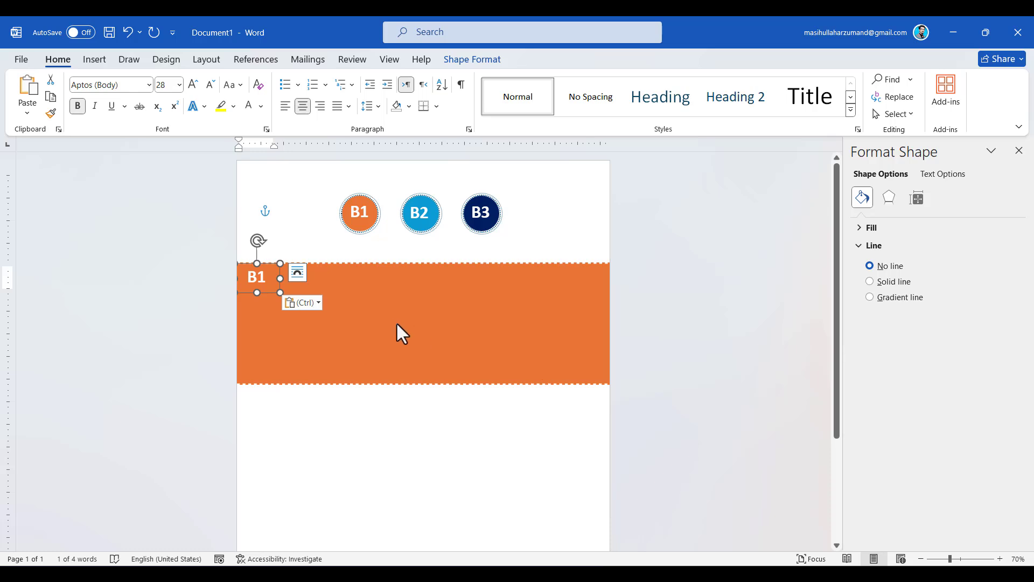
Step: Enlarge the copied B1 text box and move it to the middle of the orange rectangle
{"action": "left_click_drag", "start_coordinate": [280, 293], "coordinate": [483, 340]}
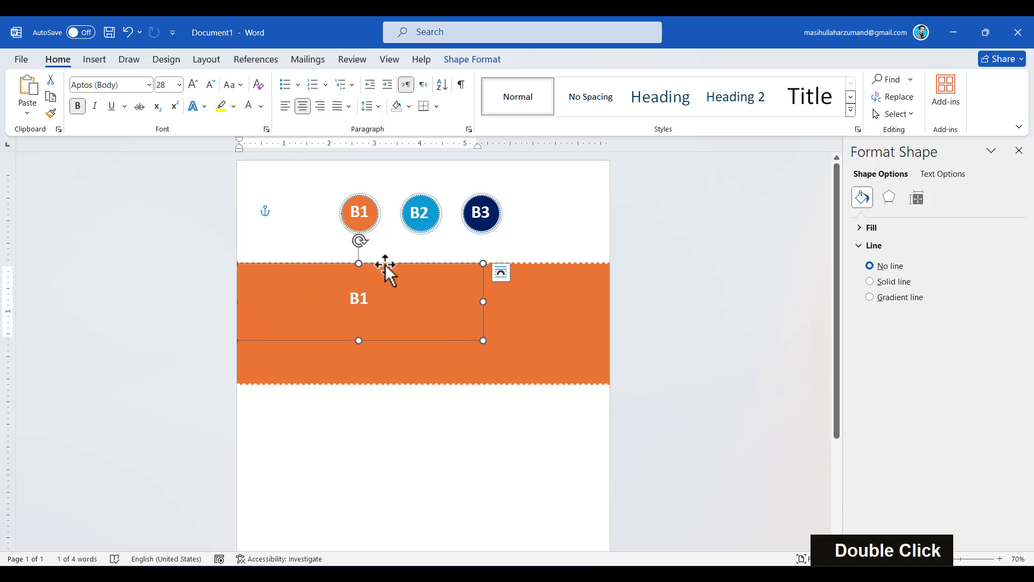
{"action": "left_click_drag", "start_coordinate": [409, 344], "coordinate": [456, 360]}
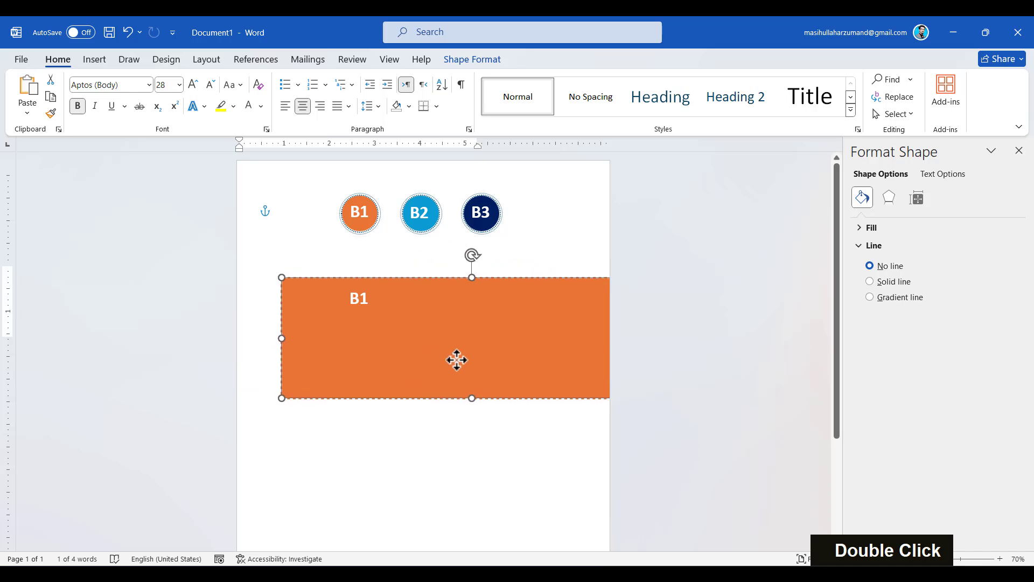
{"action": "key", "text": "ctrl+z"}
{"action": "left_click", "coordinate": [373, 312]}
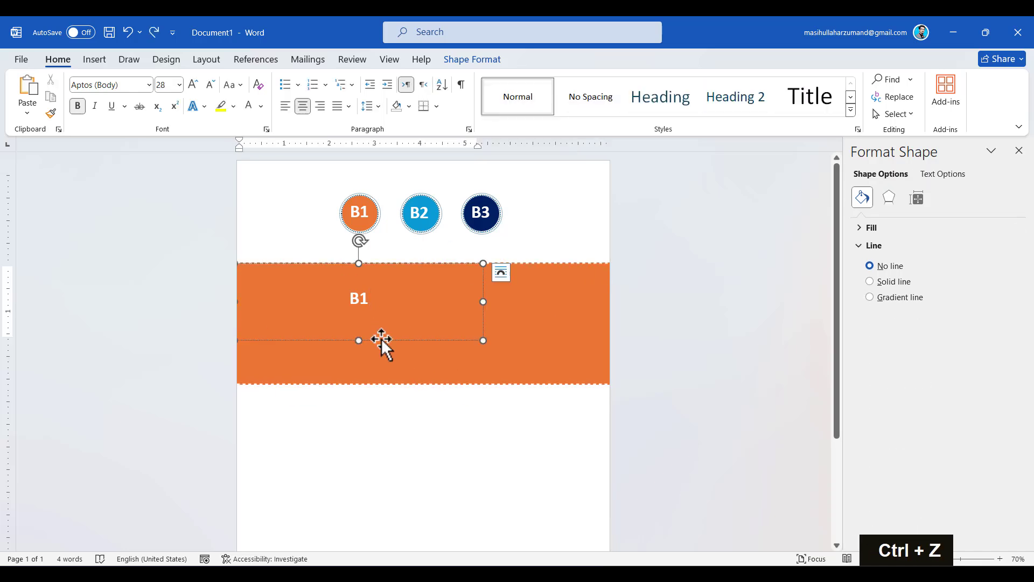
{"action": "left_click_drag", "start_coordinate": [381, 339], "coordinate": [450, 357]}
Step: Replace the text in the enlarged text box with Beginner
{"action": "left_click_drag", "start_coordinate": [433, 316], "coordinate": [357, 318]}
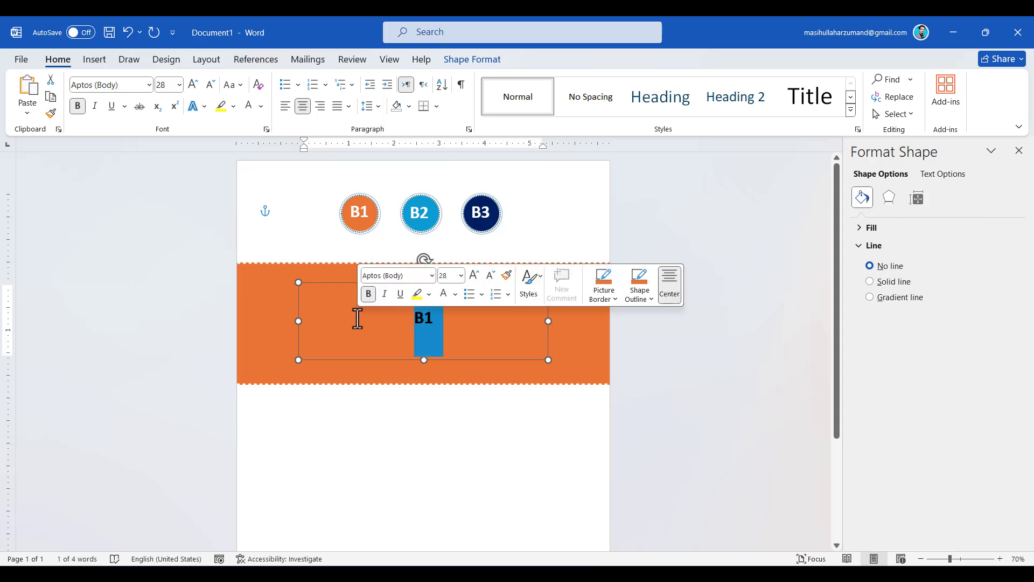
{"action": "type", "text": "Be"}
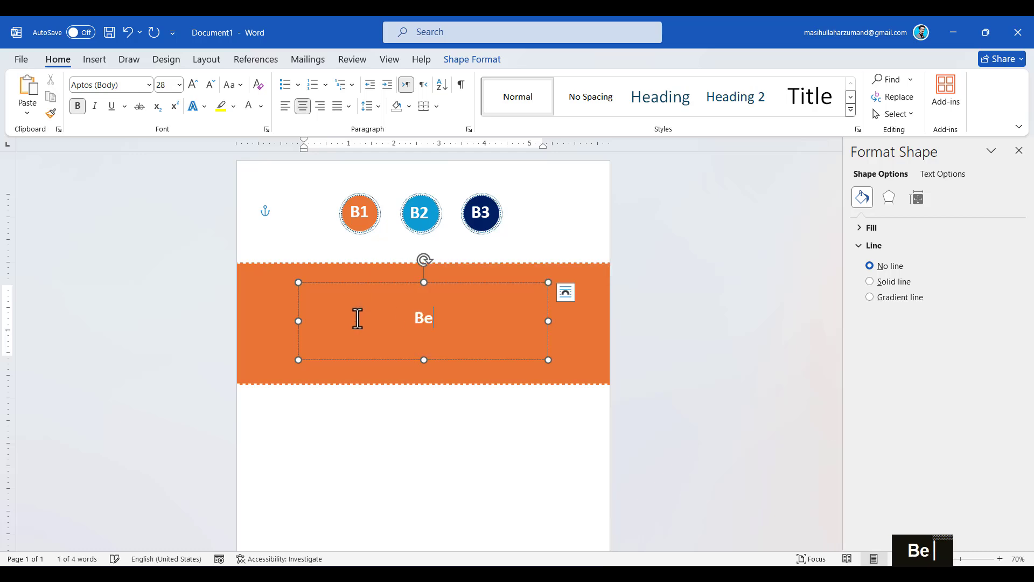
{"action": "type", "text": "ginner"}
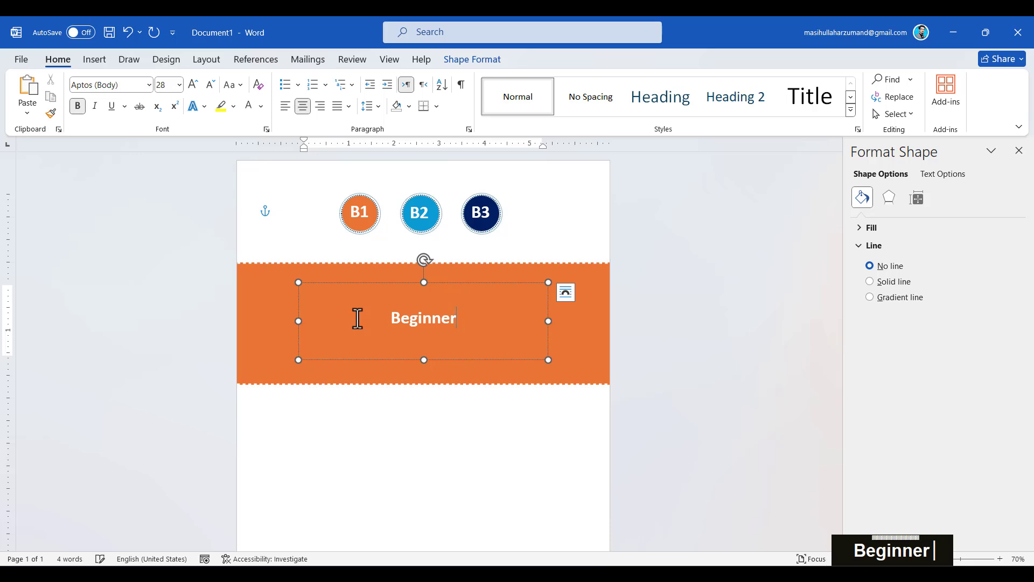
{"action": "key", "text": "Escape"}
Step: Increase the font size of the whole Beginner text to 73
{"action": "key", "text": "ctrl+a"}
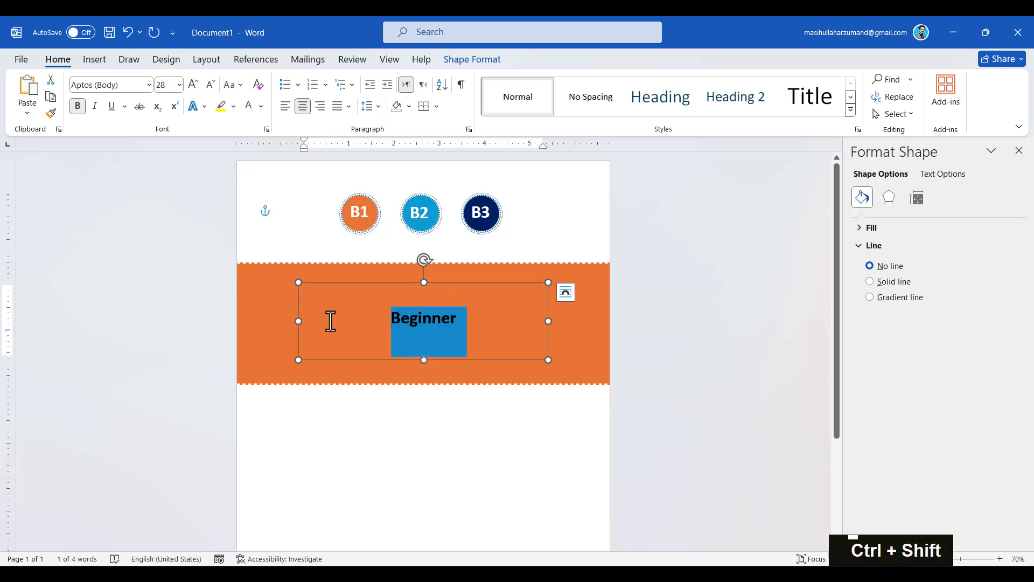
{"action": "key", "text": "ctrl+shift+period"}
{"action": "key", "text": "ctrl+shift+period"}
{"action": "key", "text": "ctrl+shift+period"}
{"action": "key", "text": "ctrl+shift+period"}
{"action": "key", "text": "ctrl+shift+period"}
{"action": "key", "text": "ctrl+shift+period"}
{"action": "key", "text": "ctrl+shift+period"}
{"action": "key", "text": "ctrl+shift+period"}
{"action": "key", "text": "ctrl+shift+period"}
{"action": "key", "text": "ctrl+shift+period"}
{"action": "key", "text": "ctrl+shift+period"}
{"action": "key", "text": "ctrl+shift+period"}
{"action": "key", "text": "ctrl+shift+period"}
{"action": "key", "text": "ctrl+shift+period"}
{"action": "key", "text": "ctrl+shift+period"}
{"action": "key", "text": "ctrl+shift+period"}
{"action": "key", "text": "ctrl+shift+period"}
{"action": "key", "text": "ctrl+shift+period"}
{"action": "key", "text": "ctrl+shift+period"}
{"action": "key", "text": "ctrl+shift+period"}
{"action": "key", "text": "ctrl+shift+period"}
{"action": "key", "text": "ctrl+shift+period"}
{"action": "key", "text": "ctrl+shift+period"}
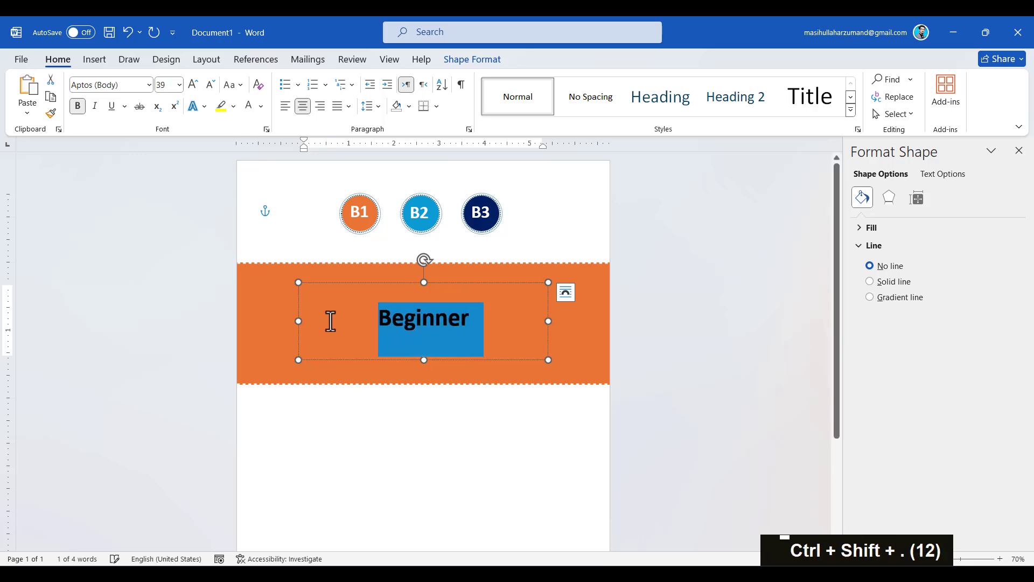
{"action": "key", "text": "ctrl+shift+period"}
{"action": "key", "text": "ctrl+shift+period"}
{"action": "key", "text": "ctrl+shift+period"}
{"action": "key", "text": "ctrl+shift+period"}
{"action": "key", "text": "ctrl+shift+period"}
{"action": "key", "text": "ctrl+shift+period"}
{"action": "key", "text": "ctrl+shift+period"}
{"action": "key", "text": "ctrl+shift+period"}
{"action": "key", "text": "ctrl+shift+period"}
{"action": "key", "text": "ctrl+shift+period"}
{"action": "key", "text": "ctrl+shift+period"}
{"action": "key", "text": "ctrl+shift+period"}
{"action": "key", "text": "ctrl+shift+period"}
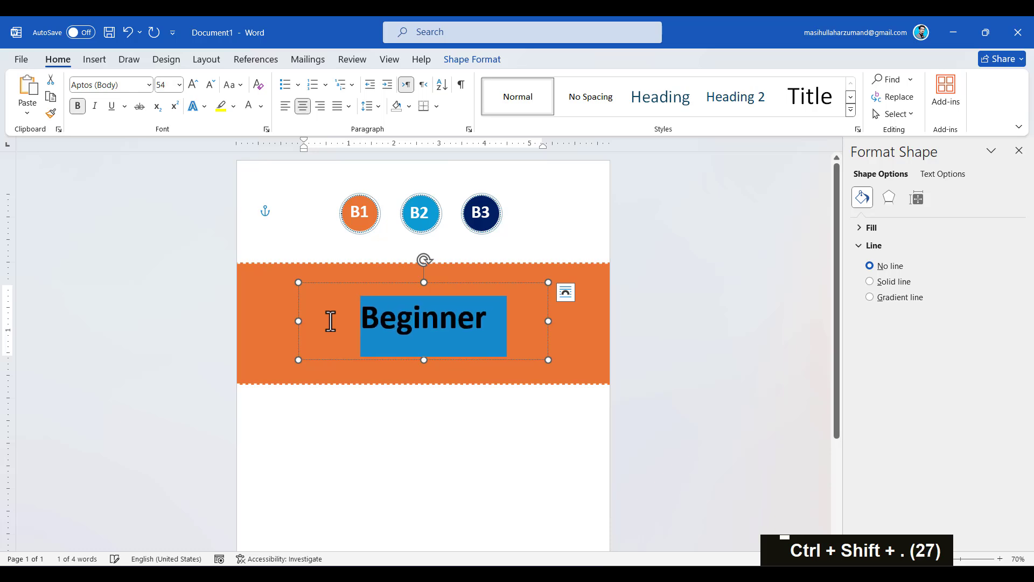
{"action": "key", "text": "ctrl+shift+period"}
{"action": "key", "text": "ctrl+shift+period"}
{"action": "key", "text": "ctrl+shift+period"}
{"action": "key", "text": "ctrl+shift+period"}
{"action": "key", "text": "ctrl+shift+period"}
{"action": "key", "text": "ctrl+shift+period"}
{"action": "key", "text": "ctrl+shift+period"}
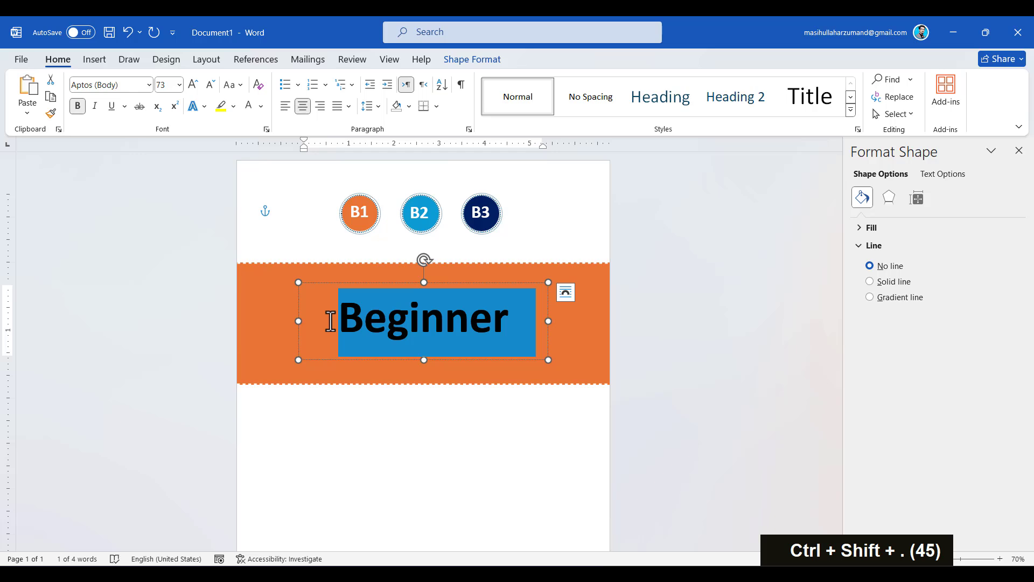
Step: Move the Beginner text box near the orange rectangle's upper-left corner and resize it to fit its text at font size 80
{"action": "left_click_drag", "start_coordinate": [395, 282], "coordinate": [343, 275]}
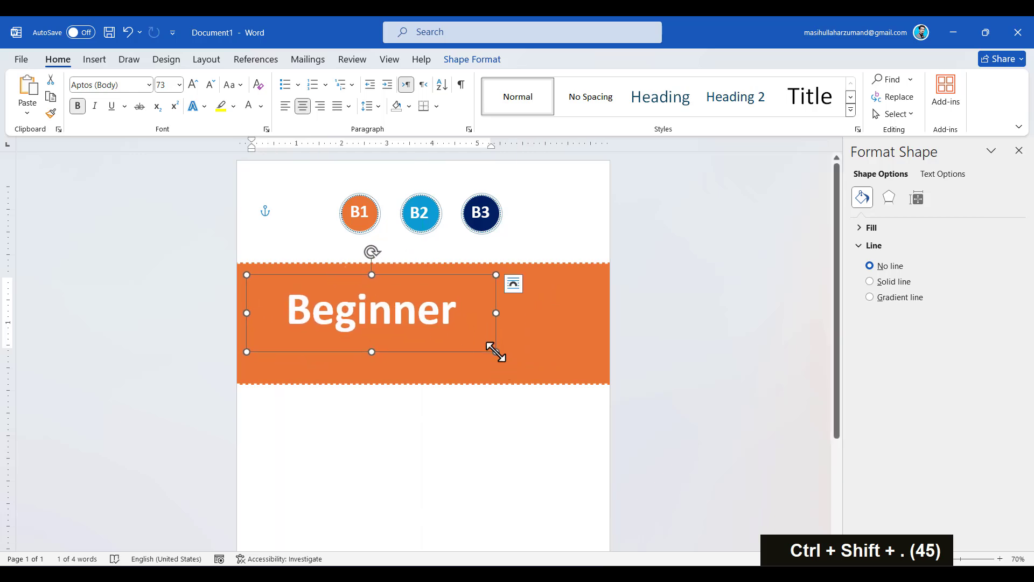
{"action": "left_click_drag", "start_coordinate": [496, 352], "coordinate": [234, 308]}
{"action": "key", "text": "ctrl+shift+period"}
{"action": "key", "text": "ctrl+shift+period"}
{"action": "key", "text": "ctrl+shift+period"}
{"action": "key", "text": "ctrl+shift+period"}
{"action": "key", "text": "ctrl+shift+period"}
{"action": "key", "text": "ctrl+shift+period"}
{"action": "key", "text": "ctrl+shift+period"}
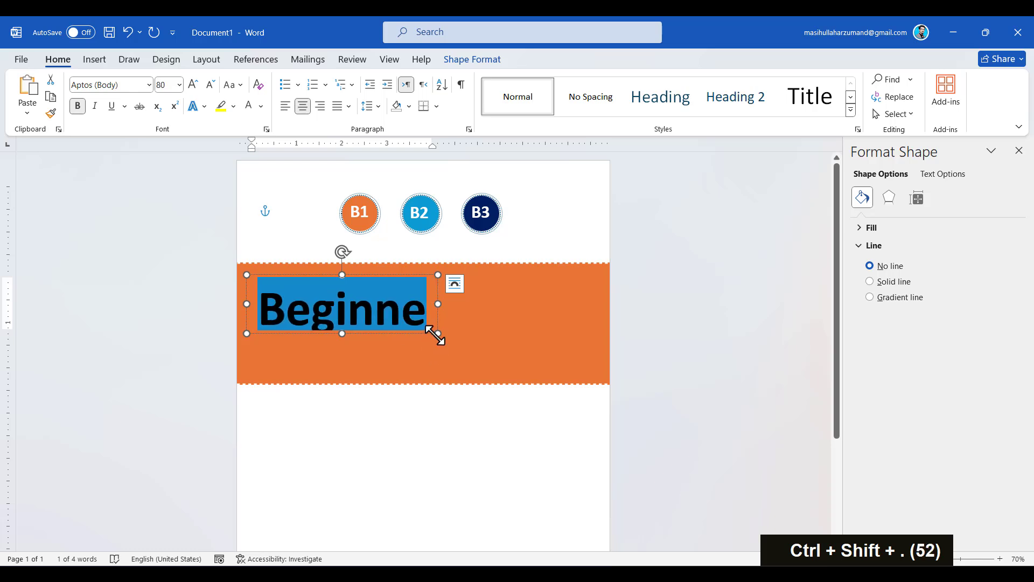
{"action": "left_click_drag", "start_coordinate": [437, 333], "coordinate": [473, 343]}
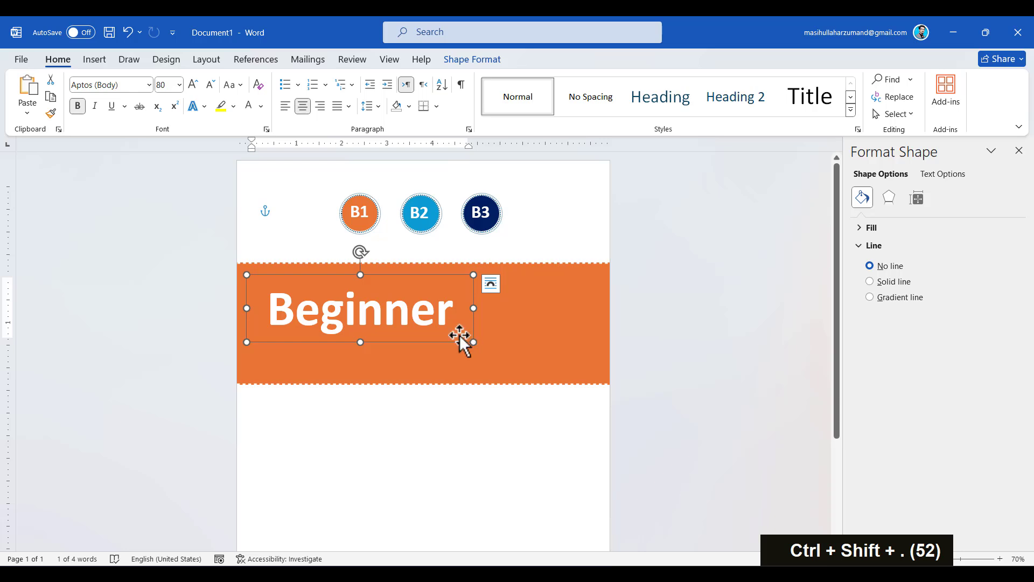
Step: Try to change the Beginner text's font to UI
{"action": "left_click_drag", "start_coordinate": [460, 315], "coordinate": [263, 315]}
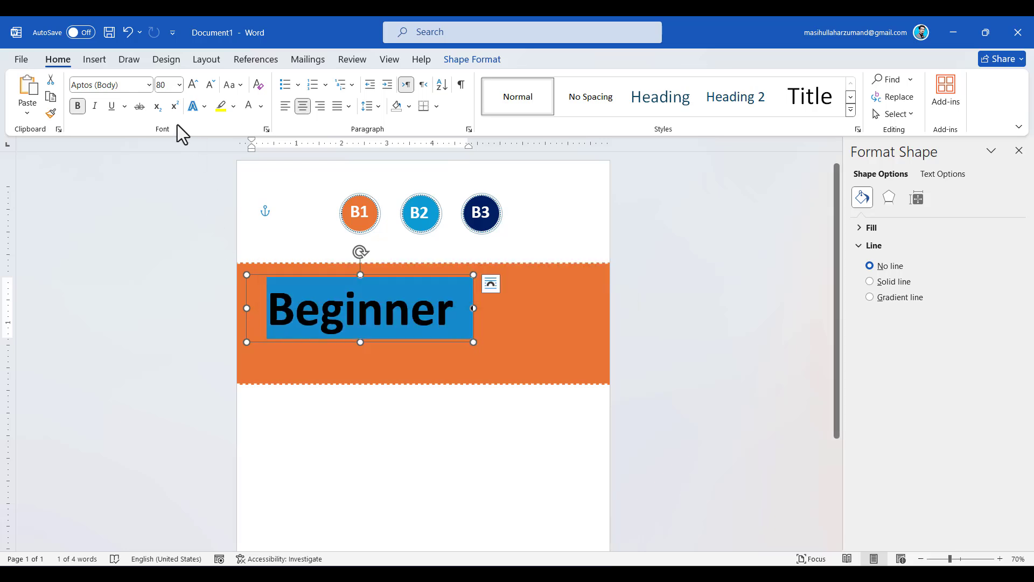
{"action": "left_click", "coordinate": [149, 83]}
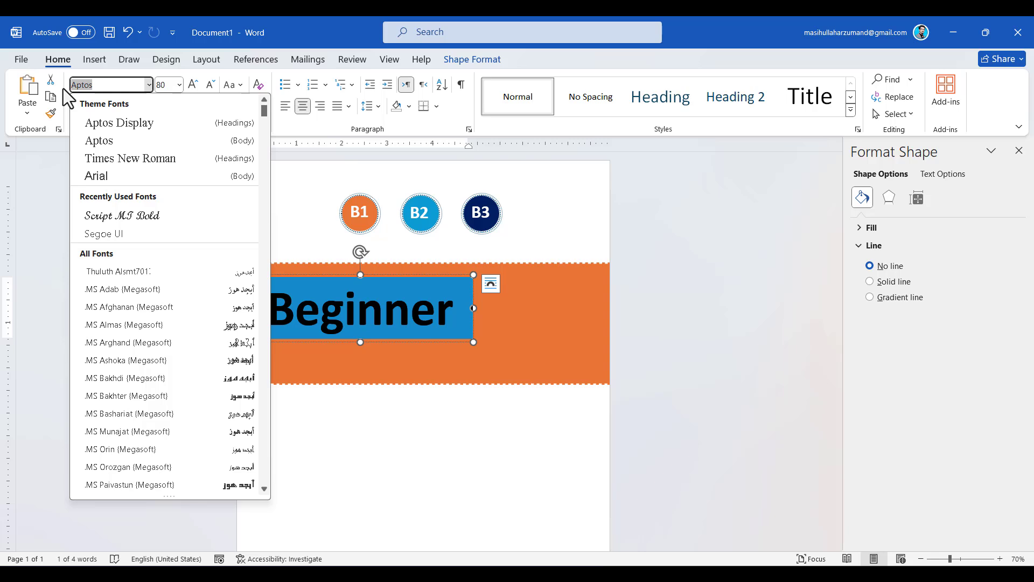
{"action": "type", "text": "Ul"}
{"action": "key", "text": "Return"}
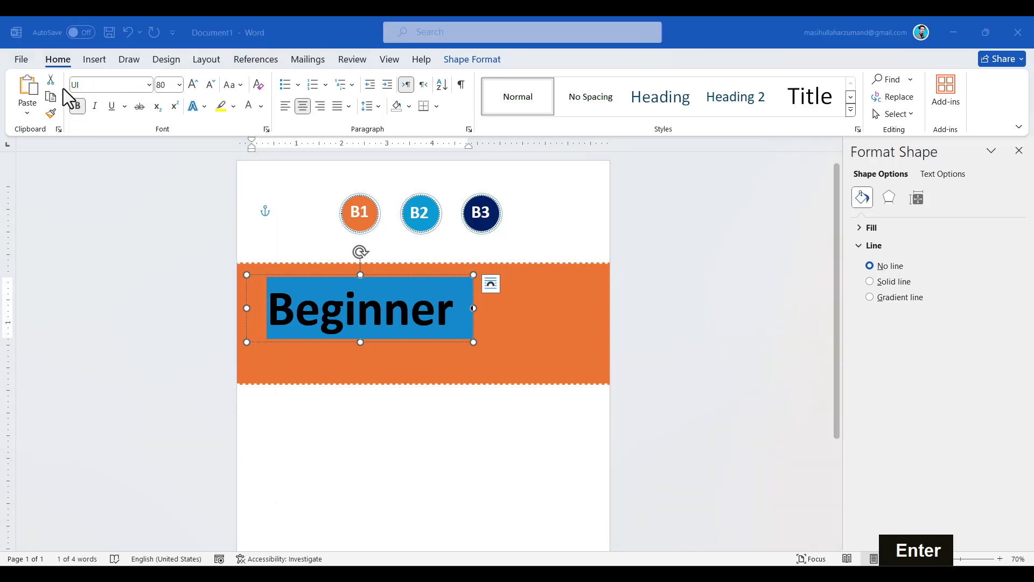
{"action": "key", "text": "Escape"}
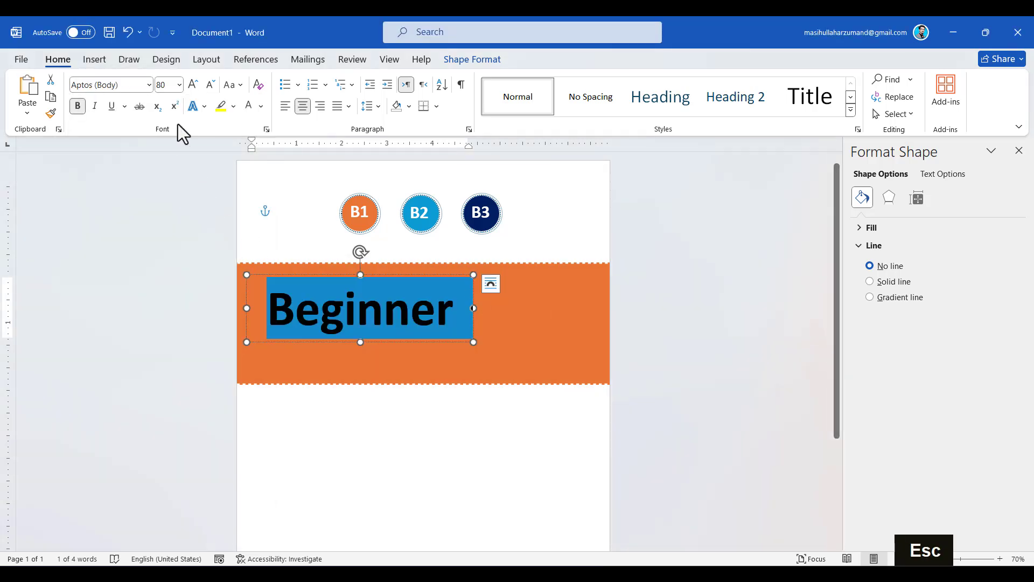
Step: Browse the available fonts for an alternative typeface for the Beginner text
{"action": "left_click", "coordinate": [150, 86]}
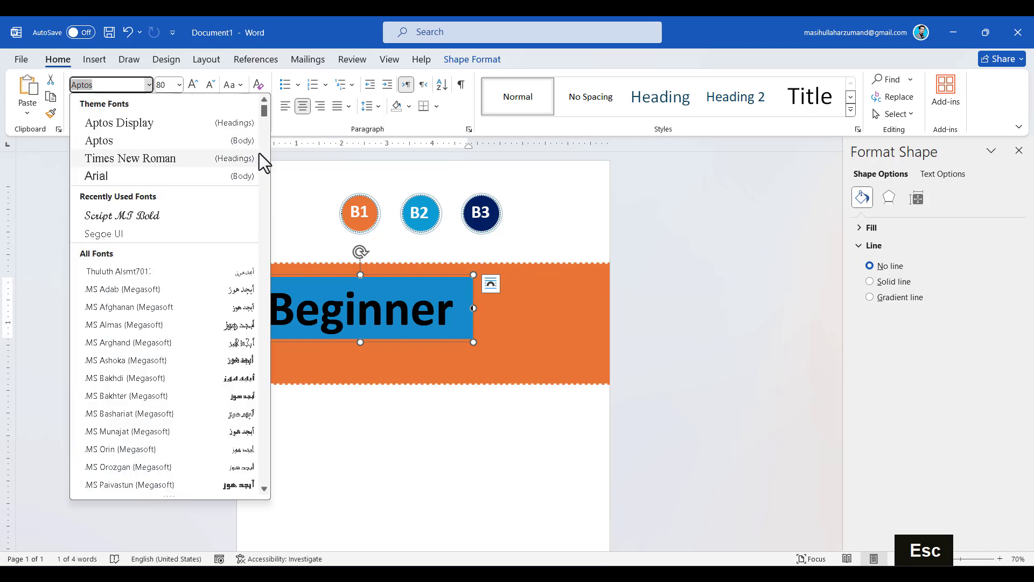
{"action": "left_click_drag", "start_coordinate": [267, 115], "coordinate": [260, 211]}
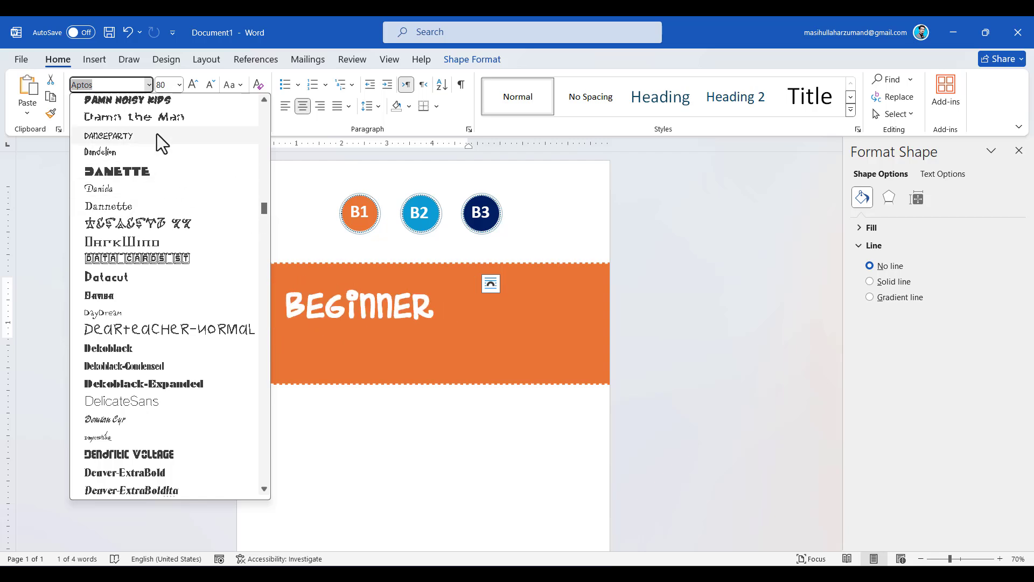
{"action": "left_click", "coordinate": [405, 404]}
{"action": "left_click", "coordinate": [424, 446]}
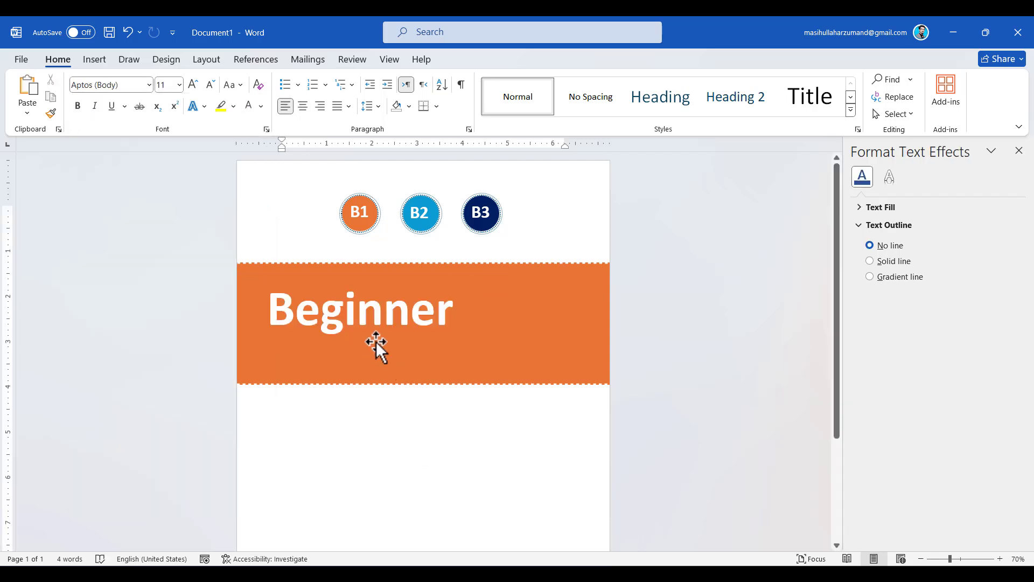
{"action": "left_click", "coordinate": [390, 307]}
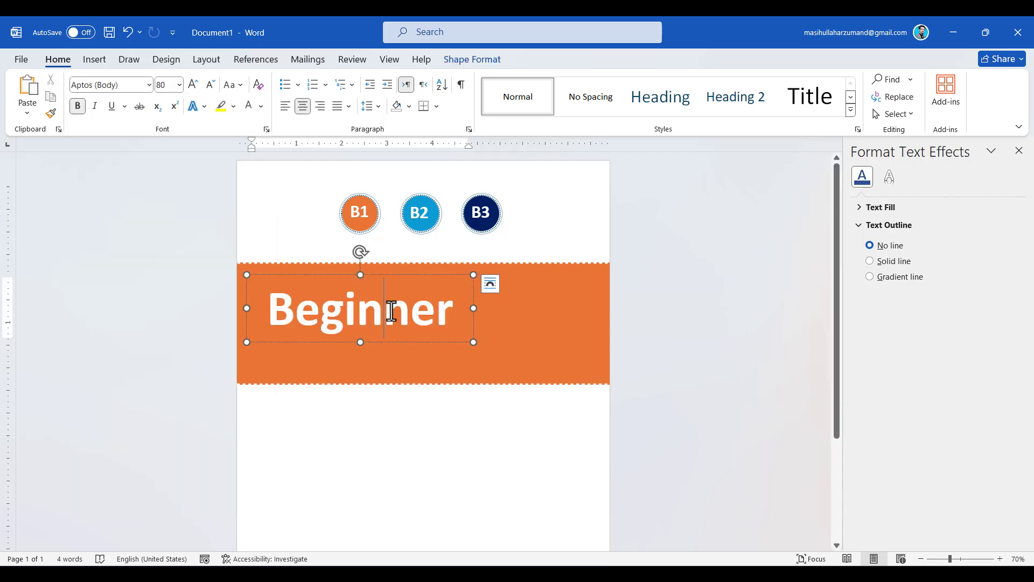
{"action": "left_click", "coordinate": [400, 277]}
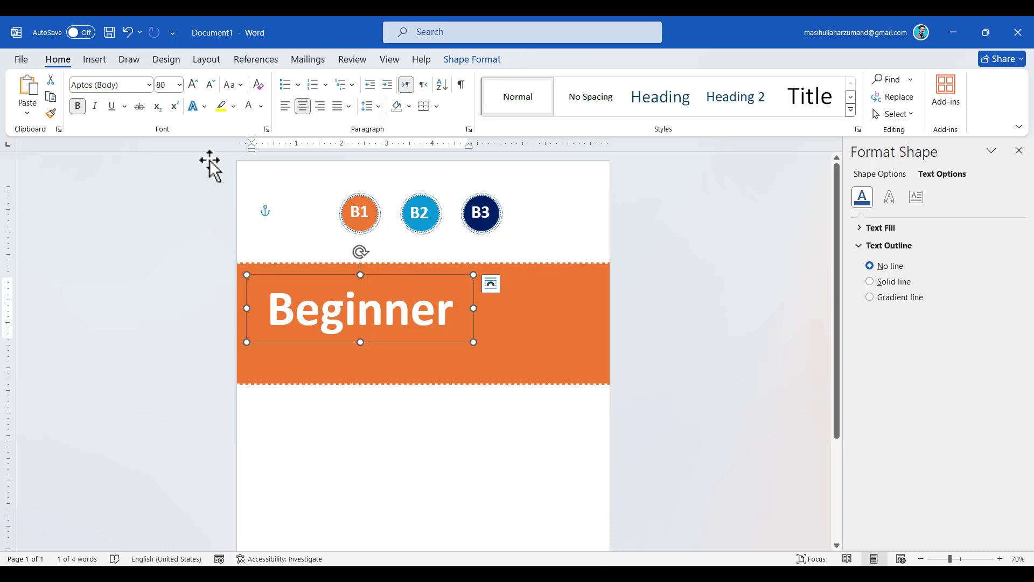
{"action": "scroll", "coordinate": [210, 164], "scroll_direction": "up", "scroll_amount": 3, "text": "ctrl"}
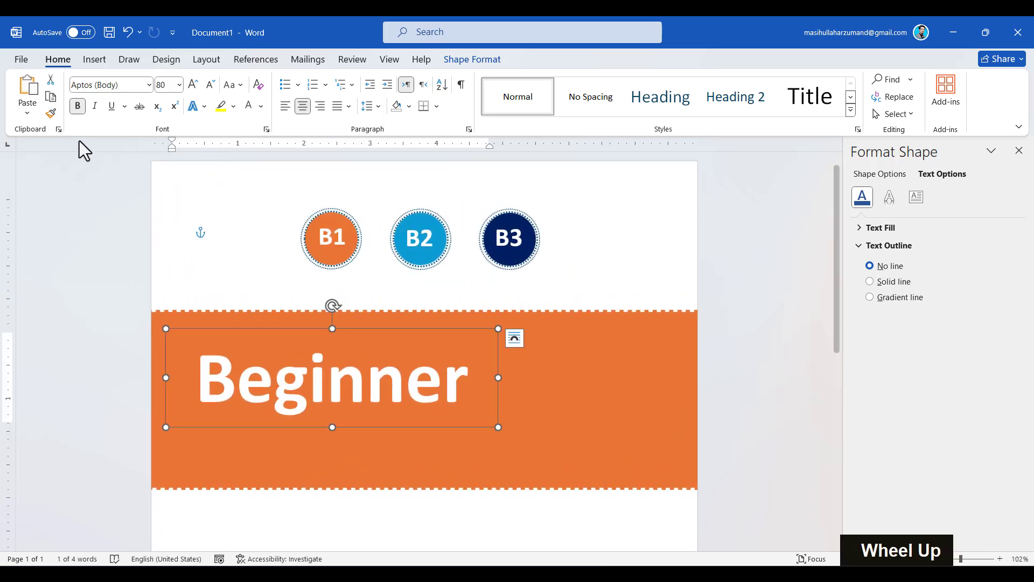
Step: Duplicate the large orange rectangle, placing the copy over the original with a slight offset
{"action": "left_click", "coordinate": [570, 381]}
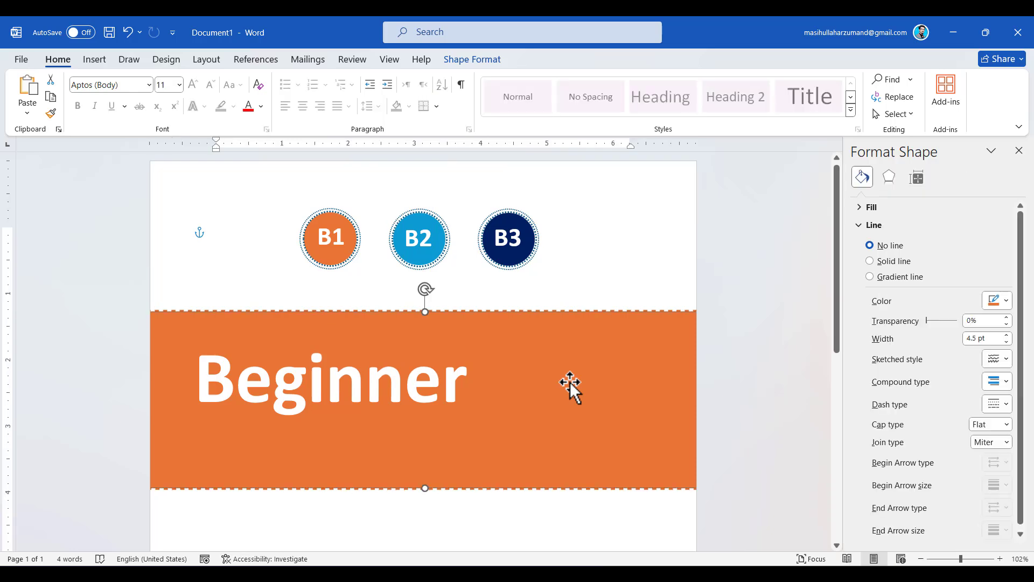
{"action": "key", "text": "ctrl+x"}
{"action": "mouse_move", "coordinate": [570, 381]}
{"action": "left_mouse_down"}
{"action": "mouse_move", "coordinate": [587, 395]}
{"action": "mouse_move", "coordinate": [550, 376]}
{"action": "mouse_move", "coordinate": [554, 393]}
{"action": "left_mouse_up"}
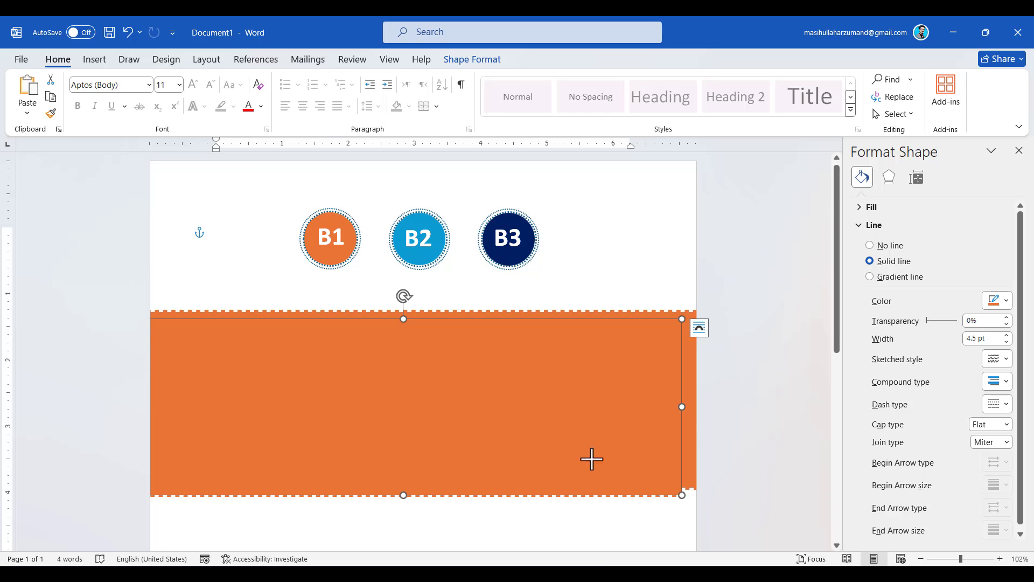
Step: Shrink the duplicated rectangle to about 0.61" by 1.34" near the start of the Beginner title and make its outline and fill white
{"action": "key", "text": "ctrl+v"}
{"action": "left_click_drag", "start_coordinate": [307, 369], "coordinate": [271, 323]}
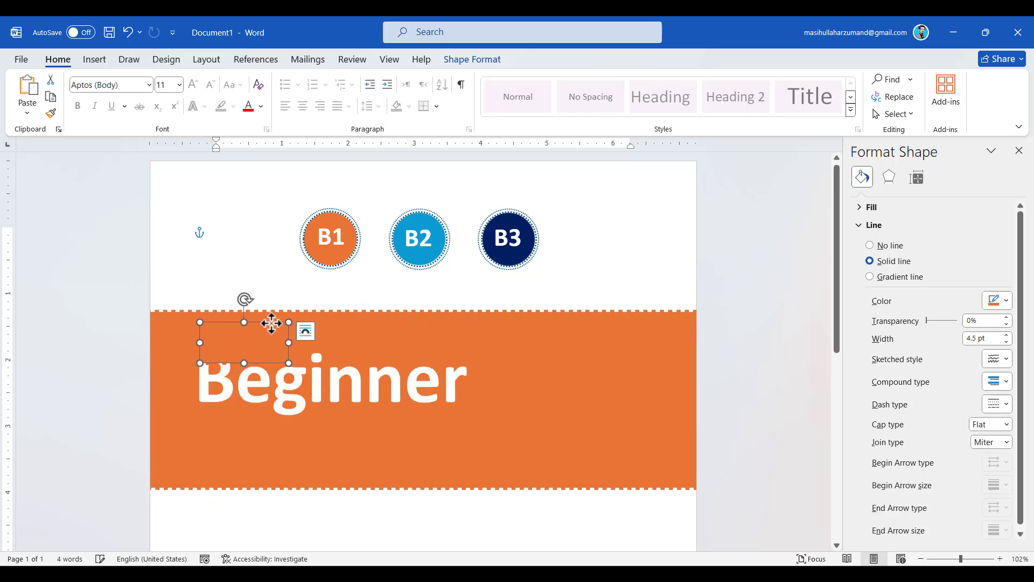
{"action": "left_click", "coordinate": [455, 59]}
{"action": "left_click", "coordinate": [389, 95]}
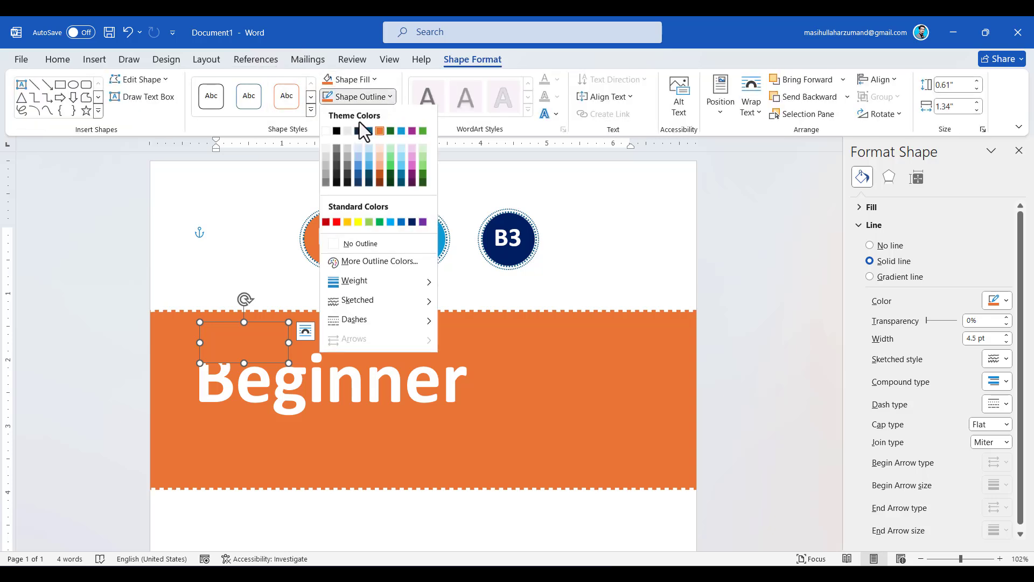
{"action": "left_click", "coordinate": [326, 131]}
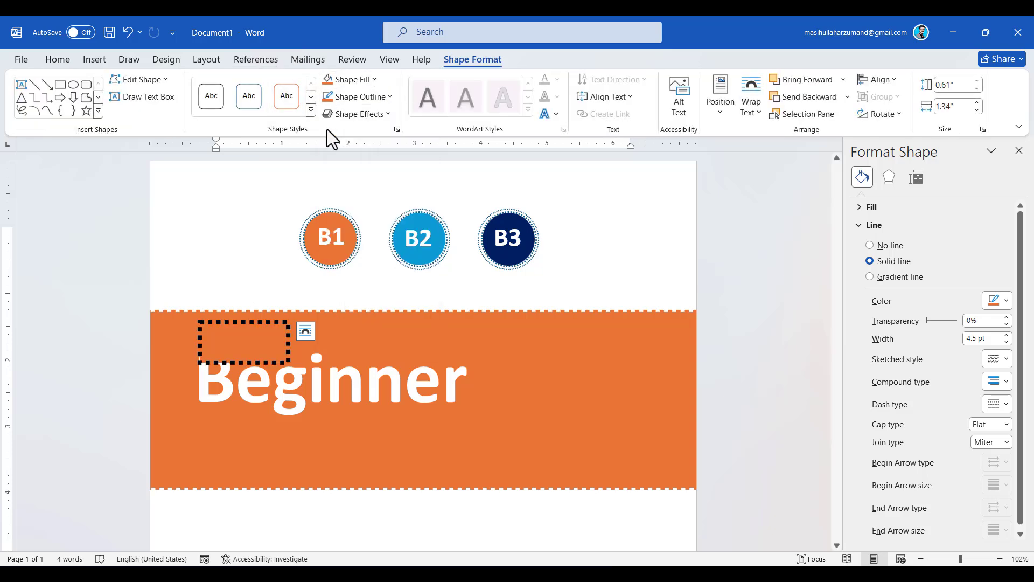
{"action": "left_click", "coordinate": [380, 81]}
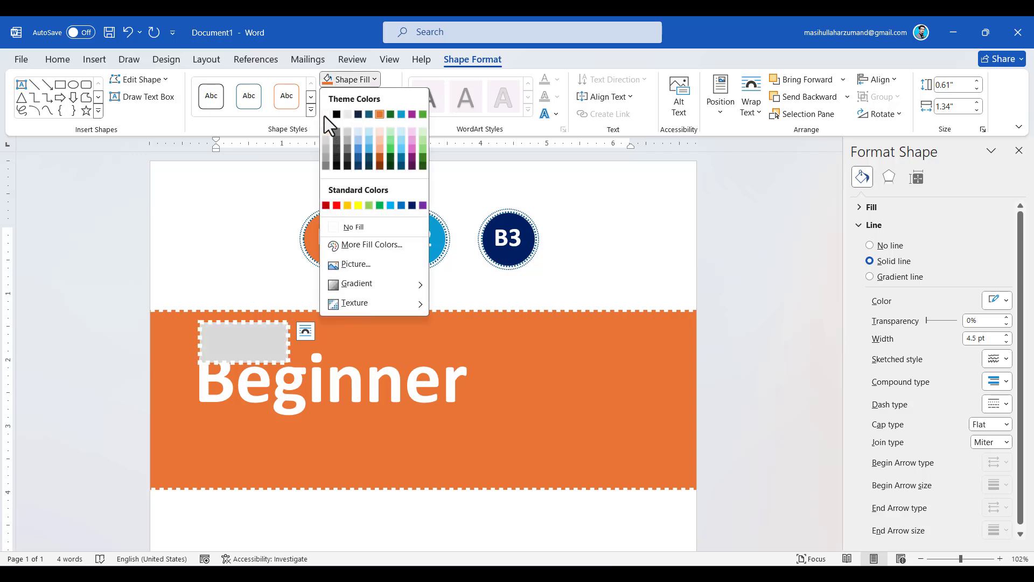
{"action": "left_click", "coordinate": [326, 114]}
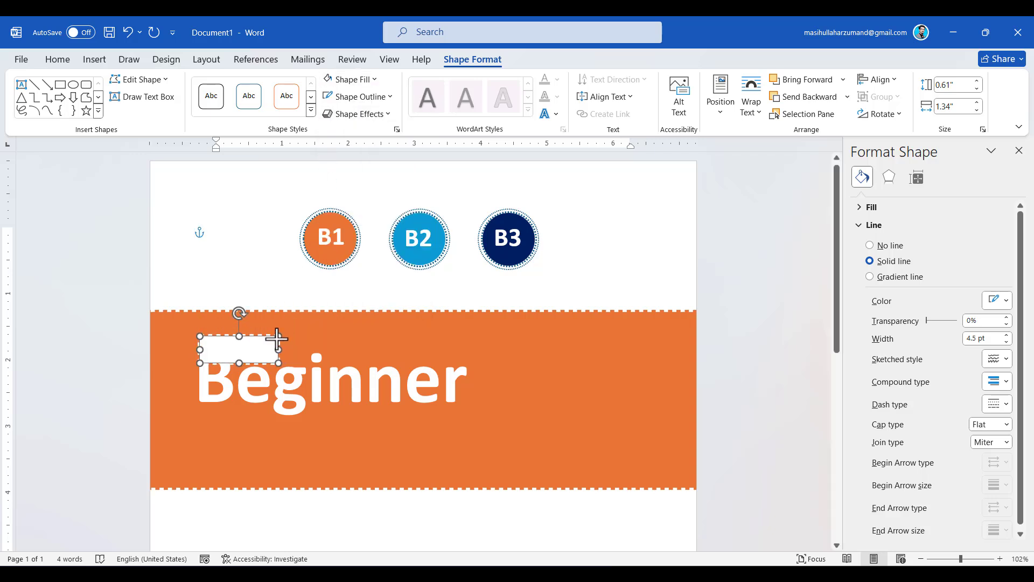
Step: Reduce the small white rectangle above the Beginner title to about 0.33" by 0.85" and set its outline weight to 1 pt
{"action": "left_click_drag", "start_coordinate": [277, 339], "coordinate": [246, 328]}
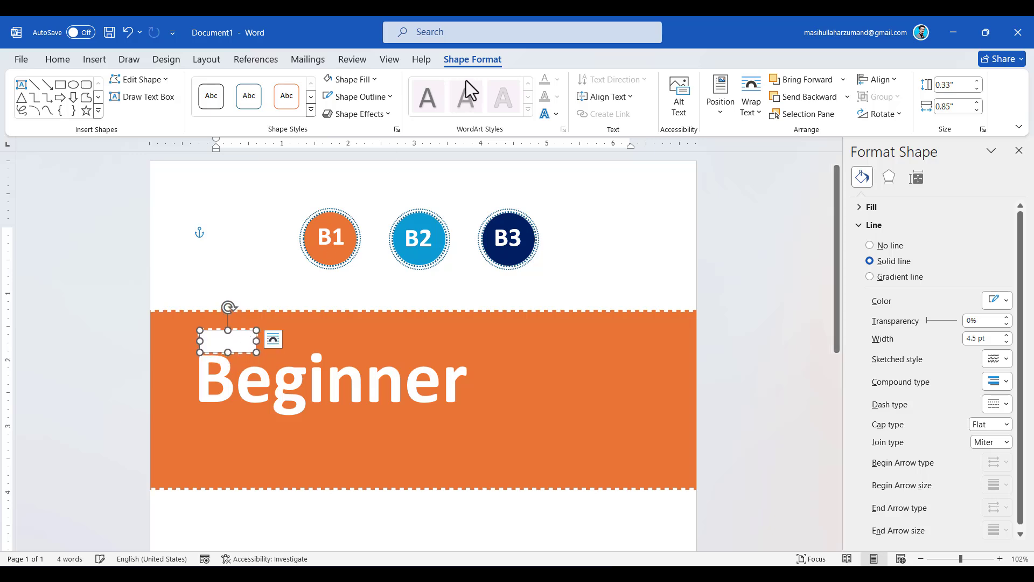
{"action": "left_click", "coordinate": [391, 97]}
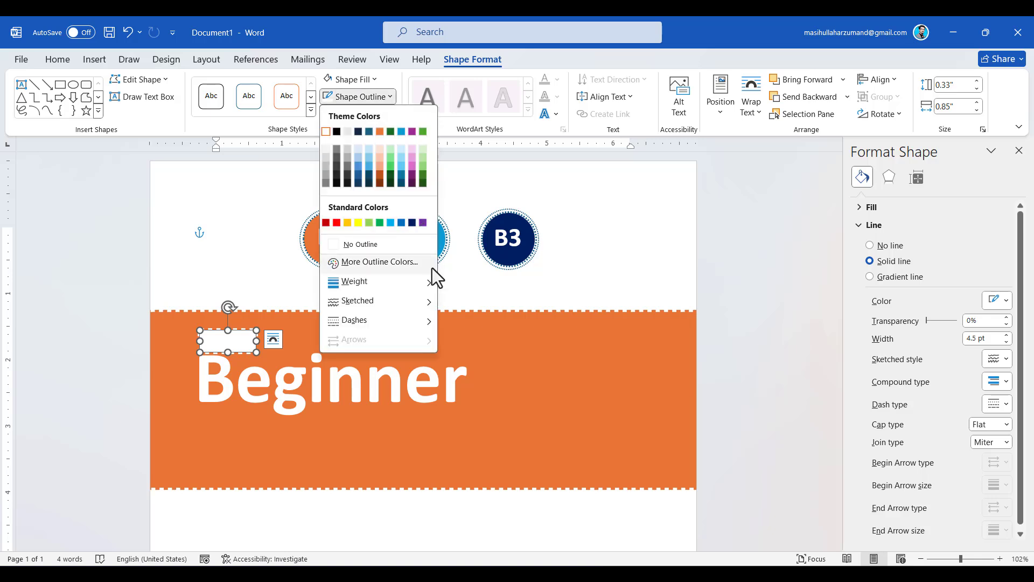
{"action": "mouse_move", "coordinate": [422, 285]}
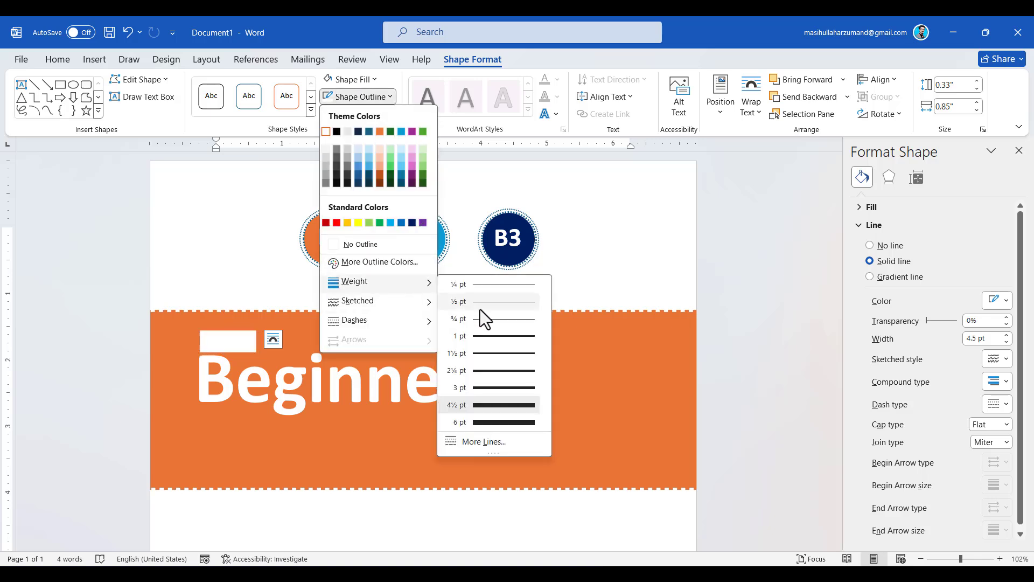
{"action": "left_click", "coordinate": [507, 336]}
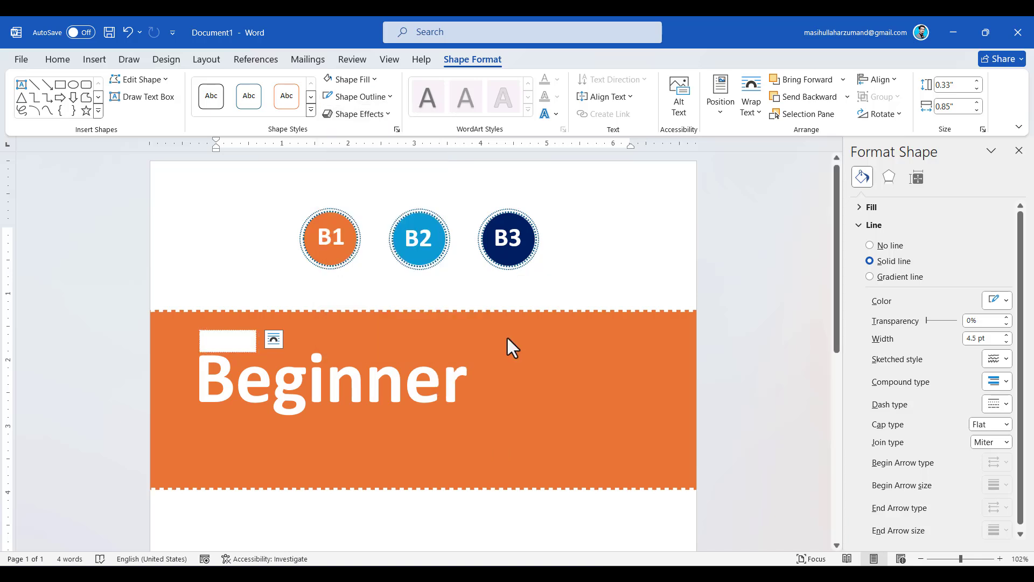
Step: Duplicate the Beginner text box and place the copy below the original, across the orange banner's lower edge
{"action": "left_click", "coordinate": [289, 384]}
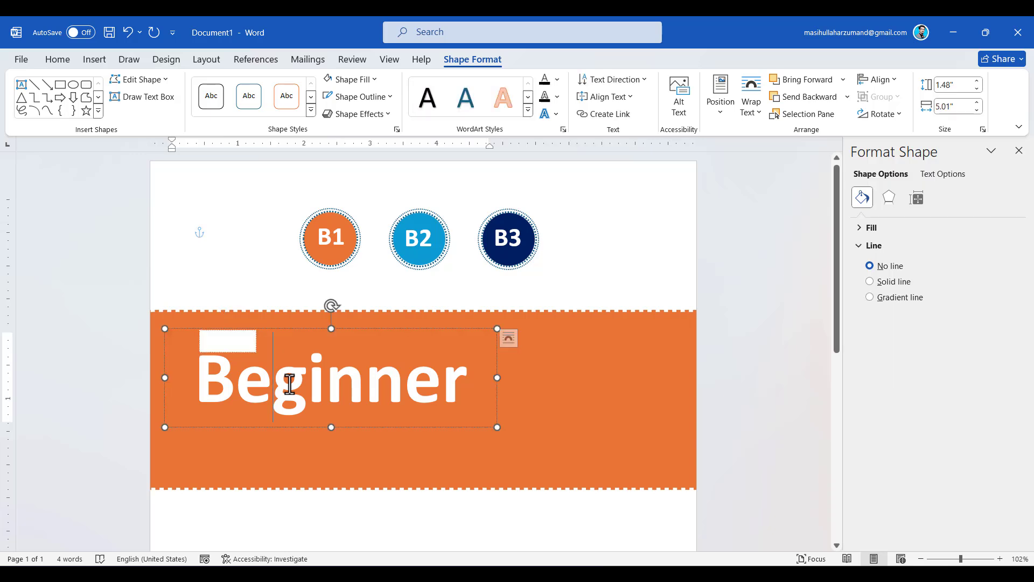
{"action": "left_click", "coordinate": [309, 325]}
{"action": "key", "text": "ctrl+c"}
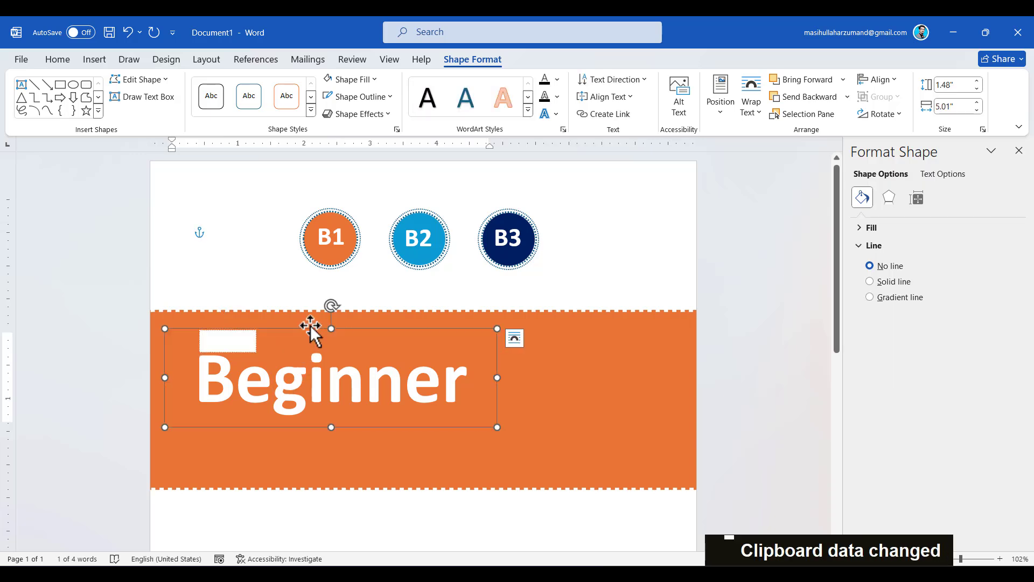
{"action": "key", "text": "ctrl+v"}
{"action": "left_click_drag", "start_coordinate": [354, 340], "coordinate": [428, 402]}
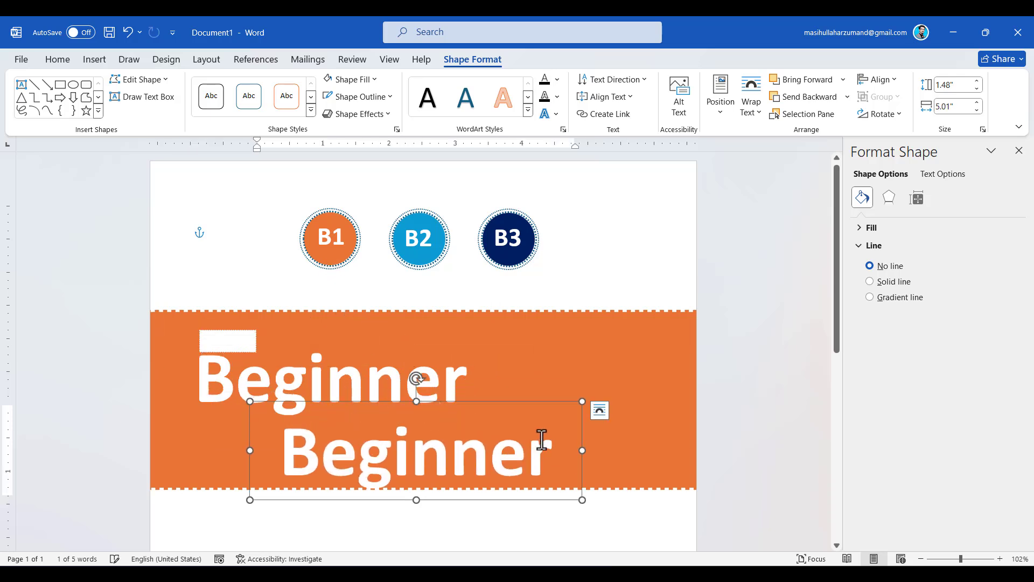
Step: Set the copied Beginner text to font size 15 and replace it with "CIT"
{"action": "left_click_drag", "start_coordinate": [542, 439], "coordinate": [285, 455]}
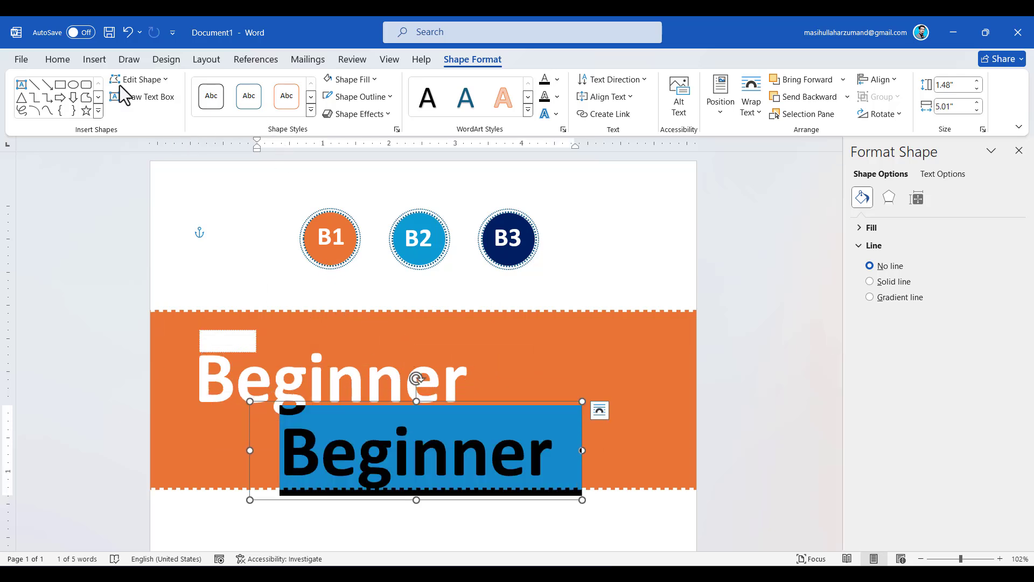
{"action": "left_click", "coordinate": [57, 60]}
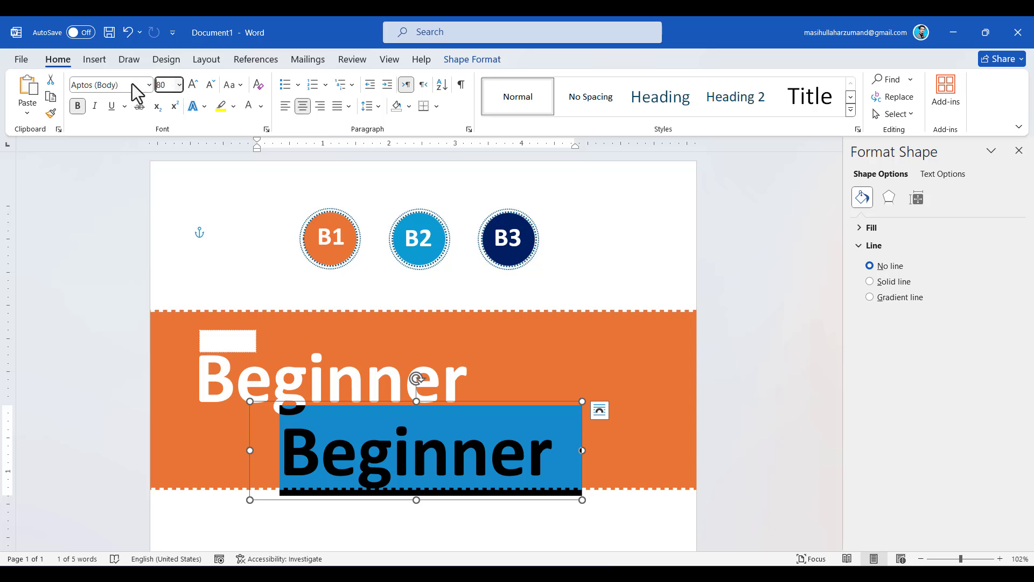
{"action": "type", "text": "15"}
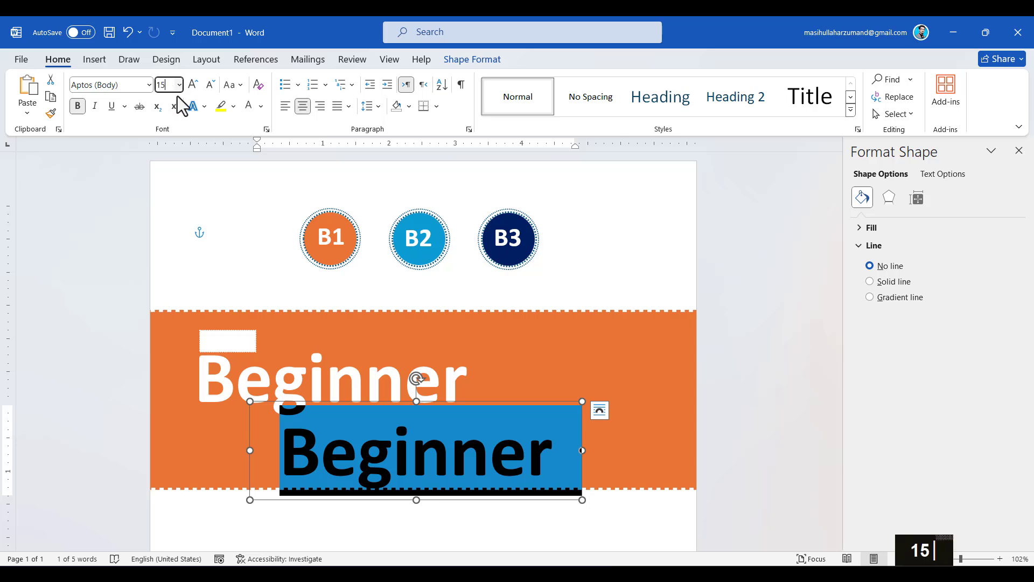
{"action": "key", "text": "Return"}
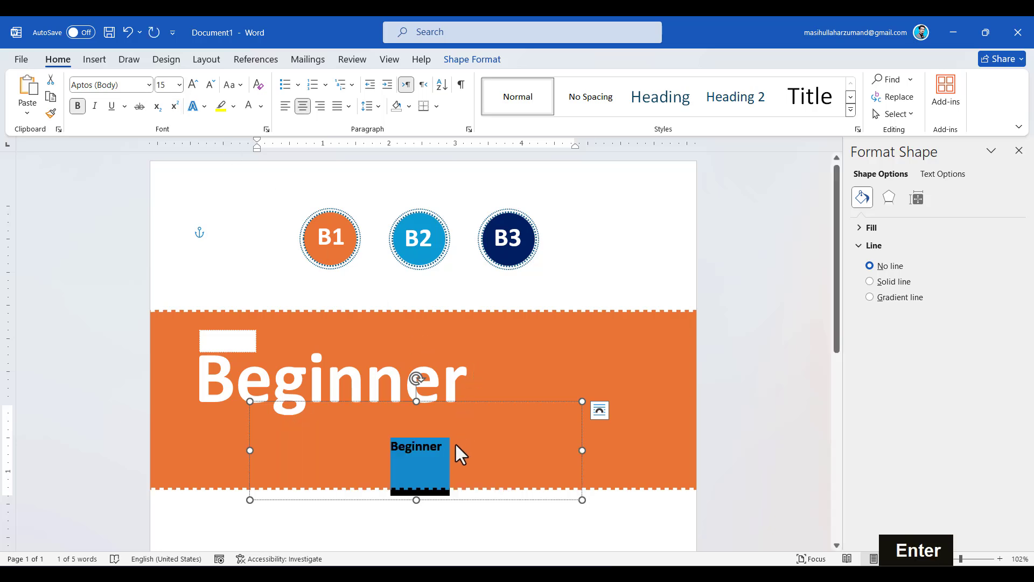
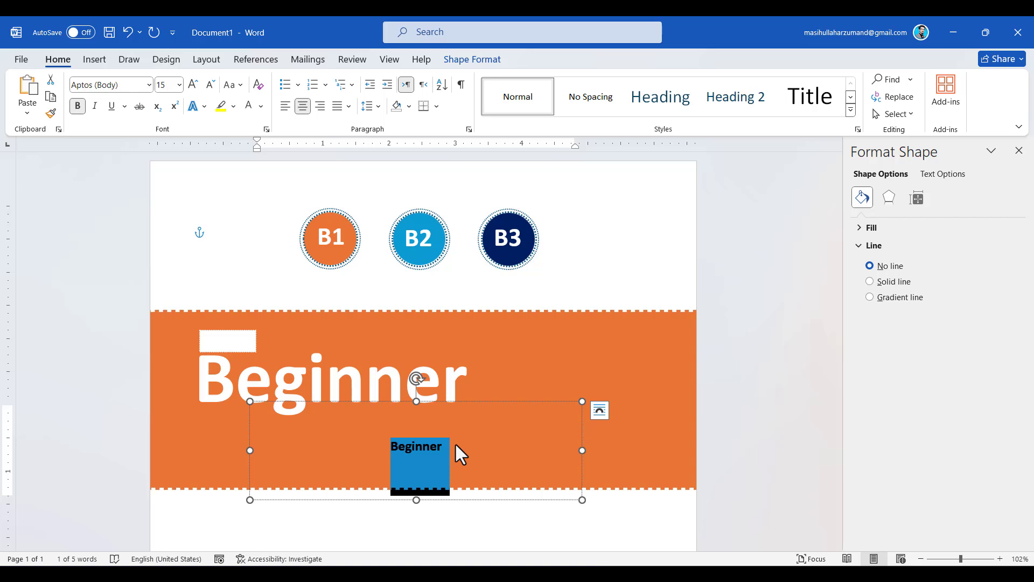
{"action": "type", "text": "CIT"}
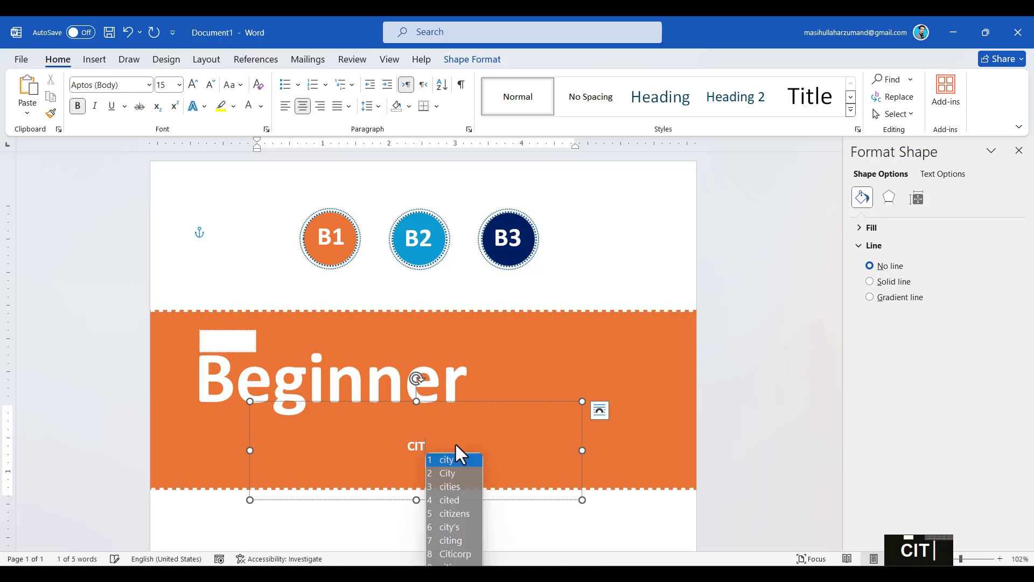
Step: Shrink the CIT text box and place it above the Beginner title, and narrow the white rectangle beside it
{"action": "left_click_drag", "start_coordinate": [429, 445], "coordinate": [386, 443]}
{"action": "left_click_drag", "start_coordinate": [582, 500], "coordinate": [315, 319]}
{"action": "left_click", "coordinate": [228, 347]}
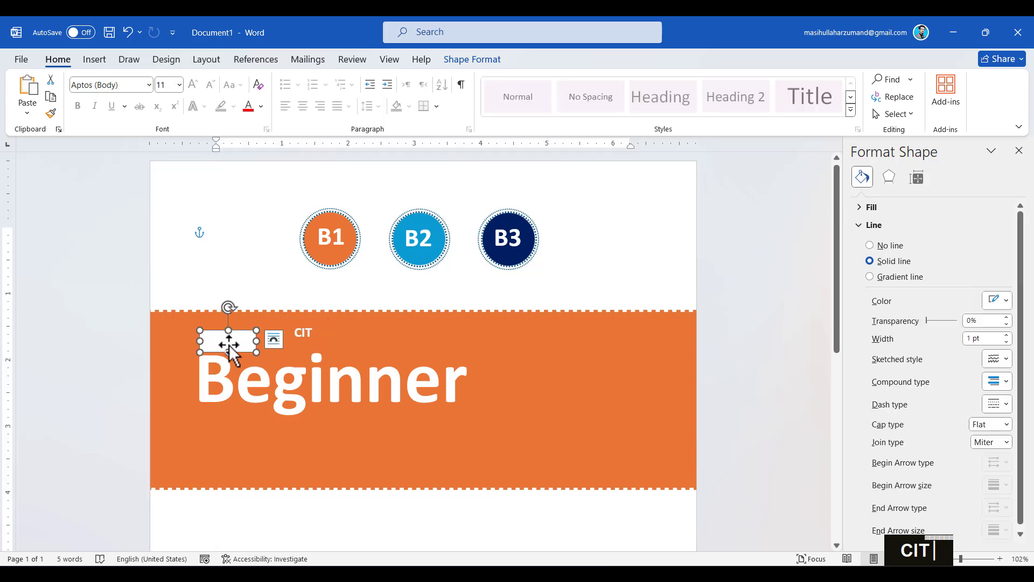
{"action": "left_click_drag", "start_coordinate": [255, 342], "coordinate": [232, 335]}
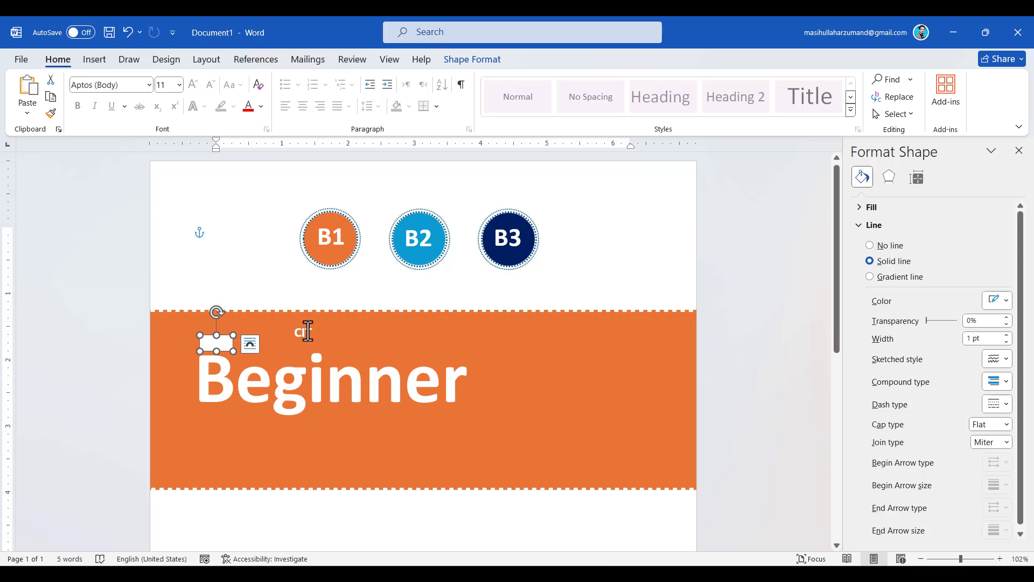
Step: Set the font colour of the CIT text to black
{"action": "left_click", "coordinate": [307, 332]}
{"action": "key", "text": "ctrl+a"}
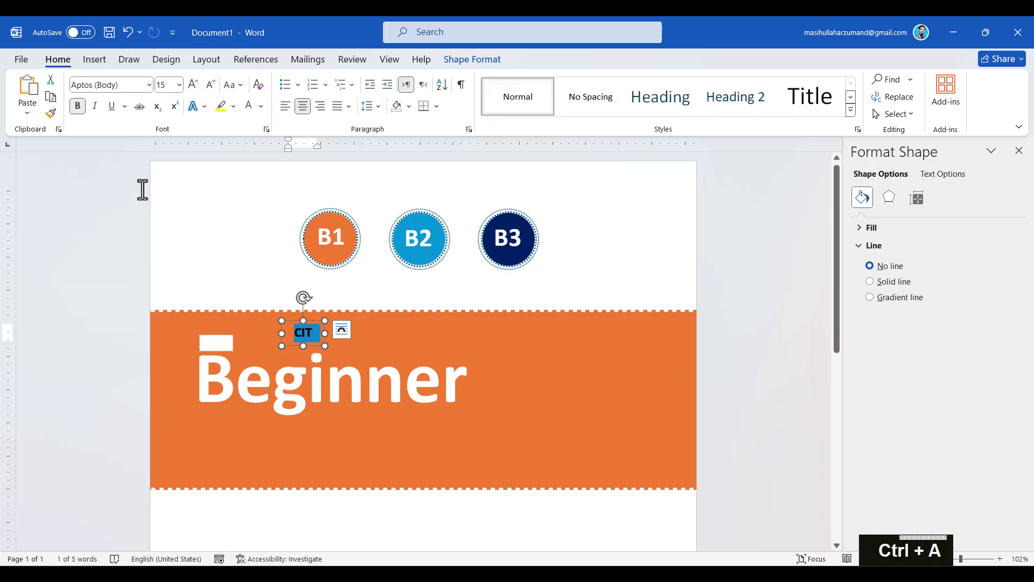
{"action": "left_click", "coordinate": [233, 106]}
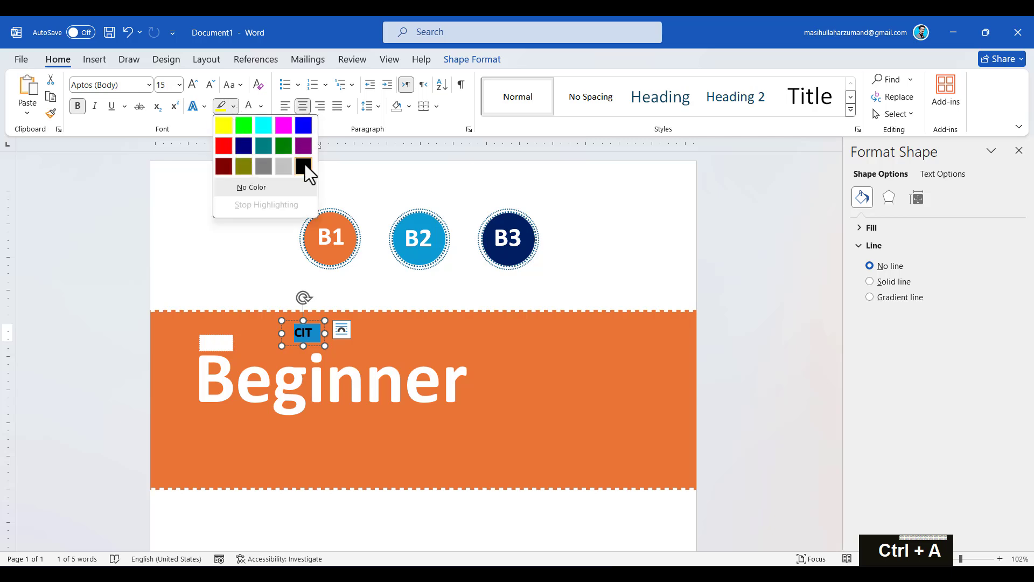
{"action": "left_click", "coordinate": [256, 109]}
{"action": "left_click", "coordinate": [264, 104]}
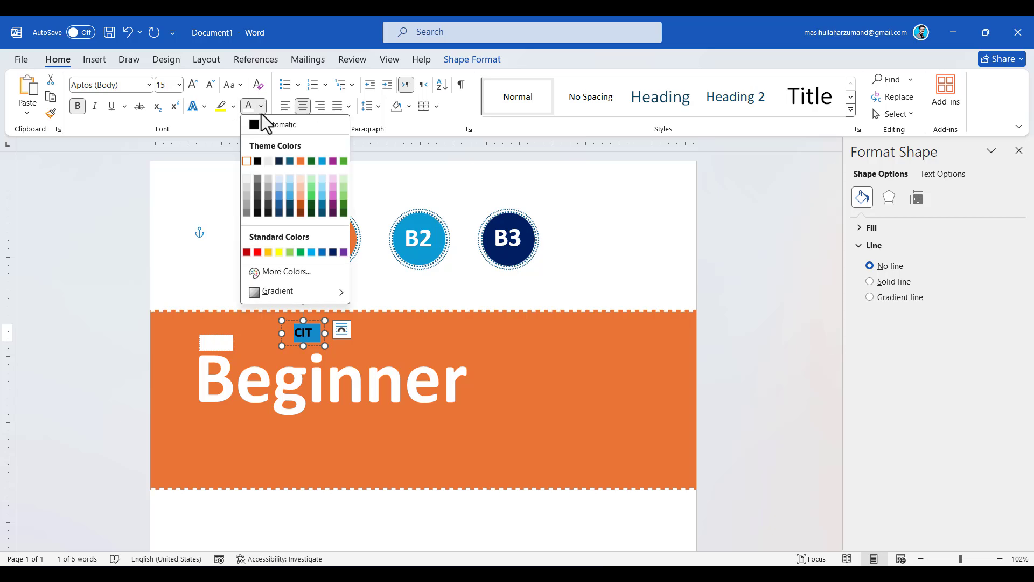
{"action": "left_click", "coordinate": [258, 161]}
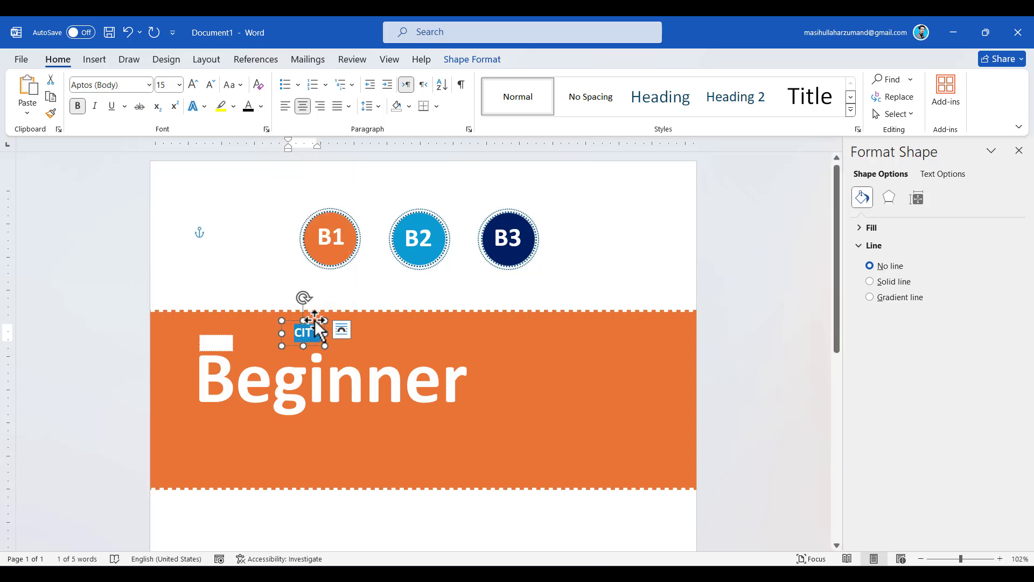
Step: Place the CIT text box over the white rectangle, nudged up to centre it, and colour its text orange
{"action": "left_click_drag", "start_coordinate": [318, 328], "coordinate": [227, 338]}
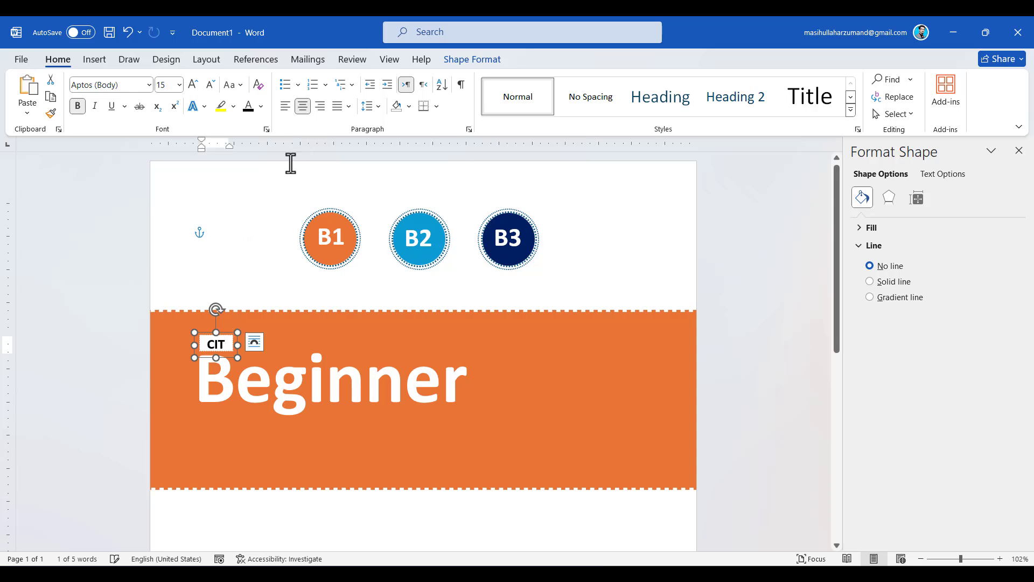
{"action": "left_click", "coordinate": [260, 107]}
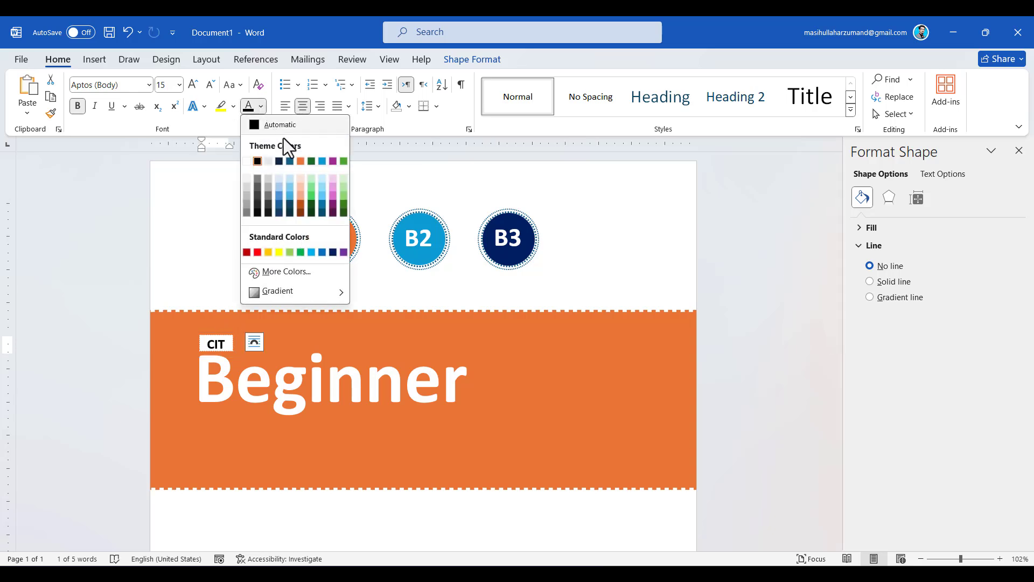
{"action": "left_click", "coordinate": [299, 161]}
{"action": "key", "text": "Up"}
{"action": "key", "text": "Up"}
{"action": "key", "text": "Up"}
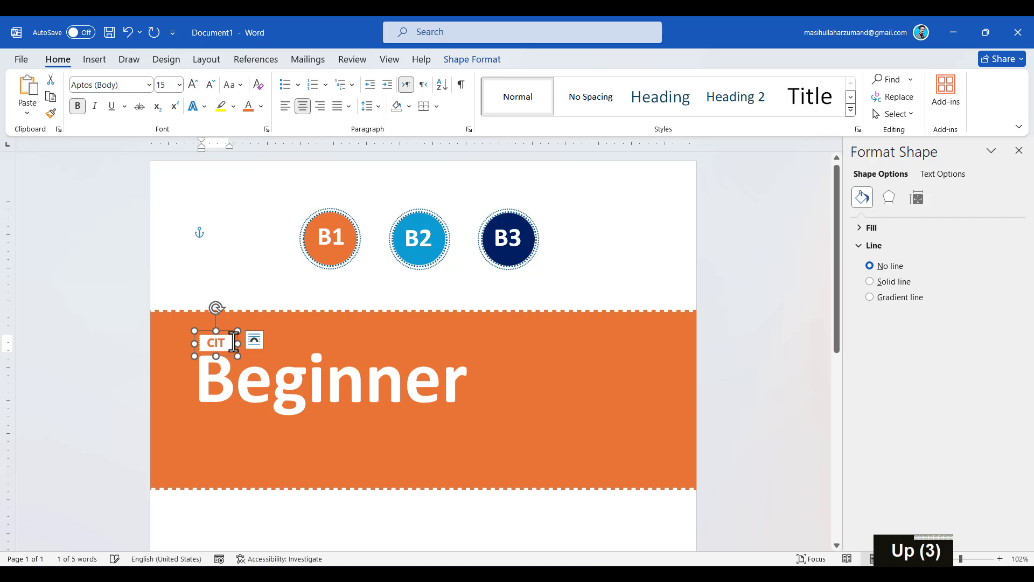
{"action": "left_click", "coordinate": [271, 247]}
Step: Shorten the orange banner by raising its bottom edge closer to the Beginner title
{"action": "scroll", "coordinate": [271, 247], "scroll_direction": "down", "scroll_amount": 4}
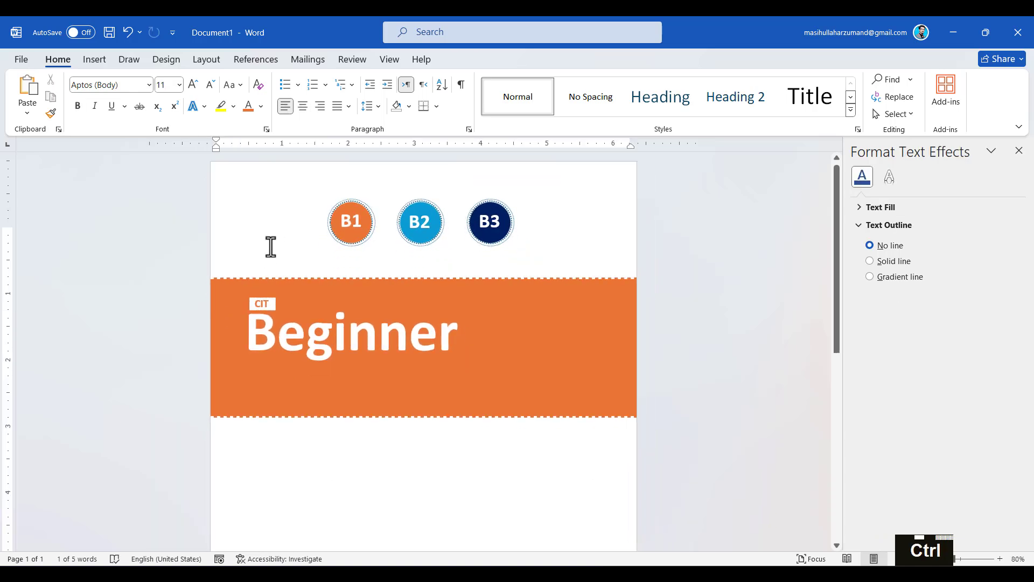
{"action": "left_click", "coordinate": [422, 295]}
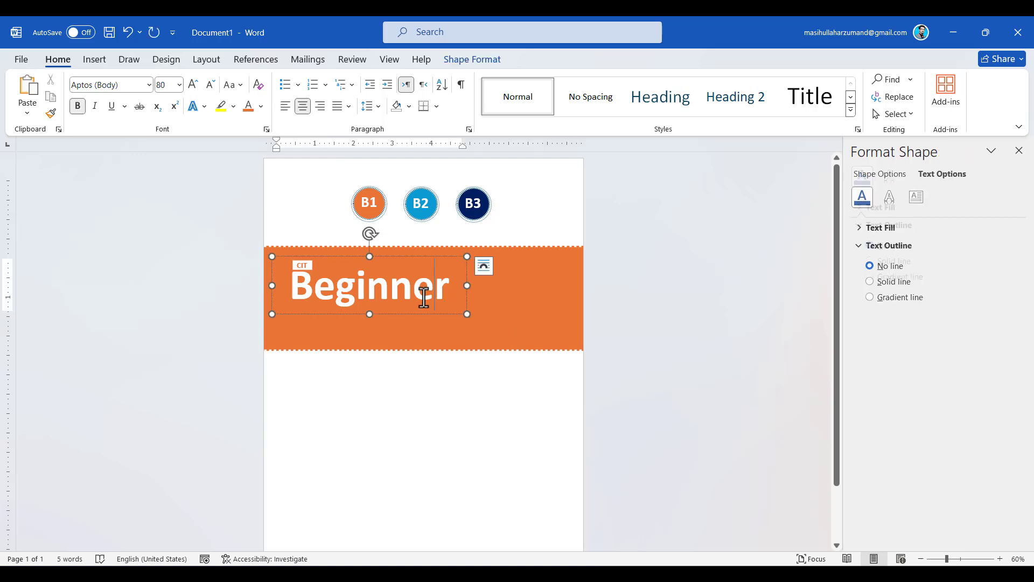
{"action": "left_click_drag", "start_coordinate": [424, 350], "coordinate": [419, 326]}
{"action": "left_click", "coordinate": [453, 397]}
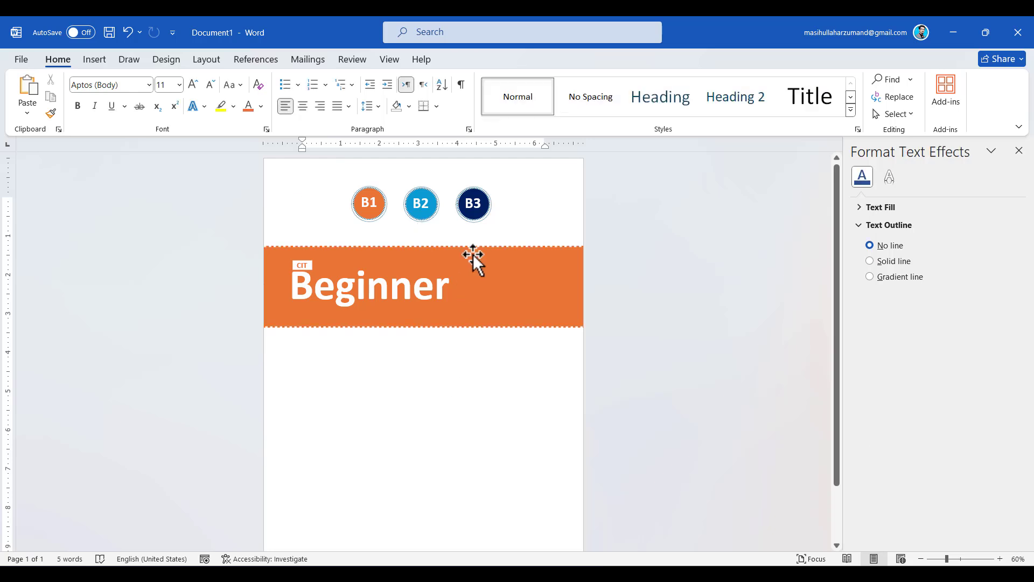
Step: Duplicate the B3 badge and place the copy on the orange banner, to the right of the Beginner title
{"action": "scroll", "coordinate": [526, 275], "scroll_direction": "up", "scroll_amount": 5, "text": "ctrl"}
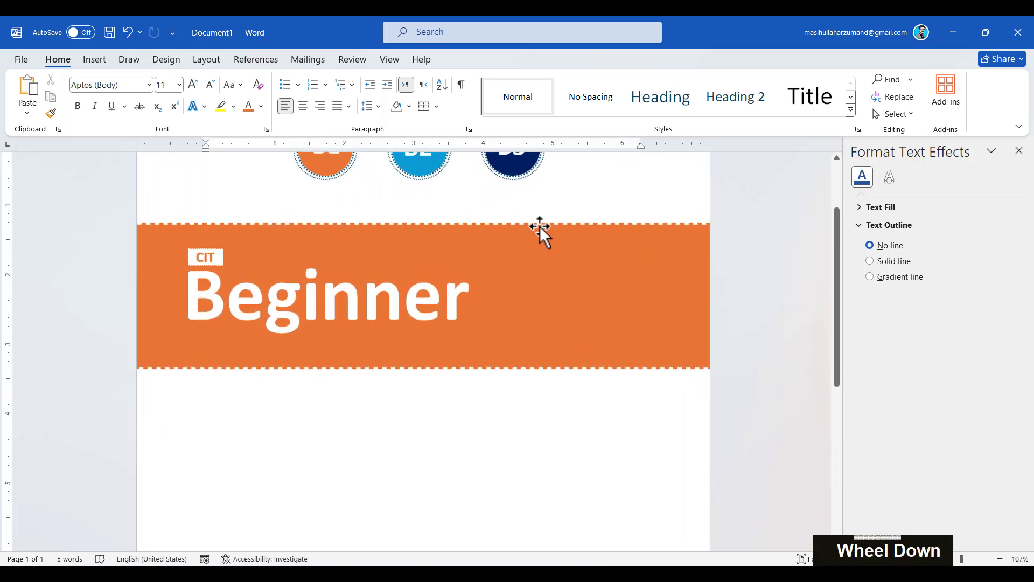
{"action": "scroll", "coordinate": [539, 225], "scroll_direction": "up", "scroll_amount": 1}
{"action": "left_click", "coordinate": [539, 225]}
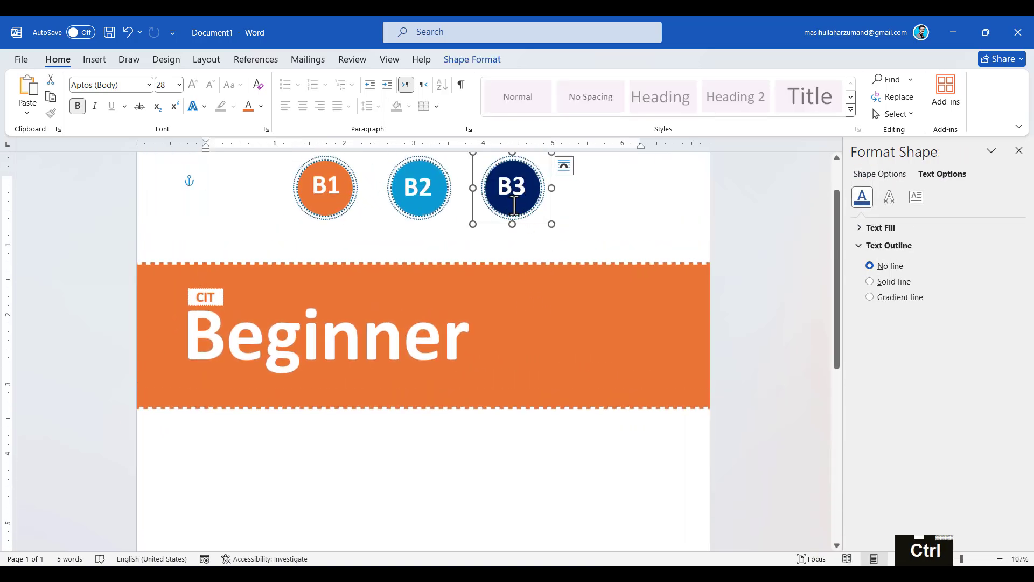
{"action": "key", "text": "ctrl+c"}
{"action": "key", "text": "ctrl+v"}
{"action": "left_click_drag", "start_coordinate": [524, 201], "coordinate": [538, 200]}
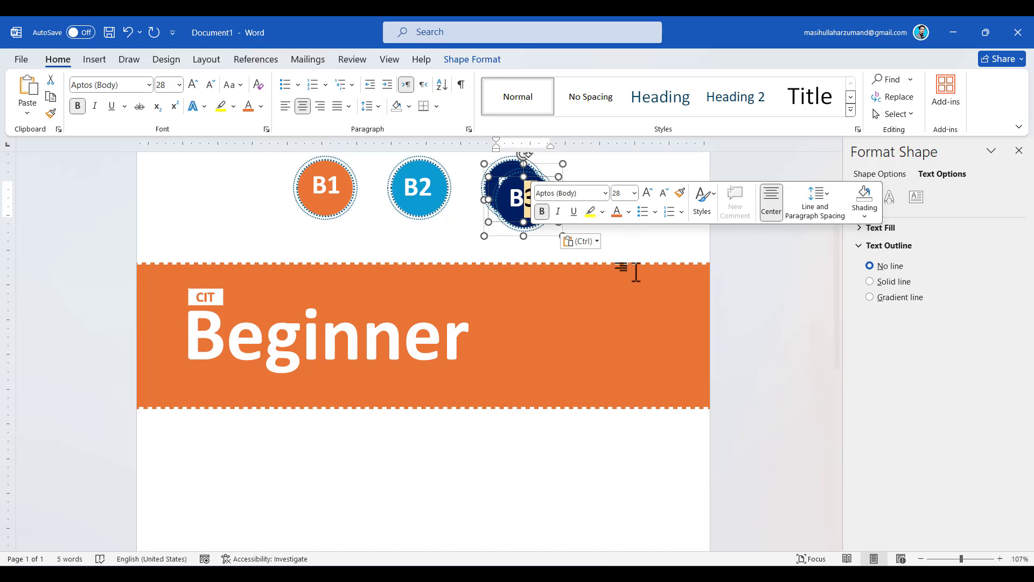
{"action": "left_click", "coordinate": [625, 439]}
{"action": "left_click", "coordinate": [550, 168]}
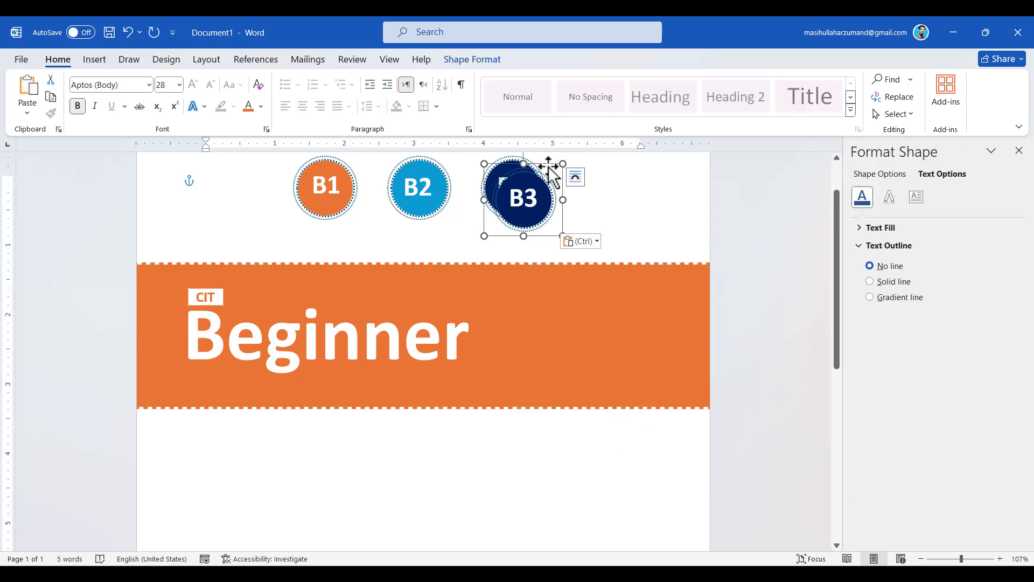
{"action": "left_click_drag", "start_coordinate": [550, 167], "coordinate": [601, 295]}
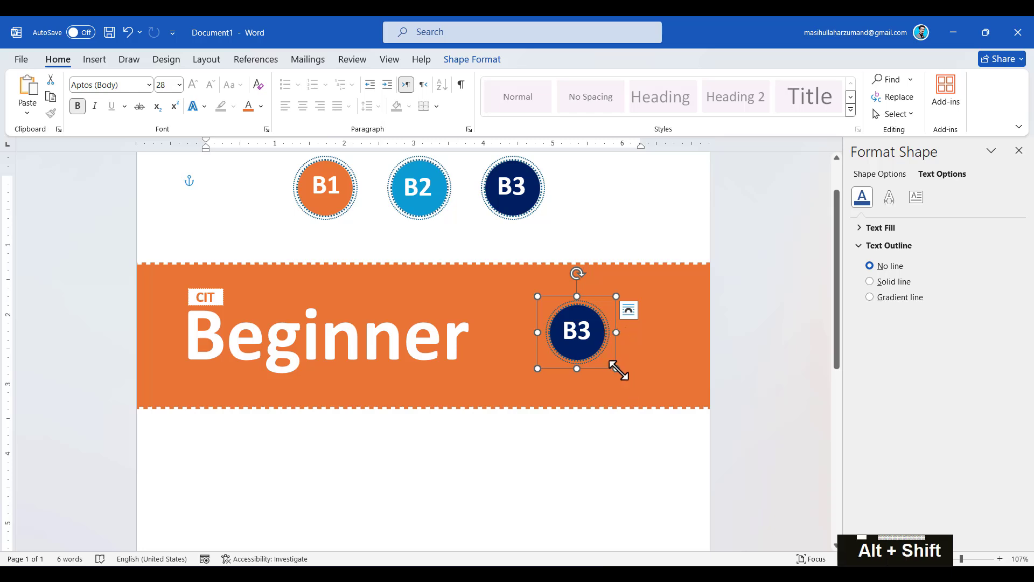
Step: Enlarge the copied badge until its circle is about 1.32 inches across, and centre it vertically on the banner
{"action": "left_click_drag", "start_coordinate": [616, 369], "coordinate": [658, 398]}
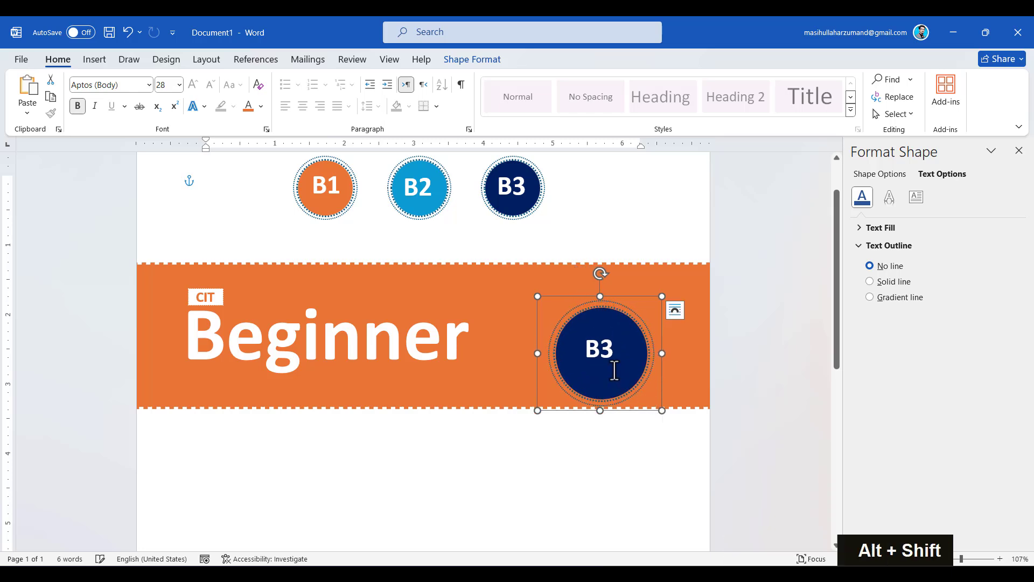
{"action": "left_click", "coordinate": [600, 346]}
{"action": "left_click_drag", "start_coordinate": [618, 293], "coordinate": [595, 274]}
{"action": "left_click", "coordinate": [598, 232]}
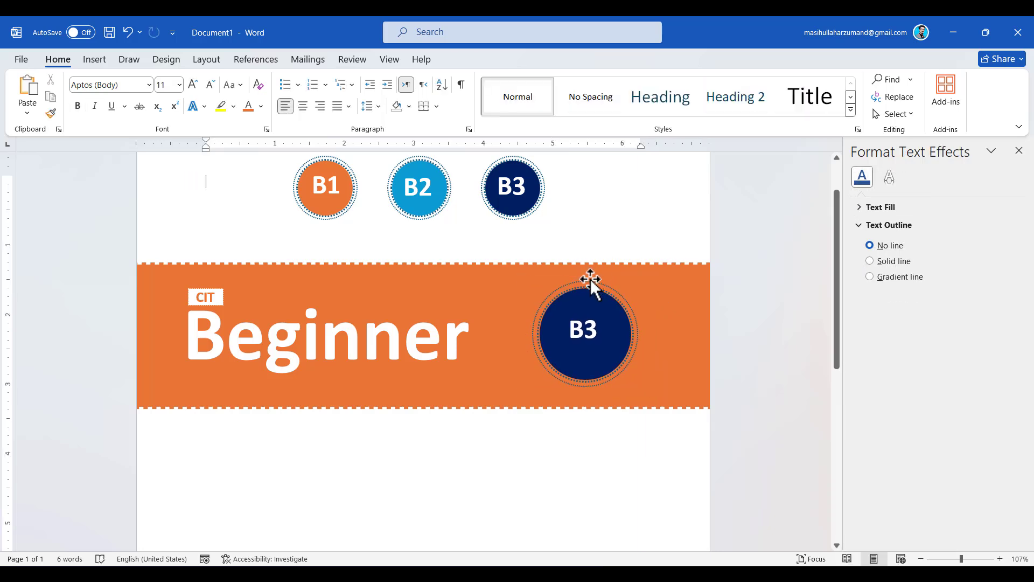
Step: Replace the B3 text in the enlarged badge with 1
{"action": "left_click", "coordinate": [591, 324]}
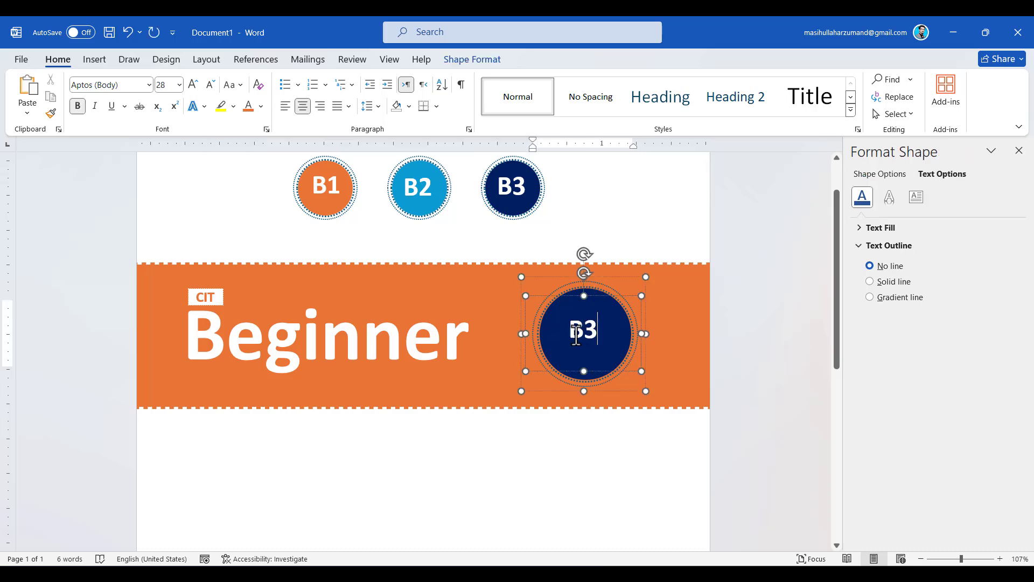
{"action": "left_click_drag", "start_coordinate": [599, 329], "coordinate": [544, 331]}
{"action": "type", "text": "1"}
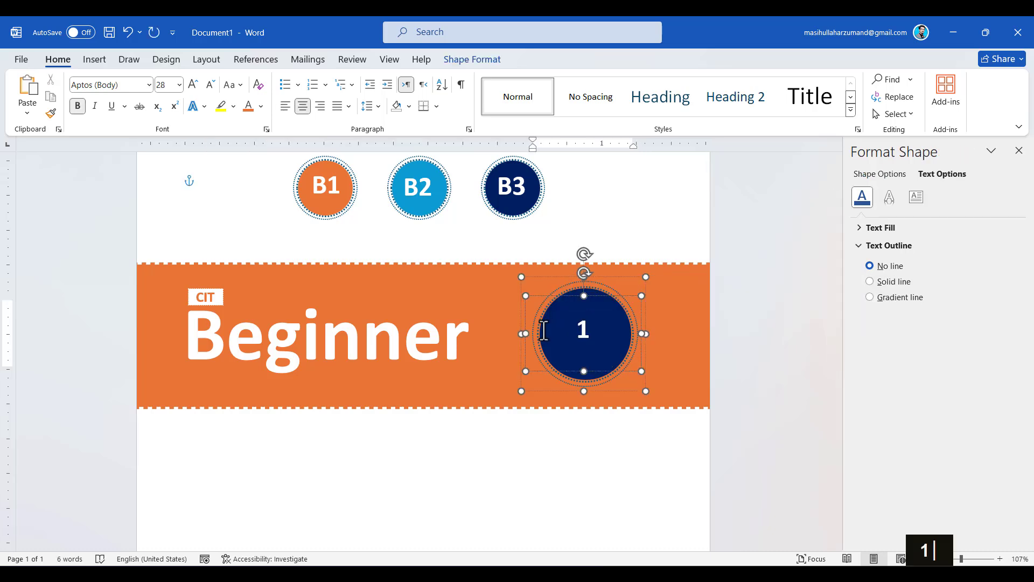
Step: Reduce the height of the number's text box to about 0.81 inches and nudge it down to centre the 1
{"action": "scroll", "coordinate": [543, 332], "scroll_direction": "up", "scroll_amount": 1}
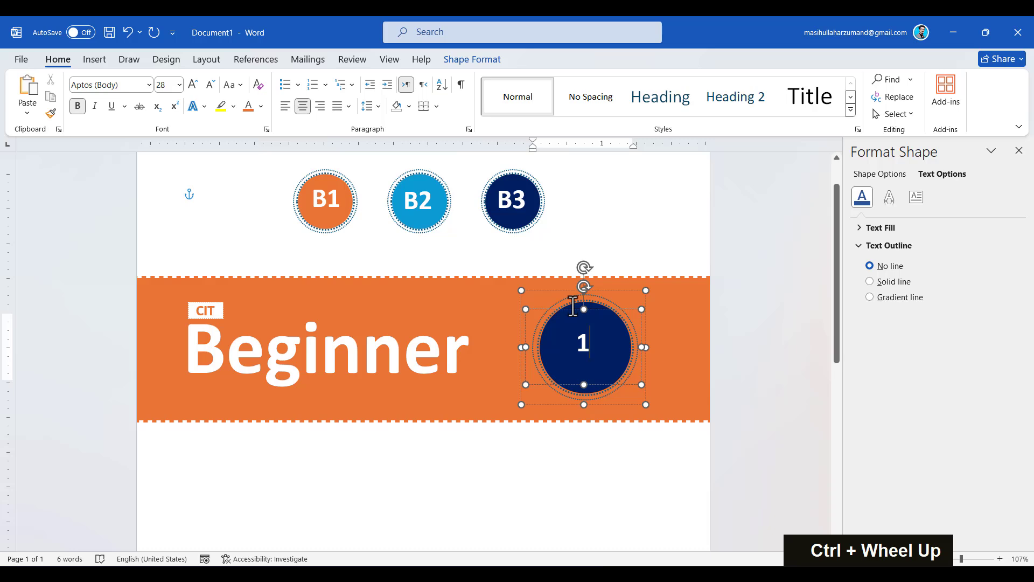
{"action": "key", "text": "shift+Down"}
{"action": "key", "text": "shift+Down"}
{"action": "key", "text": "shift+Down"}
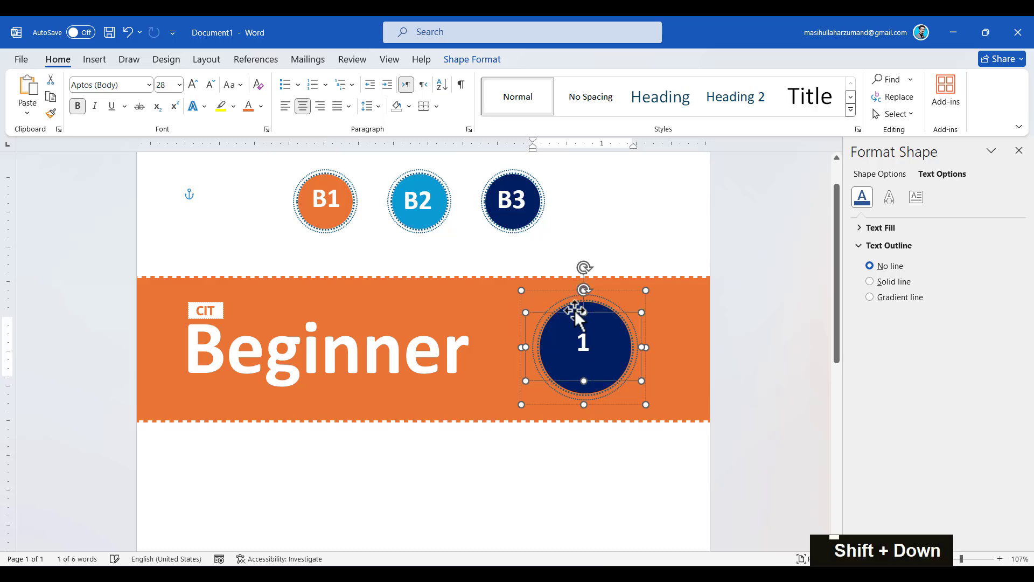
{"action": "key", "text": "Down"}
{"action": "key", "text": "Down"}
{"action": "key", "text": "Down"}
{"action": "key", "text": "Down"}
{"action": "key", "text": "Down"}
{"action": "key", "text": "Down"}
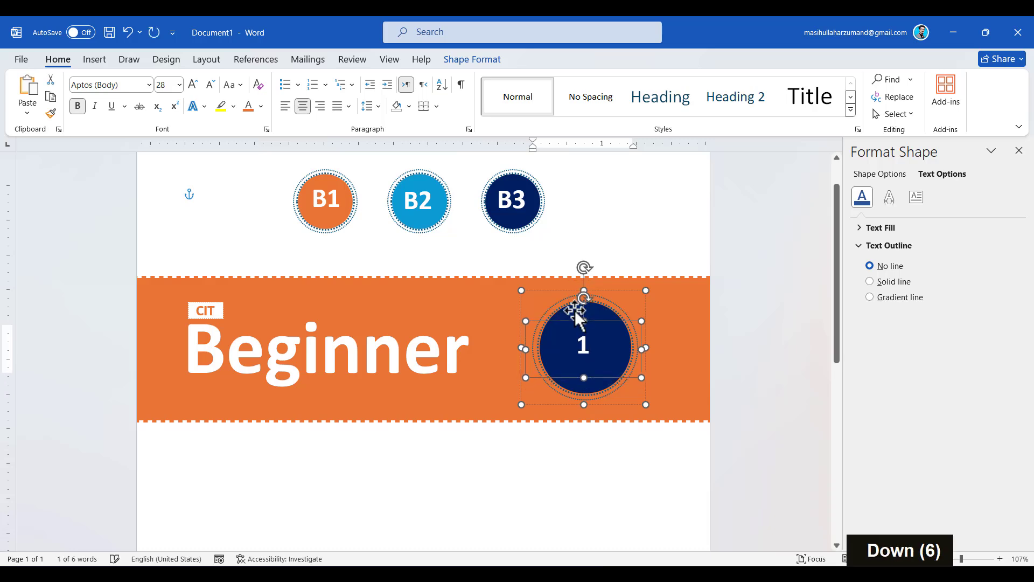
Step: Change the fill of the enlarged badge's inner circle to white
{"action": "left_click", "coordinate": [574, 309]}
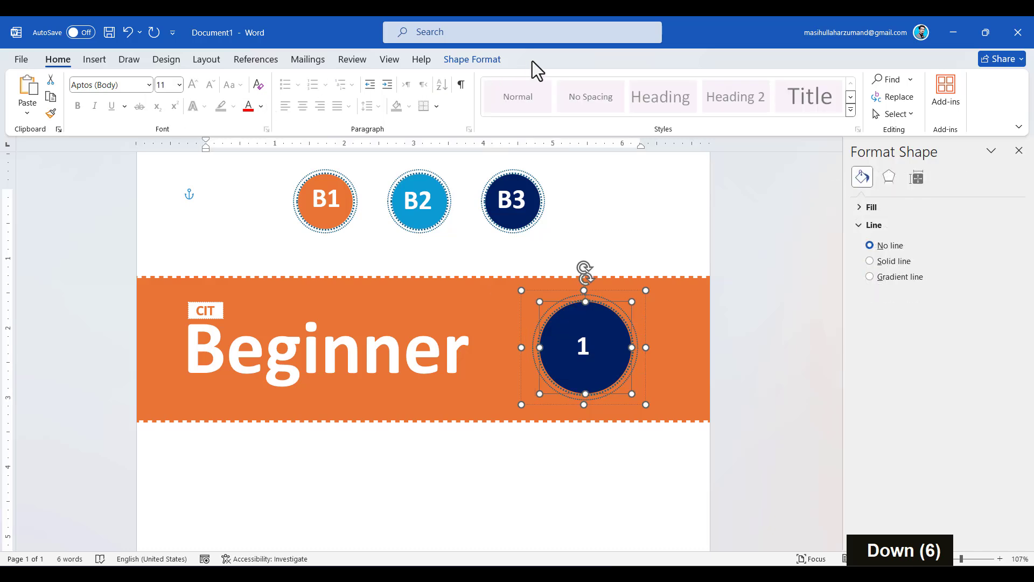
{"action": "left_click", "coordinate": [474, 60]}
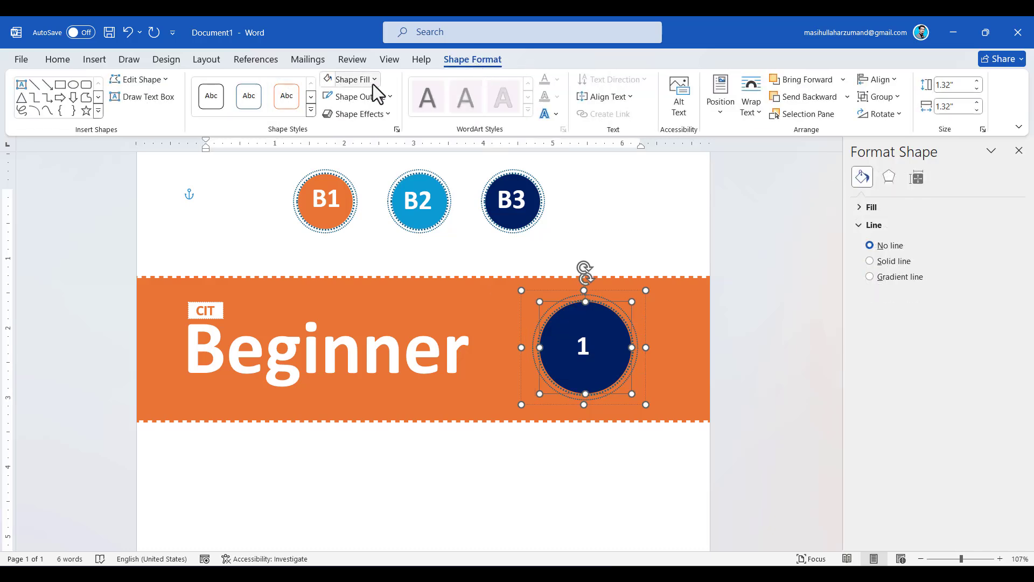
{"action": "left_click", "coordinate": [370, 82]}
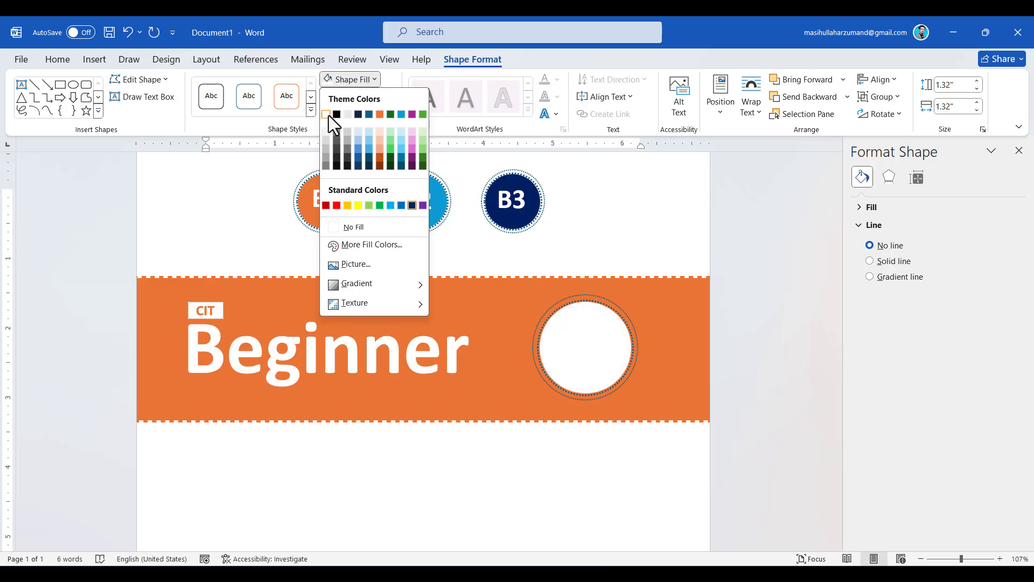
{"action": "left_click", "coordinate": [327, 114]}
{"action": "scroll", "coordinate": [576, 288], "scroll_direction": "up", "scroll_amount": 1, "text": "ctrl"}
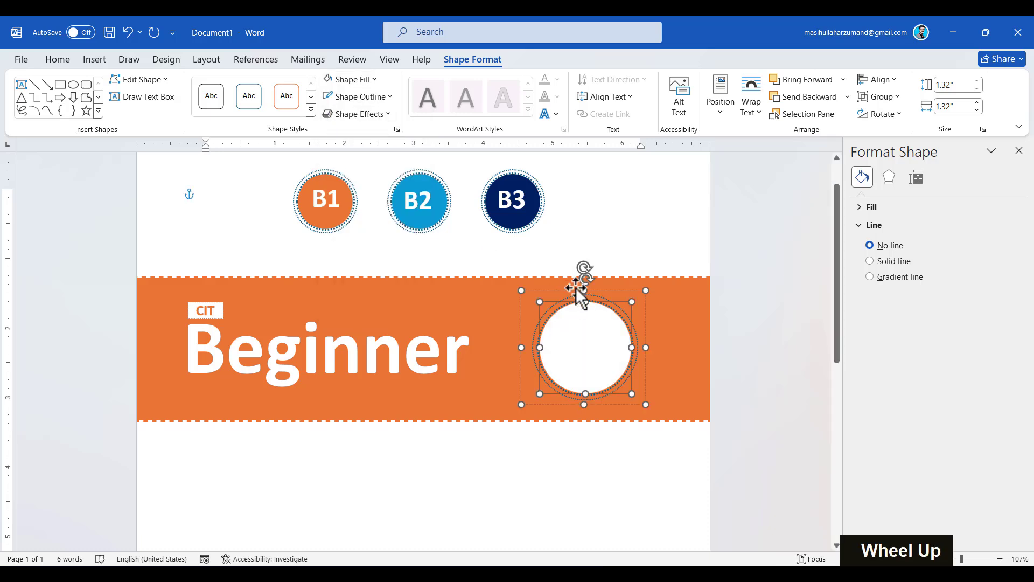
Step: Set the font colour of the 1 inside the white circle to orange
{"action": "double_click", "coordinate": [578, 342]}
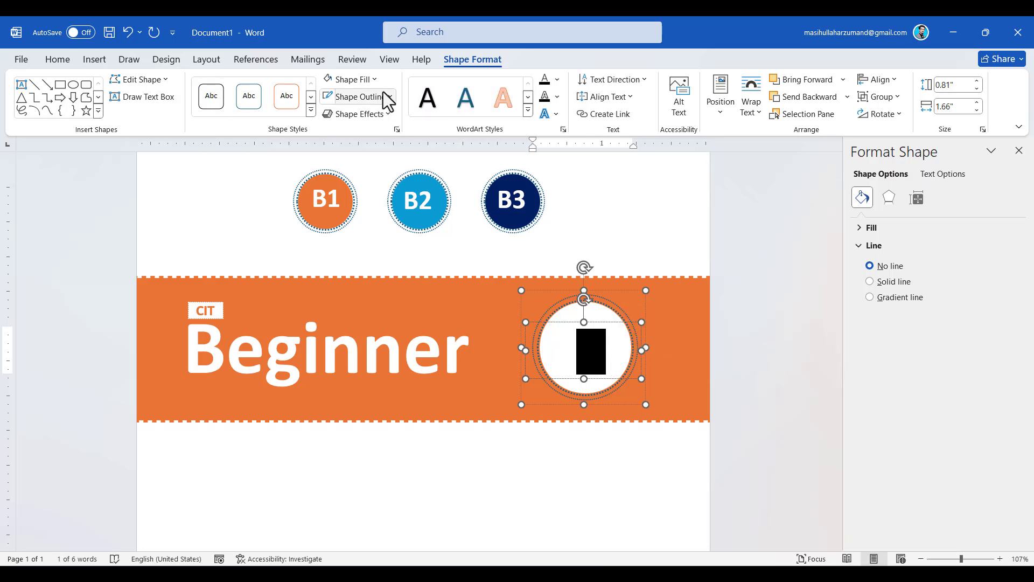
{"action": "left_click", "coordinate": [57, 59]}
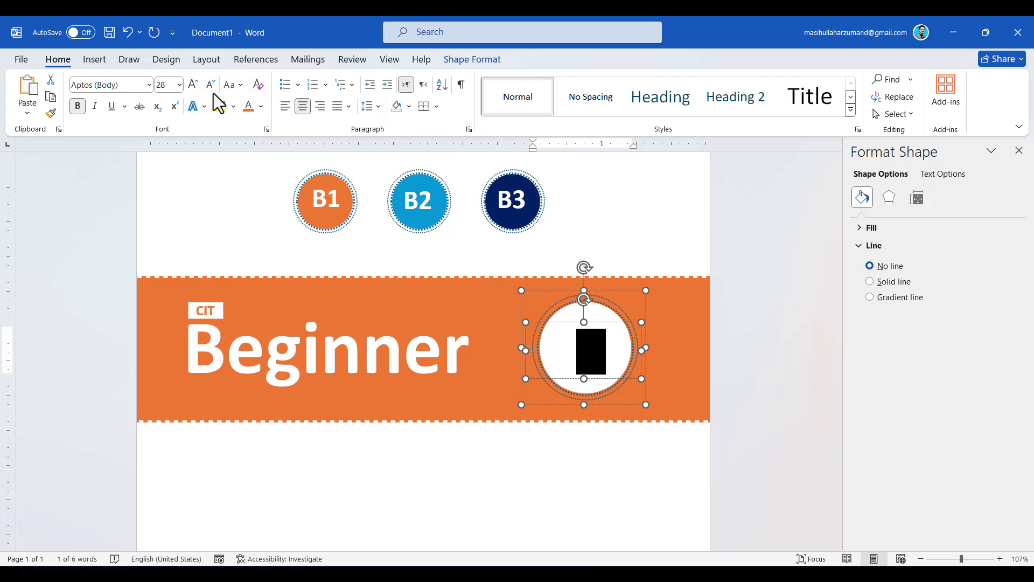
{"action": "left_click", "coordinate": [262, 109]}
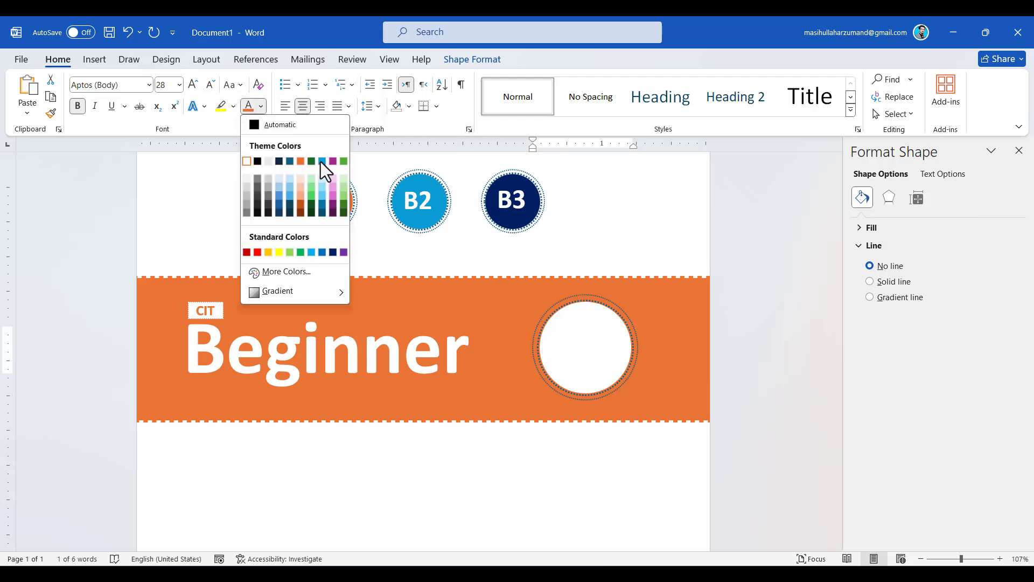
{"action": "left_click", "coordinate": [301, 161]}
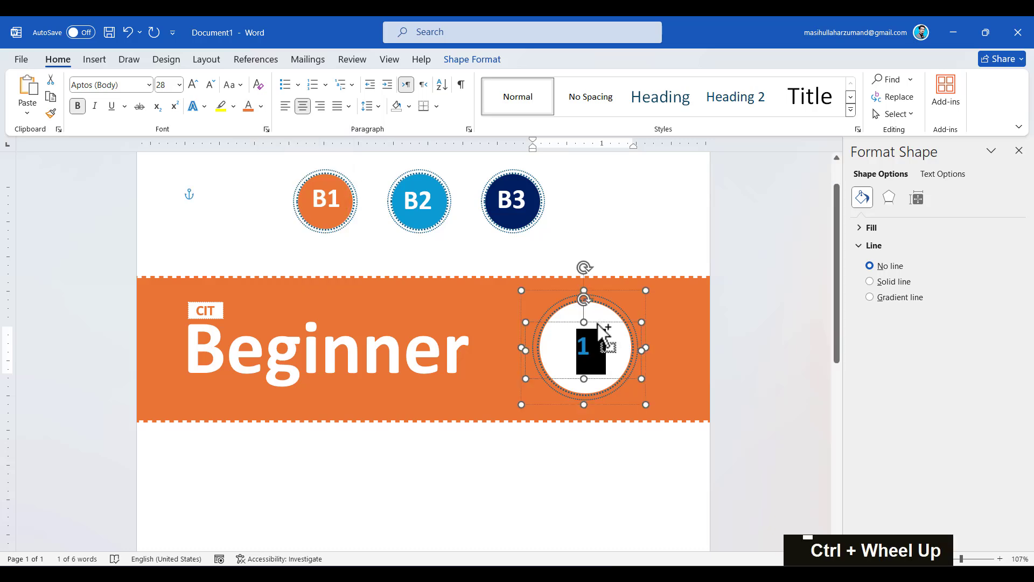
{"action": "left_click", "coordinate": [687, 363]}
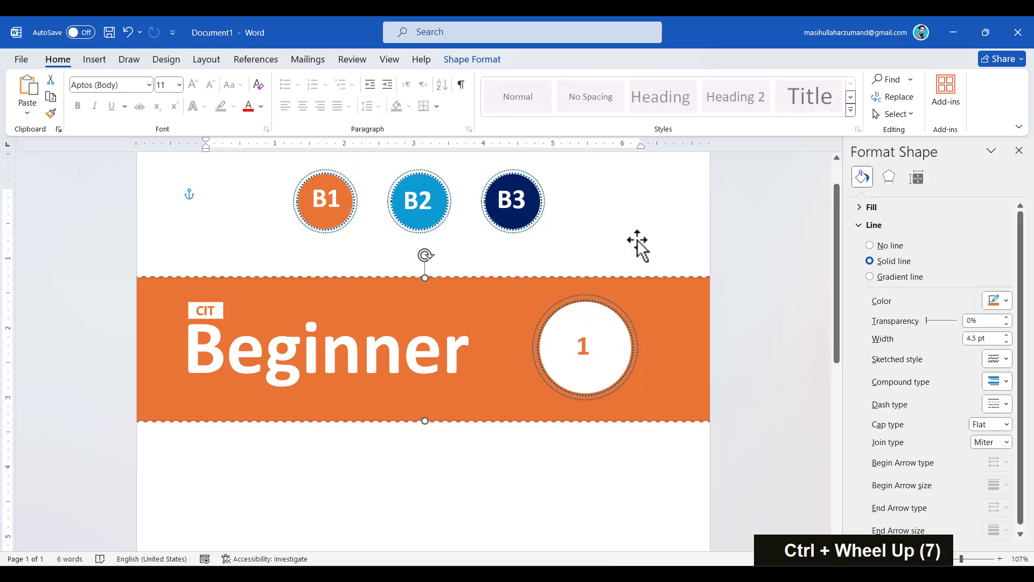
Step: Delete the outer dotted ring around the white number circle in the Beginner banner
{"action": "scroll", "coordinate": [636, 231], "scroll_direction": "up", "scroll_amount": 5, "text": "ctrl"}
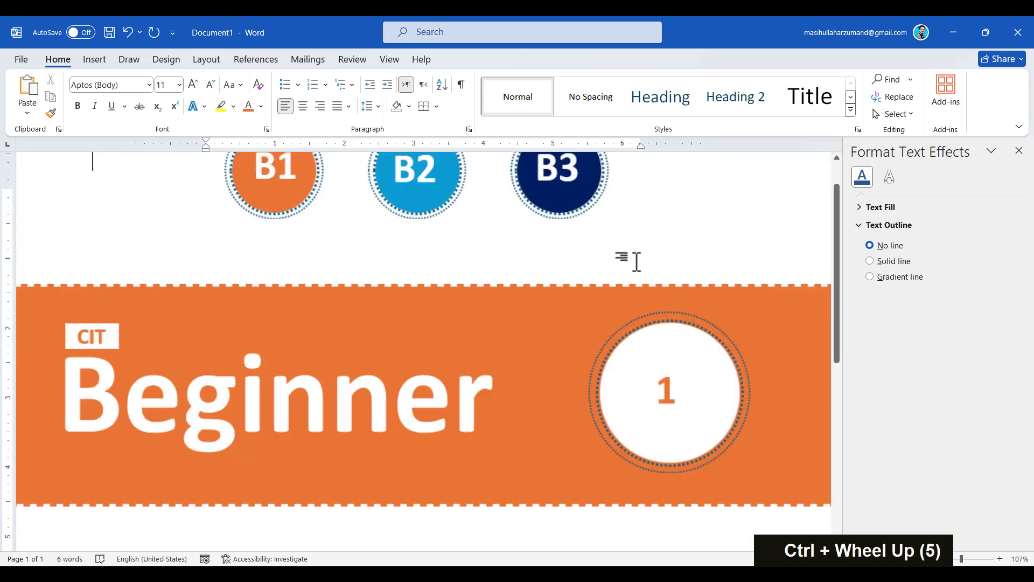
{"action": "scroll", "coordinate": [636, 263], "scroll_direction": "right", "scroll_amount": 3}
{"action": "scroll", "coordinate": [637, 263], "scroll_direction": "down", "scroll_amount": 5}
{"action": "left_click", "coordinate": [560, 259]}
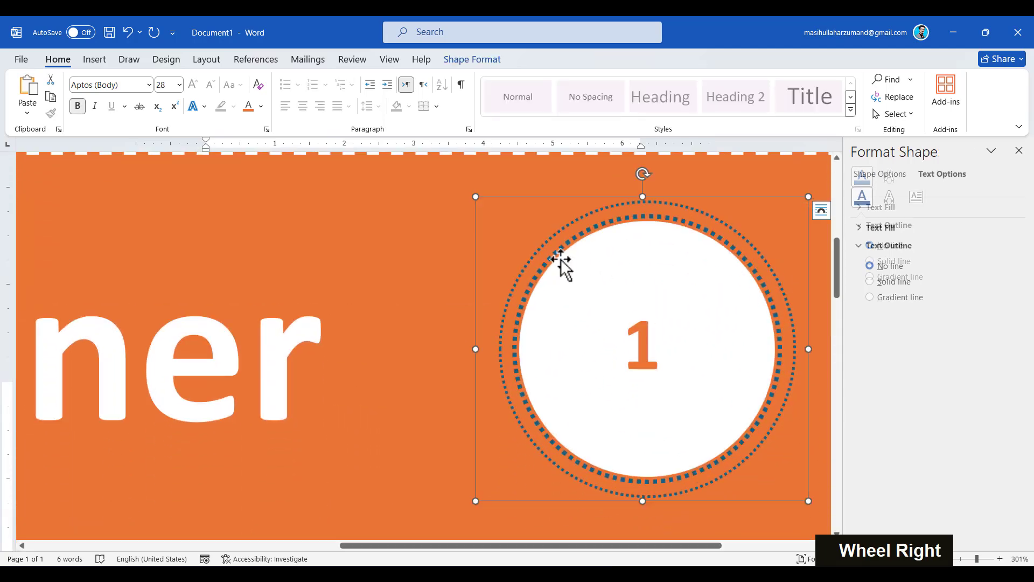
{"action": "double_click", "coordinate": [550, 257]}
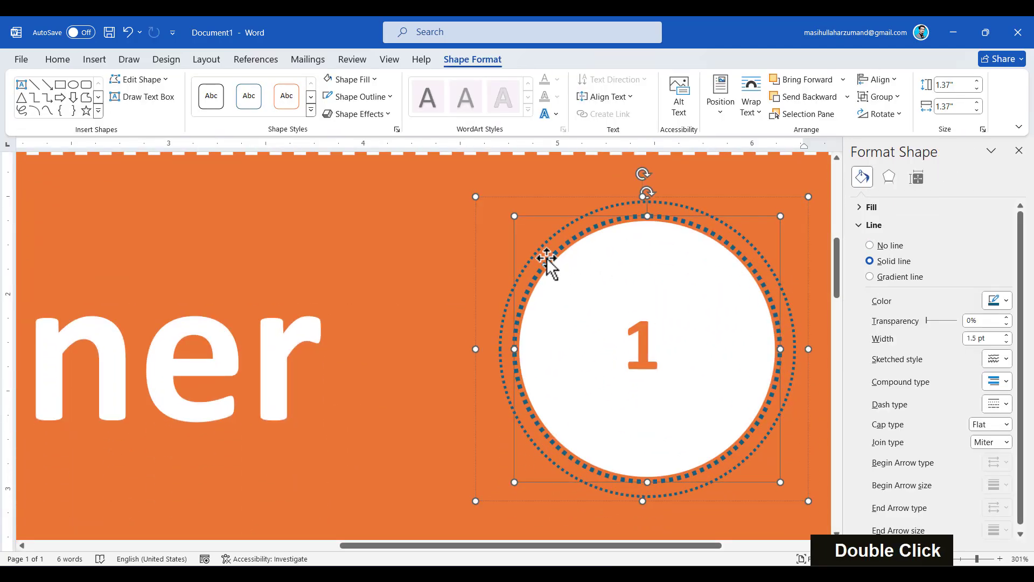
{"action": "double_click", "coordinate": [508, 295]}
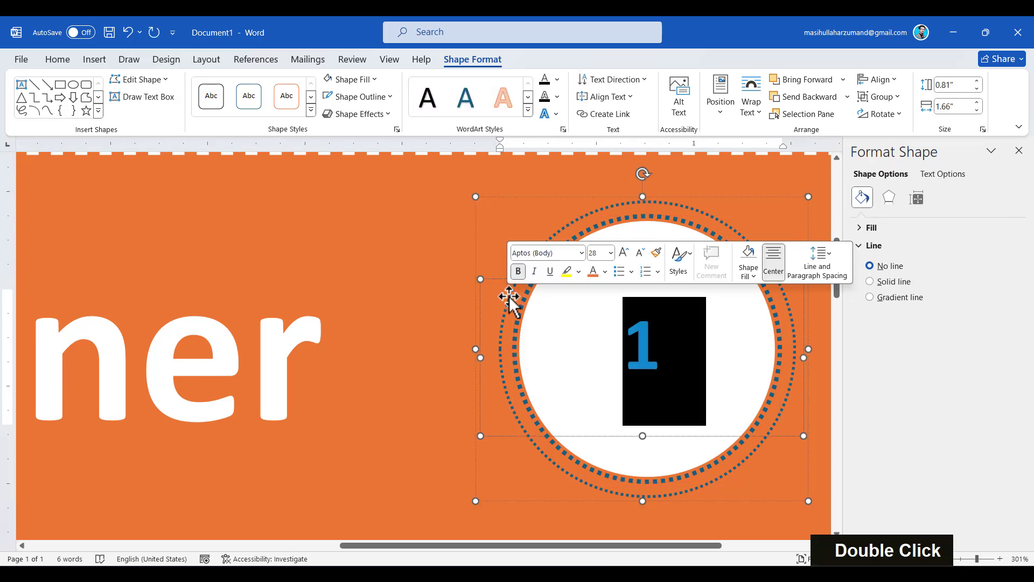
{"action": "left_click", "coordinate": [553, 237]}
{"action": "key", "text": "Delete"}
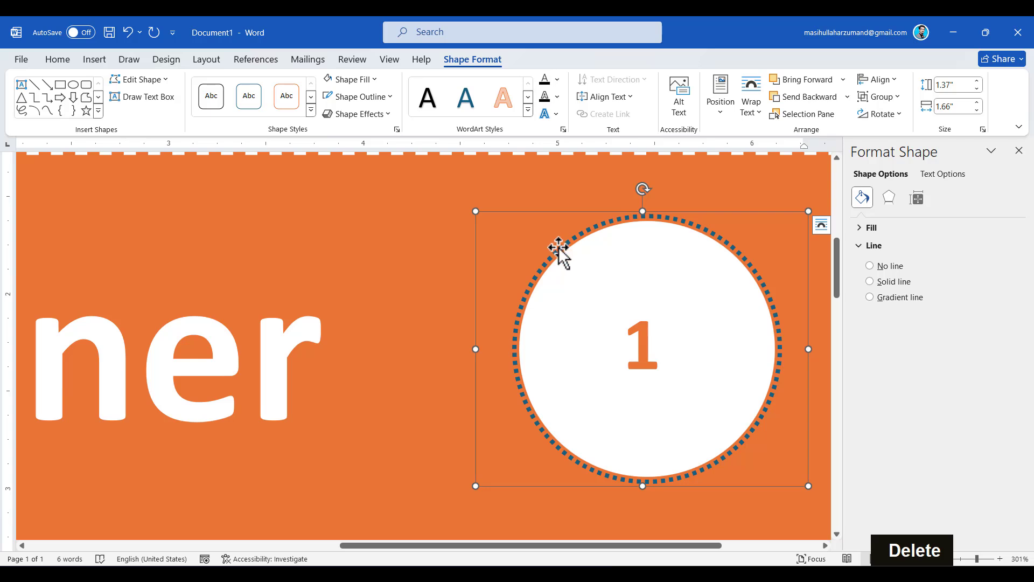
Step: Set the outline colour of the remaining dotted ring around the number circle to white
{"action": "left_click", "coordinate": [553, 240]}
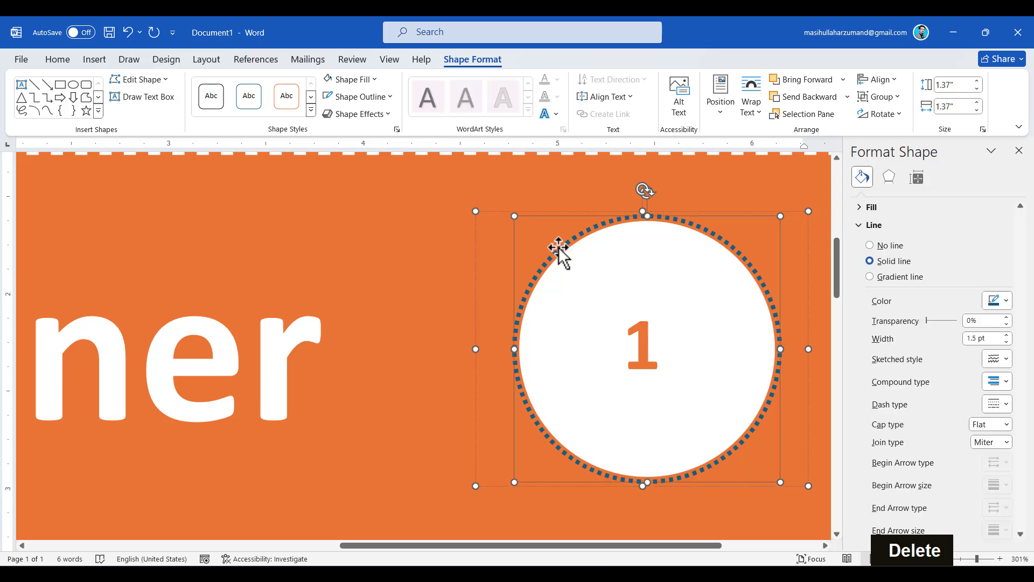
{"action": "left_click", "coordinate": [373, 84]}
{"action": "left_click", "coordinate": [379, 86]}
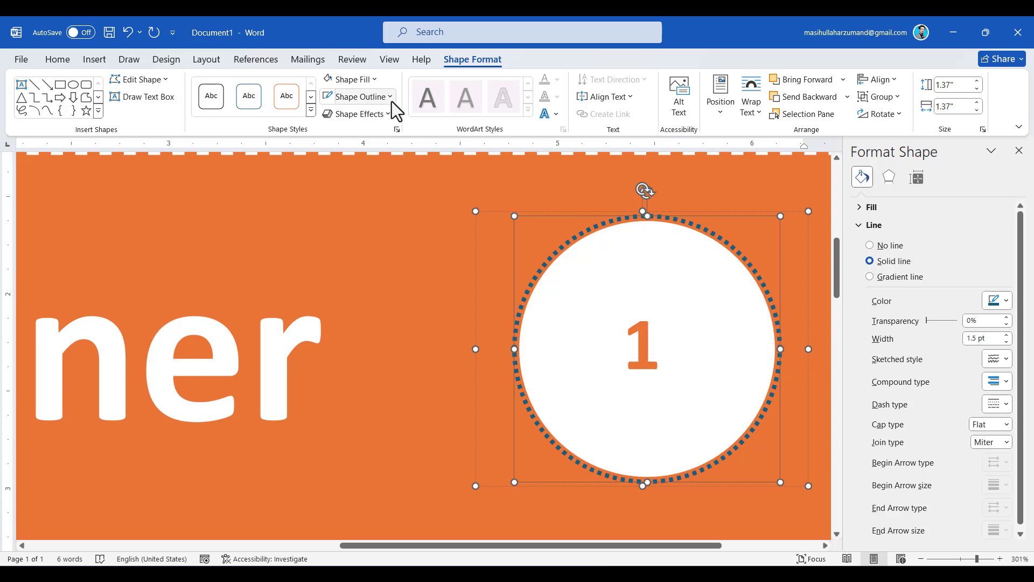
{"action": "left_click", "coordinate": [390, 98]}
{"action": "left_click", "coordinate": [327, 132]}
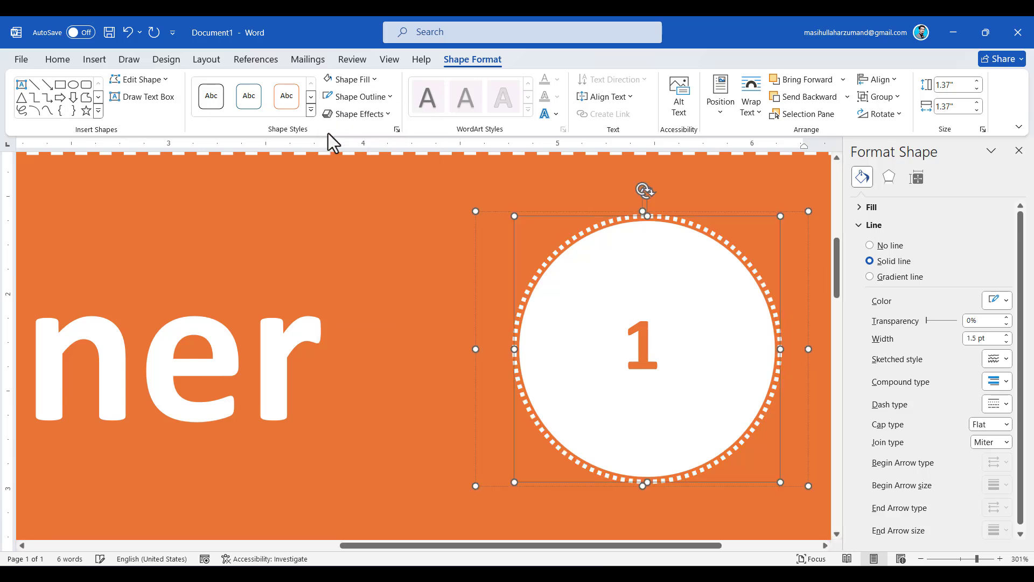
Step: Give the inner white circle behind the 1 a white outline with a weight of 2¼ pt
{"action": "left_click", "coordinate": [614, 277]}
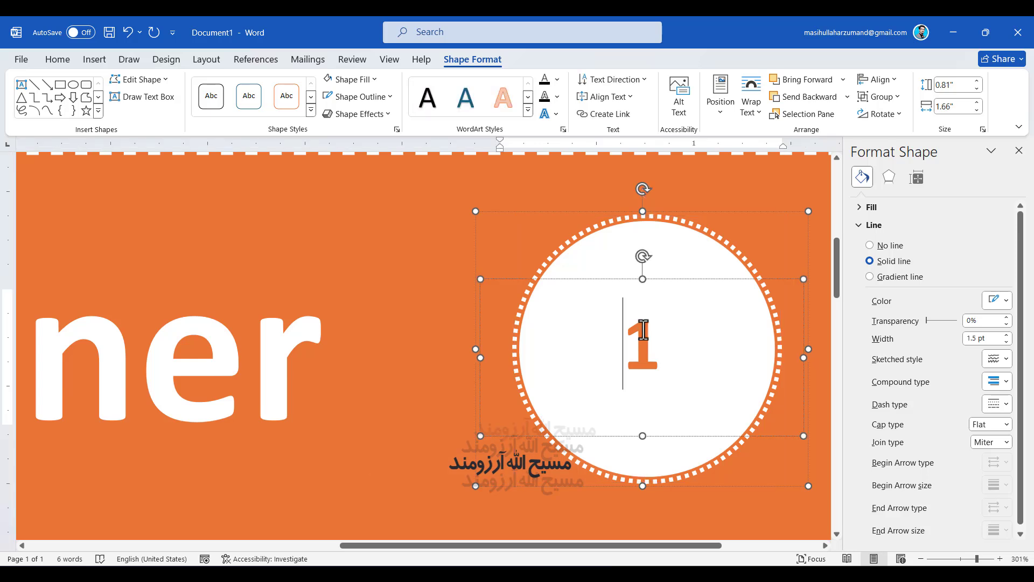
{"action": "double_click", "coordinate": [623, 340]}
{"action": "left_click", "coordinate": [583, 266]}
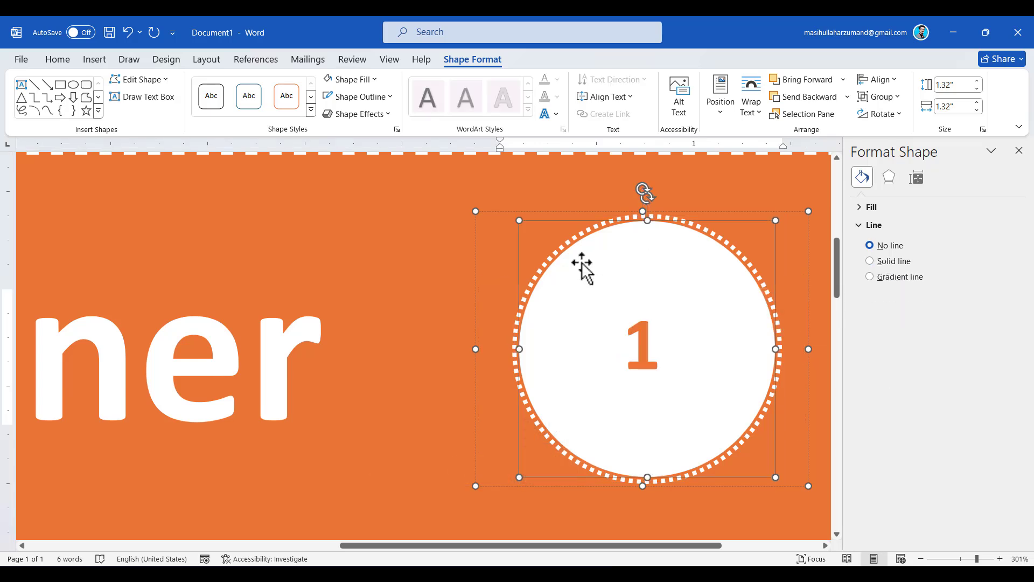
{"action": "left_click", "coordinate": [389, 98]}
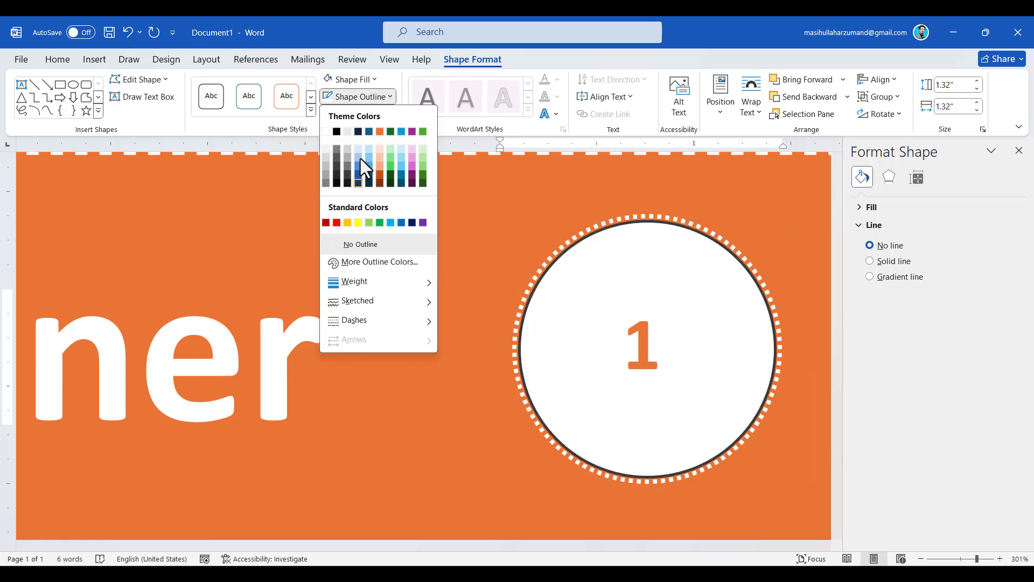
{"action": "left_click", "coordinate": [326, 131]}
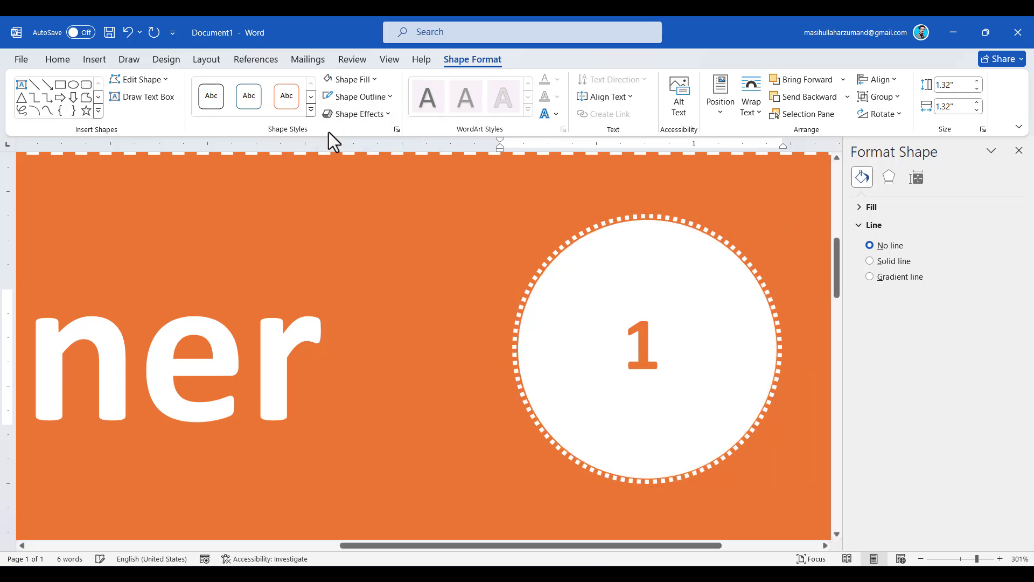
{"action": "left_click", "coordinate": [389, 98]}
{"action": "mouse_move", "coordinate": [406, 293]}
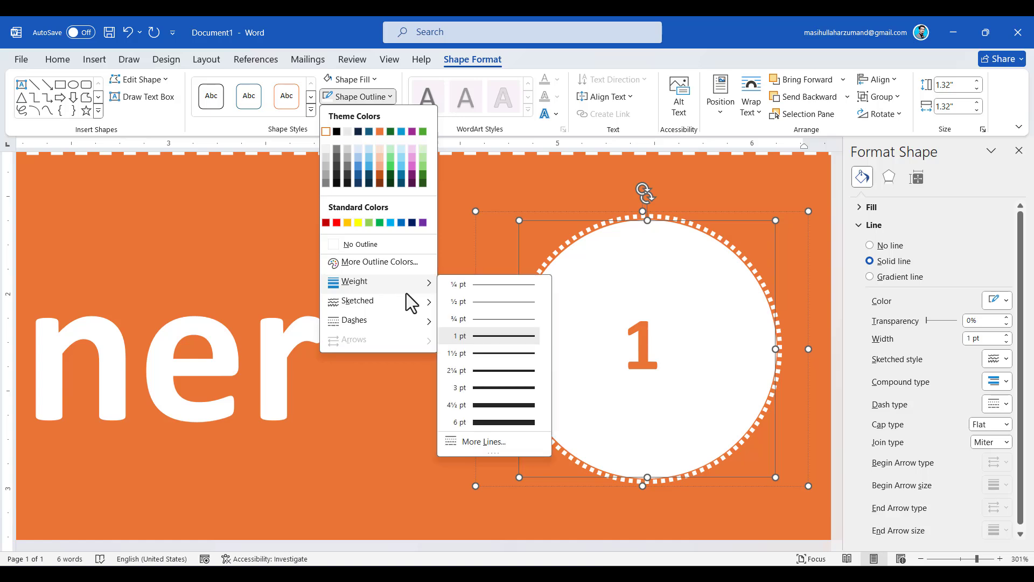
{"action": "left_click", "coordinate": [487, 371]}
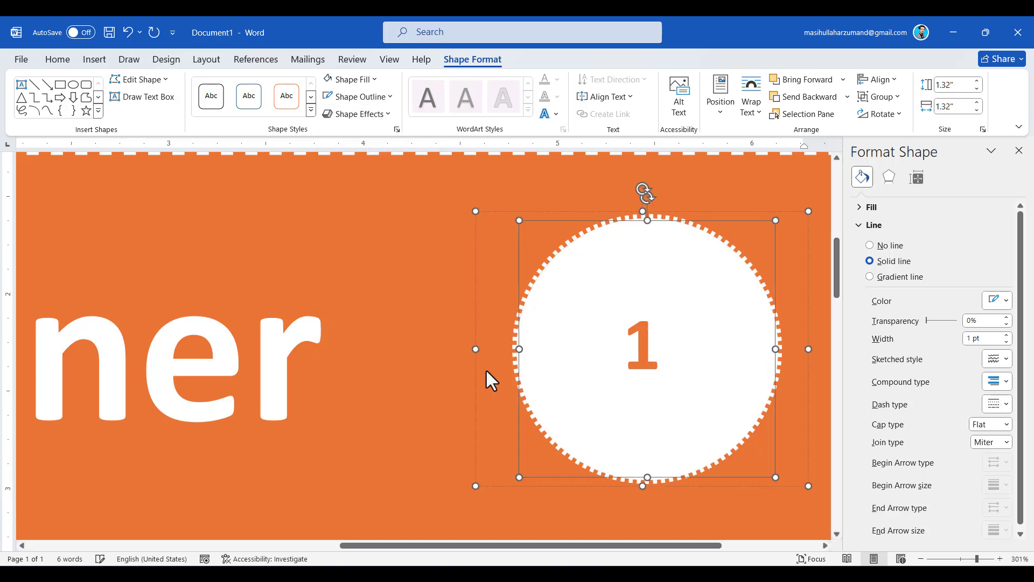
Step: Change the inner white circle's outline to the square-dot dash style
{"action": "left_click", "coordinate": [392, 98]}
{"action": "mouse_move", "coordinate": [407, 323]}
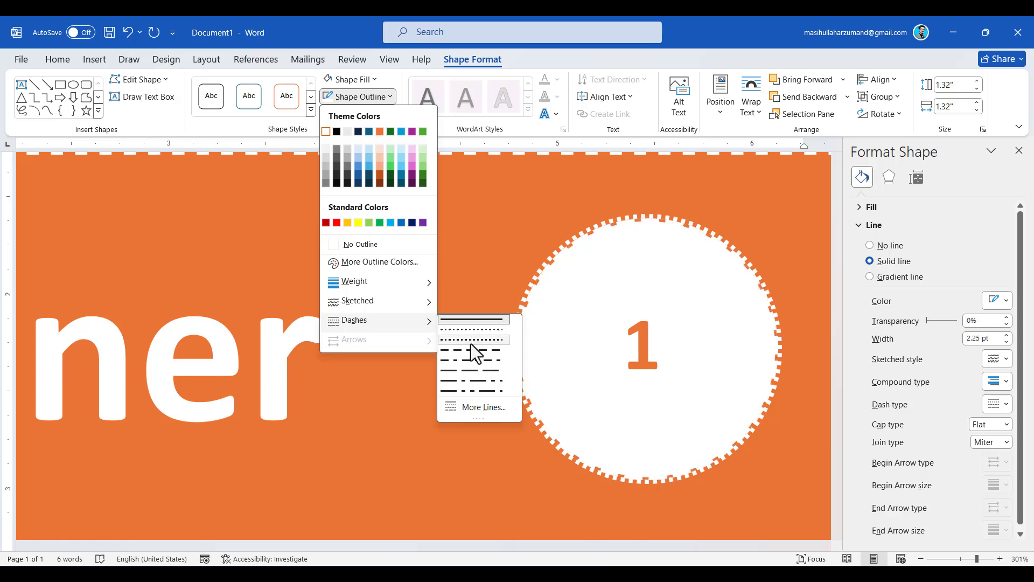
{"action": "left_click", "coordinate": [470, 342]}
Step: Increase the font size of the 1 in the white circle to 35
{"action": "double_click", "coordinate": [645, 360]}
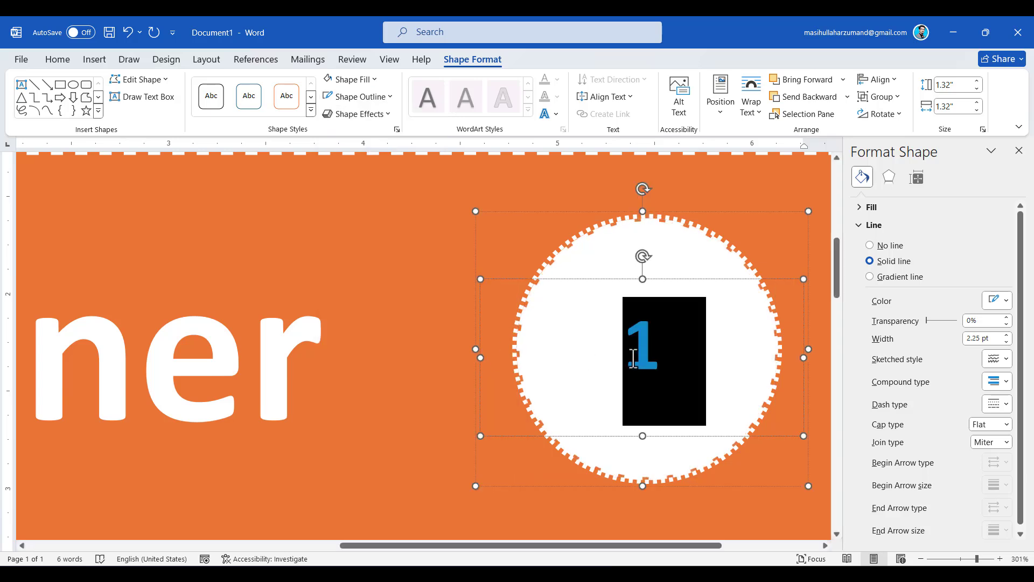
{"action": "key", "text": "ctrl+shift+period"}
{"action": "key", "text": "ctrl+shift+period"}
{"action": "key", "text": "ctrl+shift+period"}
{"action": "key", "text": "ctrl+shift+period"}
{"action": "key", "text": "ctrl+shift+period"}
{"action": "key", "text": "ctrl+shift+period"}
{"action": "key", "text": "ctrl+shift+period"}
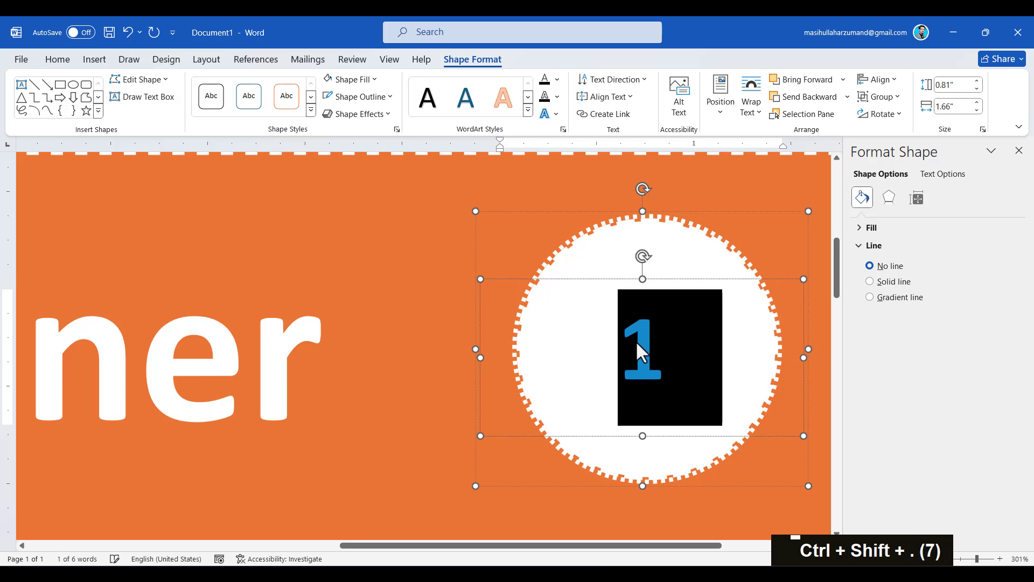
Step: Increase the height of the number's text box to about 1.29 inches and set the 1's font size to 100
{"action": "left_click_drag", "start_coordinate": [641, 237], "coordinate": [643, 232]}
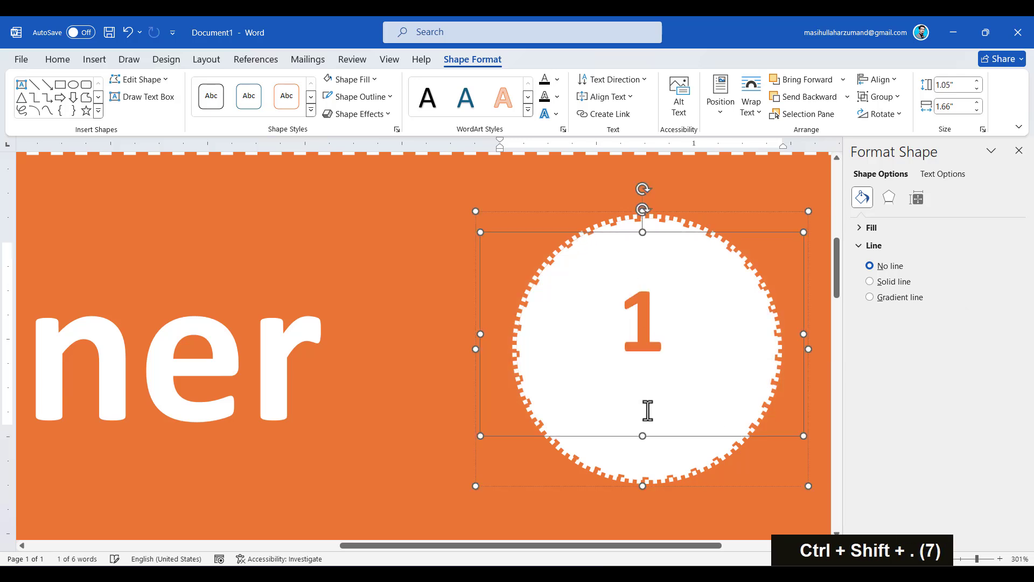
{"action": "left_click_drag", "start_coordinate": [645, 460], "coordinate": [647, 485]}
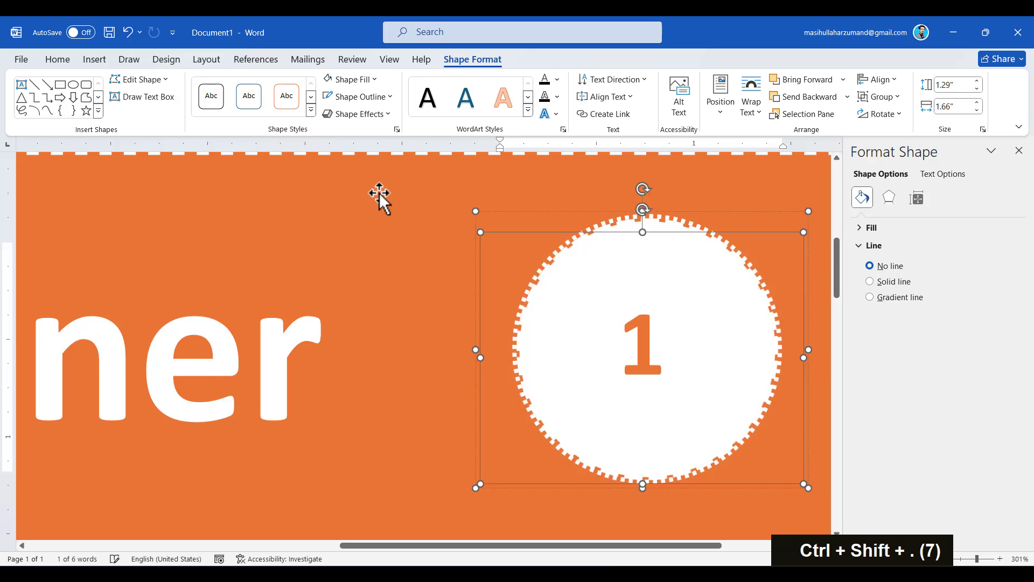
{"action": "left_click_drag", "start_coordinate": [714, 388], "coordinate": [621, 345]}
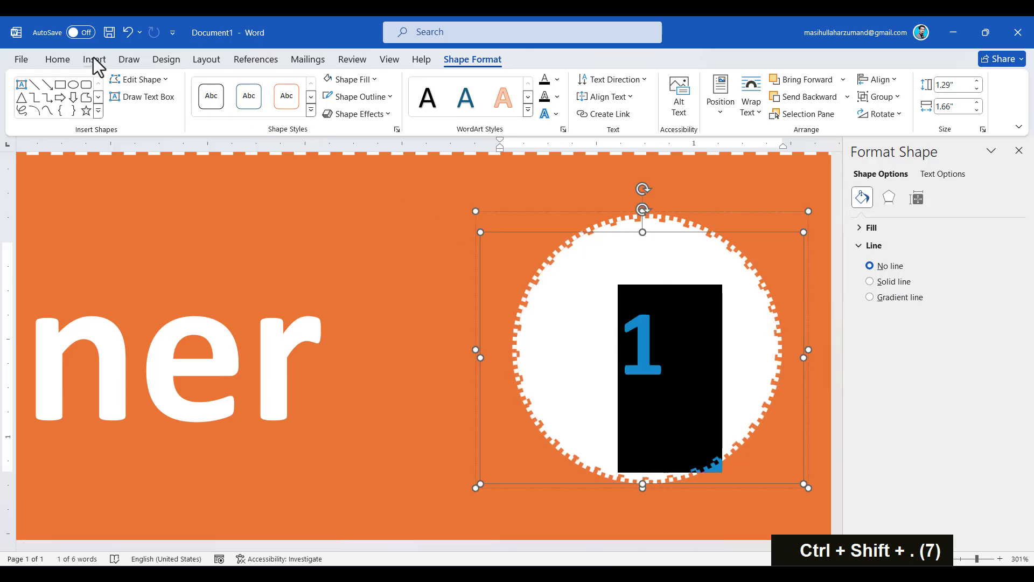
{"action": "left_click", "coordinate": [61, 63]}
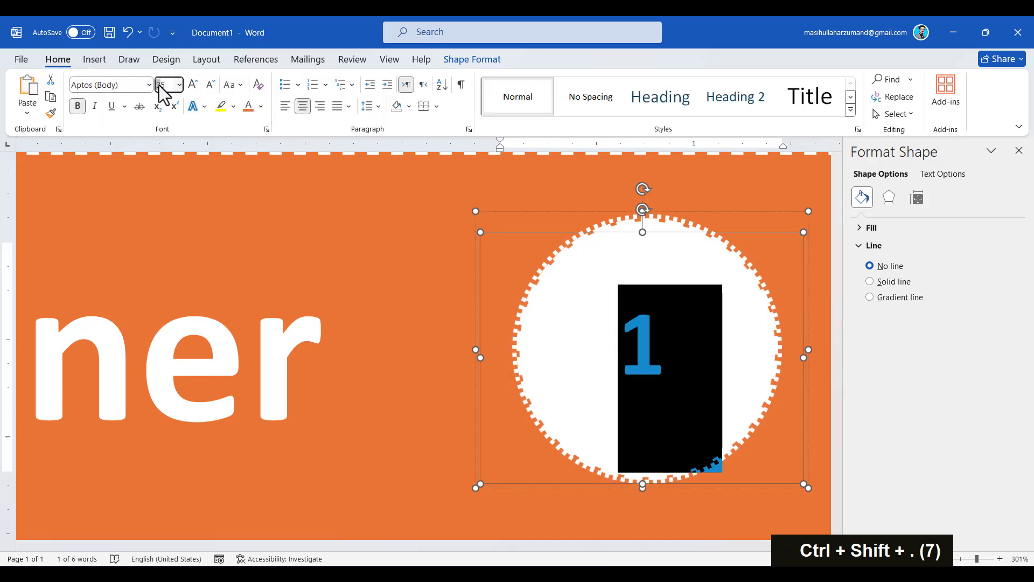
{"action": "type", "text": "100"}
{"action": "key", "text": "Return"}
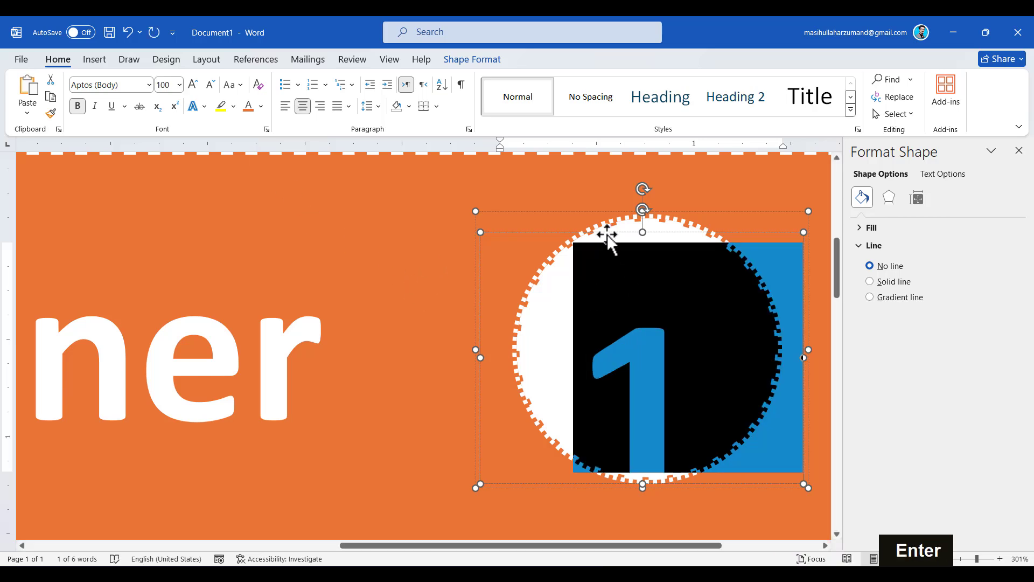
Step: Move the number's text box up so the enlarged 1 sits centred in the white circle
{"action": "left_click_drag", "start_coordinate": [608, 235], "coordinate": [609, 192]}
{"action": "scroll", "coordinate": [639, 309], "scroll_direction": "down", "scroll_amount": 4, "text": "ctrl"}
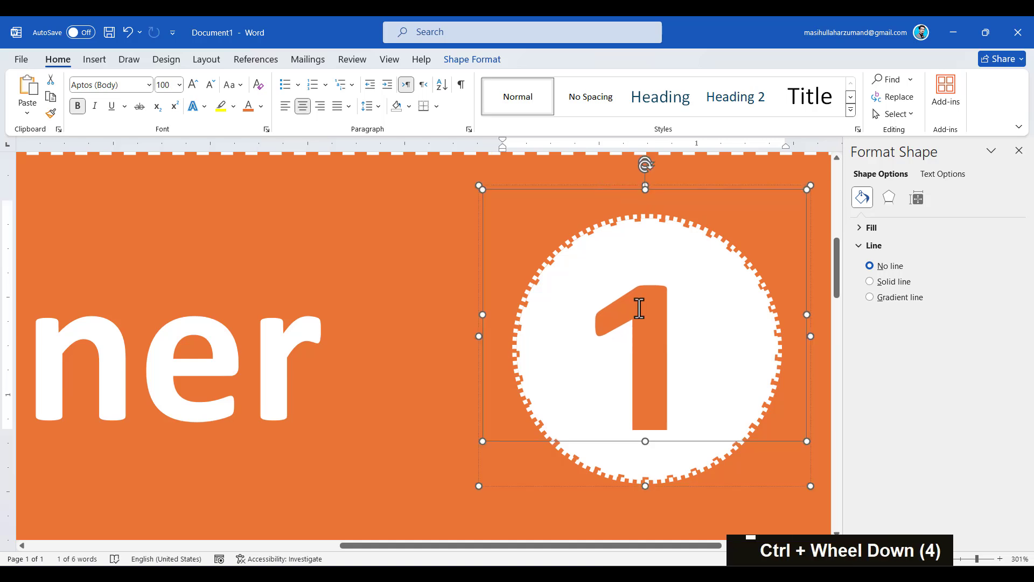
{"action": "left_click", "coordinate": [438, 198]}
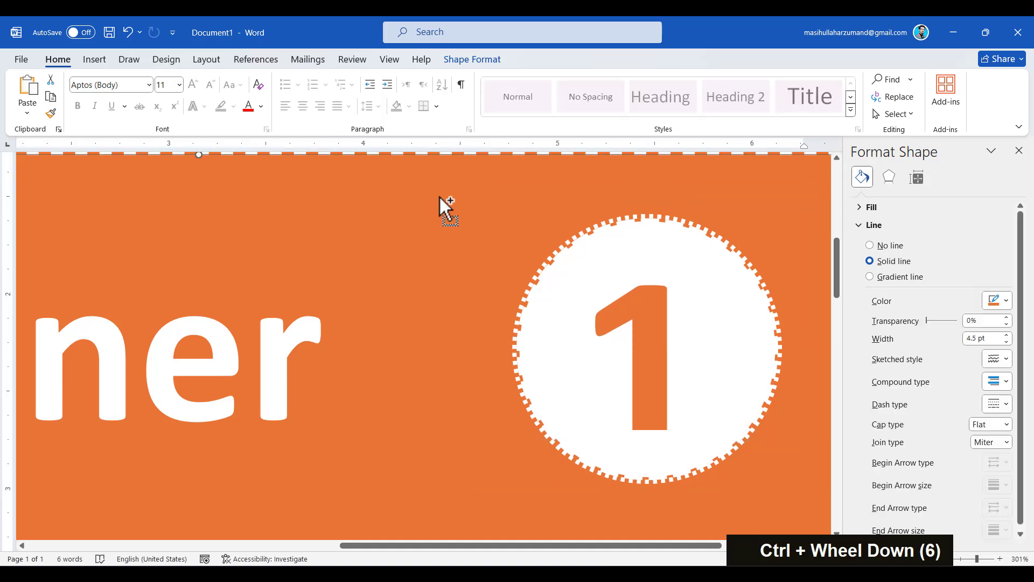
{"action": "scroll", "coordinate": [494, 169], "scroll_direction": "down", "scroll_amount": 3}
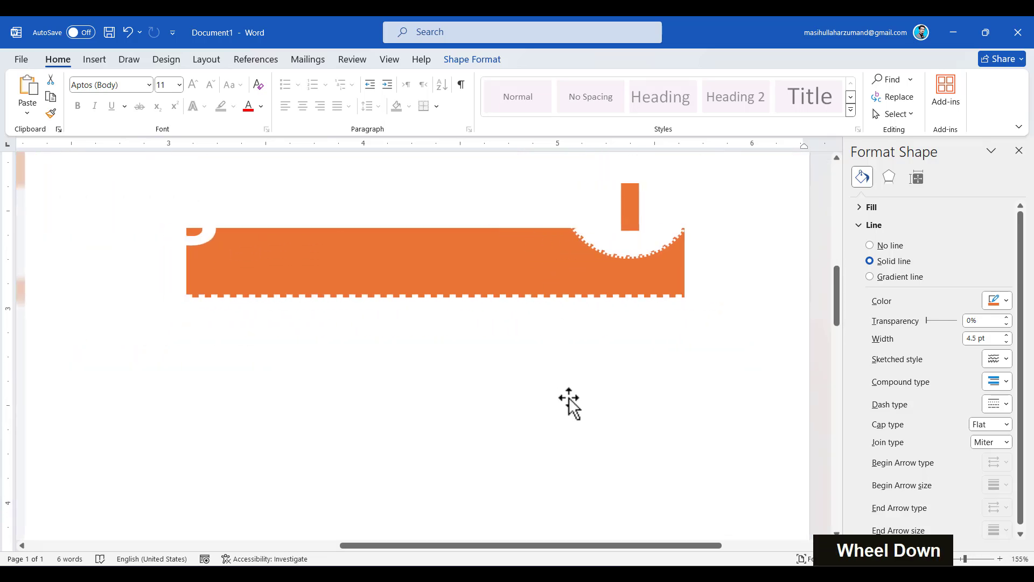
{"action": "scroll", "coordinate": [569, 399], "scroll_direction": "down", "scroll_amount": 9, "text": "ctrl"}
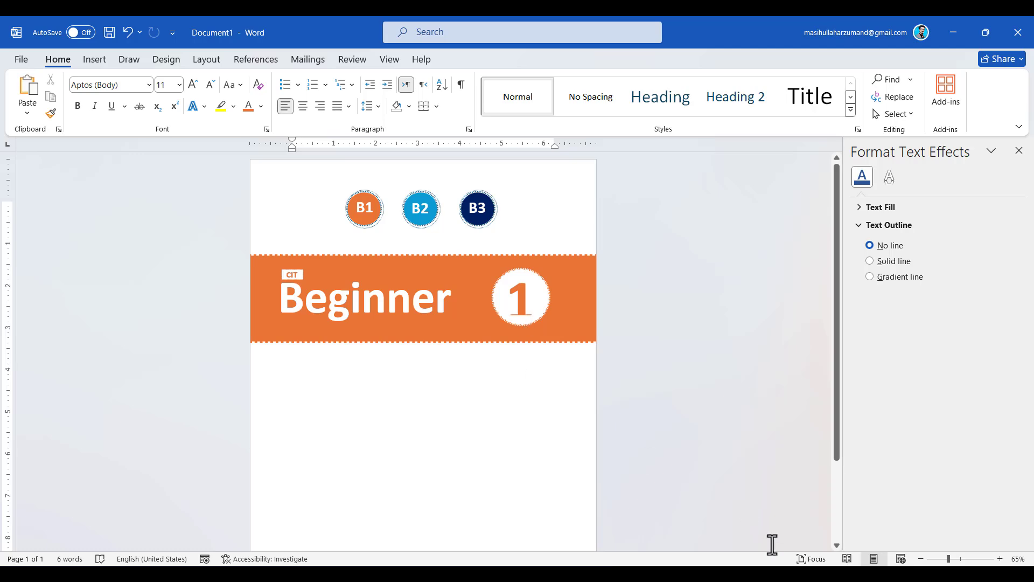
Step: Switch to the Artboard 110.jpg reference image, examine the Beginner banner's layout, and return to the Word document
{"action": "key", "text": "alt+Tab"}
{"action": "scroll", "coordinate": [587, 427], "scroll_direction": "down", "scroll_amount": 1, "text": "ctrl"}
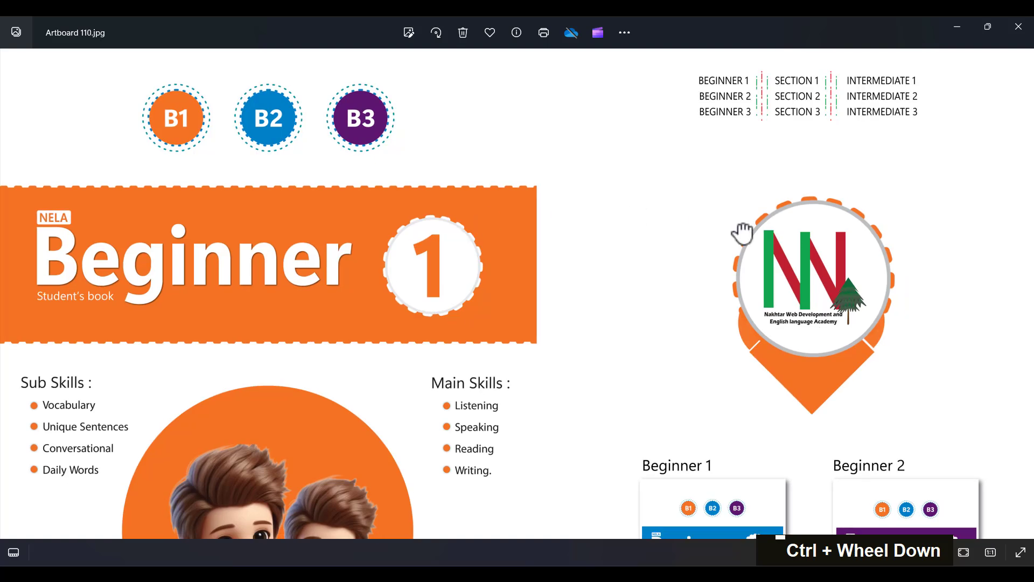
{"action": "scroll", "coordinate": [742, 233], "scroll_direction": "up", "scroll_amount": 1, "text": "ctrl"}
{"action": "left_click_drag", "start_coordinate": [612, 286], "coordinate": [945, 324]}
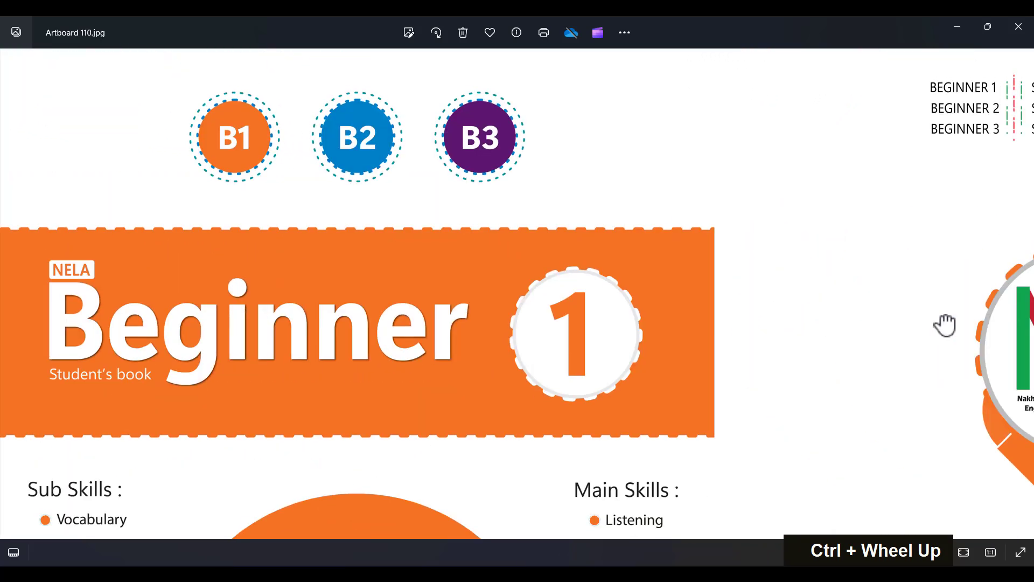
{"action": "left_click", "coordinate": [957, 26]}
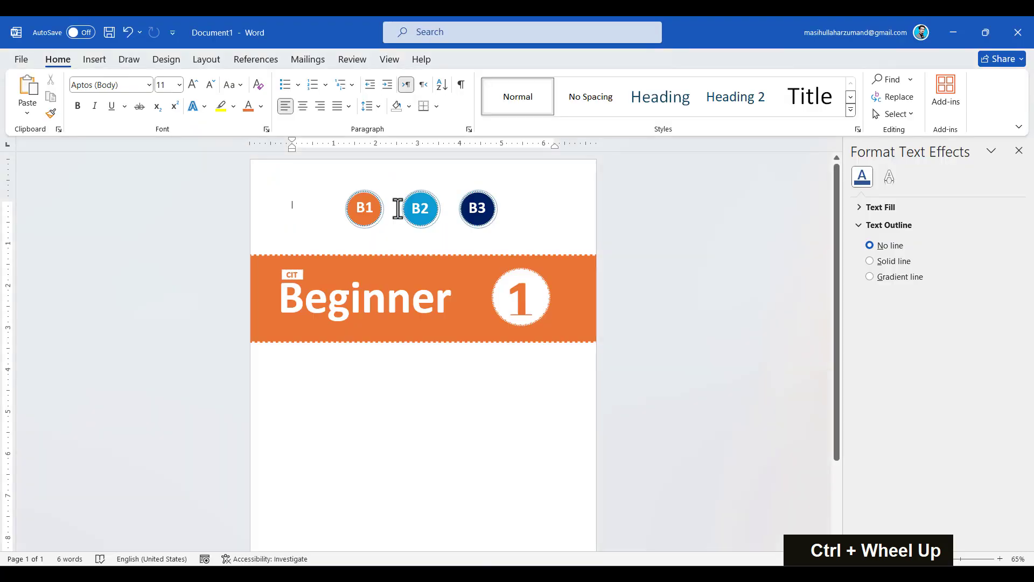
Step: Duplicate the CIT label's text box and place the copy below the B of Beginner
{"action": "scroll", "coordinate": [389, 265], "scroll_direction": "up", "scroll_amount": 5, "text": "ctrl"}
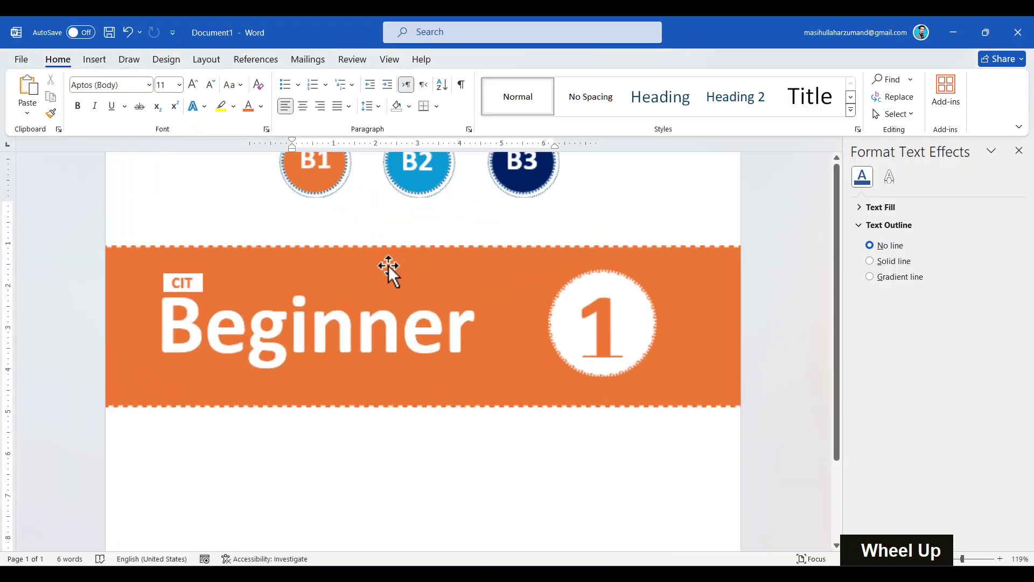
{"action": "left_click", "coordinate": [193, 284]}
{"action": "key", "text": "ctrl+c"}
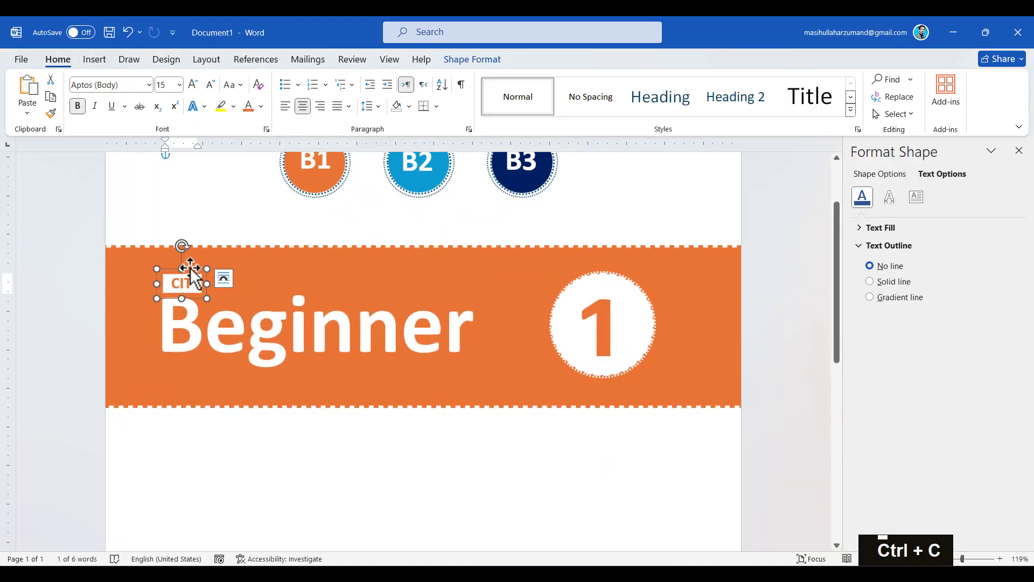
{"action": "key", "text": "ctrl+v"}
{"action": "left_click_drag", "start_coordinate": [204, 285], "coordinate": [189, 352]}
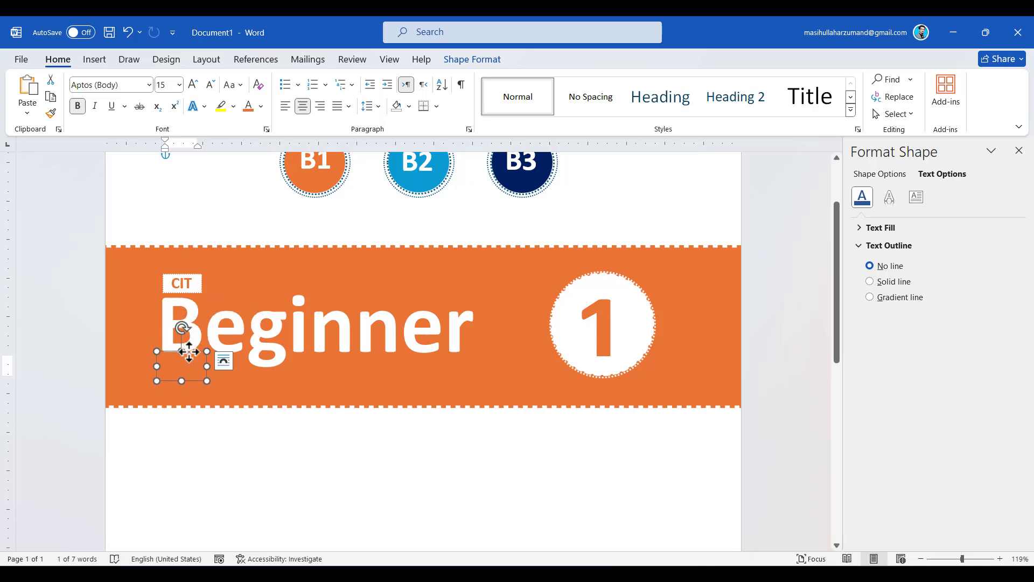
Step: Set the font colour of the copied CIT text below Beginner to white
{"action": "key", "text": "ctrl+a"}
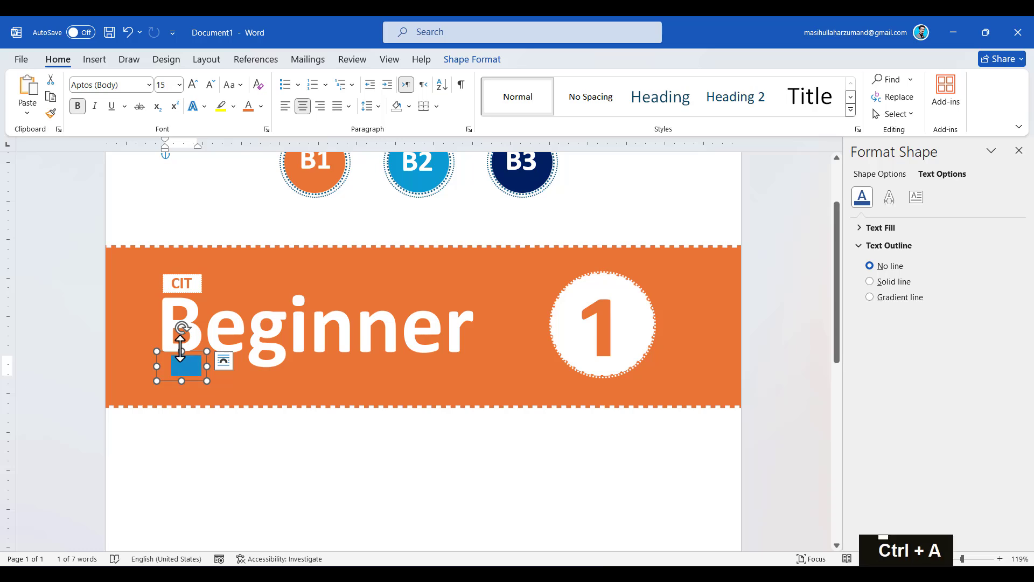
{"action": "left_click", "coordinate": [262, 106]}
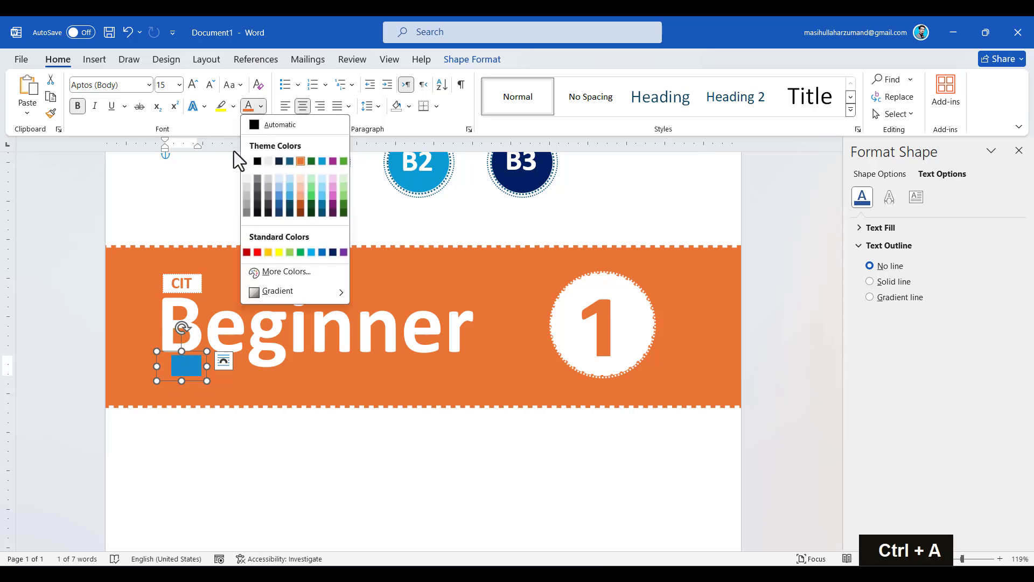
{"action": "left_click", "coordinate": [249, 160]}
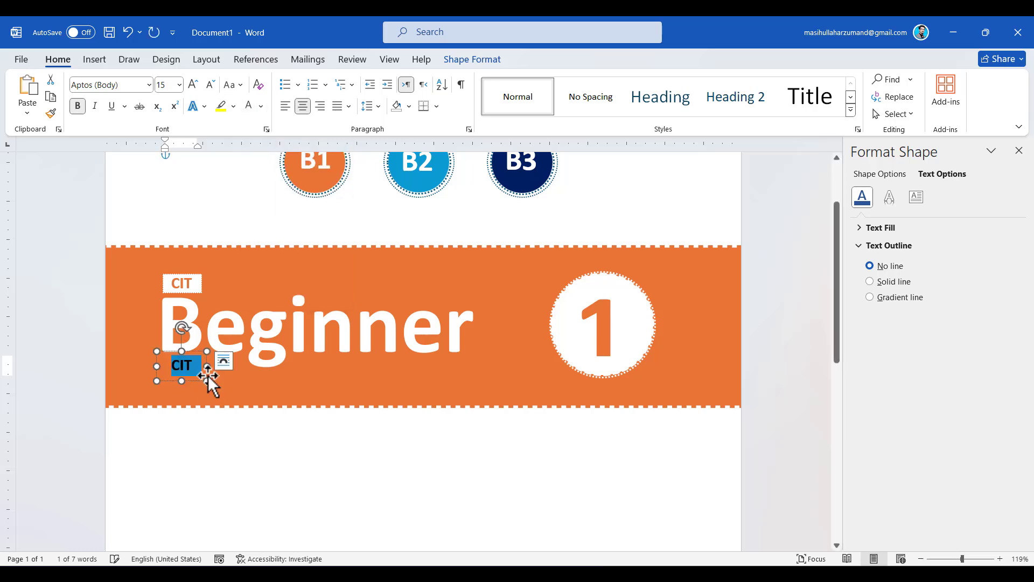
Step: Replace the copied CIT text below Beginner with Students Book and widen its text box to fit the words on one line
{"action": "left_click_drag", "start_coordinate": [208, 371], "coordinate": [251, 366]}
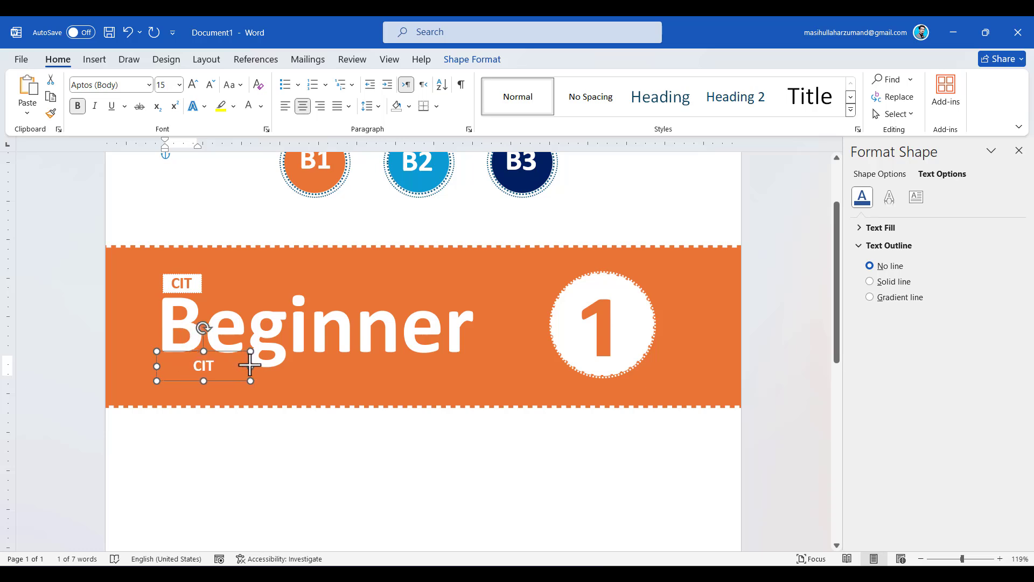
{"action": "double_click", "coordinate": [182, 367]}
{"action": "type", "text": "S"}
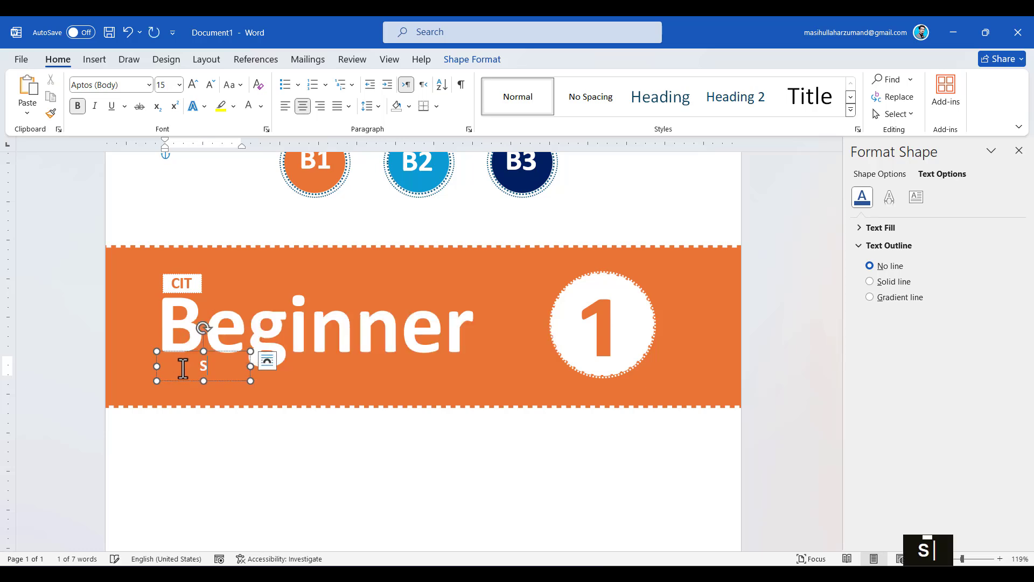
{"action": "type", "text": "tudents"}
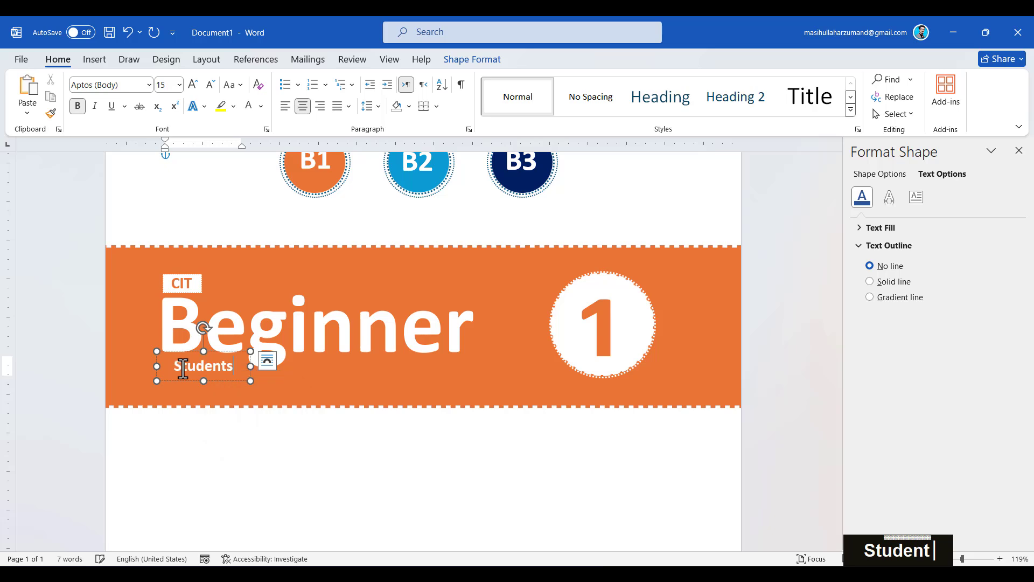
{"action": "type", "text": " book"}
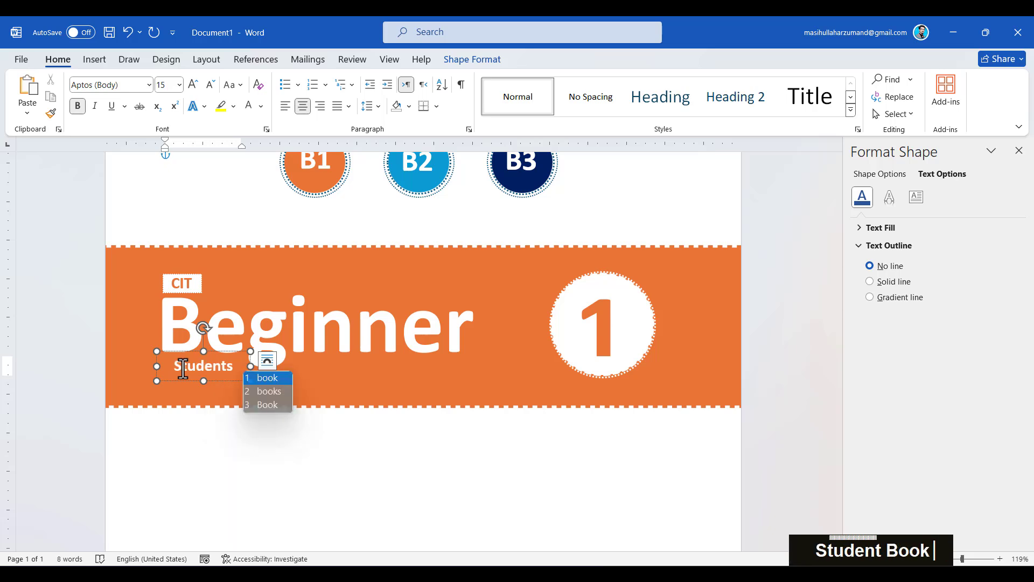
{"action": "left_click", "coordinate": [190, 372]}
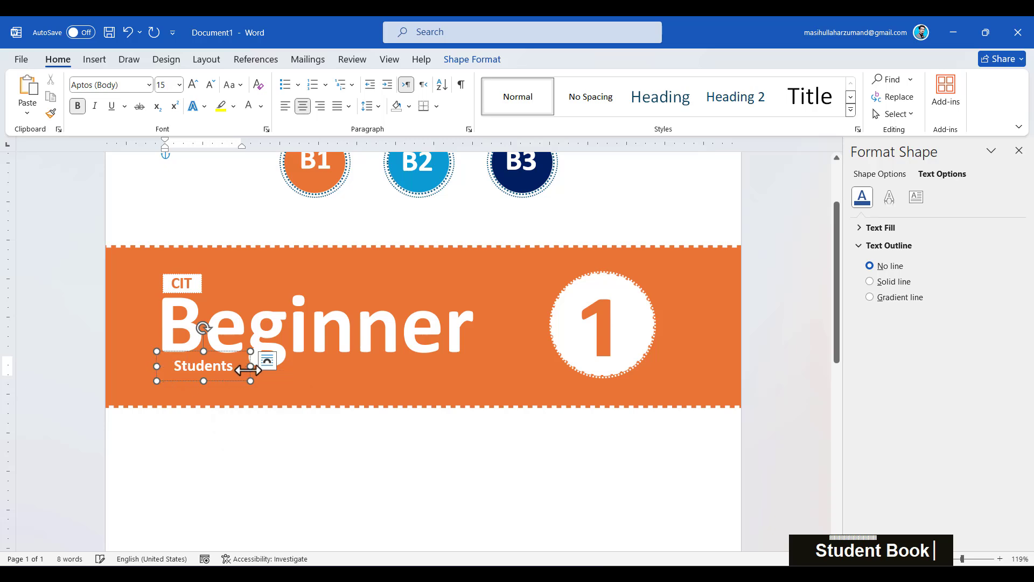
{"action": "mouse_move", "coordinate": [251, 366]}
{"action": "left_mouse_down"}
{"action": "mouse_move", "coordinate": [275, 367]}
{"action": "mouse_move", "coordinate": [251, 355]}
{"action": "left_mouse_up"}
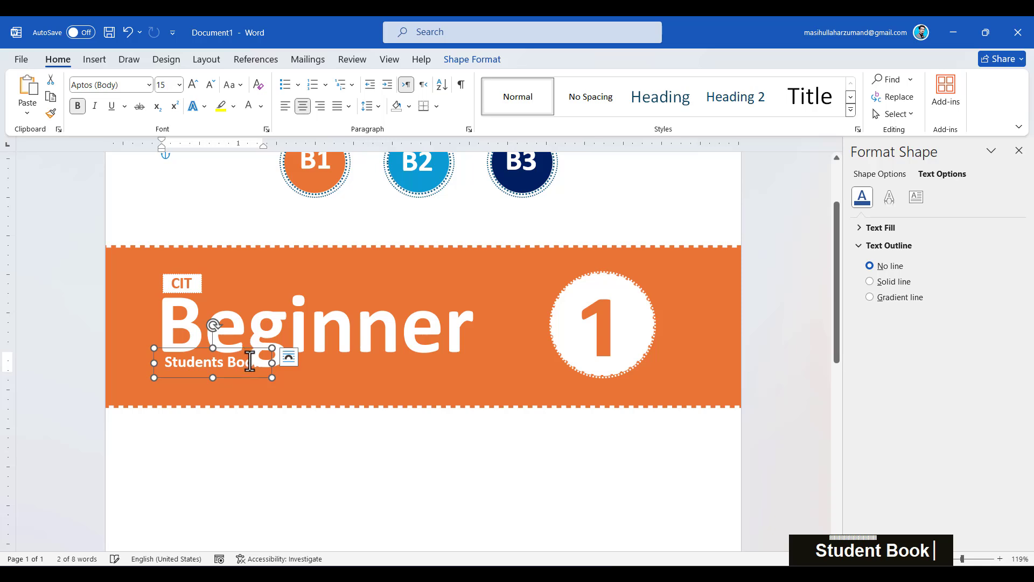
Step: Reduce the Students Book text to 12 pt and align it left within its box
{"action": "triple_click", "coordinate": [250, 361]}
{"action": "key", "text": "ctrl+shift+comma"}
{"action": "key", "text": "ctrl+shift+comma"}
{"action": "key", "text": "ctrl+shift+comma"}
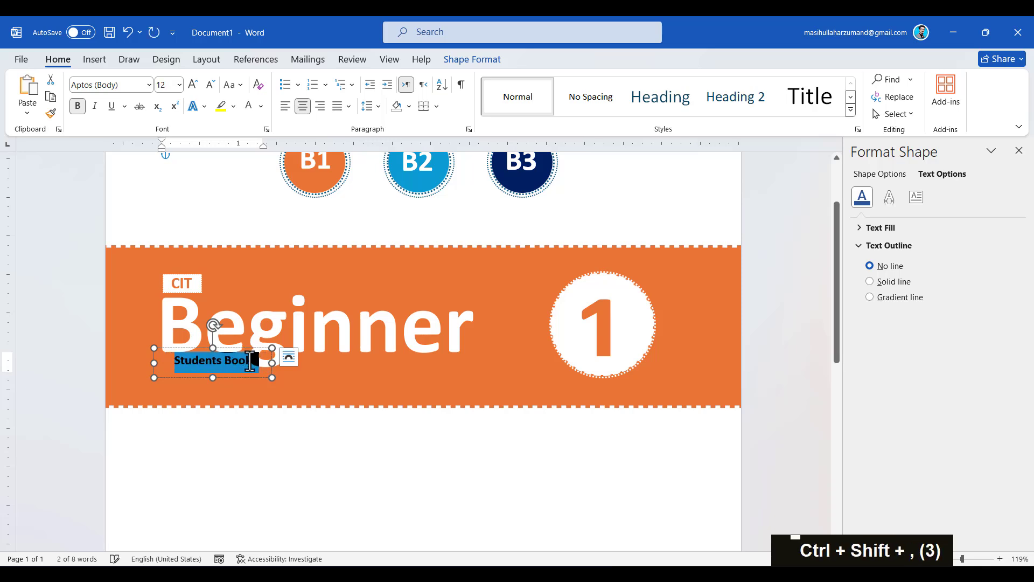
{"action": "left_click", "coordinate": [285, 106]}
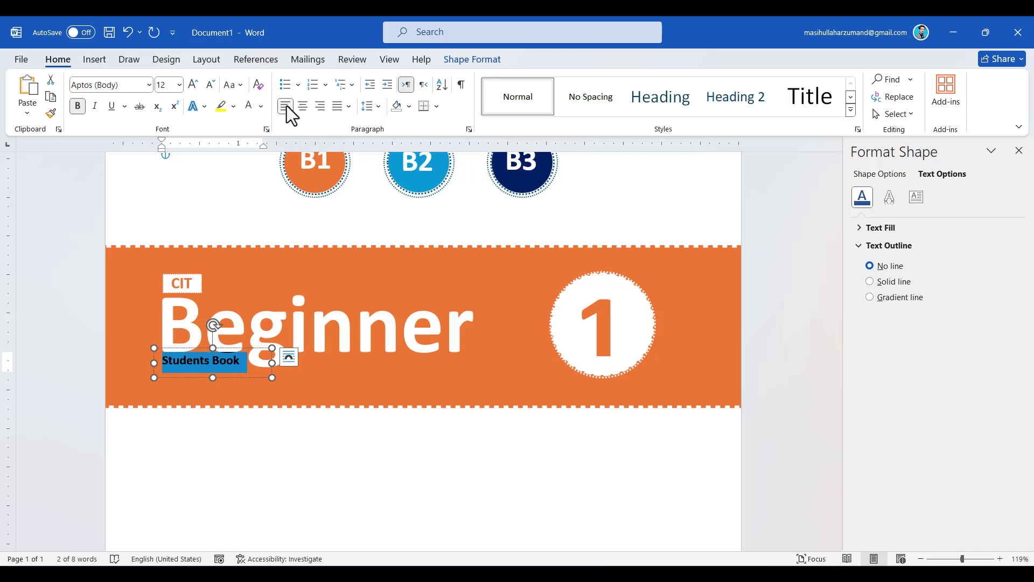
Step: Nudge the Students Book text box slightly right and up so it lines up beneath the B of Beginner
{"action": "left_click", "coordinate": [165, 347]}
{"action": "key", "text": "Right"}
{"action": "key", "text": "Right"}
{"action": "key", "text": "Right"}
{"action": "key", "text": "Right"}
{"action": "key", "text": "Right"}
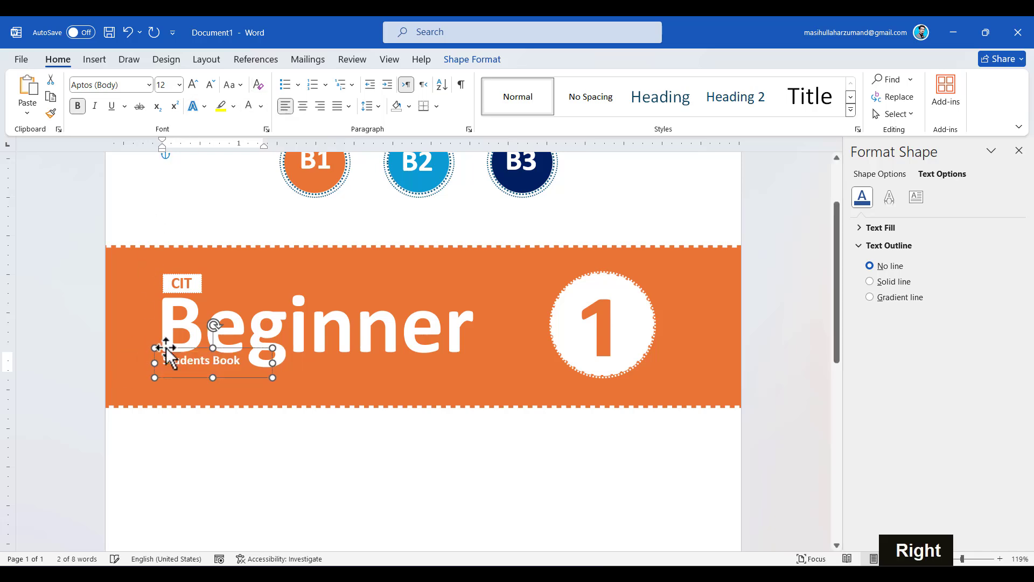
{"action": "key", "text": "Up"}
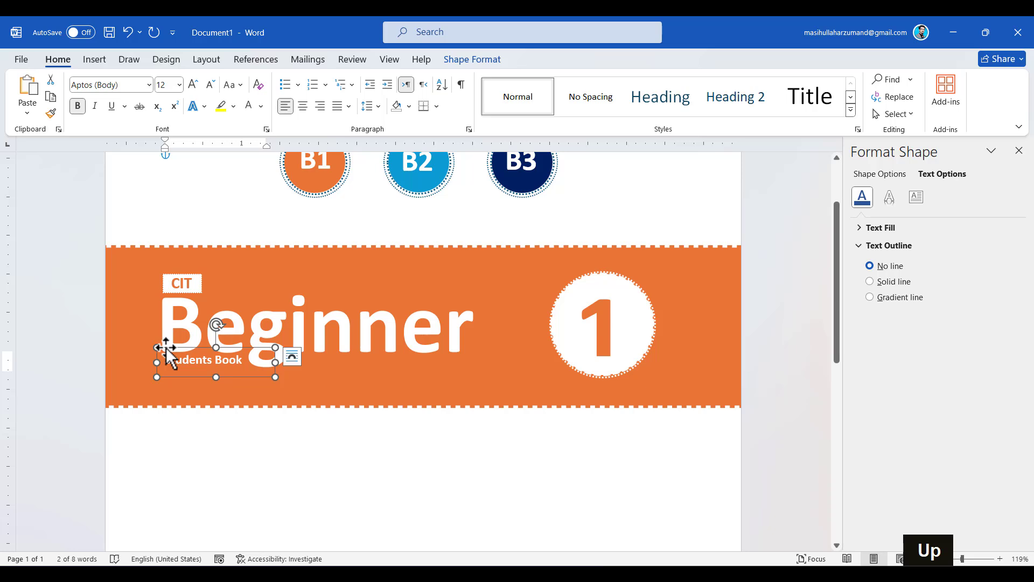
{"action": "key", "text": "Left"}
Step: Deselect the text box and close the Accessibility and Format Shape panes
{"action": "left_click", "coordinate": [295, 559]}
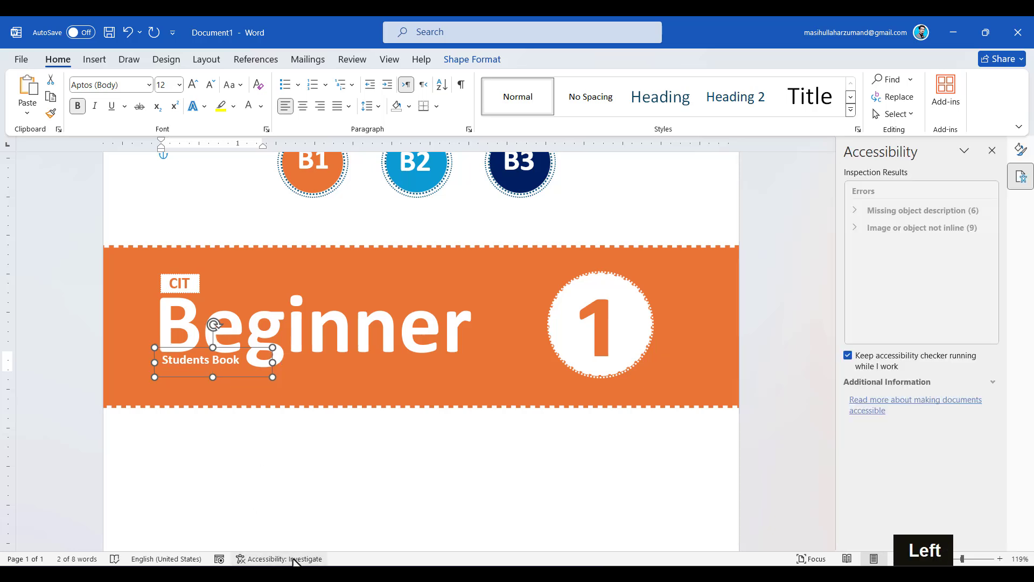
{"action": "left_click", "coordinate": [362, 521]}
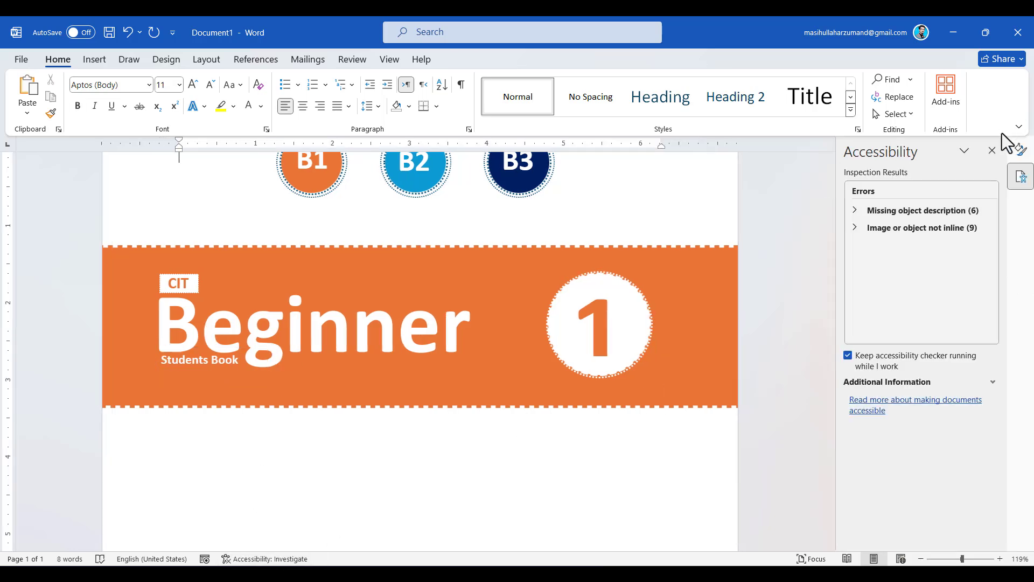
{"action": "left_click", "coordinate": [992, 150]}
{"action": "left_click", "coordinate": [1018, 150]}
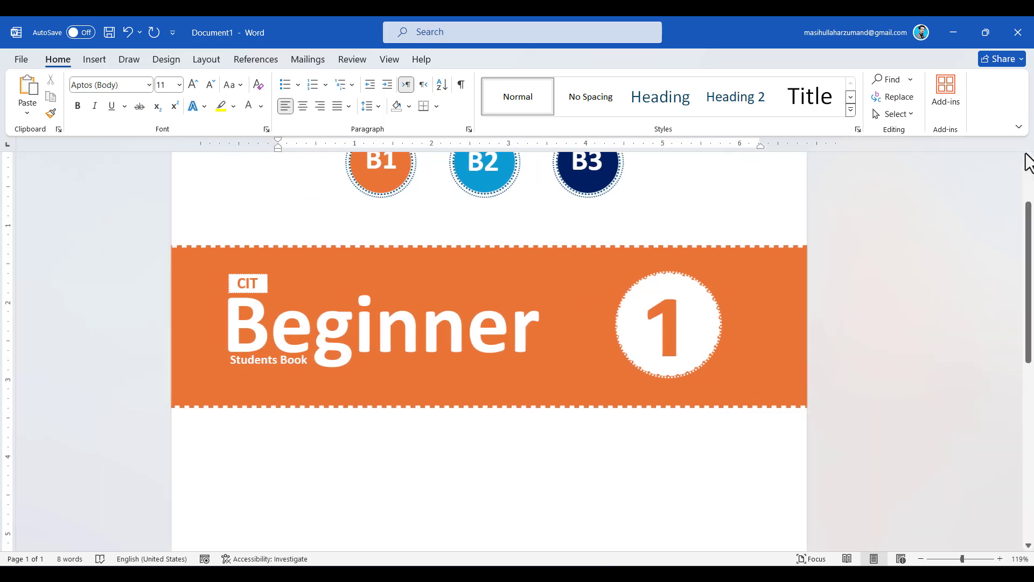
Step: Nudge the Students Book text box slightly down, away from the Beginner title
{"action": "left_click", "coordinate": [325, 374]}
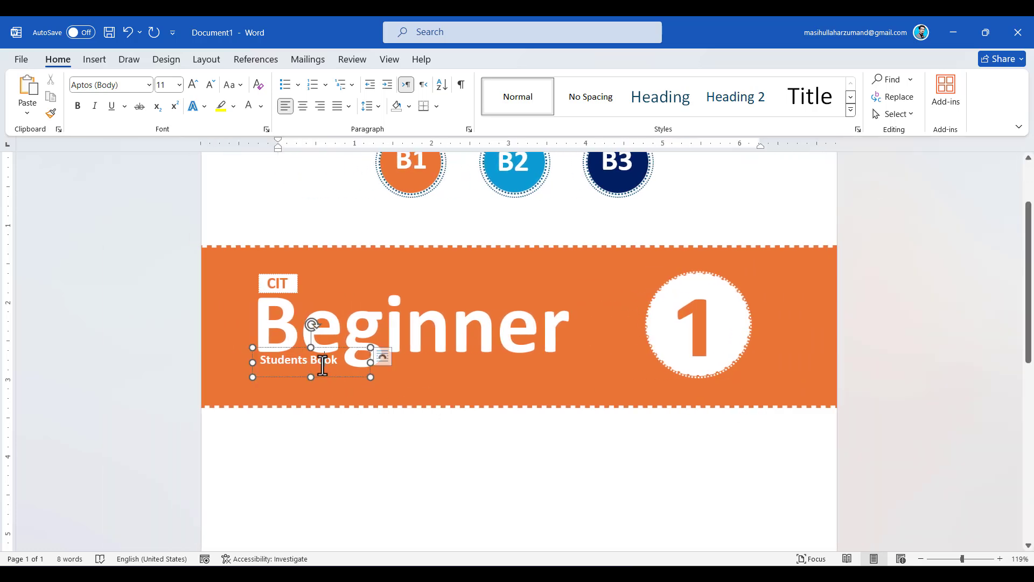
{"action": "key", "text": "Down"}
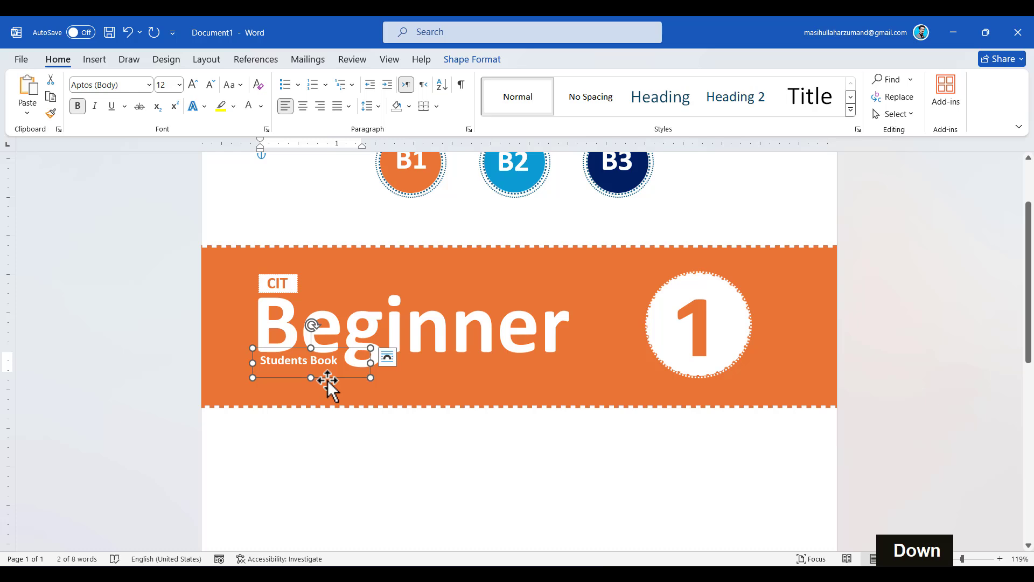
{"action": "left_click", "coordinate": [379, 447]}
Step: Stretch the orange banner's upper edge upward to make the banner slightly taller
{"action": "scroll", "coordinate": [380, 447], "scroll_direction": "down", "scroll_amount": 6, "text": "ctrl"}
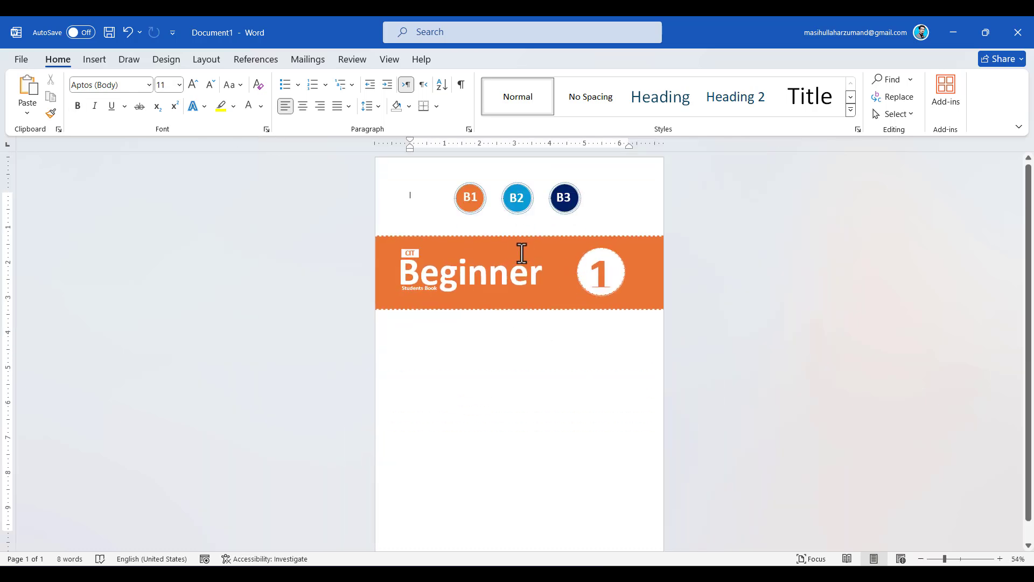
{"action": "left_click", "coordinate": [520, 236]}
{"action": "left_click_drag", "start_coordinate": [520, 236], "coordinate": [520, 229]}
{"action": "left_click", "coordinate": [535, 380]}
{"action": "scroll", "coordinate": [534, 380], "scroll_direction": "down", "scroll_amount": 1}
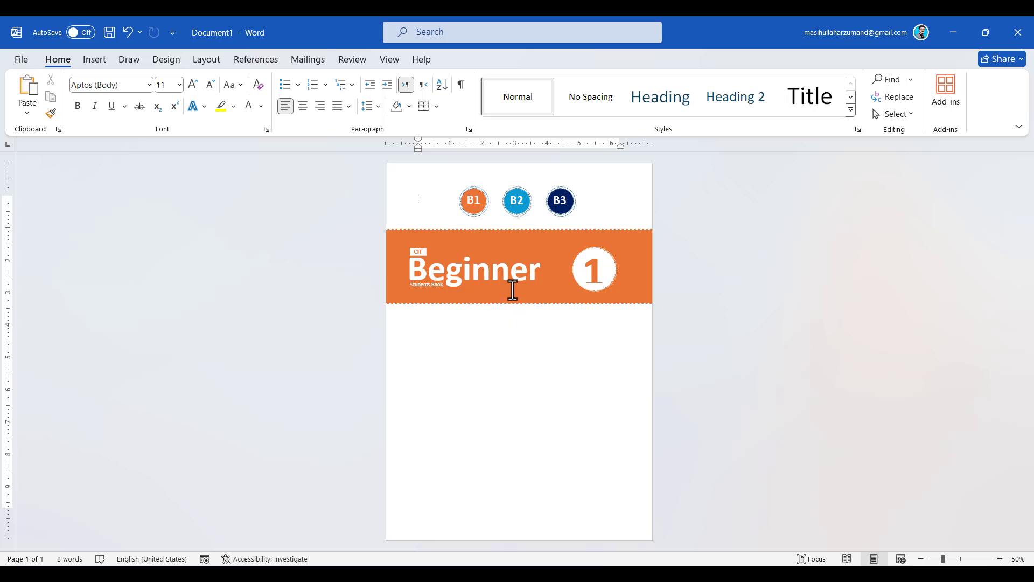
Step: Duplicate the Students Book text box and place the copy on the white area below the orange banner
{"action": "left_click", "coordinate": [416, 289]}
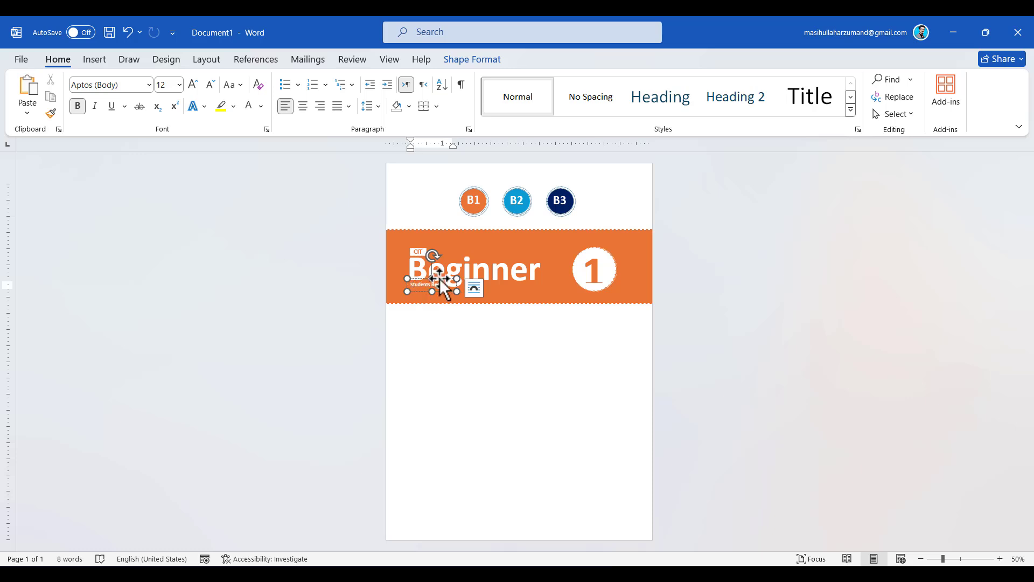
{"action": "key", "text": "ctrl+c"}
{"action": "key", "text": "ctrl+v"}
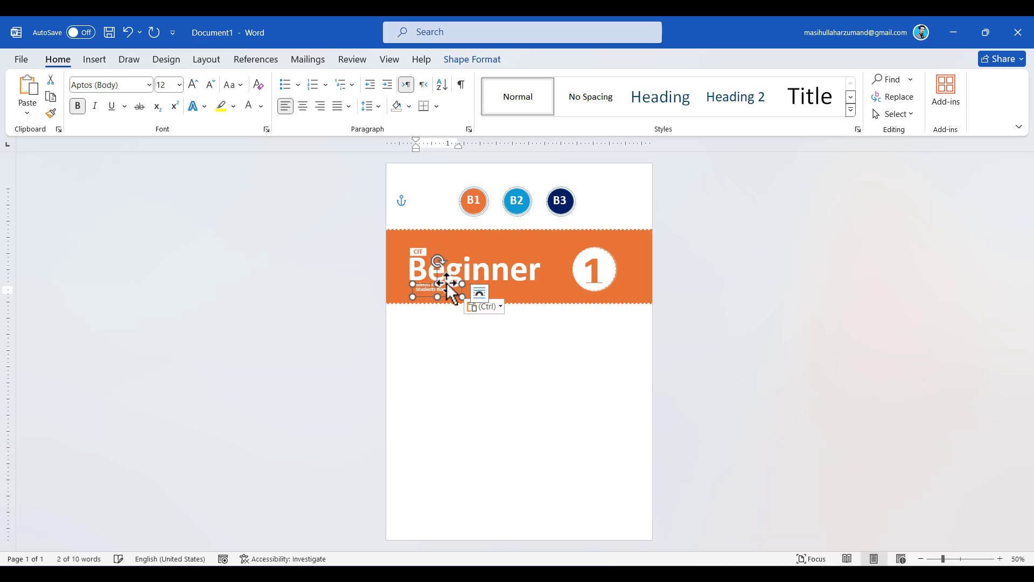
{"action": "left_click_drag", "start_coordinate": [446, 286], "coordinate": [523, 346]}
Step: Set the font colour of the copied Students Book text below the banner to black
{"action": "key", "text": "ctrl+a"}
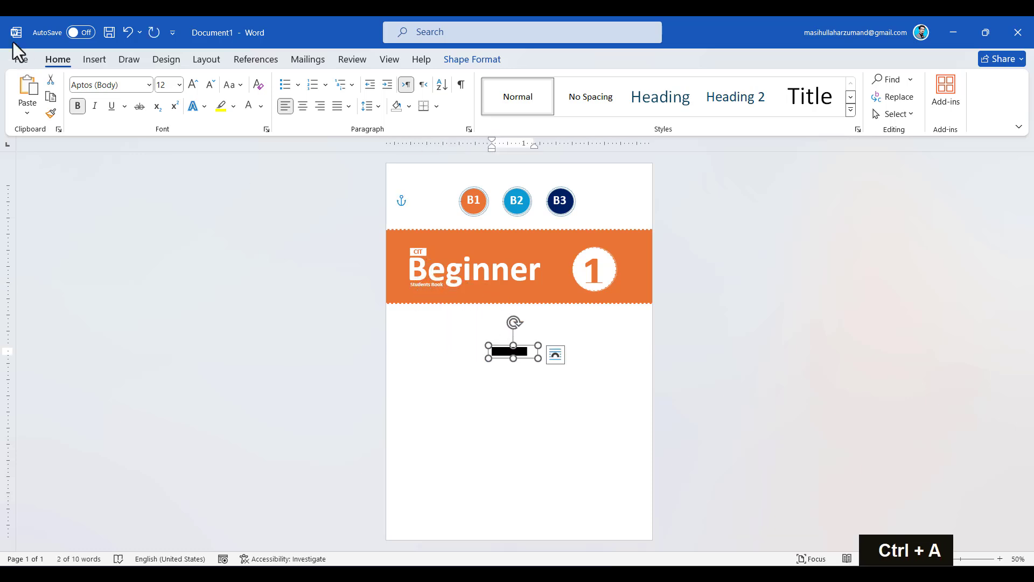
{"action": "left_click", "coordinate": [260, 106]}
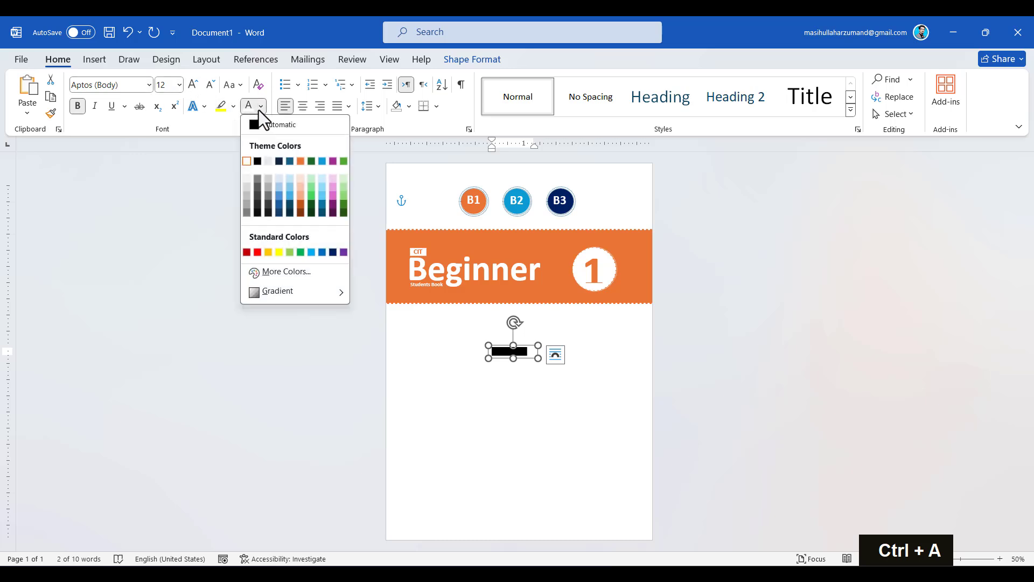
{"action": "left_click", "coordinate": [259, 162]}
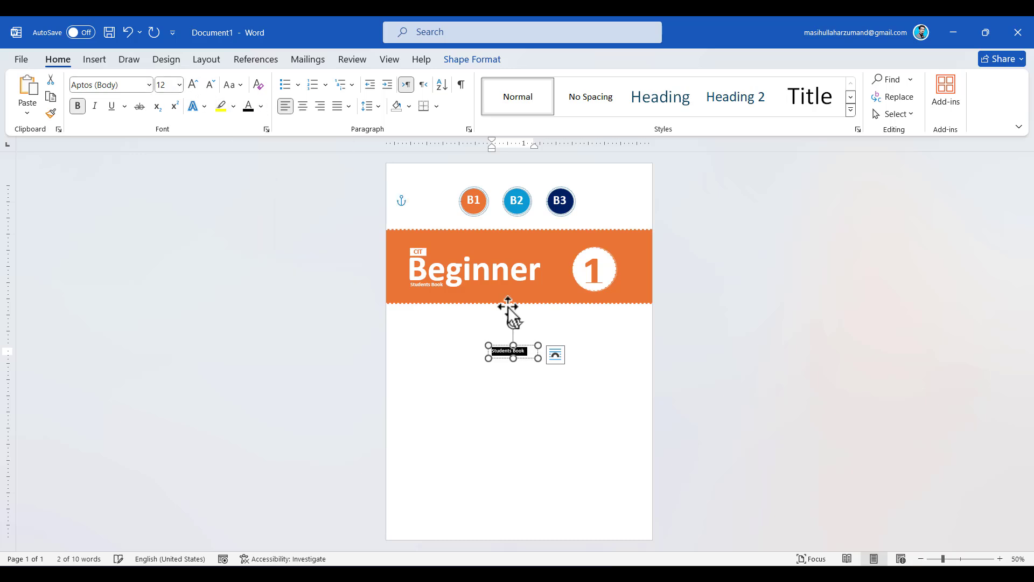
Step: Replace the copied text below the banner with Main Skills: and shorten its text box
{"action": "type", "text": "M"}
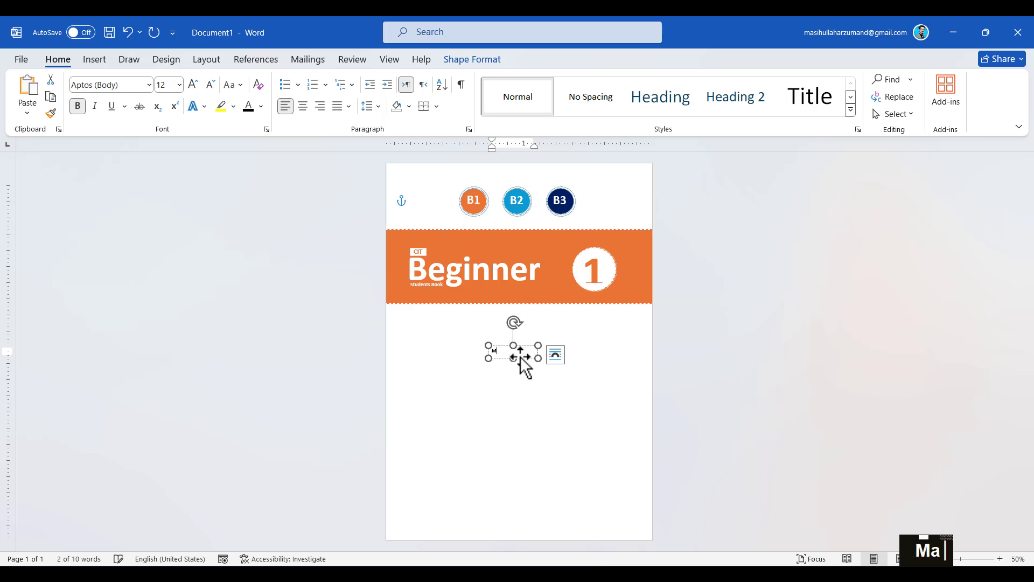
{"action": "type", "text": "ain Skills"}
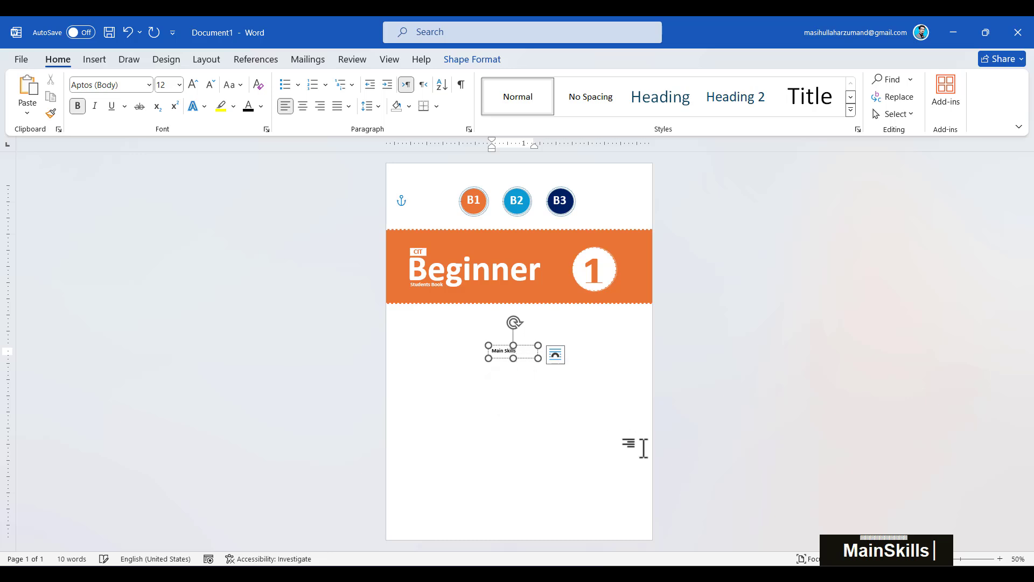
{"action": "type", "text": ":"}
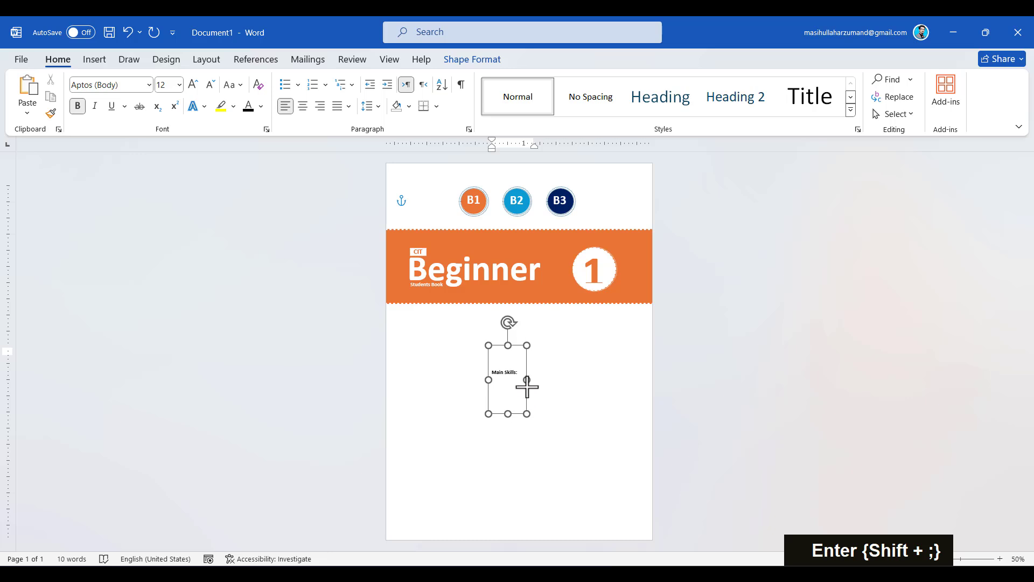
{"action": "left_click_drag", "start_coordinate": [527, 390], "coordinate": [526, 357]}
{"action": "key", "text": "BackSpace"}
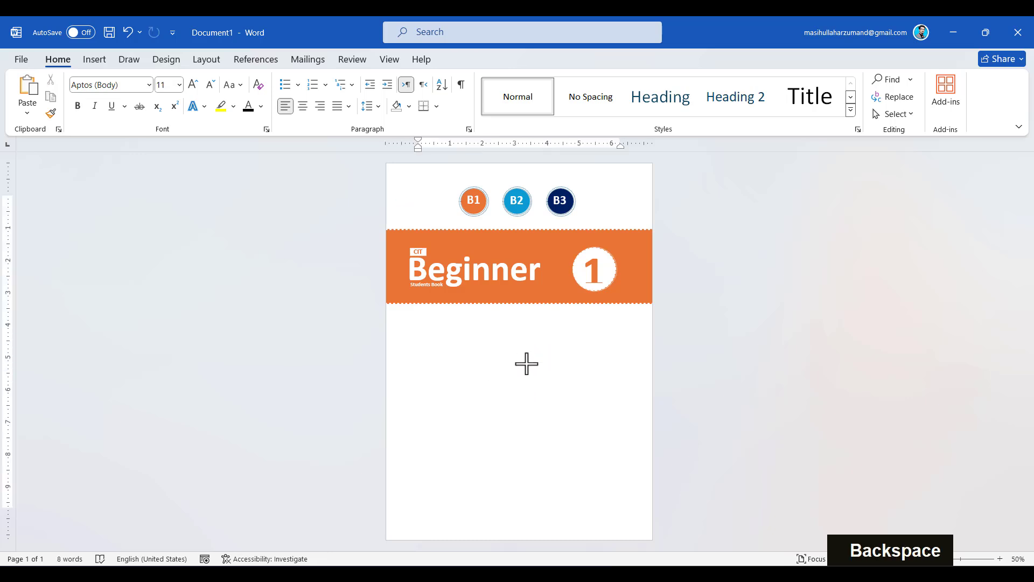
{"action": "key", "text": "ctrl+z"}
{"action": "key", "text": "Escape"}
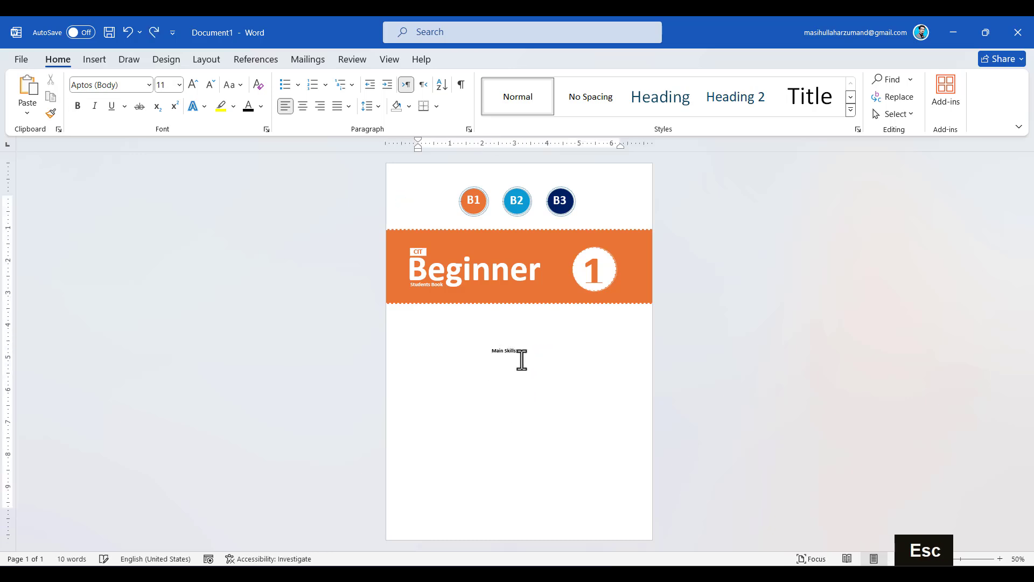
Step: Move the Main Skills: text box near the page's right edge and shrink it to fit its single line
{"action": "scroll", "coordinate": [522, 360], "scroll_direction": "up", "scroll_amount": 9}
{"action": "left_click", "coordinate": [494, 345]}
{"action": "left_click_drag", "start_coordinate": [494, 340], "coordinate": [627, 386]}
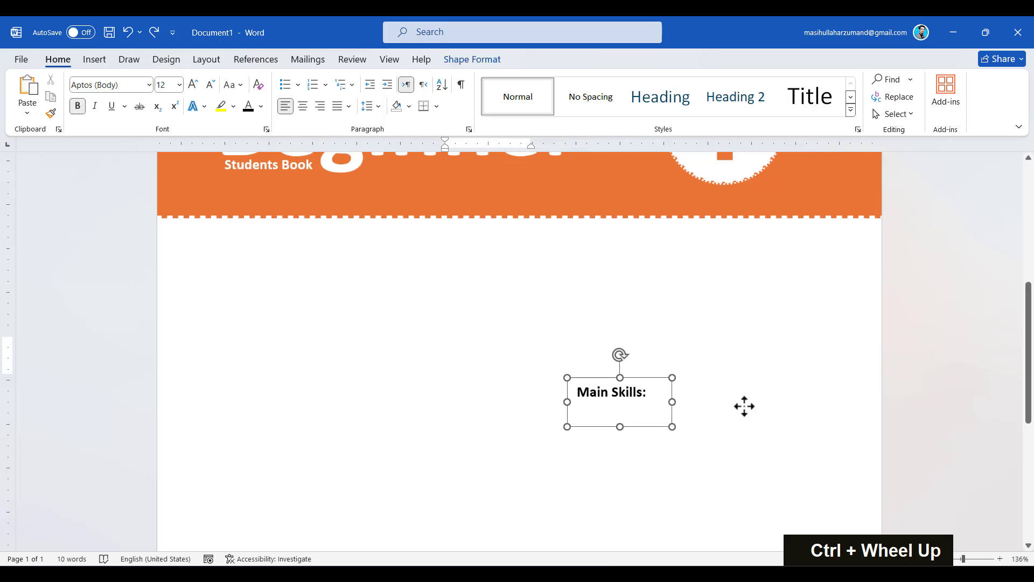
{"action": "left_click_drag", "start_coordinate": [745, 407], "coordinate": [808, 397]}
{"action": "left_click_drag", "start_coordinate": [856, 439], "coordinate": [843, 418]}
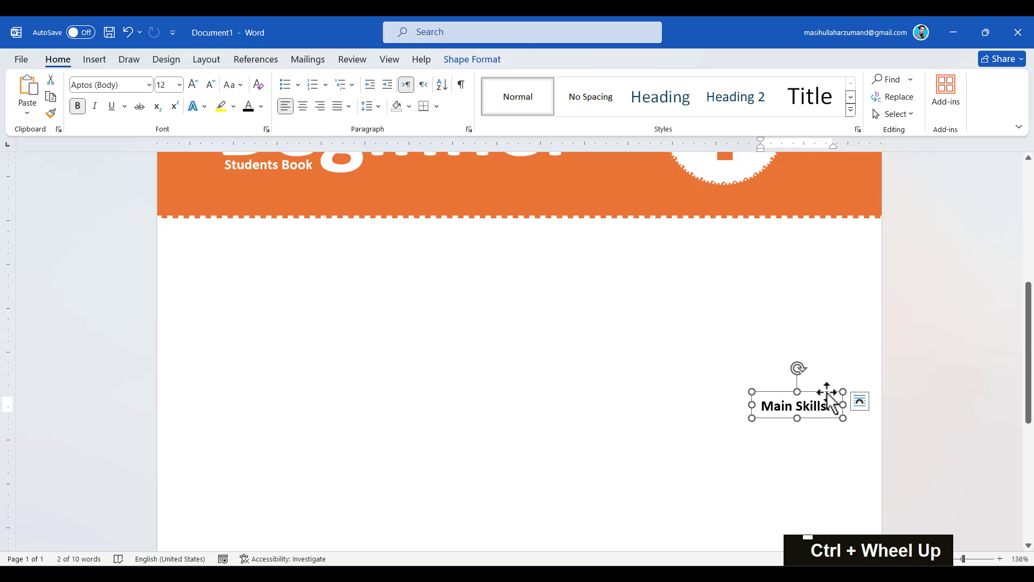
Step: Duplicate the Main Skills: text box directly below the original and make the copy taller for several lines
{"action": "key", "text": "ctrl+c"}
{"action": "key", "text": "ctrl+v"}
{"action": "left_click_drag", "start_coordinate": [831, 416], "coordinate": [801, 515]}
Step: Replace the text in the copied box below Main Skills: with Listening and Speaking on separate lines
{"action": "key", "text": "ctrl+a"}
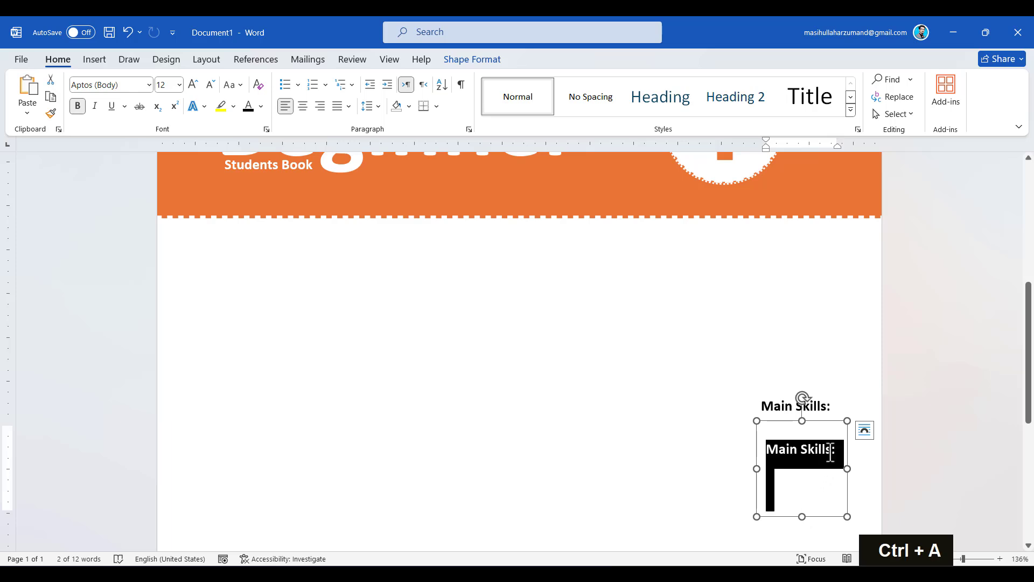
{"action": "type", "text": "Lis"}
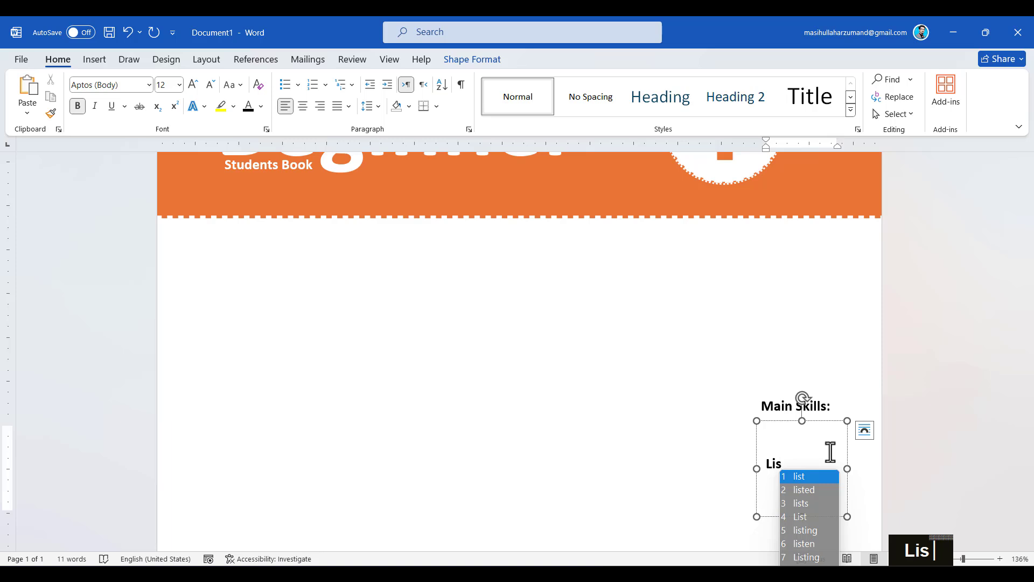
{"action": "type", "text": "te"}
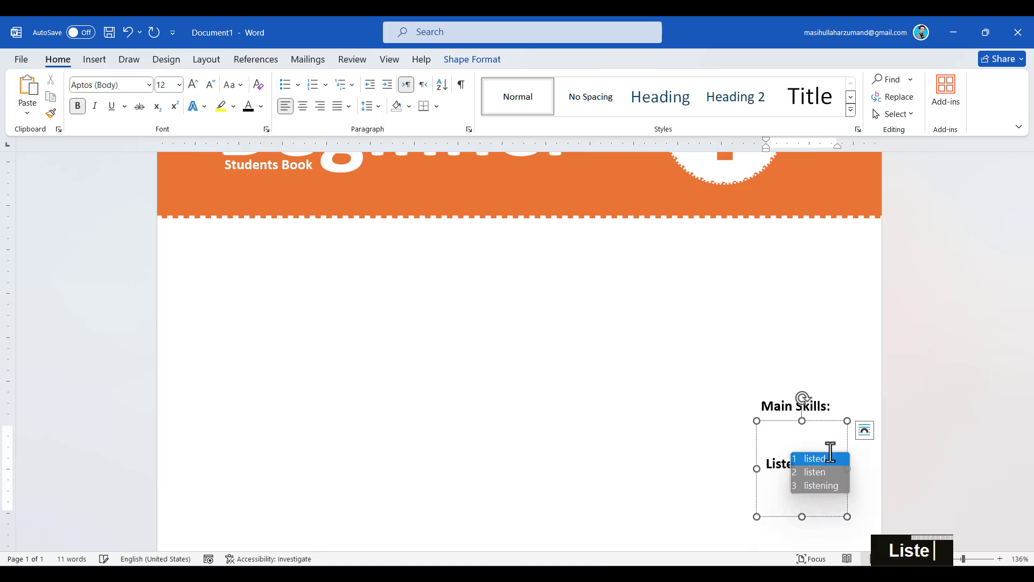
{"action": "key", "text": "Down"}
{"action": "key", "text": "Down"}
{"action": "key", "text": "Return"}
{"action": "key", "text": "Return"}
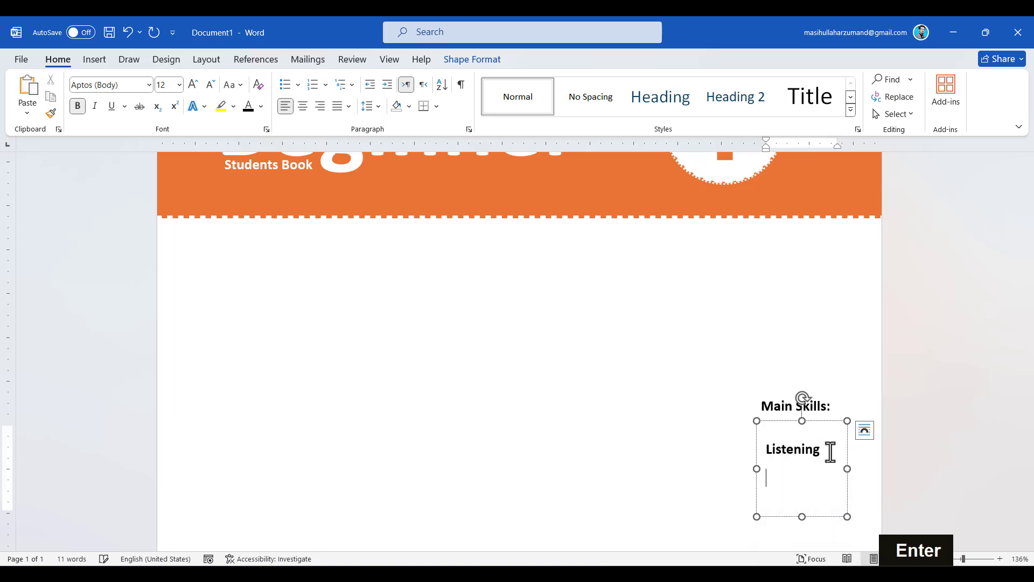
{"action": "type", "text": "Spea"}
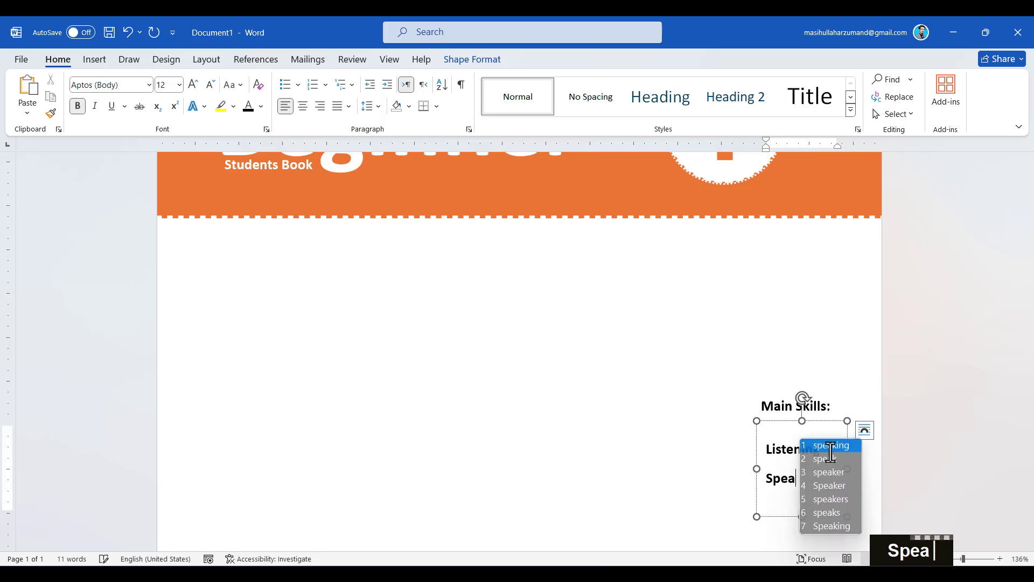
{"action": "key", "text": "Return"}
{"action": "key", "text": "Return"}
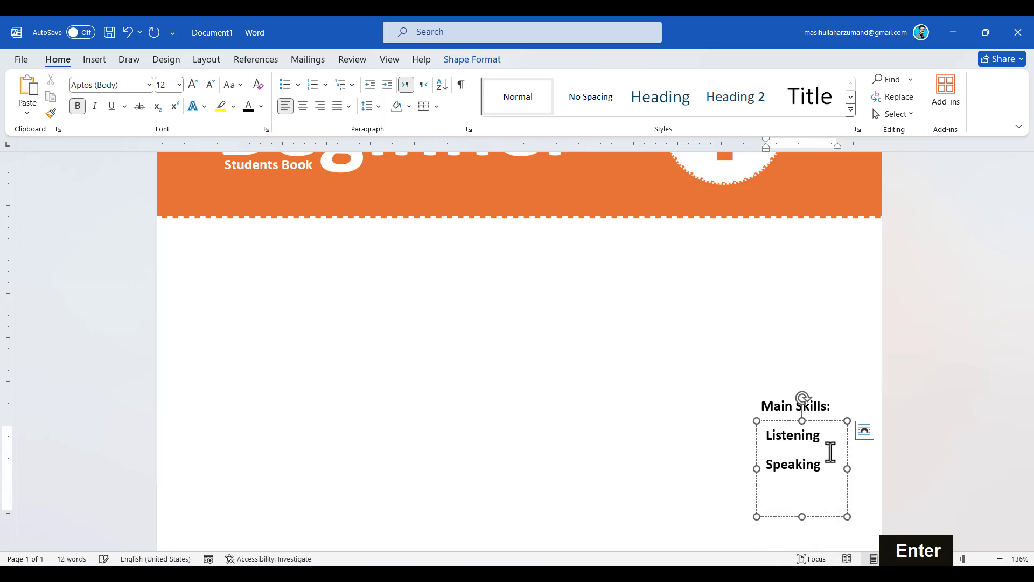
Step: Add Reading and Writing as further lines of the skills list and make its text box taller to fit all four
{"action": "type", "text": "Read"}
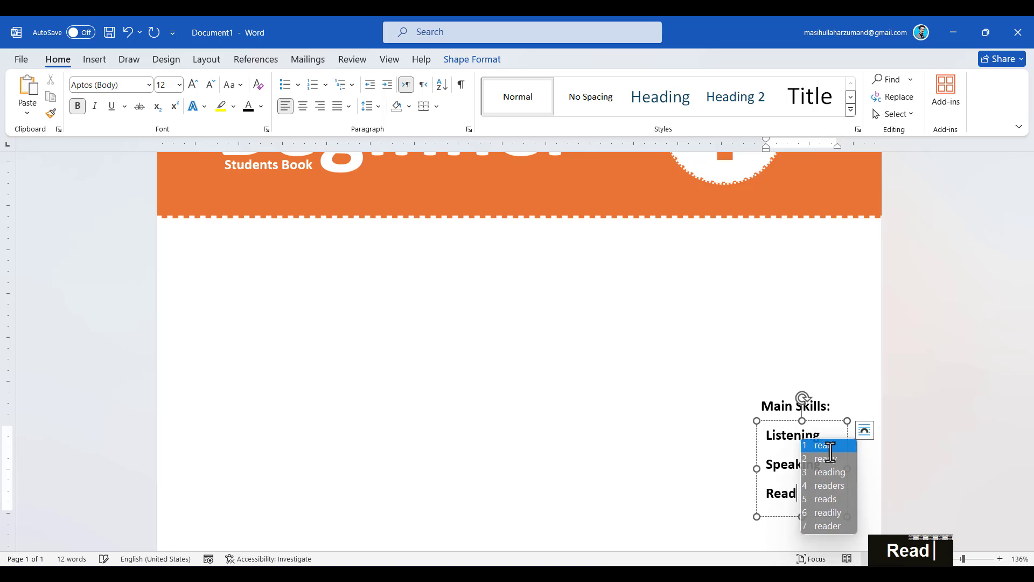
{"action": "key", "text": "Return"}
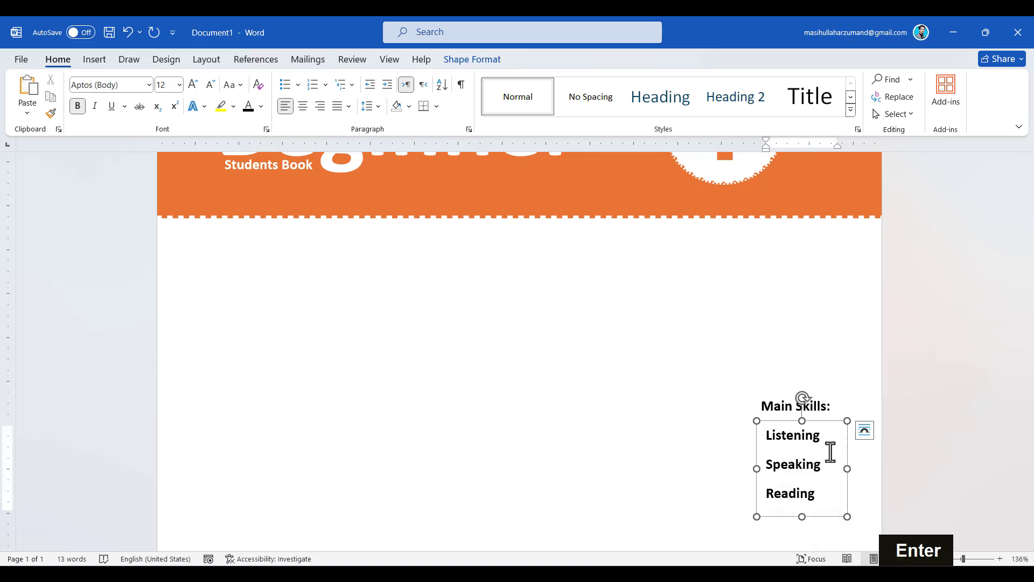
{"action": "type", "text": "Writing"}
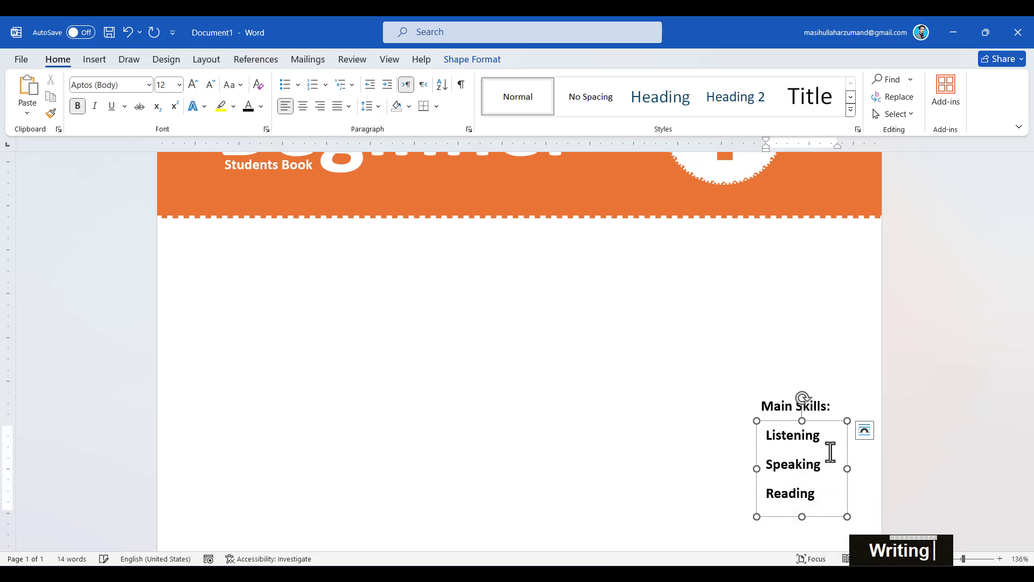
{"action": "left_click_drag", "start_coordinate": [801, 518], "coordinate": [801, 543]}
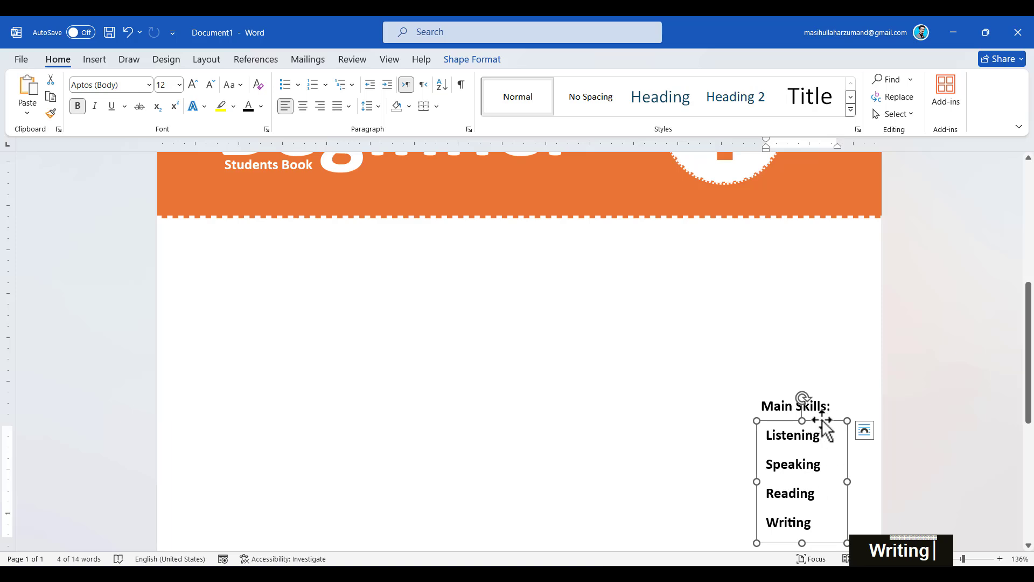
{"action": "left_click_drag", "start_coordinate": [815, 444], "coordinate": [769, 528]}
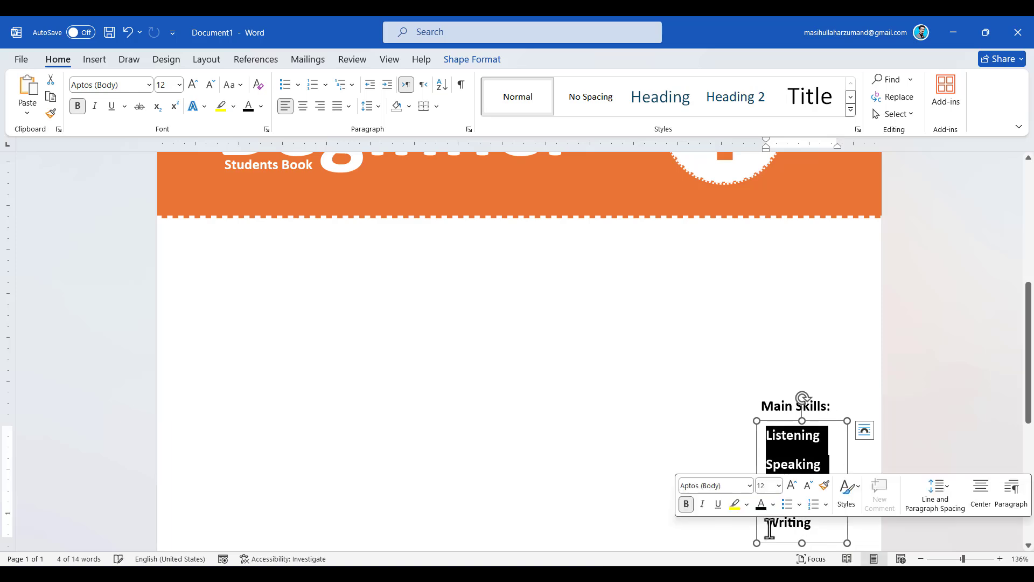
{"action": "left_click", "coordinate": [379, 107]}
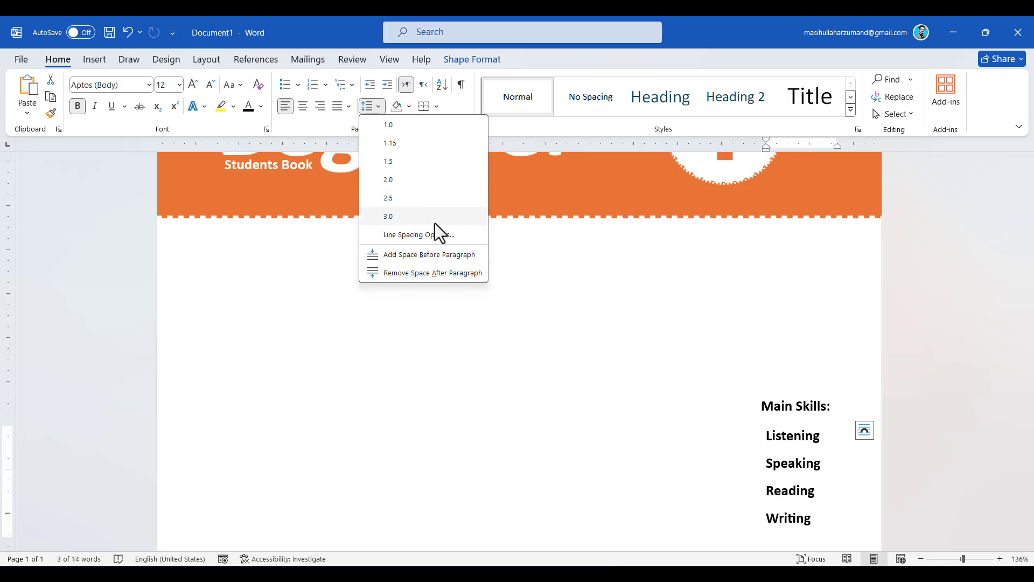
{"action": "left_click", "coordinate": [827, 412]}
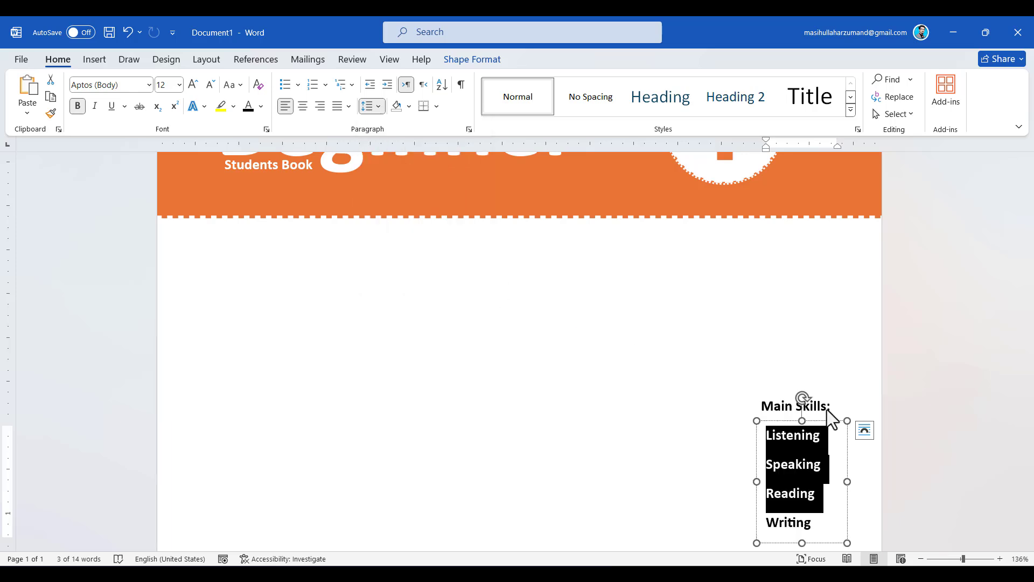
Step: Widen the Main Skills: text box toward the page's left side and remove bold from the four skills in the list
{"action": "left_click_drag", "start_coordinate": [827, 406], "coordinate": [721, 431]}
{"action": "left_click", "coordinate": [809, 467]}
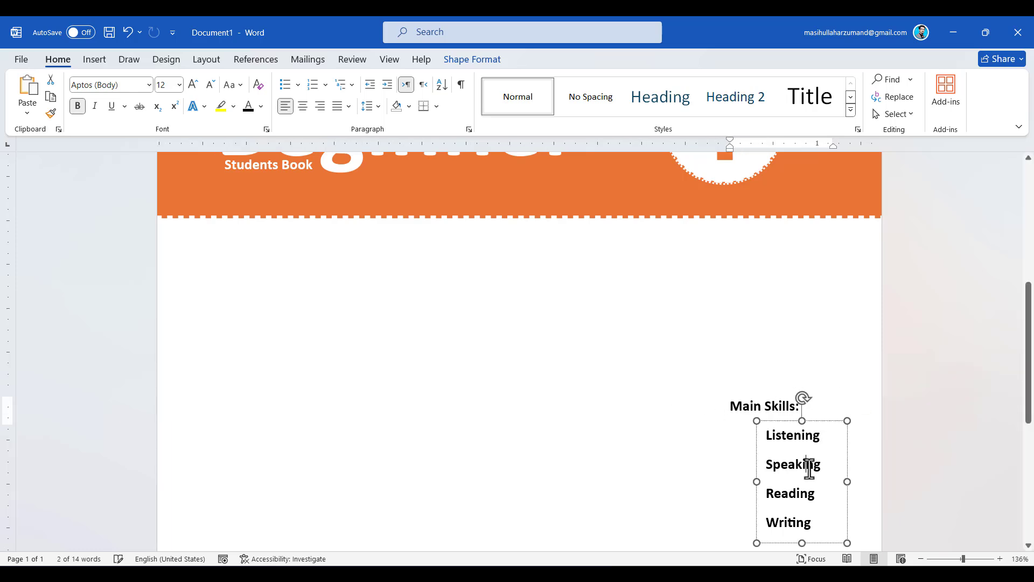
{"action": "key", "text": "ctrl+a"}
{"action": "key", "text": "ctrl+b"}
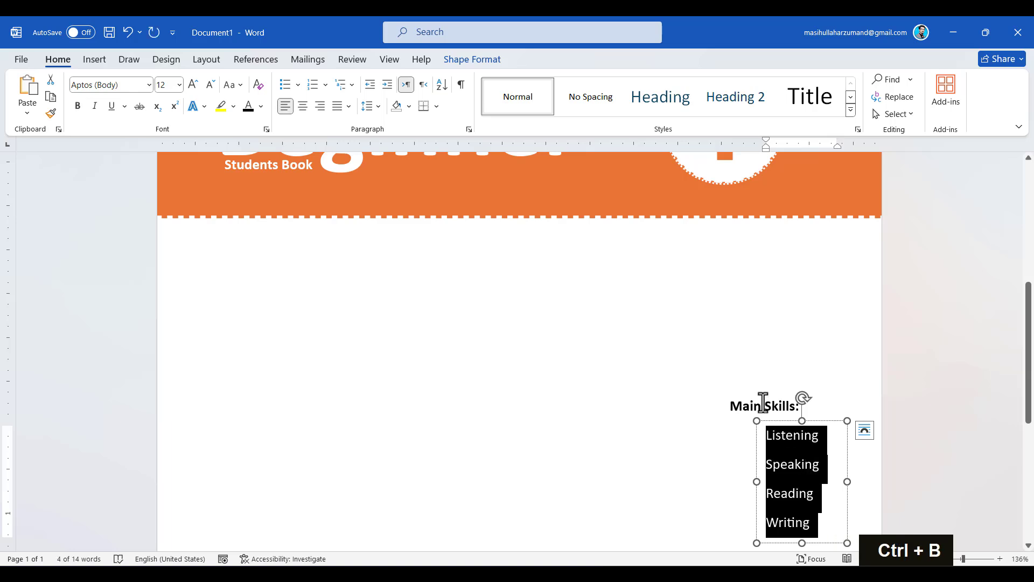
Step: Enlarge the Main Skills: heading by one font size step and position it closely above the skills list
{"action": "left_click", "coordinate": [763, 404]}
{"action": "mouse_move", "coordinate": [767, 397]}
{"action": "left_mouse_down"}
{"action": "mouse_move", "coordinate": [782, 400]}
{"action": "mouse_move", "coordinate": [750, 410]}
{"action": "left_mouse_up"}
{"action": "key", "text": "ctrl+a"}
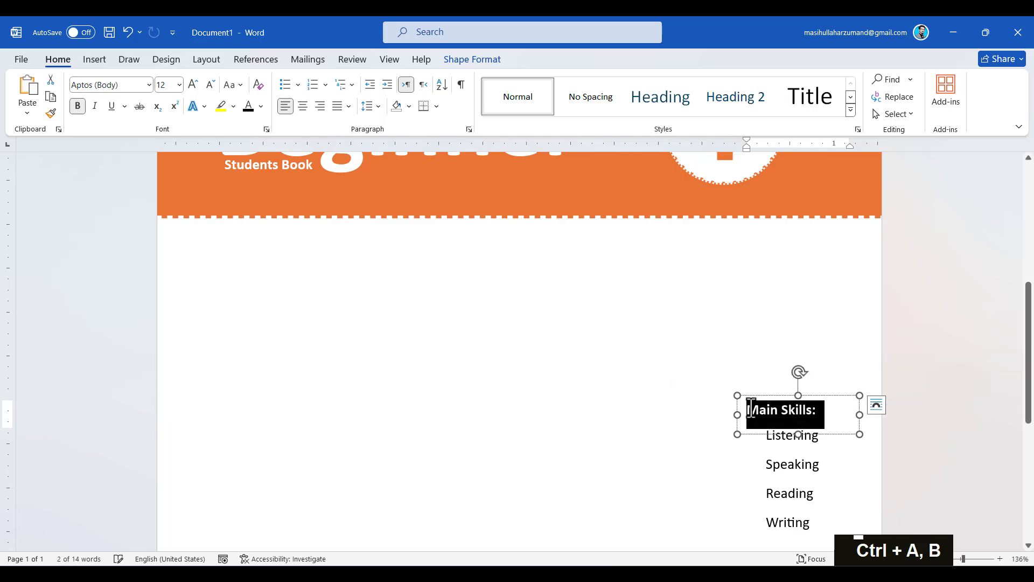
{"action": "key", "text": "ctrl+shift+period"}
{"action": "left_click", "coordinate": [778, 440]}
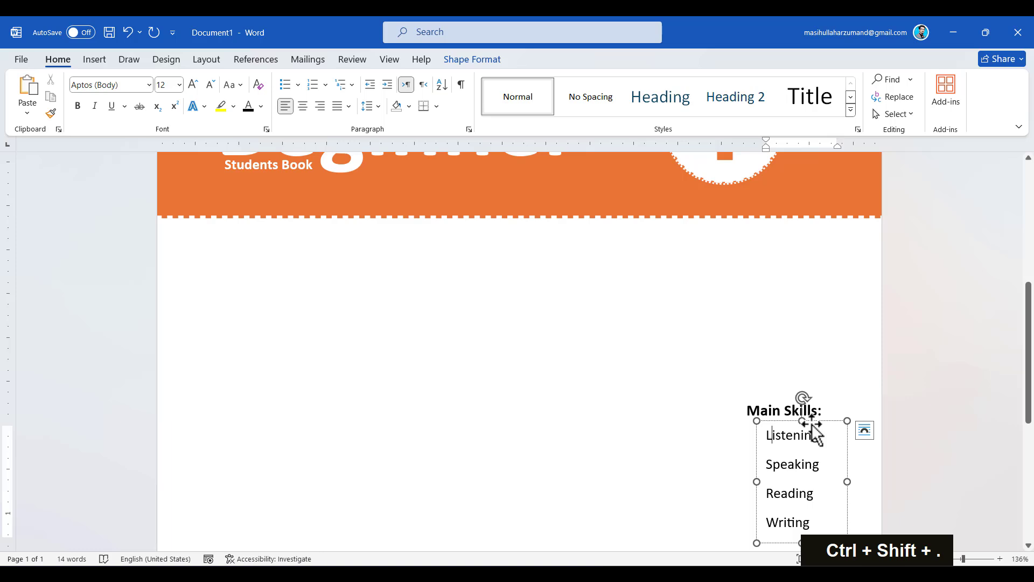
{"action": "left_click_drag", "start_coordinate": [812, 424], "coordinate": [807, 427]}
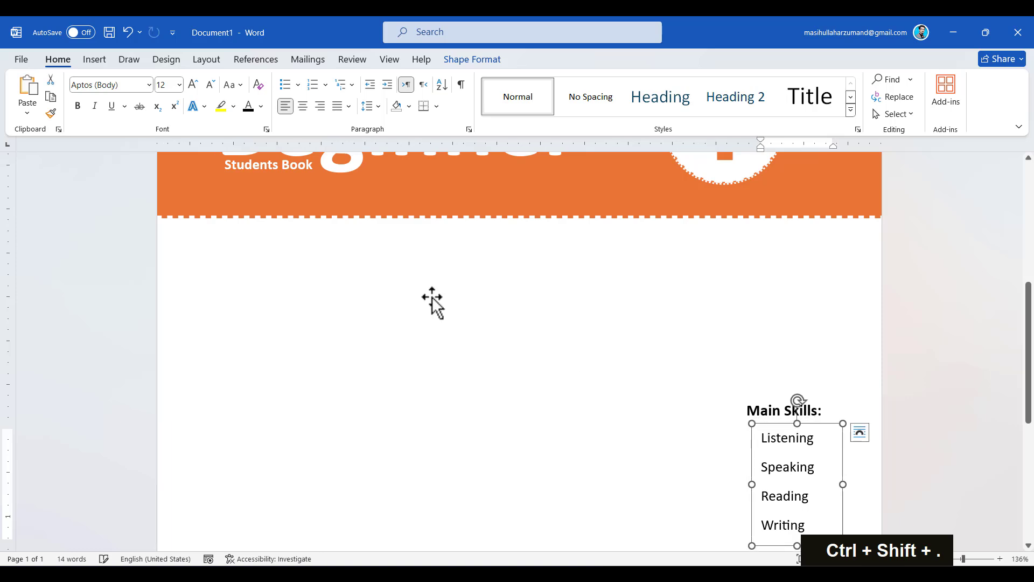
Step: Draw a small circle about 0.1" in diameter to the left of the word Listening
{"action": "left_click", "coordinate": [96, 64]}
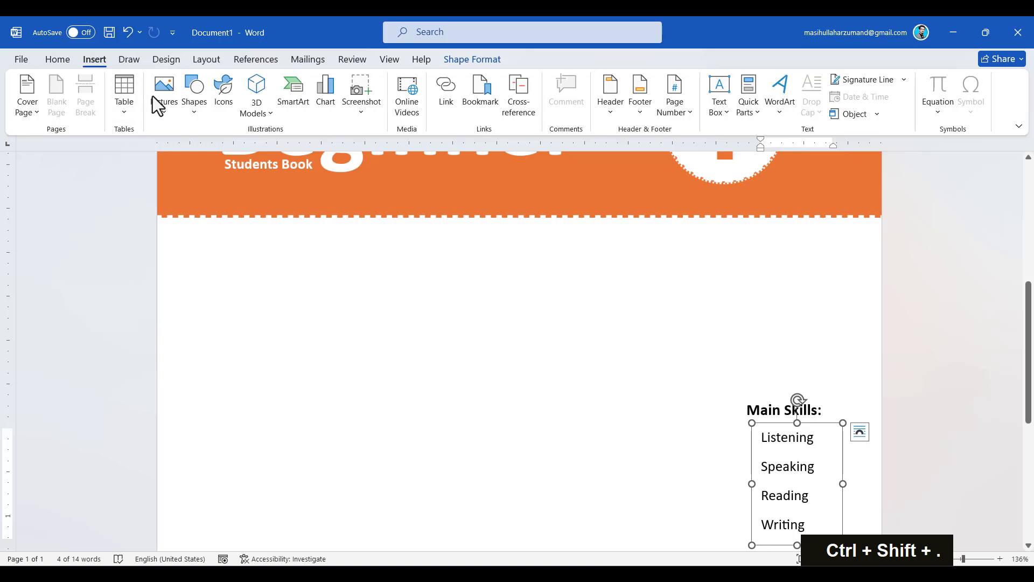
{"action": "left_click", "coordinate": [195, 113]}
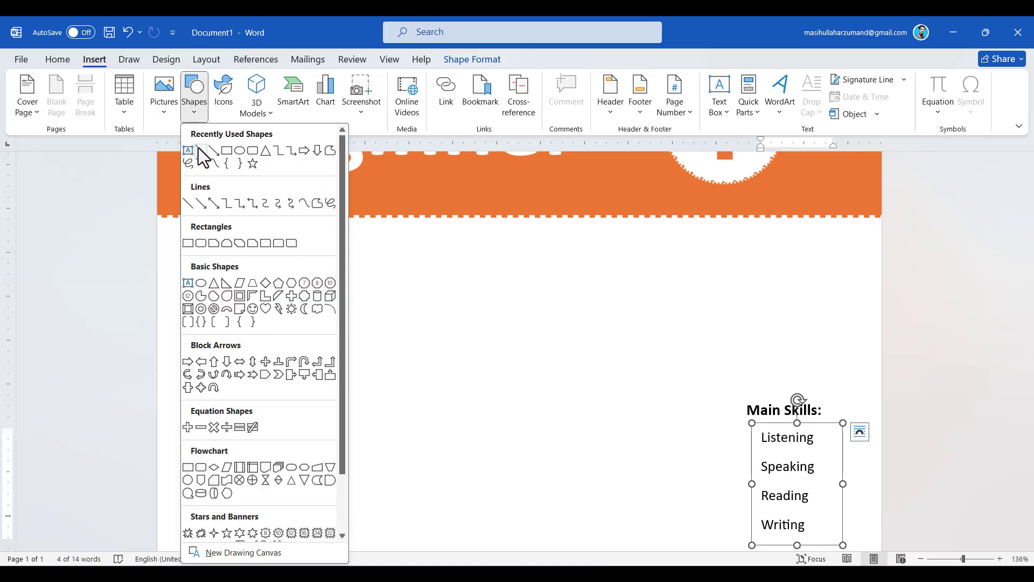
{"action": "left_click", "coordinate": [238, 151]}
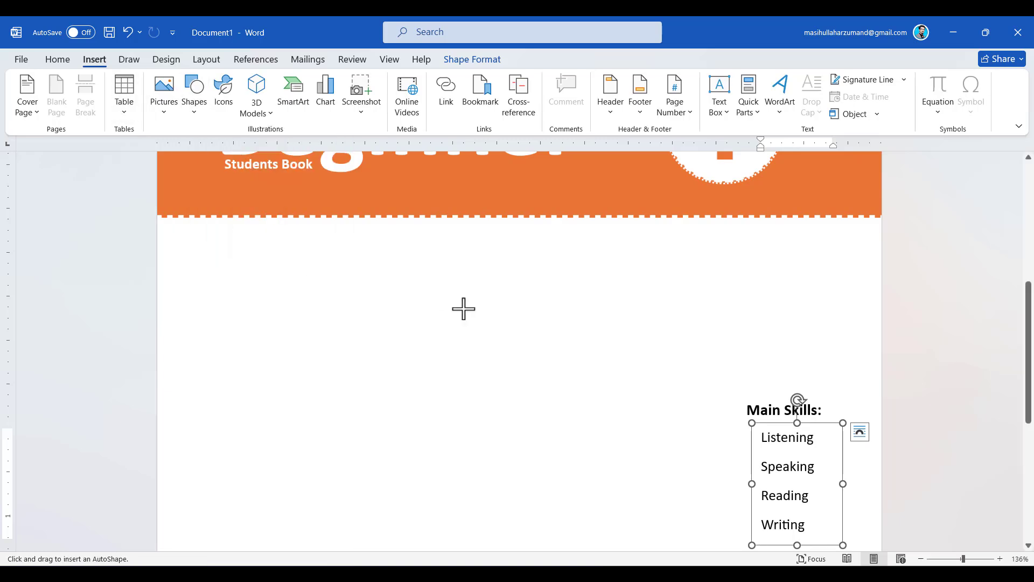
{"action": "left_click", "coordinate": [742, 442], "text": "shift"}
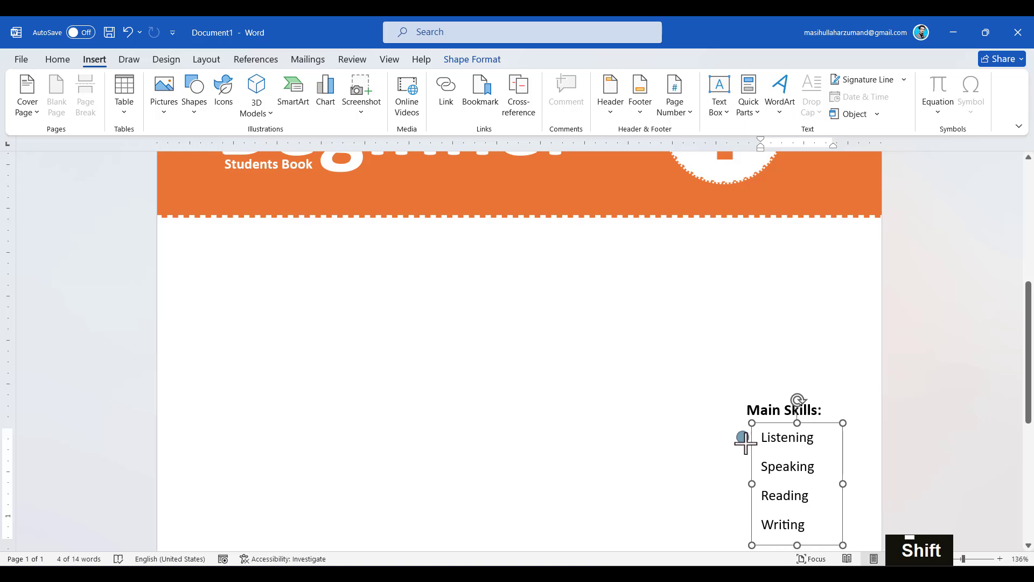
Step: Move the small circle closer to Listening and level with the word as its bullet
{"action": "scroll", "coordinate": [726, 444], "scroll_direction": "up", "scroll_amount": 6, "text": "ctrl"}
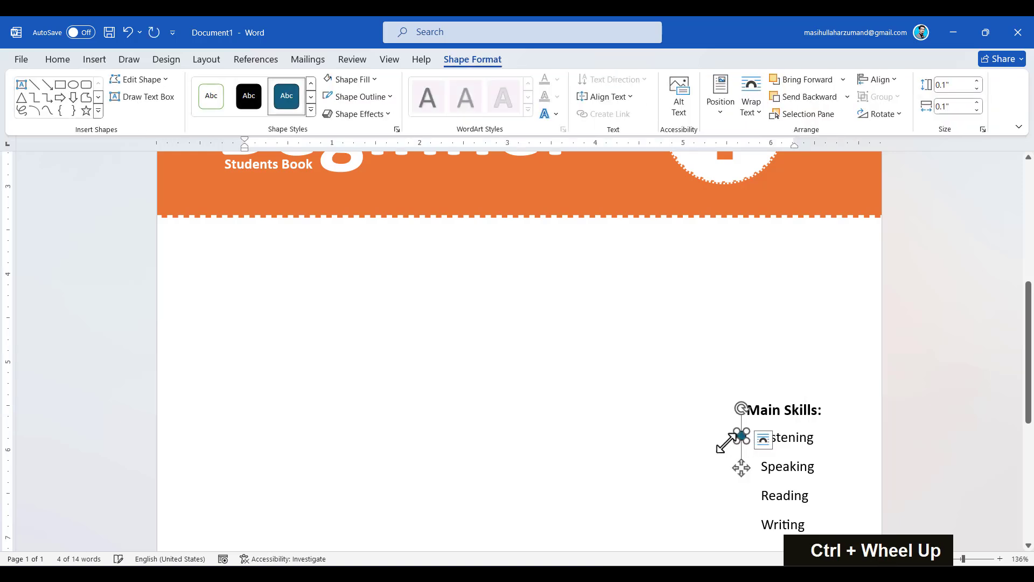
{"action": "scroll", "coordinate": [702, 501], "scroll_direction": "up", "scroll_amount": 10, "text": "ctrl"}
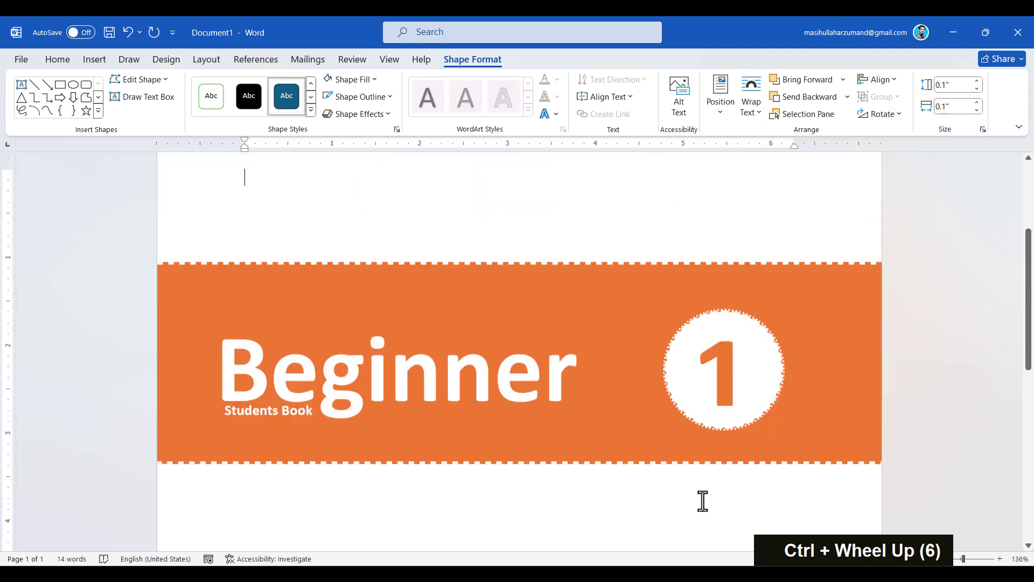
{"action": "scroll", "coordinate": [702, 501], "scroll_direction": "down", "scroll_amount": 3}
{"action": "scroll", "coordinate": [701, 501], "scroll_direction": "right", "scroll_amount": 5}
{"action": "scroll", "coordinate": [703, 501], "scroll_direction": "down", "scroll_amount": 4}
{"action": "scroll", "coordinate": [703, 501], "scroll_direction": "down", "scroll_amount": 8, "text": "ctrl"}
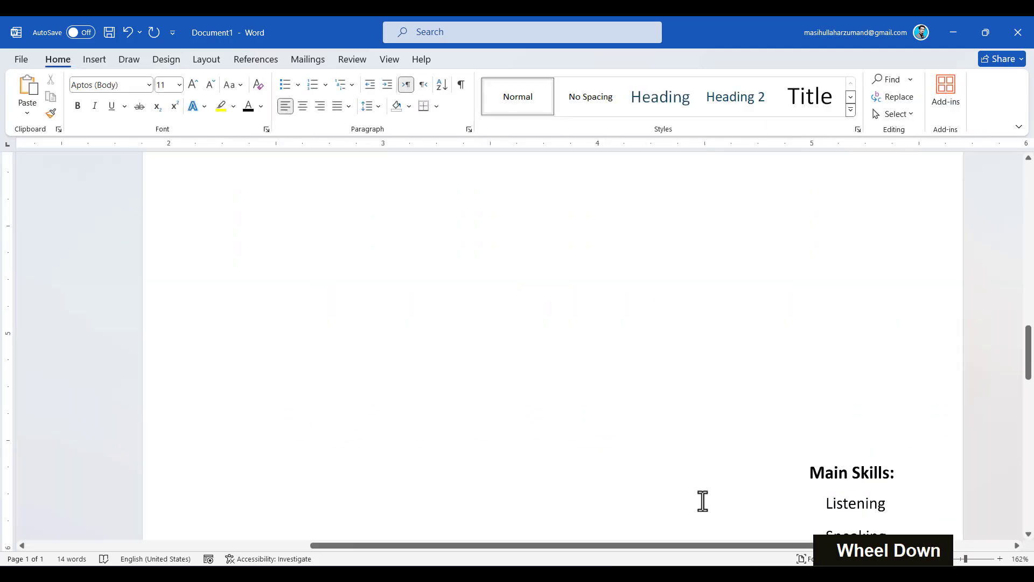
{"action": "scroll", "coordinate": [703, 501], "scroll_direction": "right", "scroll_amount": 2}
{"action": "scroll", "coordinate": [703, 501], "scroll_direction": "up", "scroll_amount": 4, "text": "ctrl"}
{"action": "scroll", "coordinate": [703, 501], "scroll_direction": "right", "scroll_amount": 1}
{"action": "scroll", "coordinate": [703, 501], "scroll_direction": "down", "scroll_amount": 1}
{"action": "scroll", "coordinate": [703, 501], "scroll_direction": "right", "scroll_amount": 1}
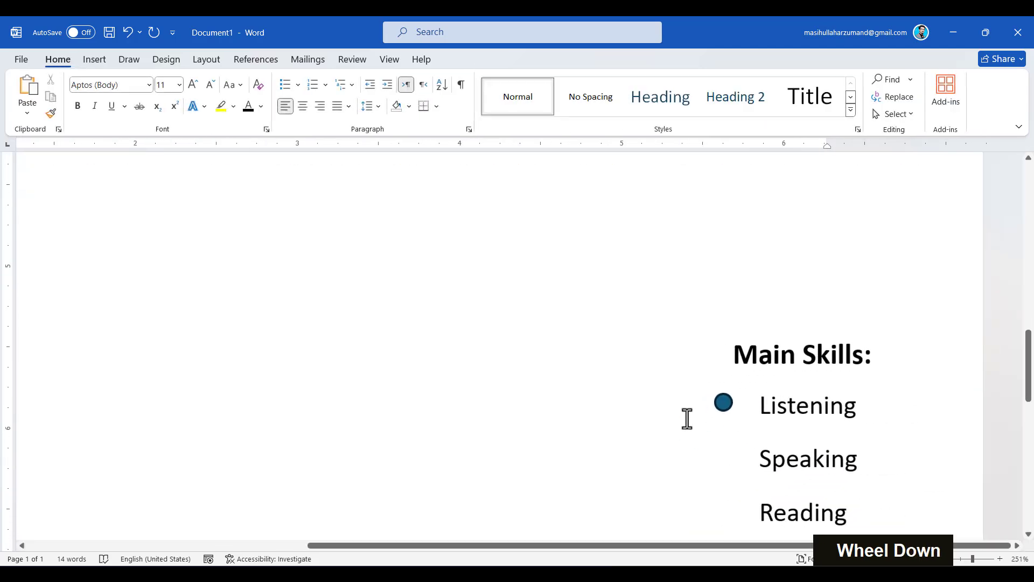
{"action": "left_click", "coordinate": [729, 404]}
{"action": "left_click_drag", "start_coordinate": [731, 407], "coordinate": [743, 409]}
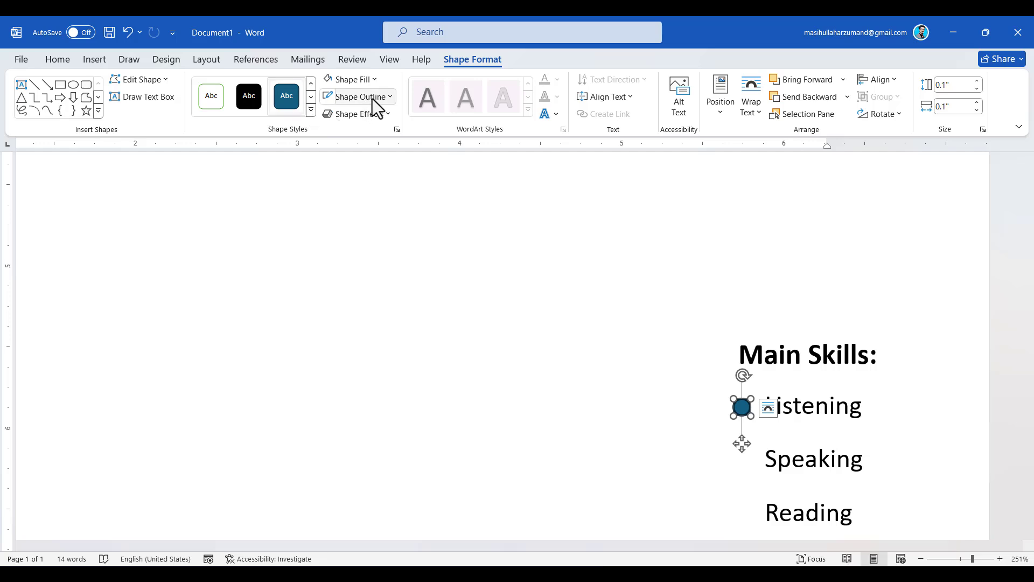
Step: Remove the bullet circle's outline and fill it with the orange theme colour
{"action": "left_click", "coordinate": [388, 97]}
{"action": "left_click", "coordinate": [339, 244]}
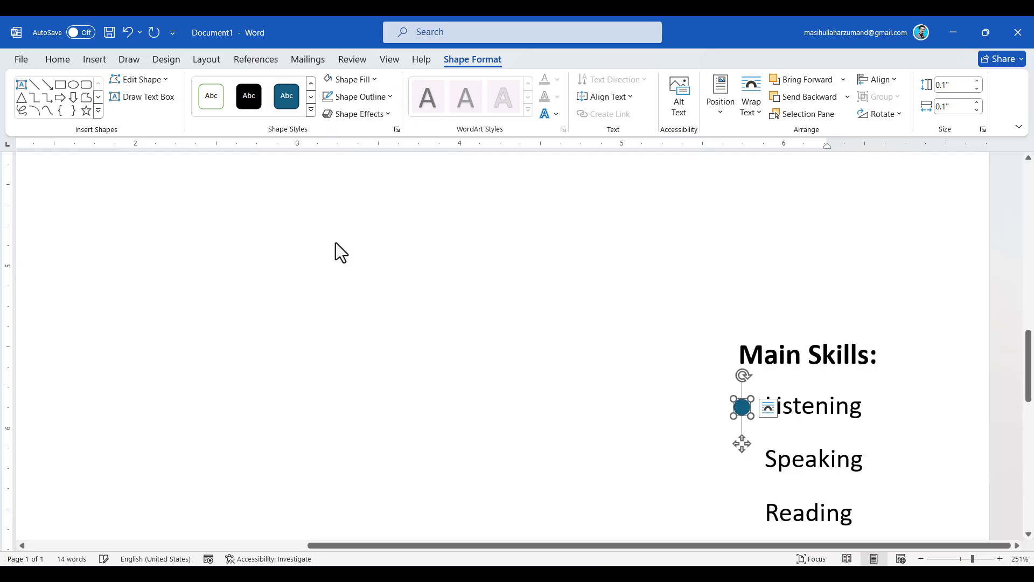
{"action": "left_click", "coordinate": [376, 80]}
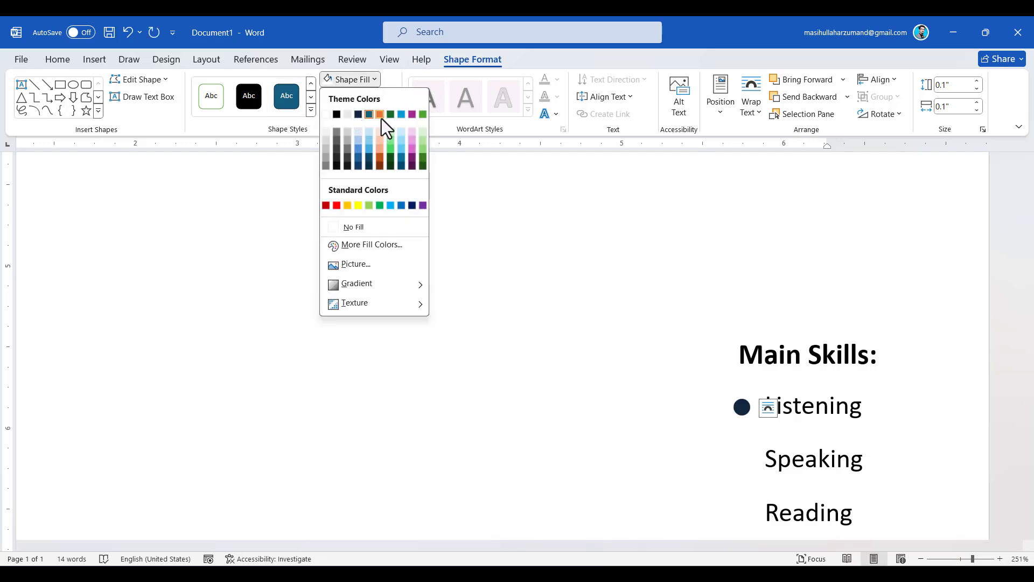
{"action": "left_click", "coordinate": [381, 116]}
Step: Make three copies of the orange bullet circle for the remaining skills
{"action": "key", "text": "ctrl+c"}
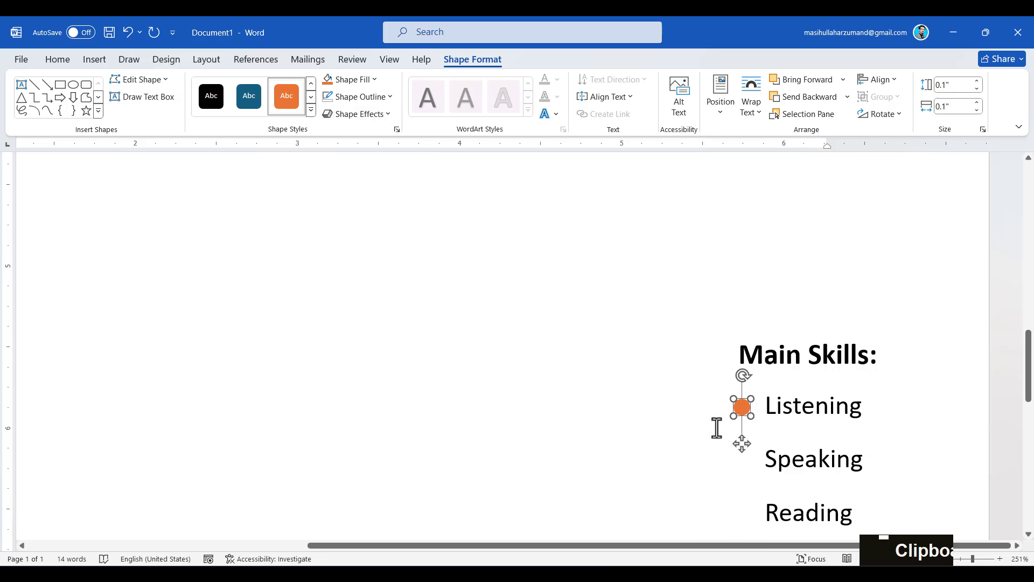
{"action": "key", "text": "ctrl+v"}
{"action": "key", "text": "ctrl+v"}
{"action": "key", "text": "ctrl+v"}
{"action": "scroll", "coordinate": [716, 428], "scroll_direction": "down", "scroll_amount": 1}
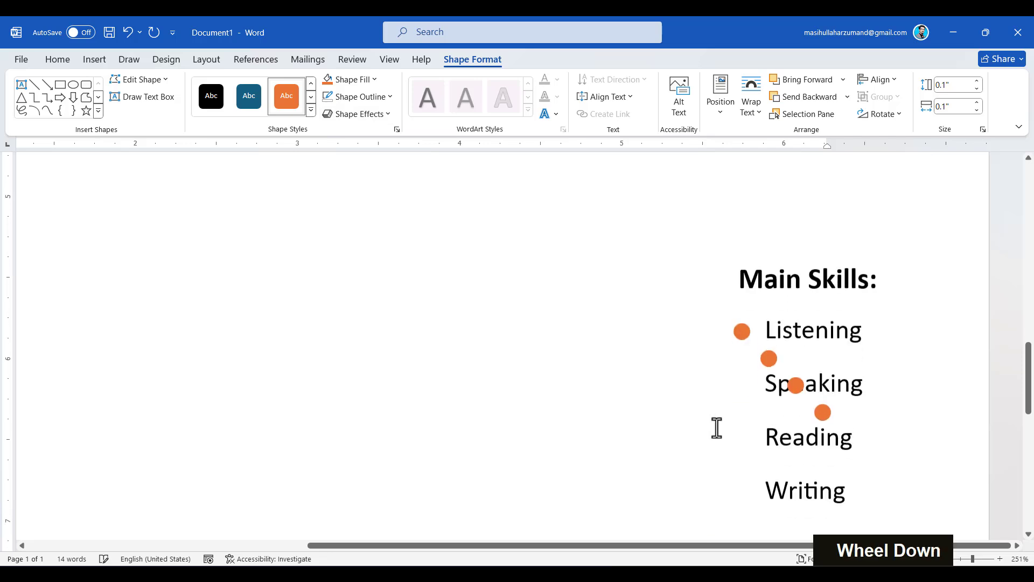
Step: Move the last copied circle beside Writing, roughly below the Listening bullet
{"action": "scroll", "coordinate": [716, 428], "scroll_direction": "down", "scroll_amount": 1}
{"action": "left_click", "coordinate": [822, 390]}
{"action": "left_click_drag", "start_coordinate": [822, 390], "coordinate": [744, 471]}
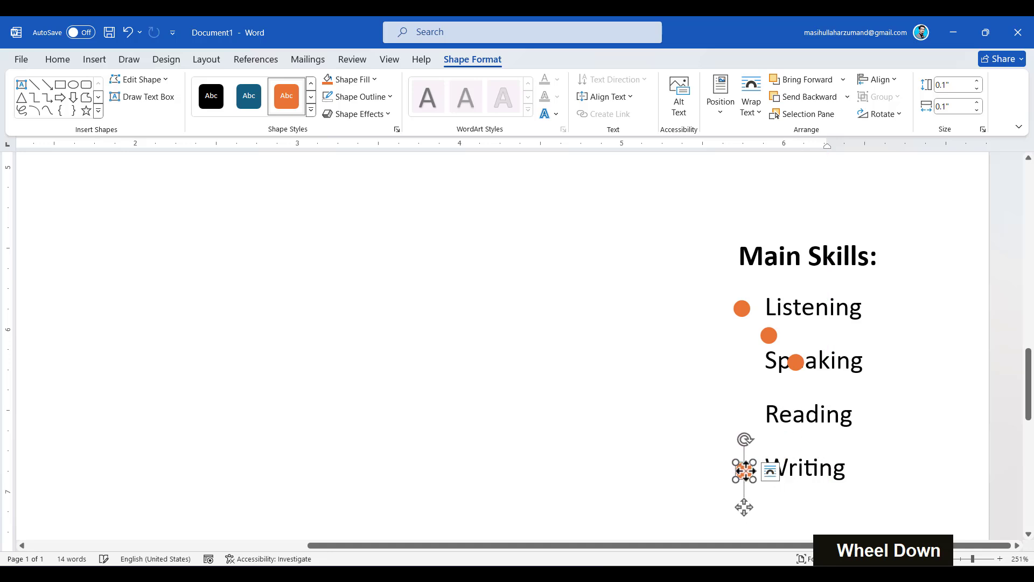
Step: Align the four orange bullet circles on a common vertical centre line and distribute them vertically
{"action": "left_click", "coordinate": [794, 366]}
{"action": "left_click", "coordinate": [745, 472]}
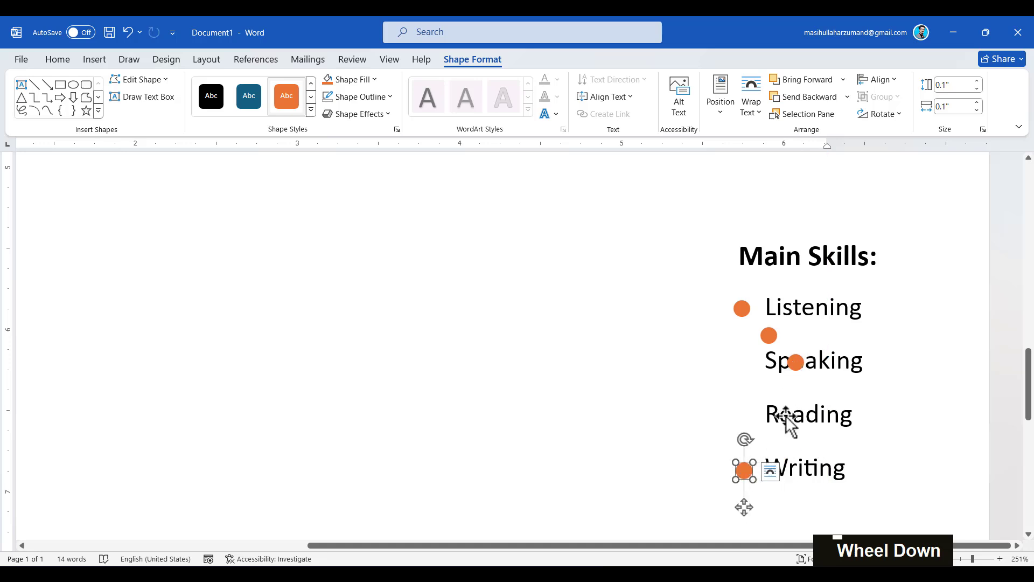
{"action": "left_click", "coordinate": [795, 364], "text": "shift"}
{"action": "left_click", "coordinate": [768, 335], "text": "shift"}
{"action": "left_click", "coordinate": [742, 308], "text": "shift"}
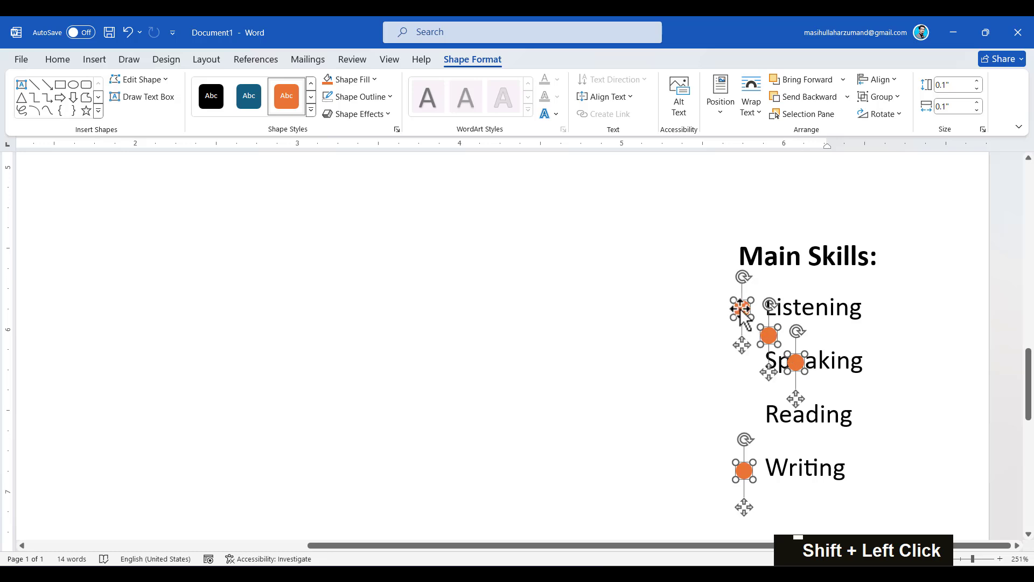
{"action": "left_click", "coordinate": [897, 78]}
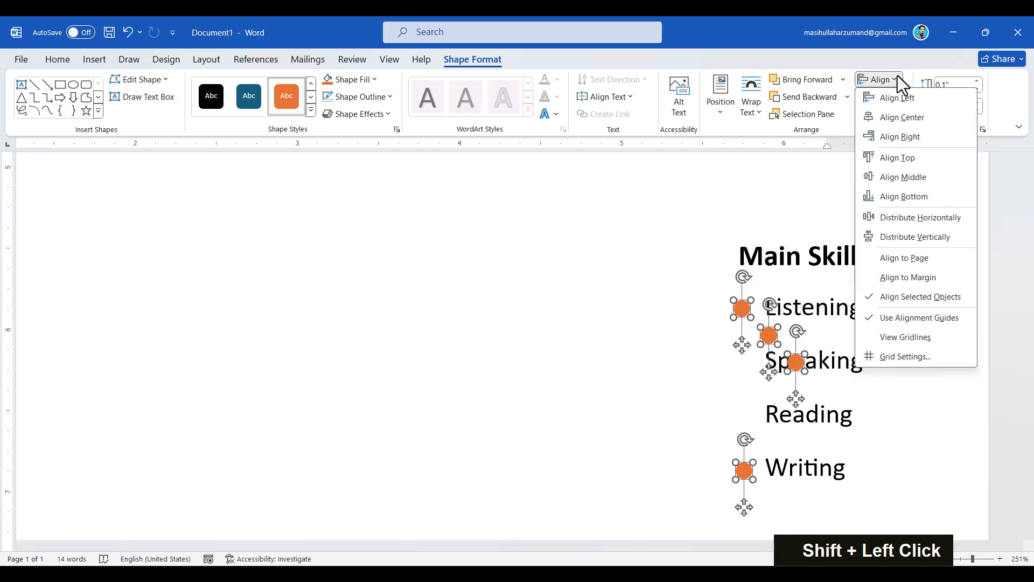
{"action": "left_click", "coordinate": [915, 119]}
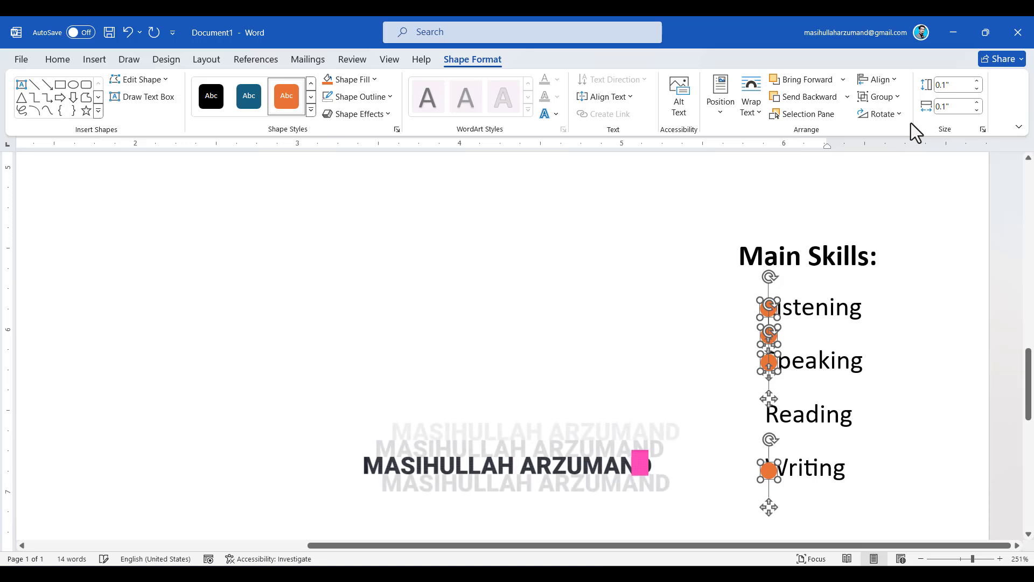
{"action": "left_click", "coordinate": [896, 82]}
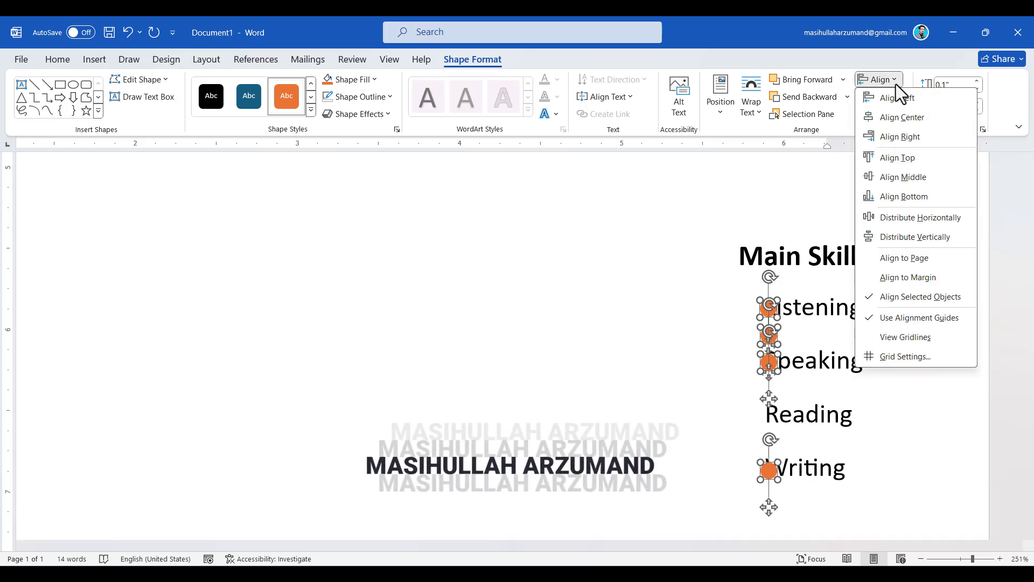
{"action": "left_click", "coordinate": [908, 236]}
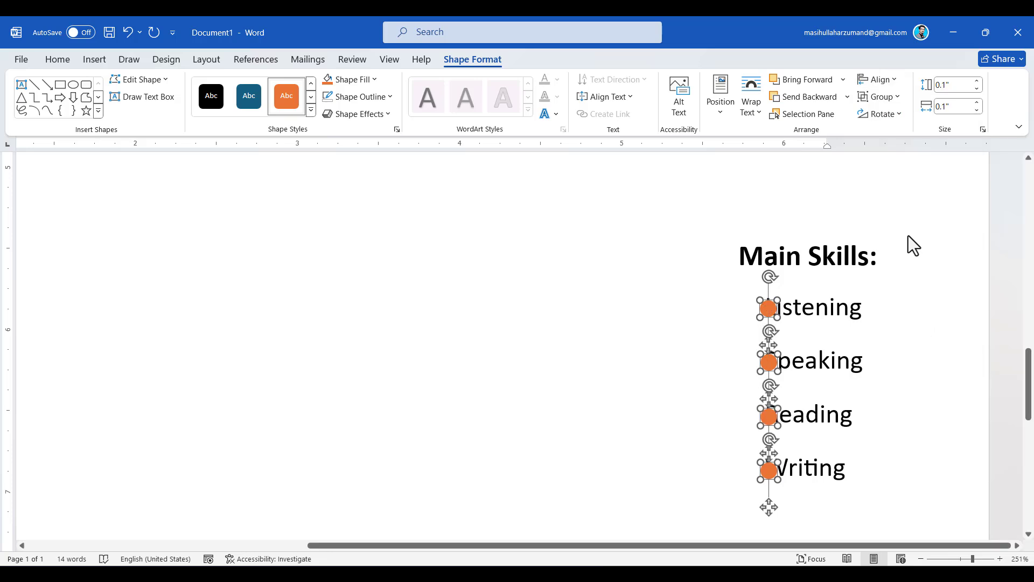
Step: Move the four bullet circles together just to the left of Listening, Speaking, Reading and Writing, each level with its word
{"action": "key", "text": "Left"}
{"action": "key", "text": "Left"}
{"action": "key", "text": "Left"}
{"action": "key", "text": "Left"}
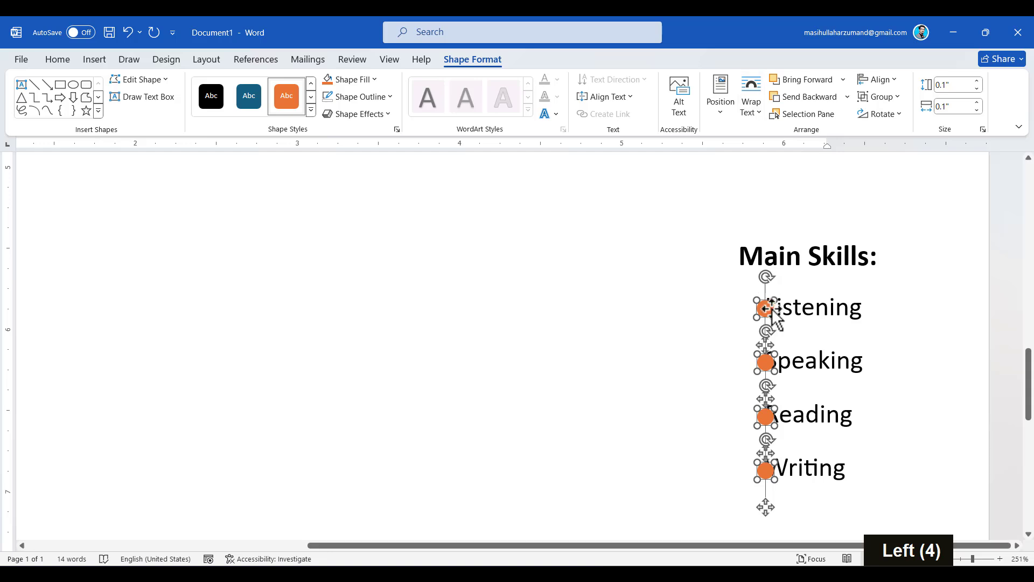
{"action": "left_click_drag", "start_coordinate": [766, 307], "coordinate": [746, 305]}
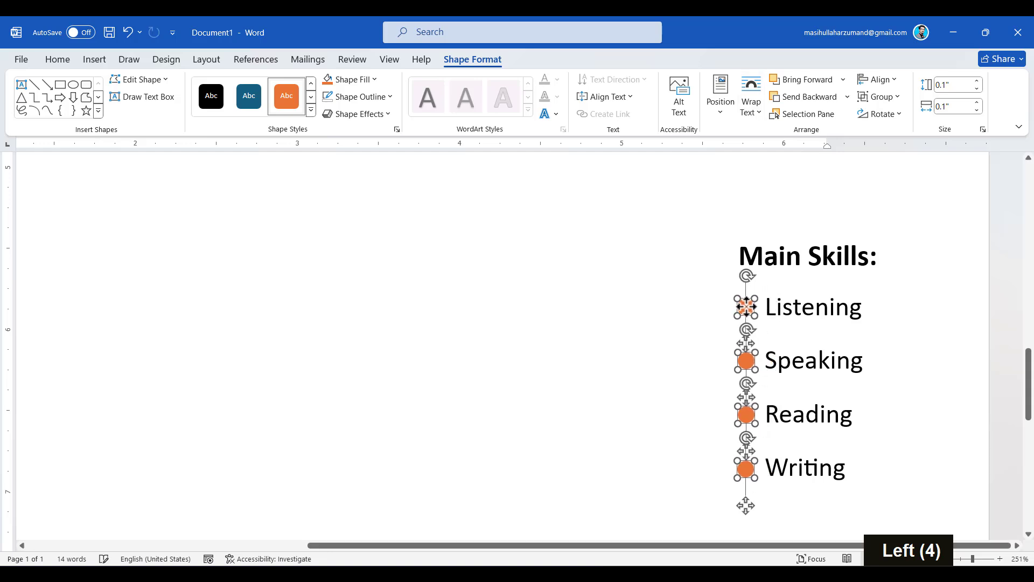
{"action": "left_click", "coordinate": [677, 374]}
Step: Draw a large perfect circle about 5.14" across in the lower part of the cover page
{"action": "scroll", "coordinate": [677, 374], "scroll_direction": "down", "scroll_amount": 15}
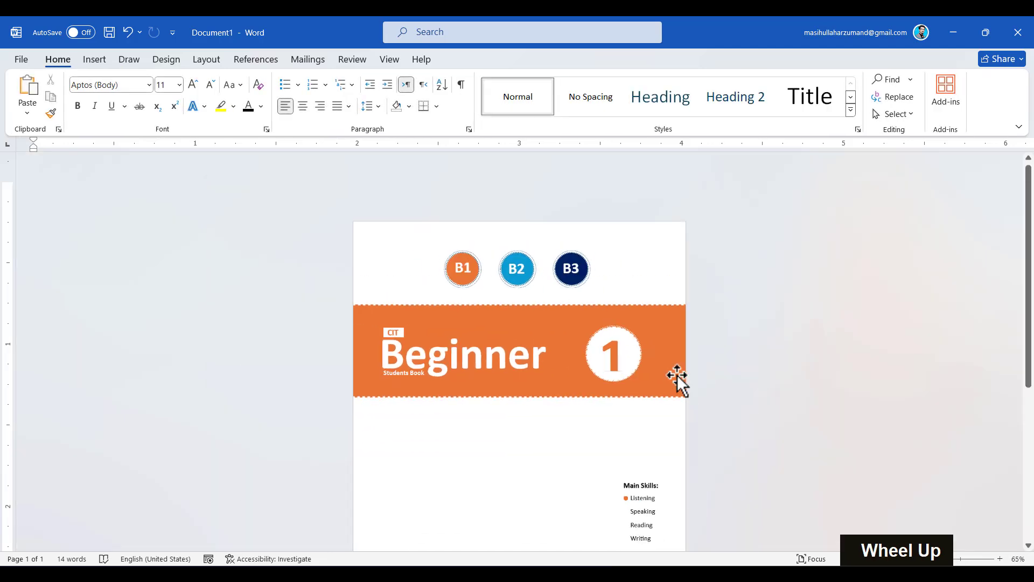
{"action": "scroll", "coordinate": [677, 374], "scroll_direction": "down", "scroll_amount": 2, "text": "ctrl"}
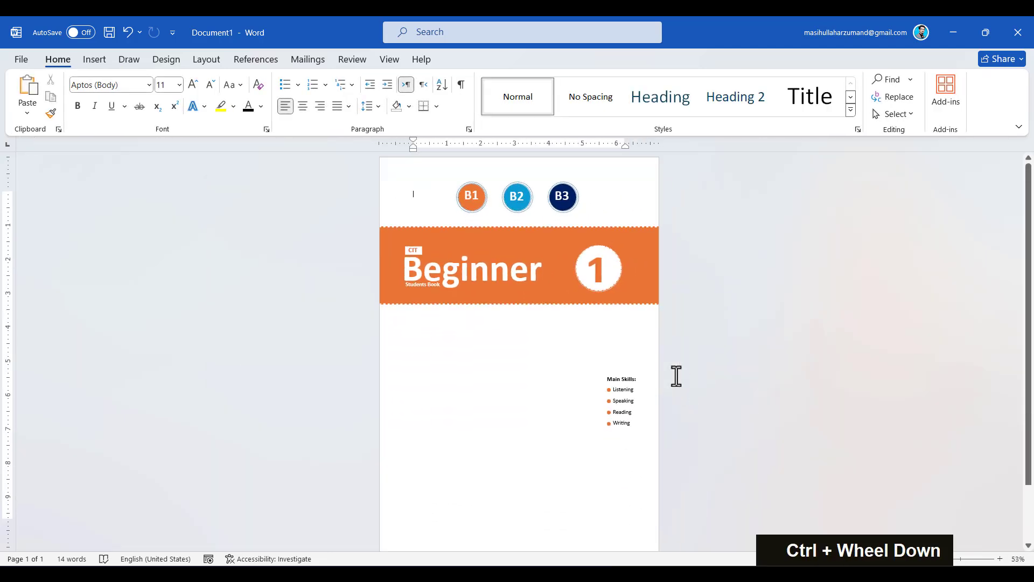
{"action": "scroll", "coordinate": [677, 376], "scroll_direction": "down", "scroll_amount": 1}
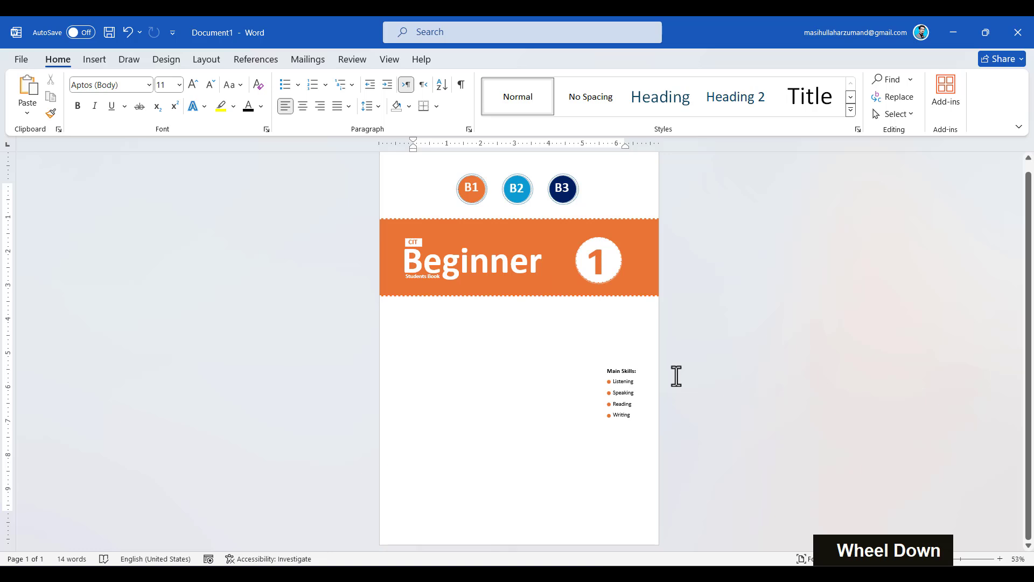
{"action": "left_click", "coordinate": [95, 60]}
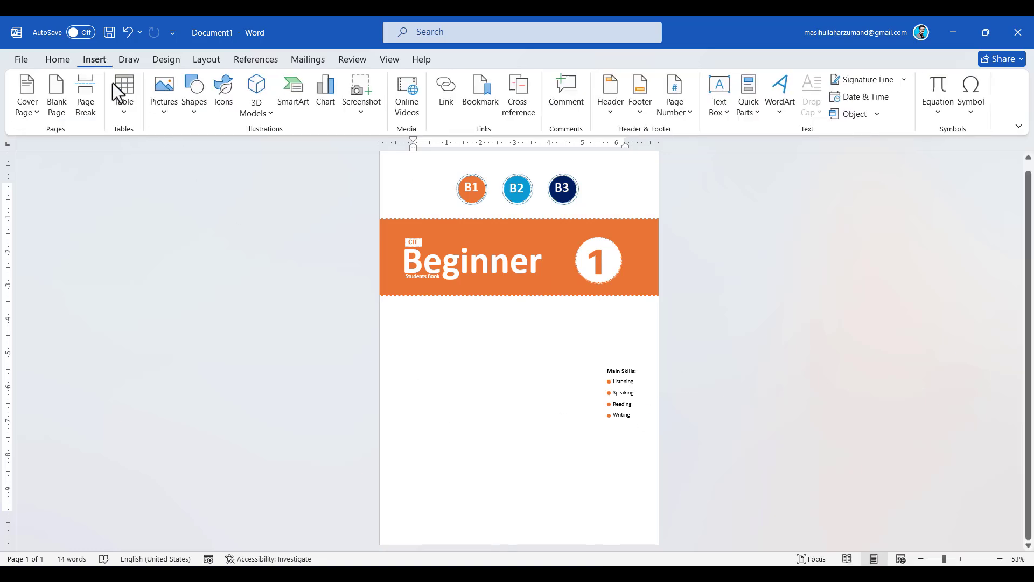
{"action": "left_click", "coordinate": [194, 115]}
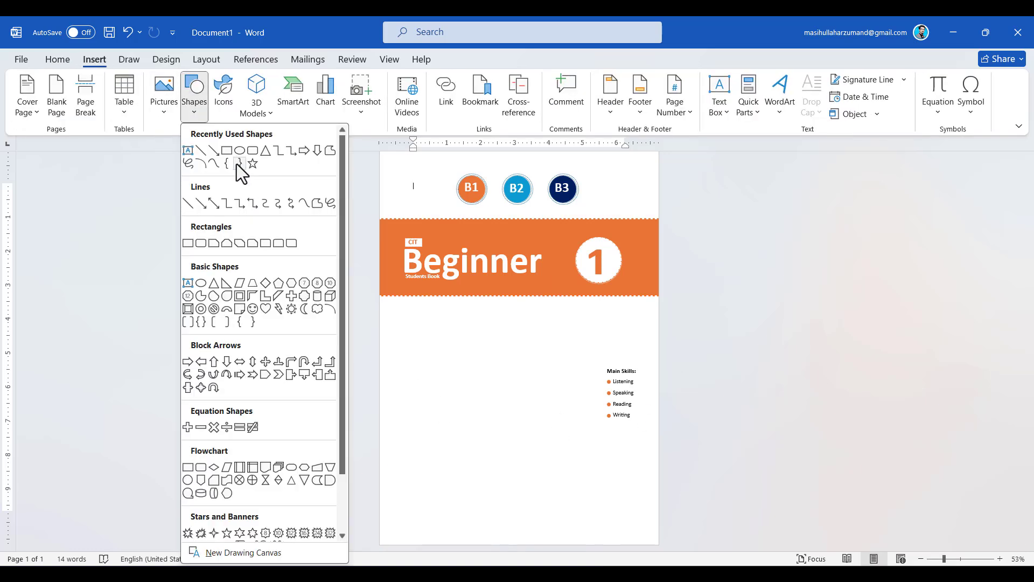
{"action": "left_click", "coordinate": [249, 152]}
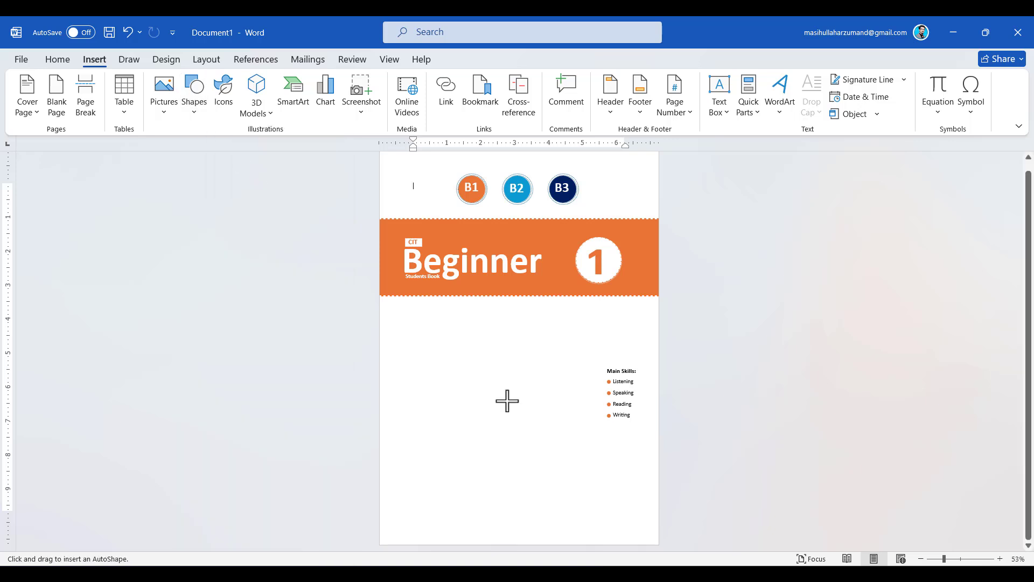
{"action": "left_click_drag", "start_coordinate": [474, 378], "coordinate": [648, 551]}
{"action": "key", "text": "alt"}
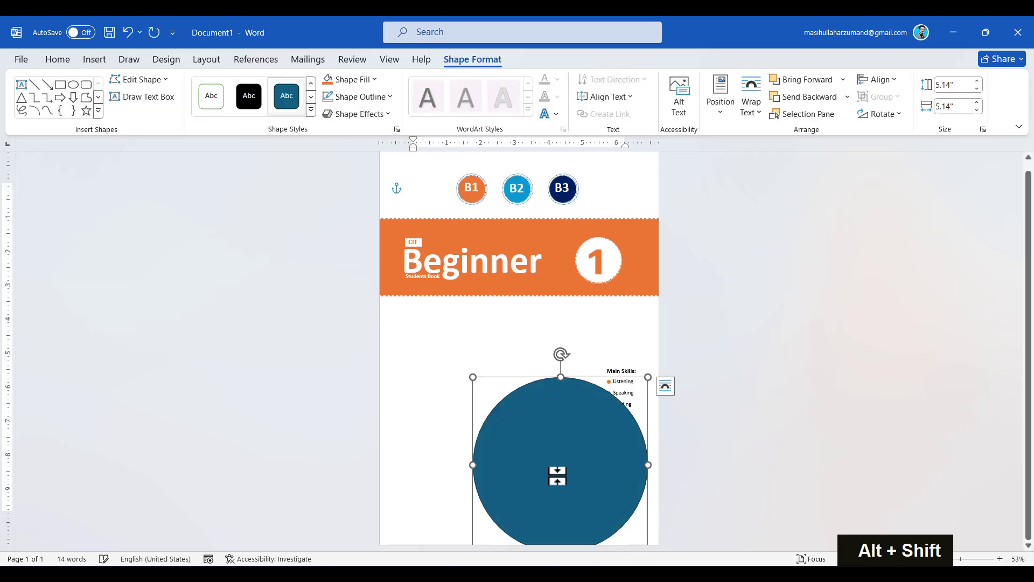
Step: Shrink the large circle to about 4.22" and position it near the horizontal centre of the page's lower half, left of Main Skills
{"action": "left_click_drag", "start_coordinate": [557, 475], "coordinate": [502, 425]}
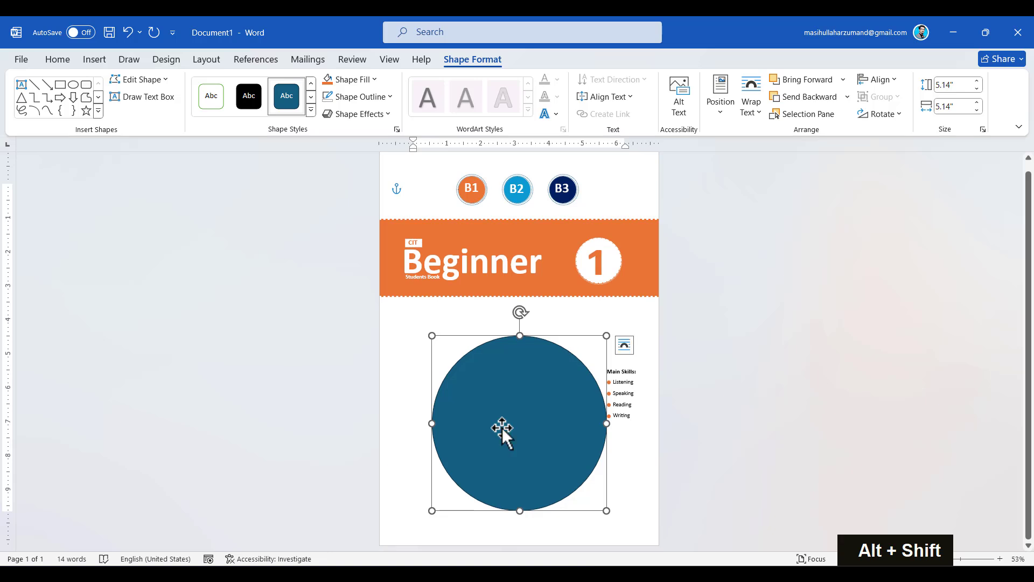
{"action": "left_click_drag", "start_coordinate": [607, 336], "coordinate": [575, 367]}
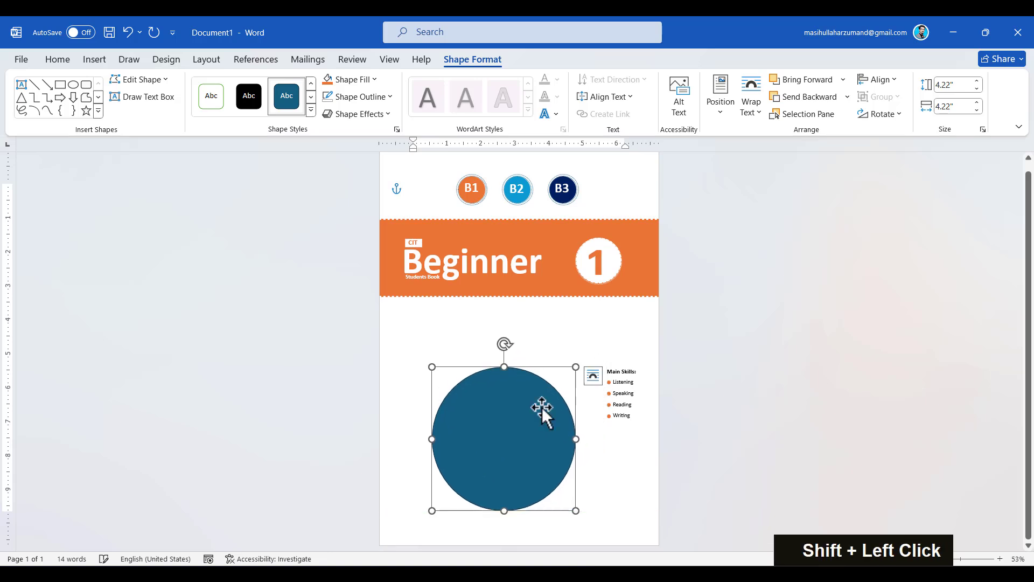
{"action": "left_click_drag", "start_coordinate": [542, 408], "coordinate": [538, 417]}
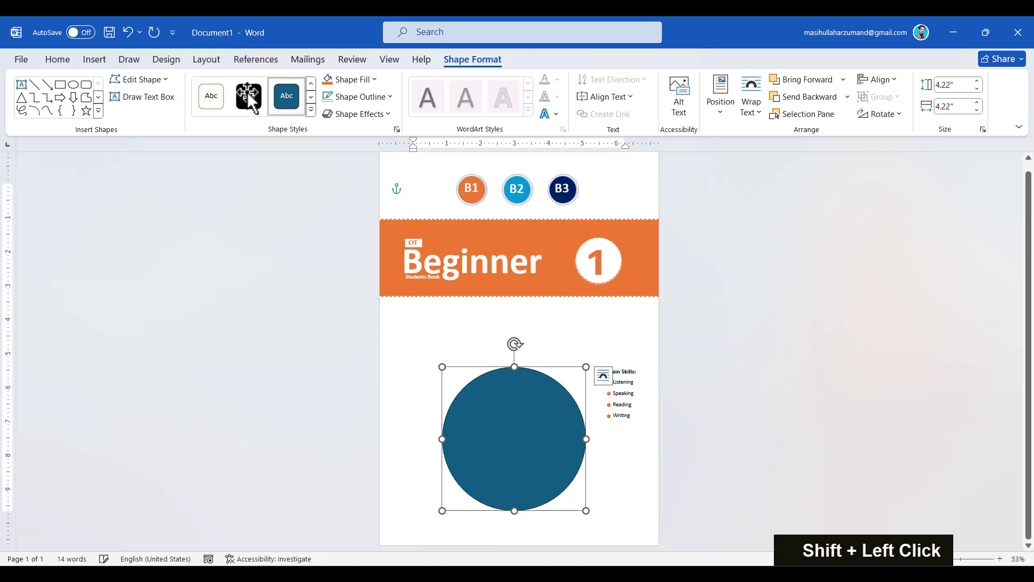
Step: Fill the large circle with the orange theme colour and remove its outline
{"action": "left_click", "coordinate": [350, 81]}
{"action": "left_click", "coordinate": [384, 116]}
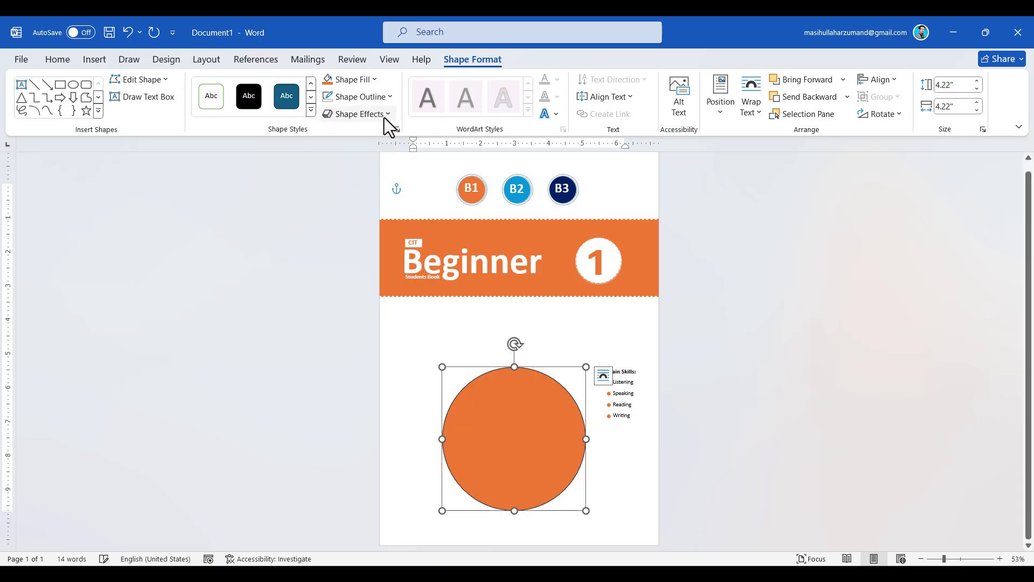
{"action": "left_click", "coordinate": [387, 98]}
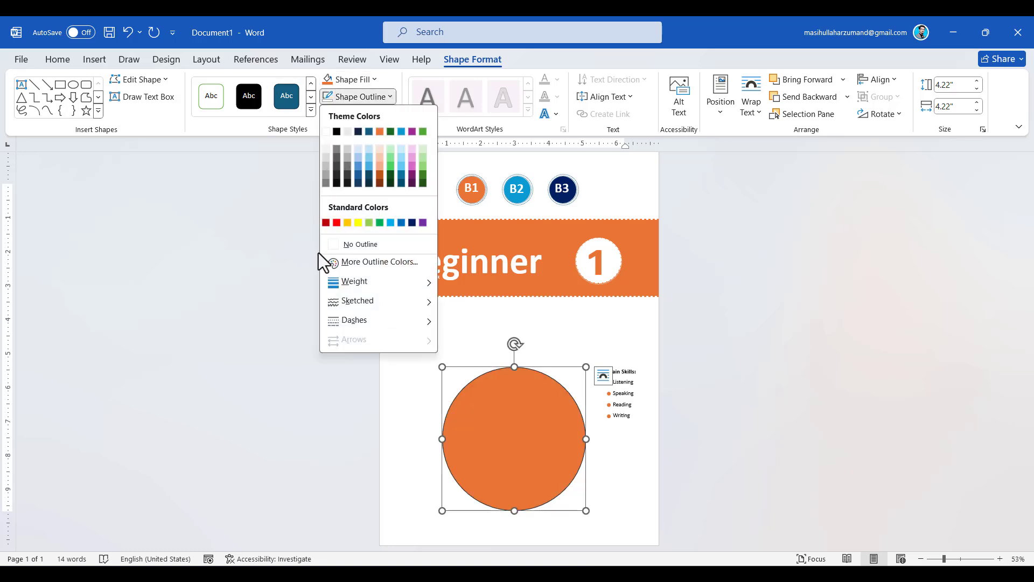
{"action": "left_click", "coordinate": [334, 245]}
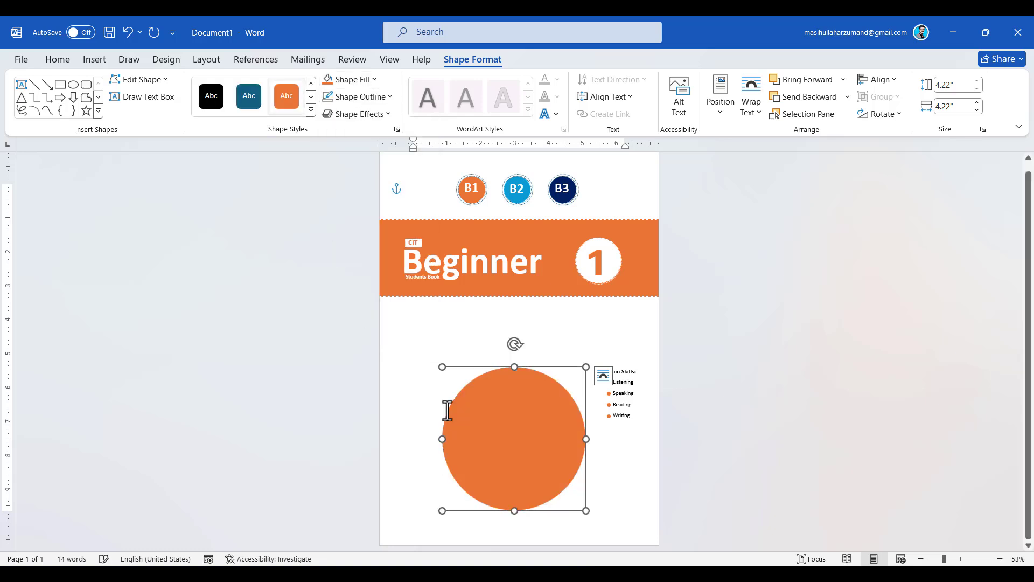
{"action": "left_click", "coordinate": [639, 458]}
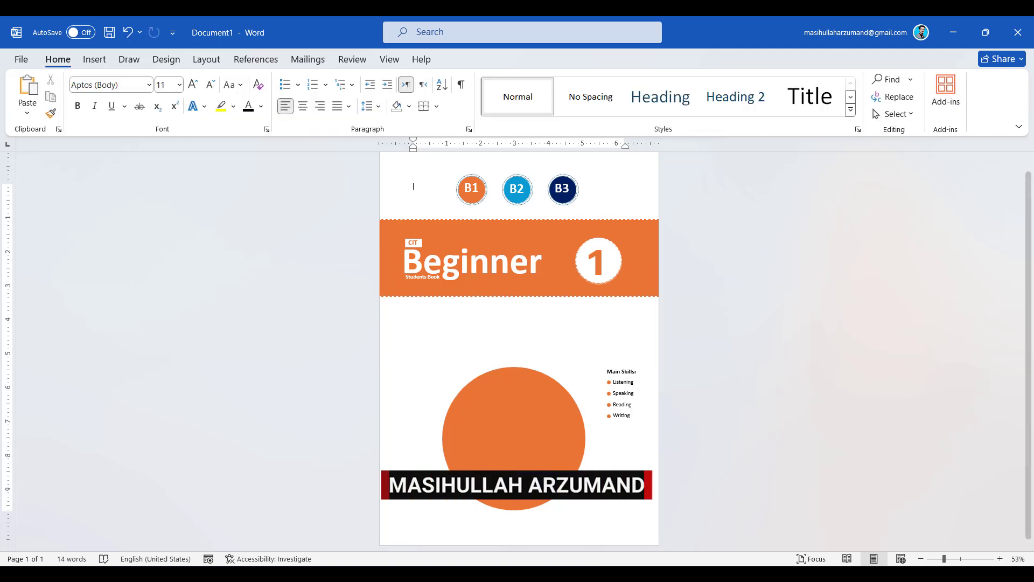
Step: Switch to the reference image Artboard 110.jpg to examine the area around the large circle and the skills lists, and return to Word
{"action": "key", "text": "alt+Tab"}
{"action": "scroll", "coordinate": [557, 372], "scroll_direction": "down", "scroll_amount": 4, "text": "ctrl"}
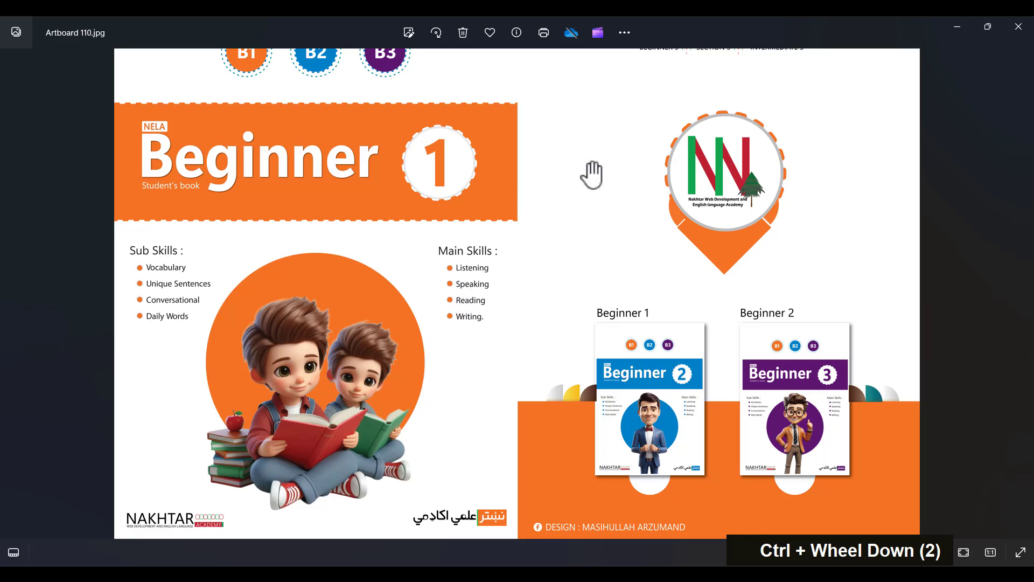
{"action": "left_click", "coordinate": [958, 27]}
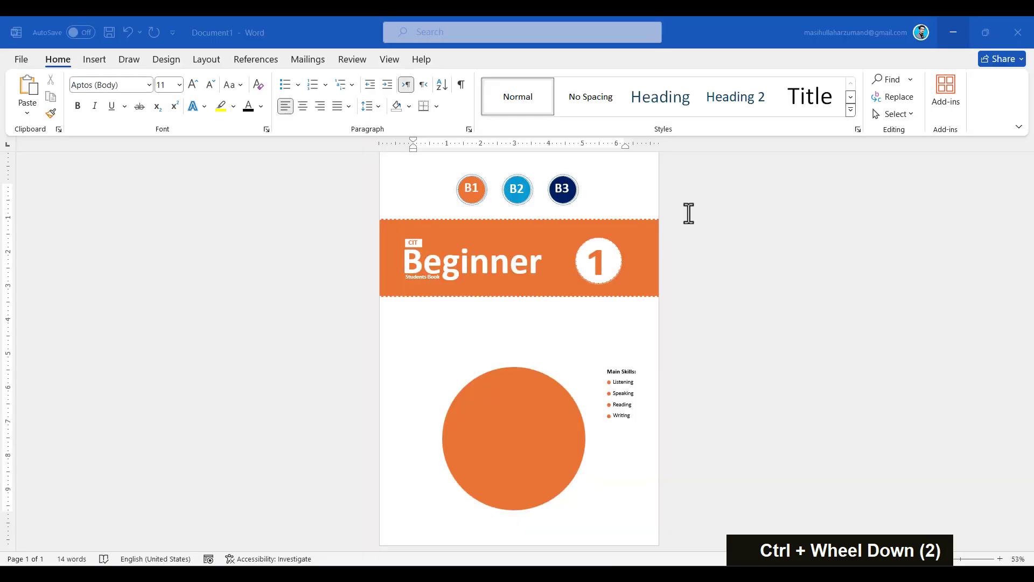
Step: Group the Main Skills heading, the skill names text box and the four bullet circles into one object
{"action": "left_click", "coordinate": [621, 371]}
{"action": "scroll", "coordinate": [619, 369], "scroll_direction": "up", "scroll_amount": 1}
{"action": "scroll", "coordinate": [626, 422], "scroll_direction": "up", "scroll_amount": 4, "text": "ctrl"}
{"action": "scroll", "coordinate": [629, 428], "scroll_direction": "right", "scroll_amount": 2}
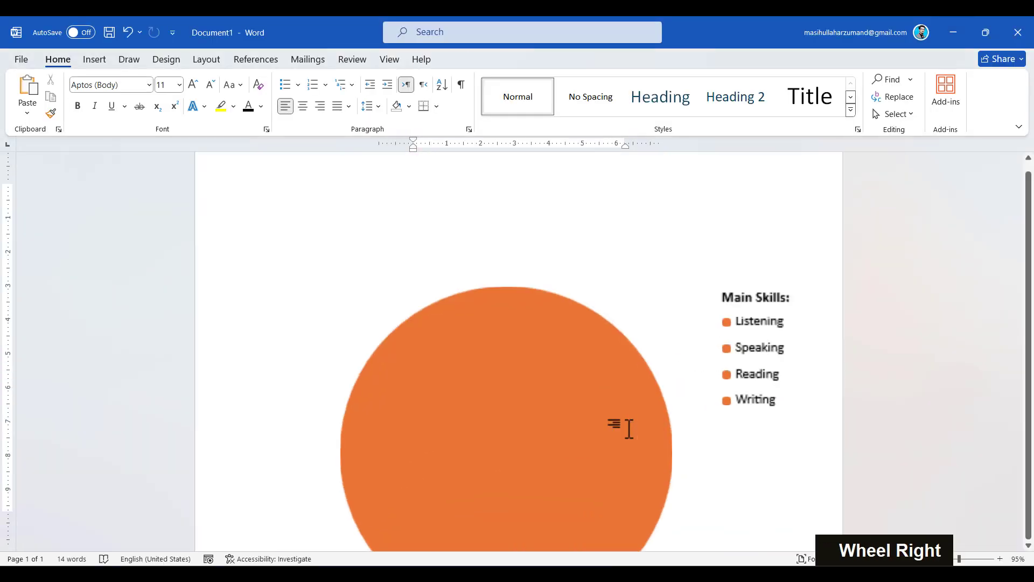
{"action": "scroll", "coordinate": [629, 428], "scroll_direction": "up", "scroll_amount": 4, "text": "ctrl"}
{"action": "left_click", "coordinate": [942, 209]}
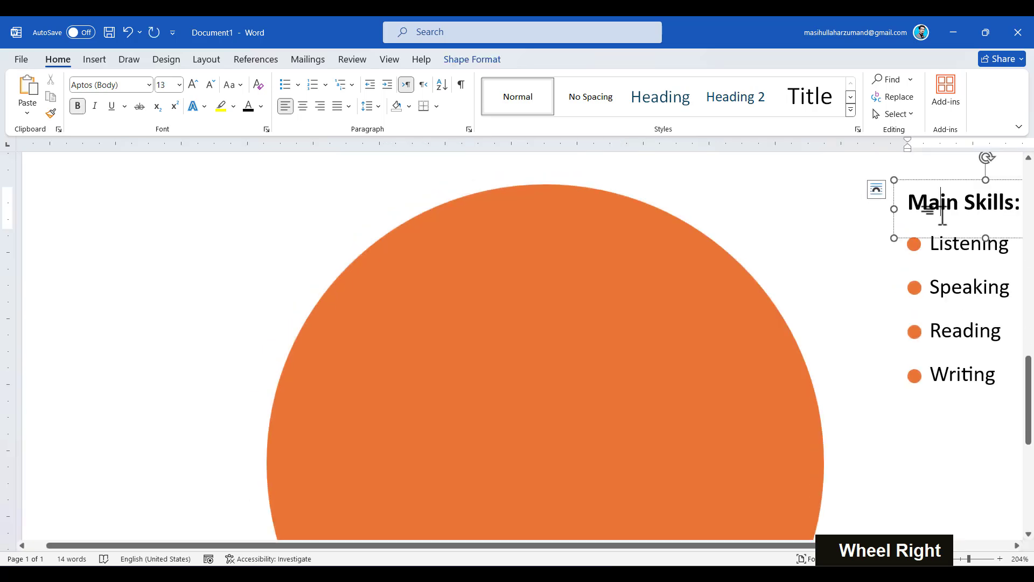
{"action": "left_click", "coordinate": [915, 245]}
{"action": "left_click", "coordinate": [916, 287], "text": "shift"}
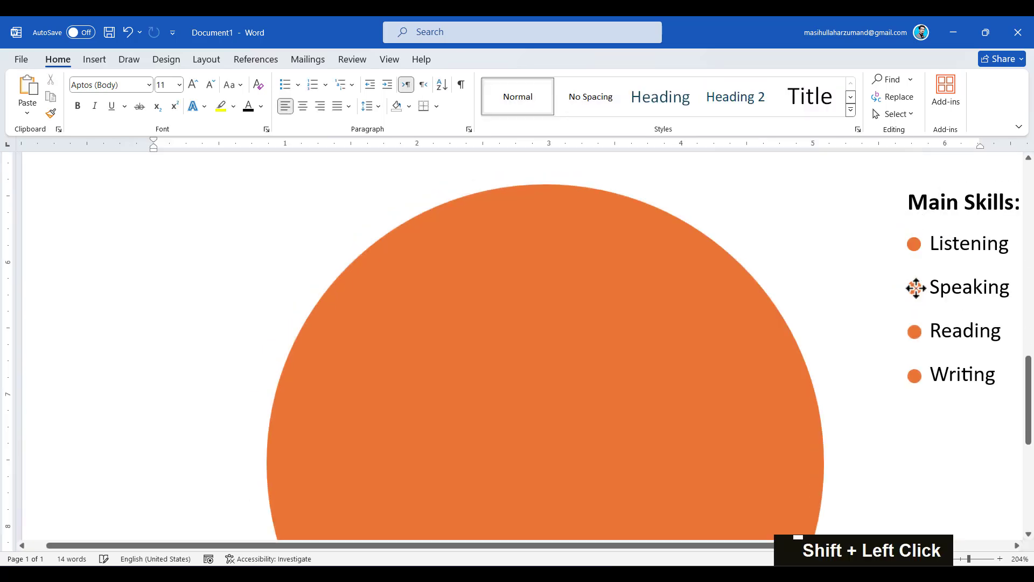
{"action": "left_click", "coordinate": [914, 244]}
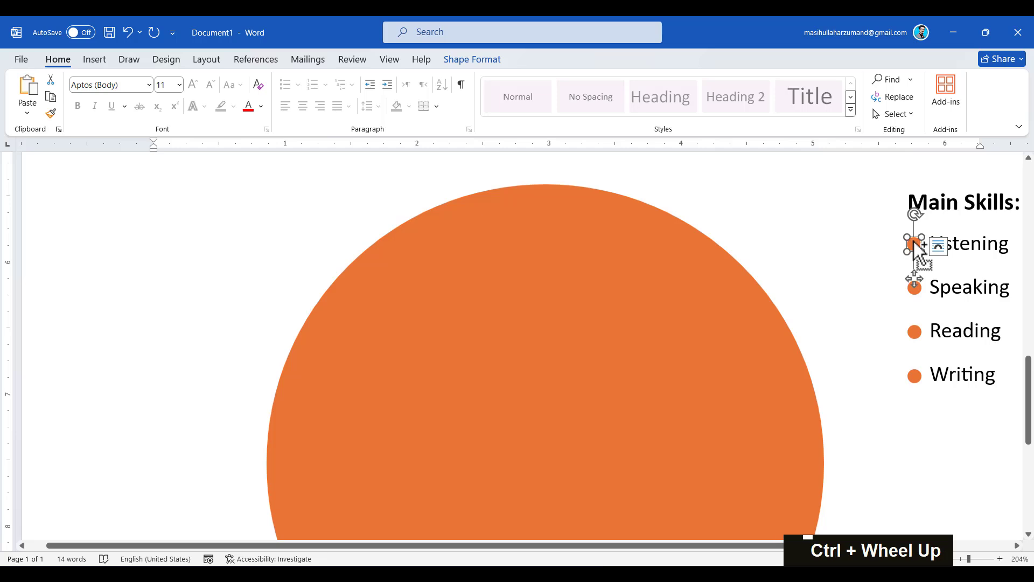
{"action": "left_click", "coordinate": [916, 288], "text": "shift"}
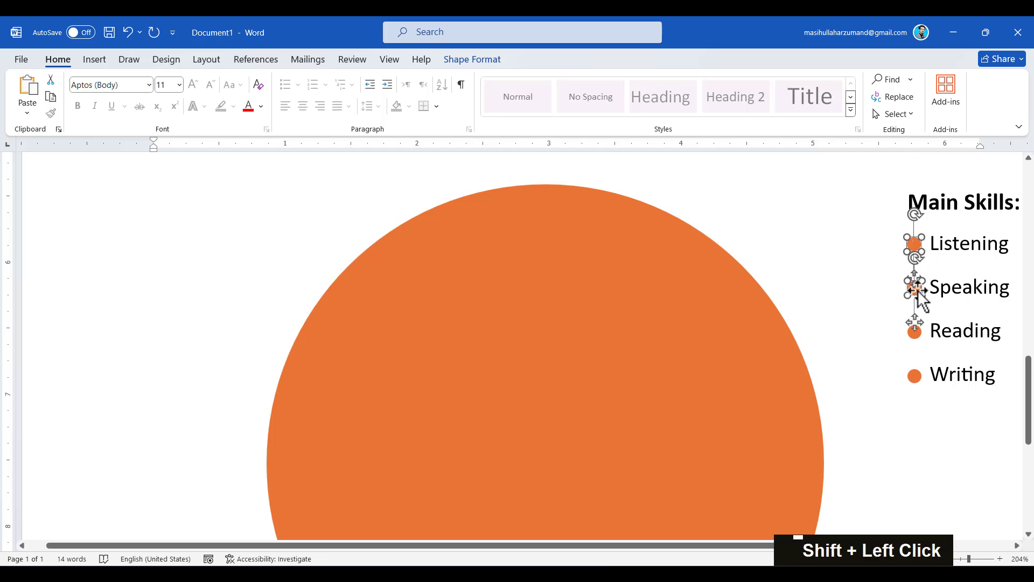
{"action": "left_click", "coordinate": [916, 333], "text": "shift"}
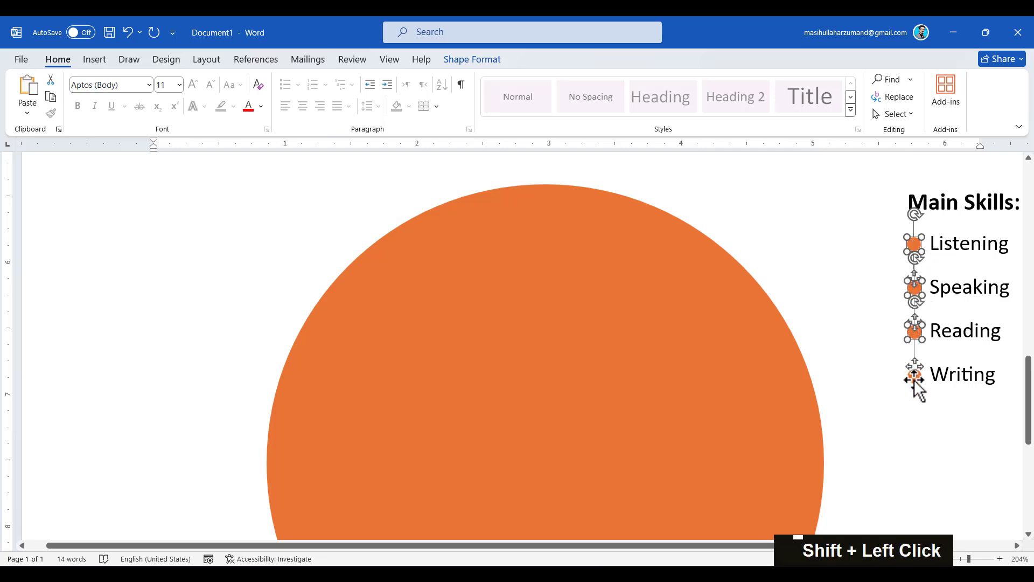
{"action": "left_click", "coordinate": [961, 212], "text": "shift"}
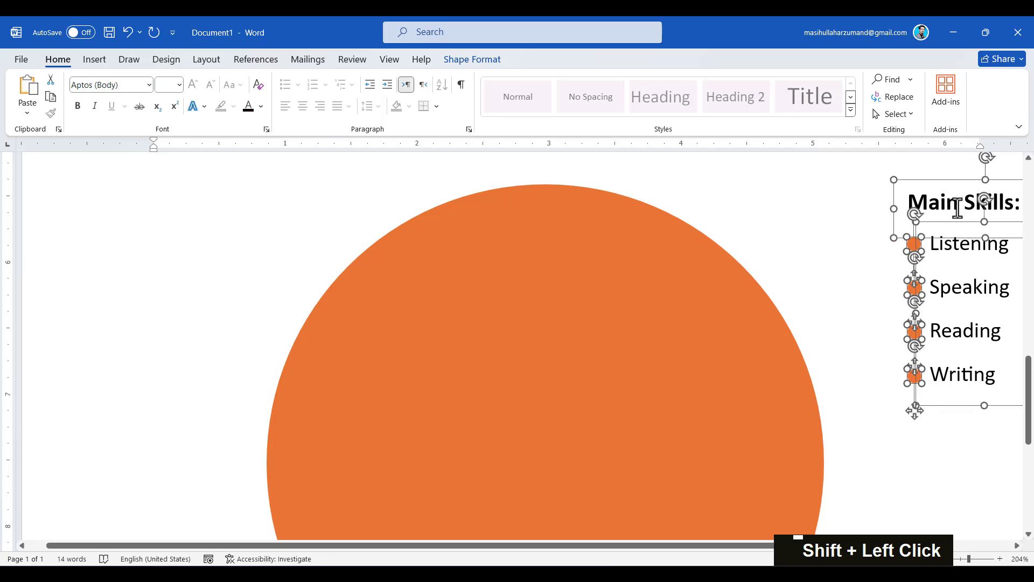
{"action": "left_click", "coordinate": [488, 61]}
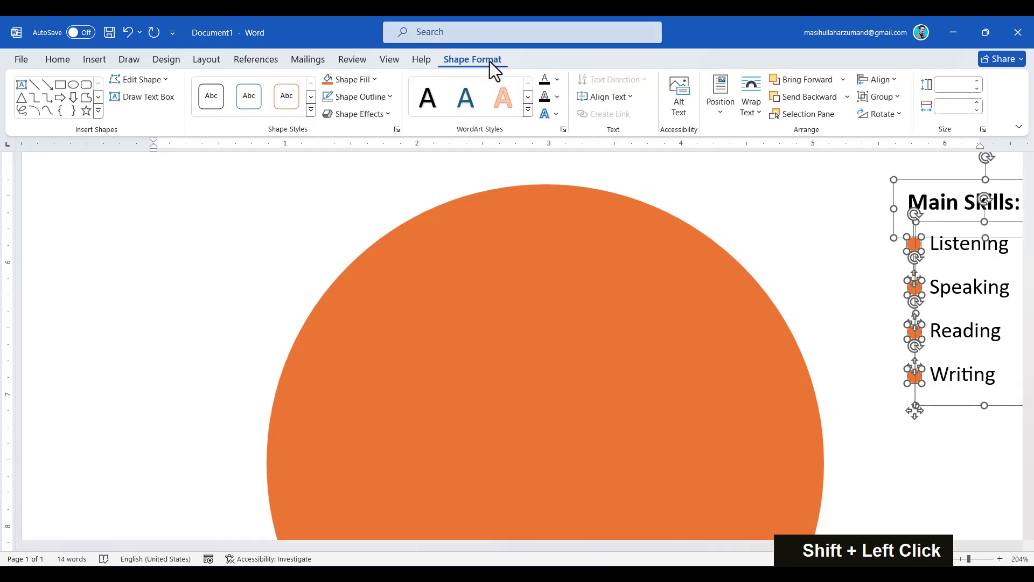
{"action": "left_click", "coordinate": [881, 97]}
{"action": "left_click", "coordinate": [882, 115]}
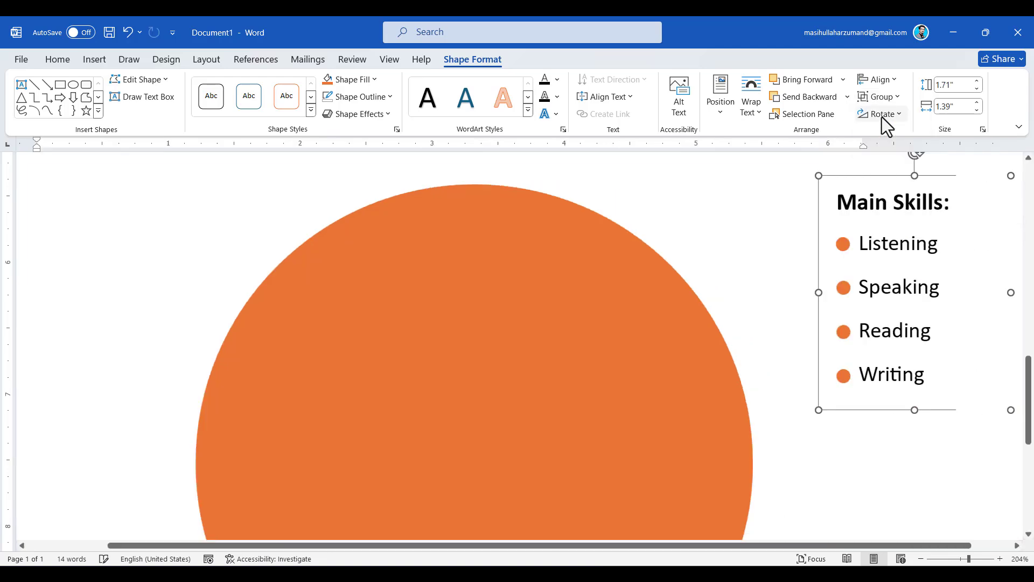
{"action": "key", "text": "ctrl"}
{"action": "scroll", "coordinate": [642, 201], "scroll_direction": "down", "scroll_amount": 10, "text": "ctrl"}
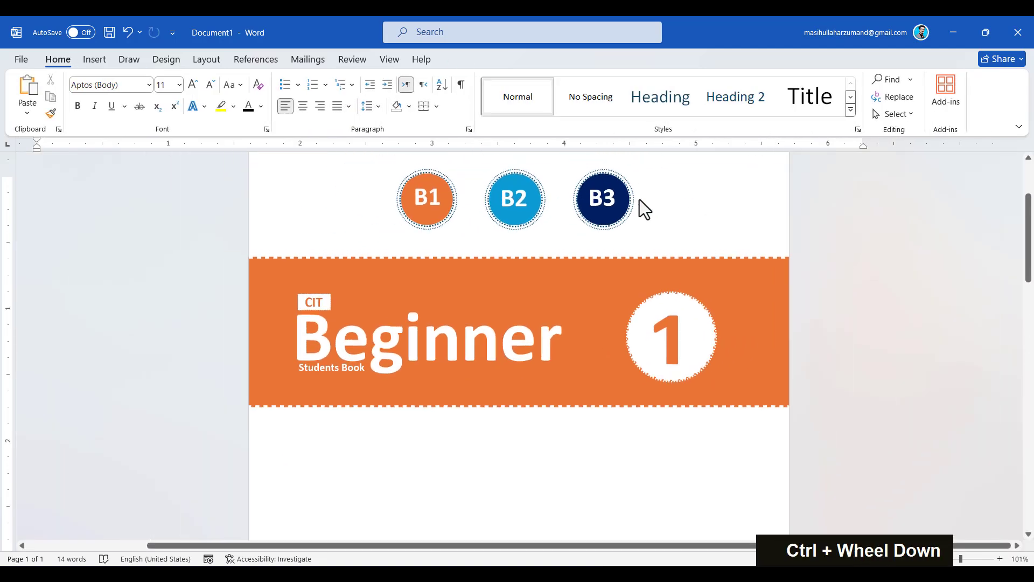
{"action": "scroll", "coordinate": [641, 207], "scroll_direction": "down", "scroll_amount": 5, "text": "ctrl"}
{"action": "scroll", "coordinate": [639, 208], "scroll_direction": "right", "scroll_amount": 2}
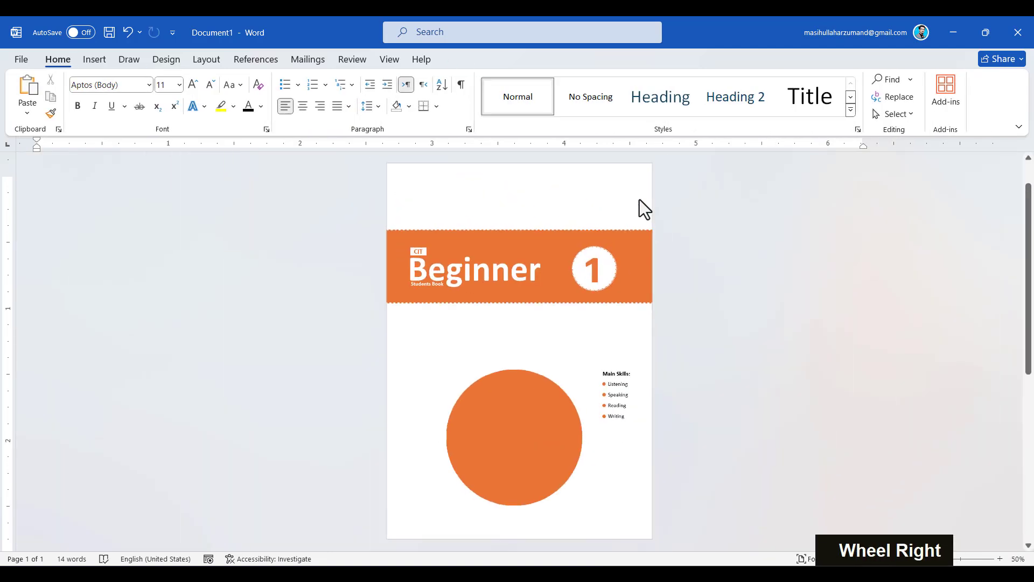
Step: Duplicate the Main Skills group and place the copy near the page's left edge, across the large circle from the original
{"action": "left_click", "coordinate": [627, 378]}
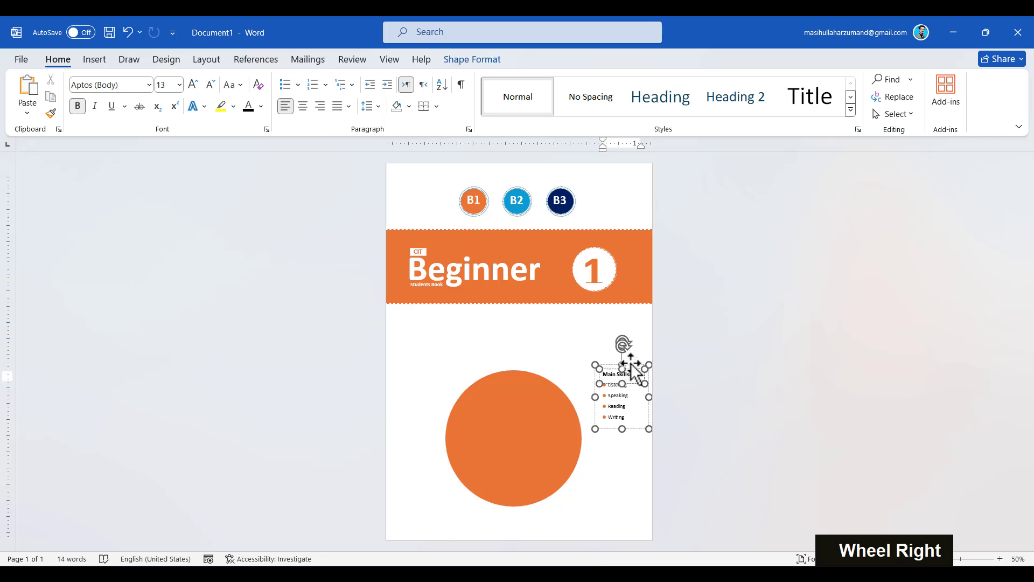
{"action": "left_click_drag", "start_coordinate": [631, 366], "coordinate": [626, 363]}
{"action": "left_click_drag", "start_coordinate": [628, 362], "coordinate": [435, 336]}
{"action": "key", "text": "ctrl+c"}
{"action": "key", "text": "ctrl+v"}
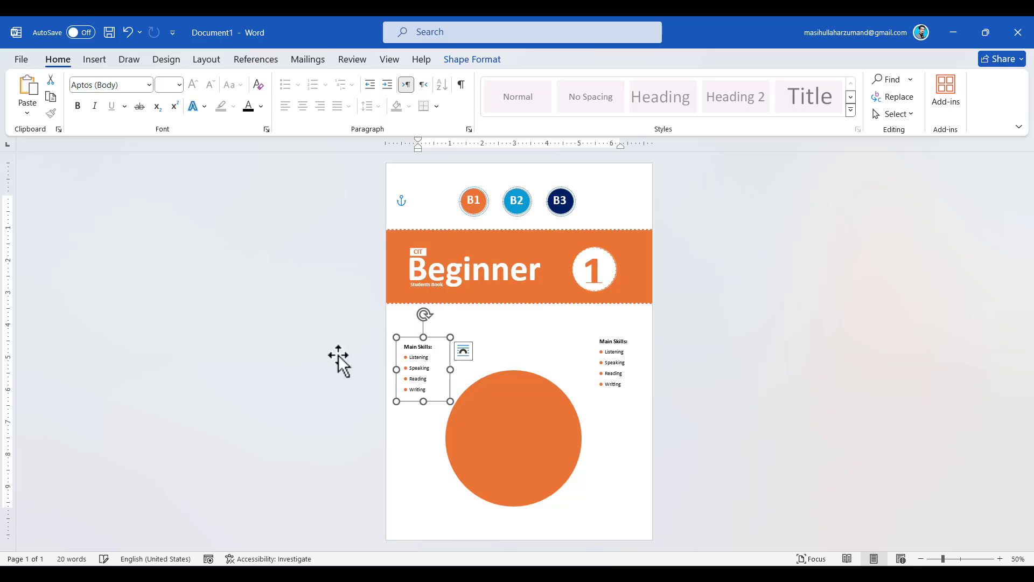
Step: Select both Main Skills groups together
{"action": "left_click", "coordinate": [339, 355]}
{"action": "left_click", "coordinate": [557, 469]}
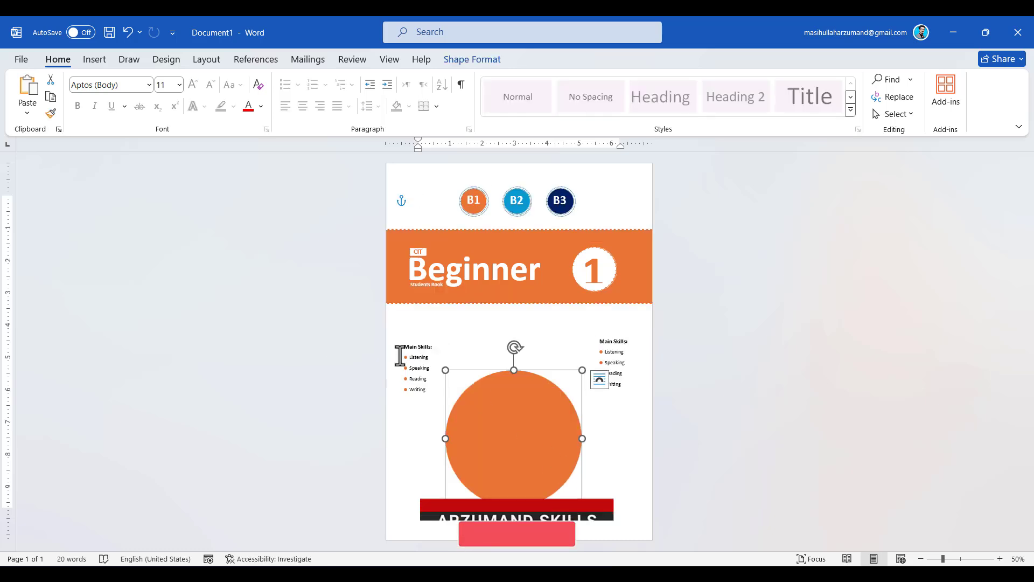
{"action": "left_click", "coordinate": [415, 350]}
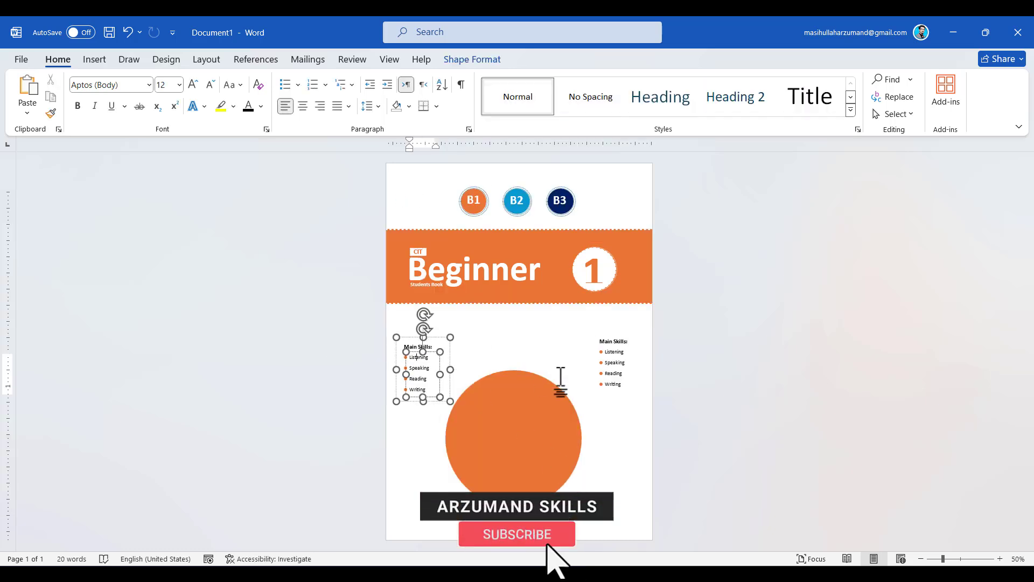
{"action": "left_click", "coordinate": [611, 356], "text": "shift"}
{"action": "left_click", "coordinate": [419, 347], "text": "shift"}
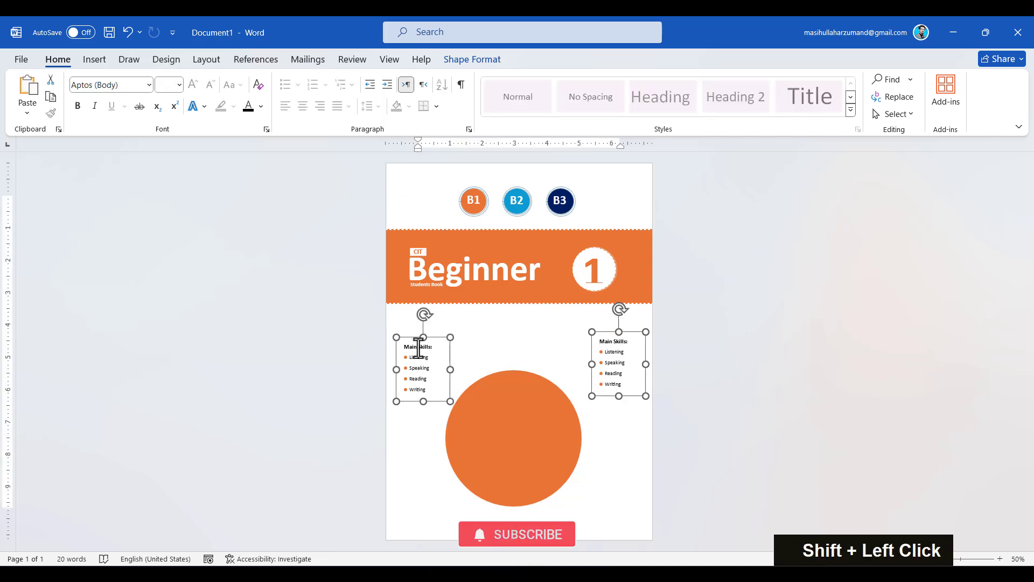
{"action": "left_click", "coordinate": [887, 82]}
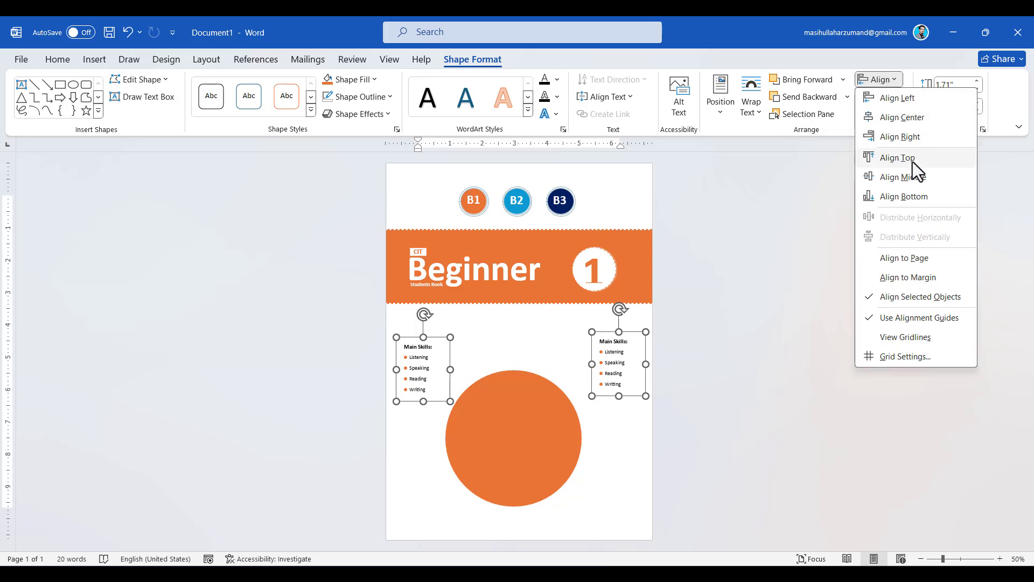
{"action": "left_click", "coordinate": [911, 124]}
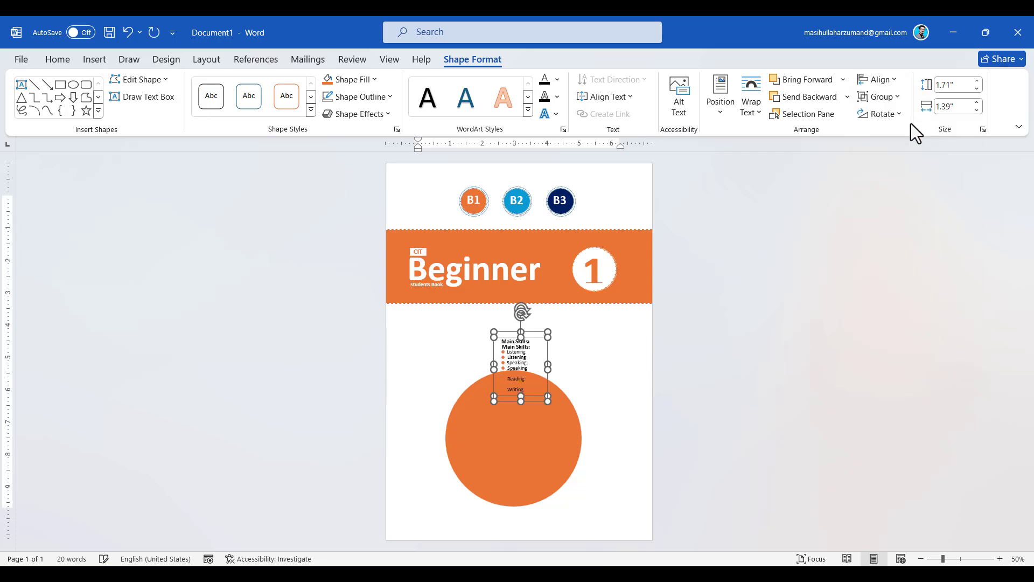
{"action": "key", "text": "ctrl+z"}
Step: Align the two Main Skills groups by their middles and nudge them up closer to the Beginner banner
{"action": "left_click", "coordinate": [888, 81]}
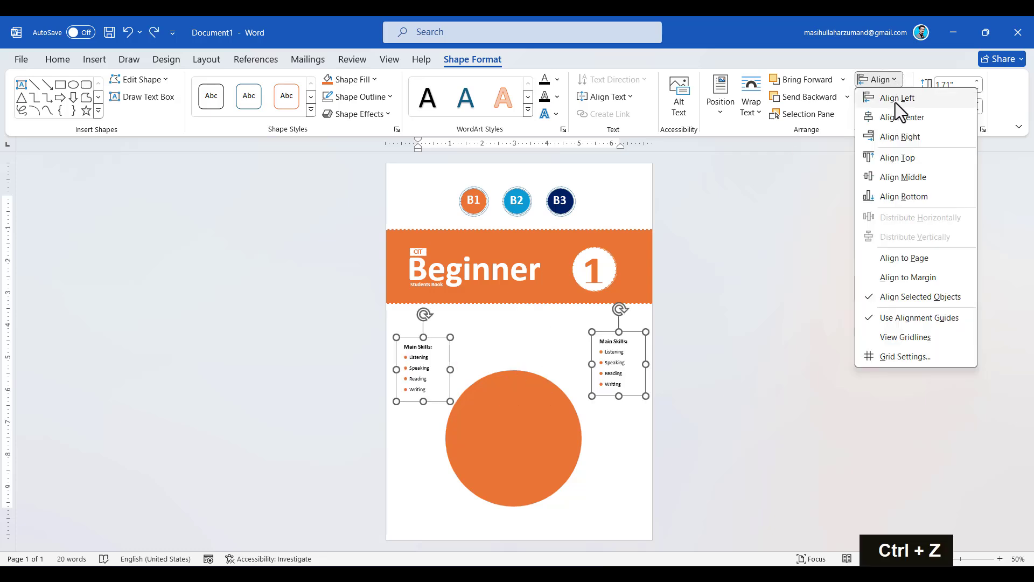
{"action": "left_click", "coordinate": [906, 182]}
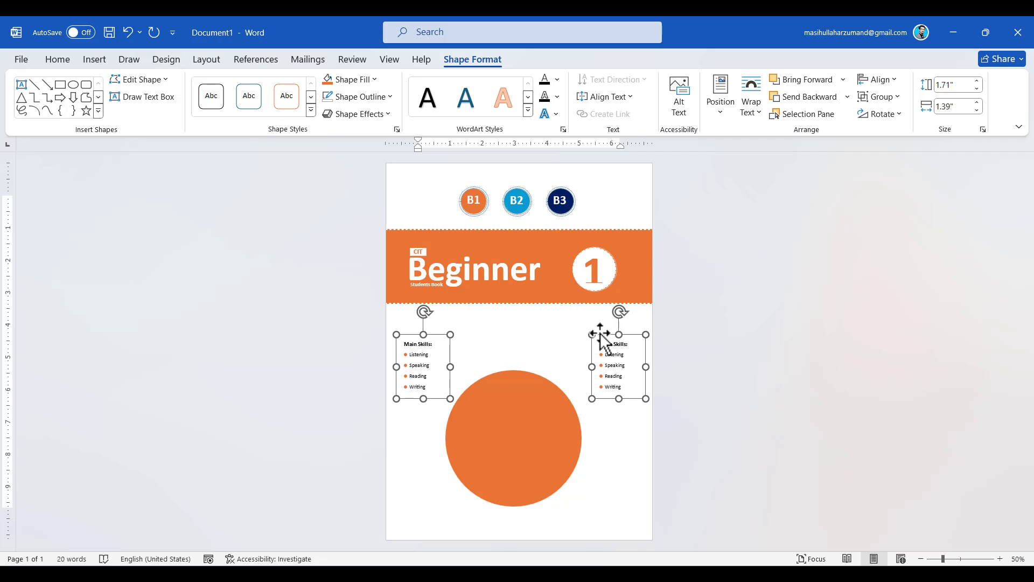
{"action": "key", "text": "Up"}
{"action": "key", "text": "Up"}
{"action": "key", "text": "Up"}
{"action": "key", "text": "Up"}
{"action": "key", "text": "Up"}
{"action": "key", "text": "Up"}
{"action": "key", "text": "Up"}
{"action": "key", "text": "Up"}
{"action": "key", "text": "Up"}
{"action": "key", "text": "Up"}
{"action": "key", "text": "Up"}
{"action": "key", "text": "Up"}
{"action": "key", "text": "Up"}
{"action": "key", "text": "Up"}
{"action": "key", "text": "Up"}
{"action": "key", "text": "Up"}
{"action": "key", "text": "Up"}
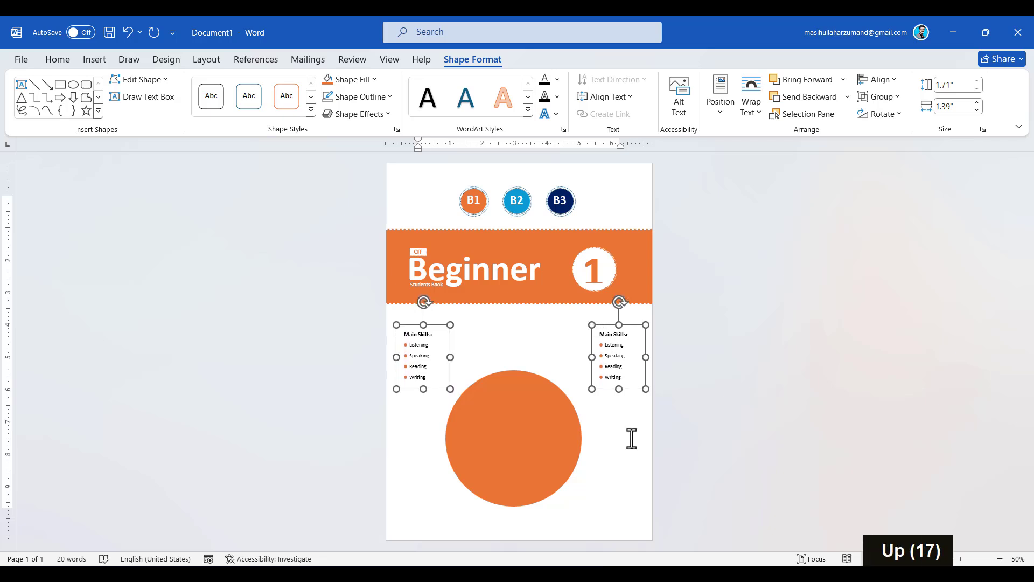
{"action": "left_click", "coordinate": [689, 434]}
{"action": "scroll", "coordinate": [692, 435], "scroll_direction": "up", "scroll_amount": 2}
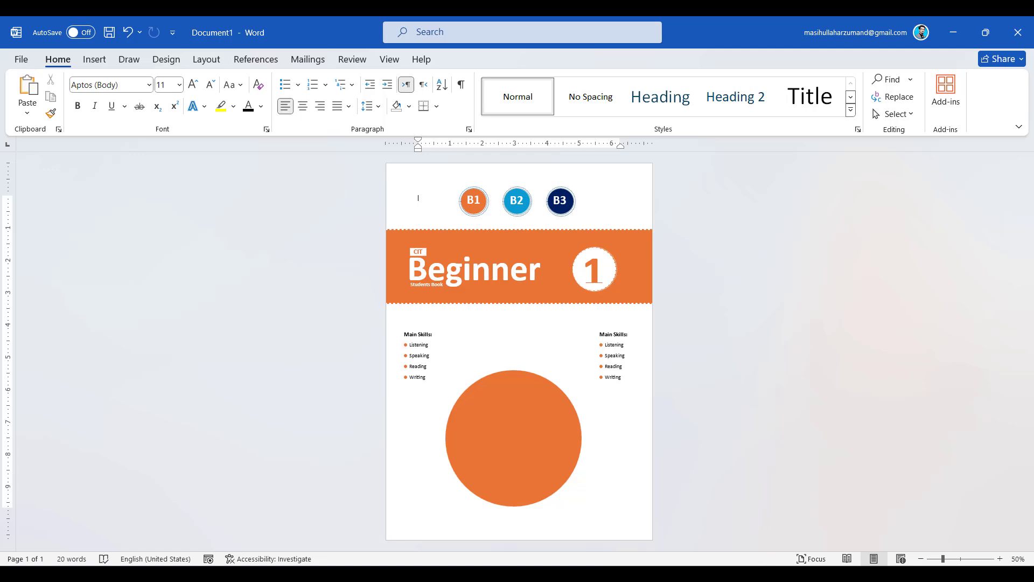
Step: Switch to the reference image Artboard 110.jpg to examine the bottom logos and the skills list bullets, and return to Word
{"action": "key", "text": "alt+Tab"}
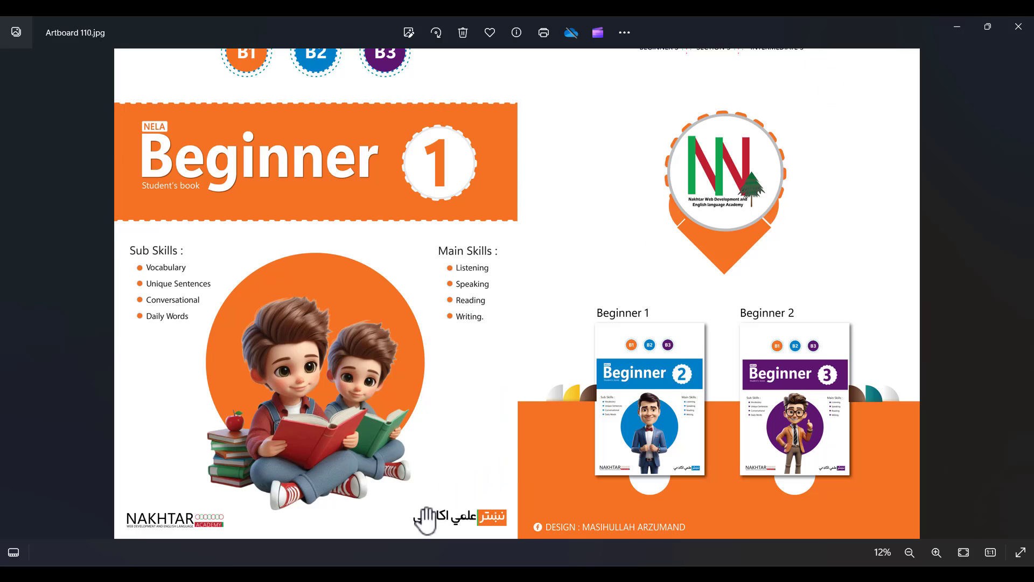
{"action": "scroll", "coordinate": [426, 516], "scroll_direction": "up", "scroll_amount": 1, "text": "ctrl"}
{"action": "scroll", "coordinate": [425, 516], "scroll_direction": "up", "scroll_amount": 3, "text": "ctrl"}
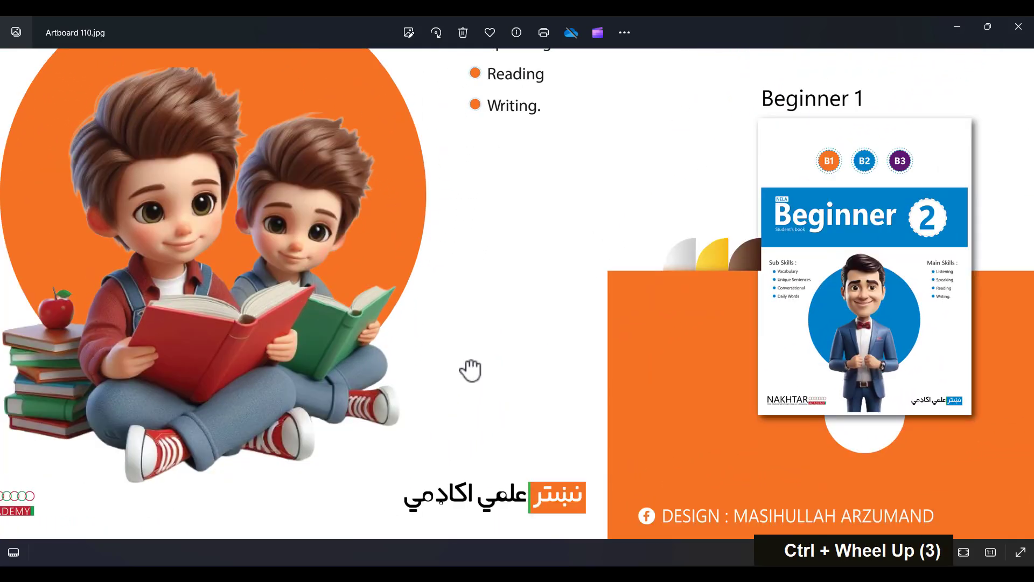
{"action": "scroll", "coordinate": [561, 506], "scroll_direction": "up", "scroll_amount": 3, "text": "ctrl"}
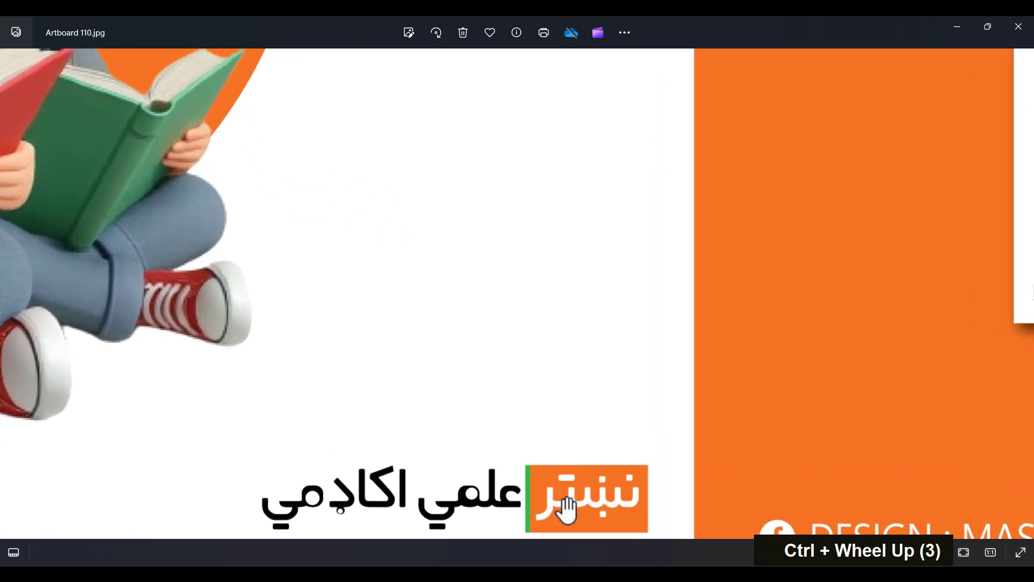
{"action": "scroll", "coordinate": [604, 405], "scroll_direction": "down", "scroll_amount": 3, "text": "ctrl"}
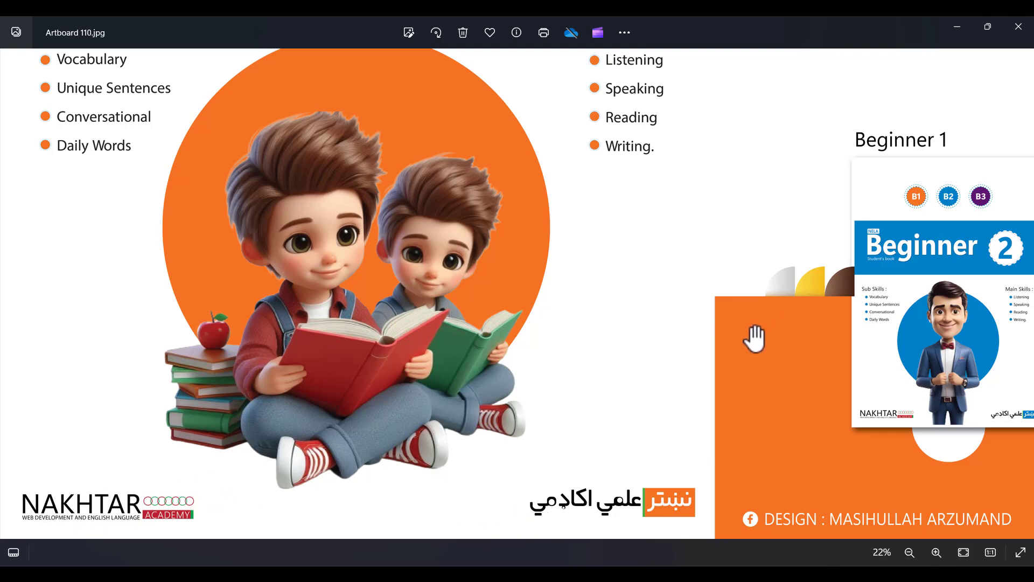
{"action": "scroll", "coordinate": [608, 76], "scroll_direction": "up", "scroll_amount": 1}
{"action": "scroll", "coordinate": [607, 75], "scroll_direction": "up", "scroll_amount": 12, "text": "ctrl"}
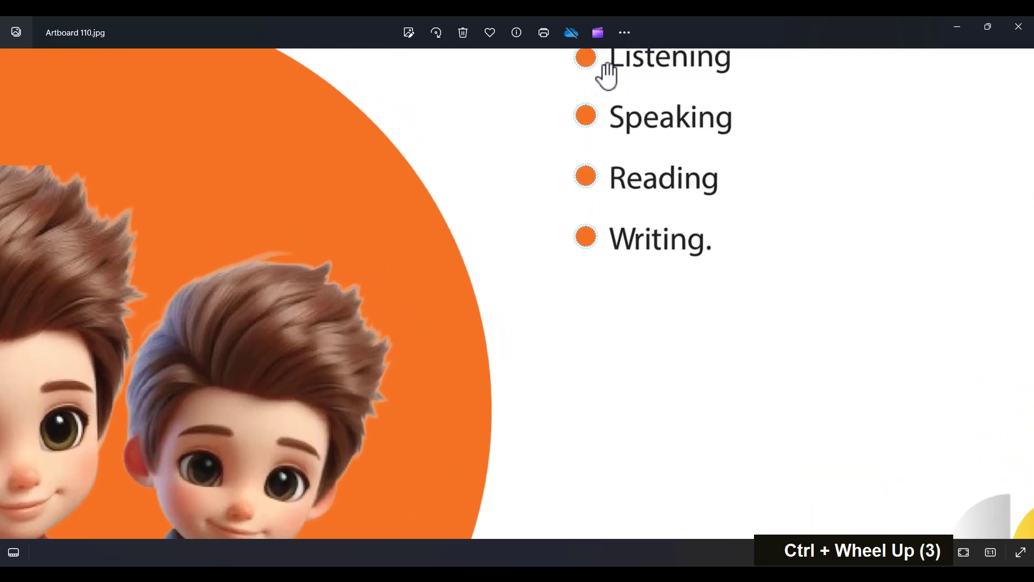
{"action": "scroll", "coordinate": [607, 76], "scroll_direction": "up", "scroll_amount": 3, "text": "ctrl"}
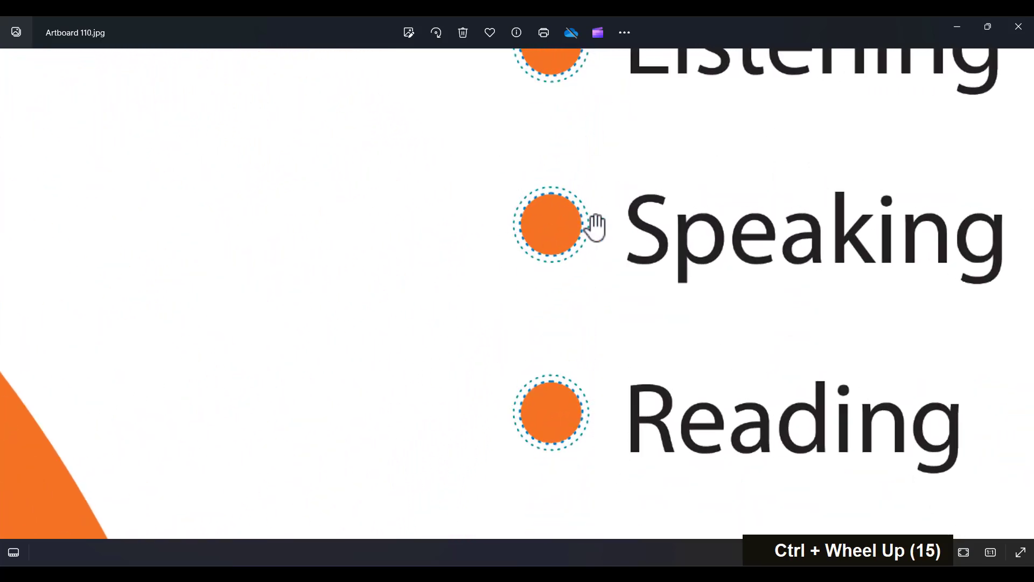
{"action": "scroll", "coordinate": [596, 226], "scroll_direction": "down", "scroll_amount": 12, "text": "ctrl"}
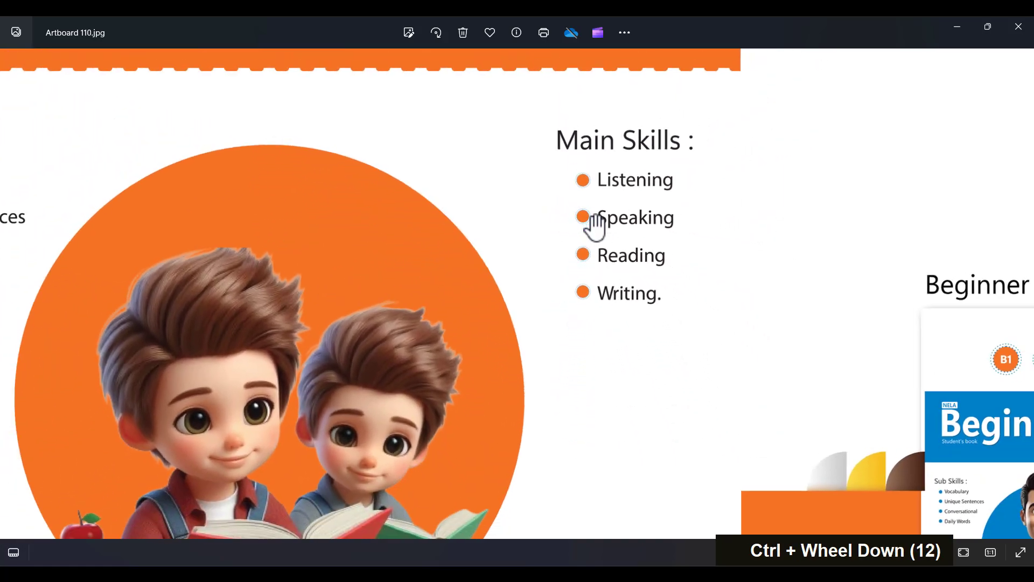
{"action": "scroll", "coordinate": [595, 227], "scroll_direction": "down", "scroll_amount": 8, "text": "ctrl"}
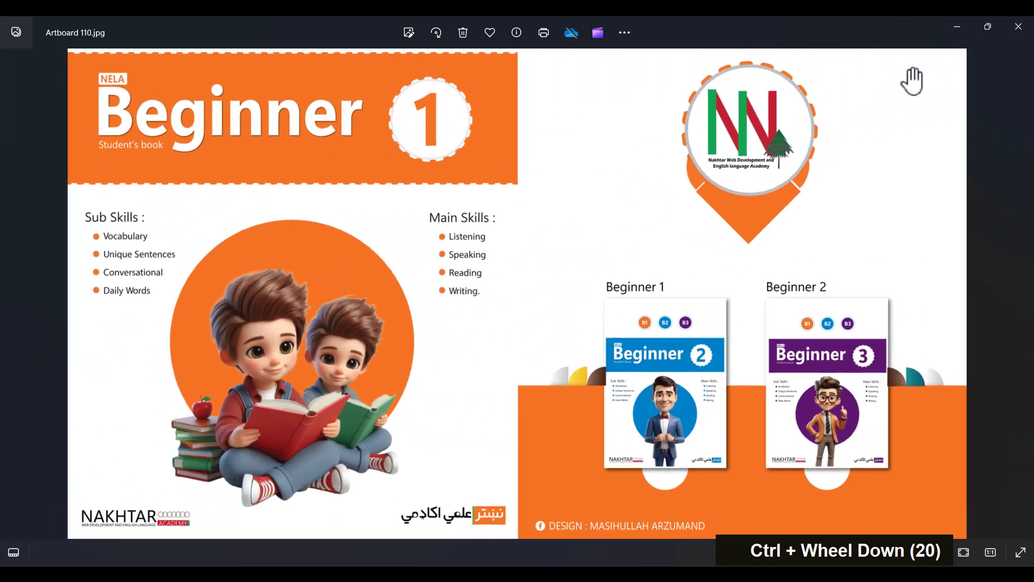
{"action": "left_click", "coordinate": [956, 23]}
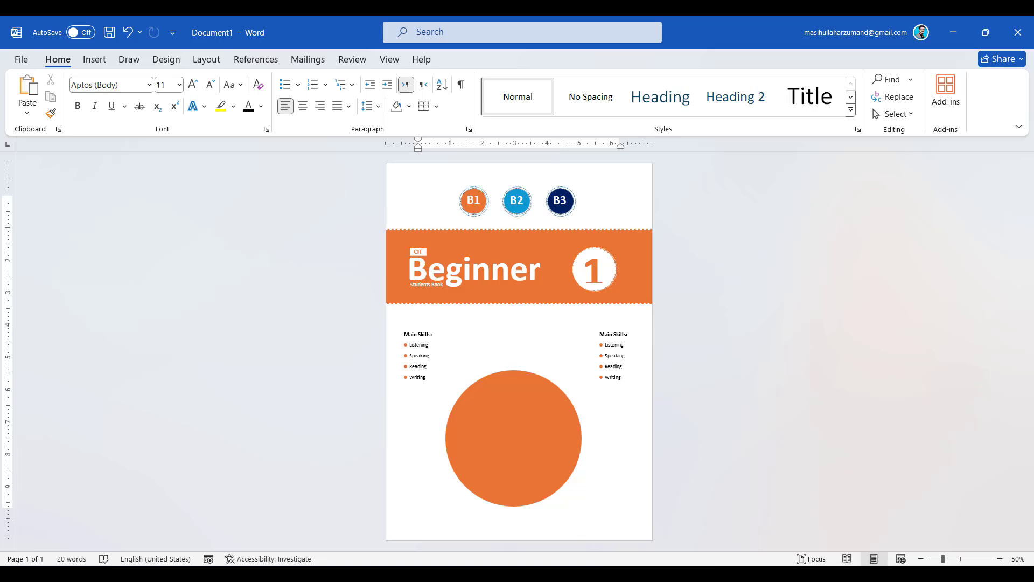
Step: Insert the picture of the character with glasses and a brown suit from the MS Word Lecture 30 folder
{"action": "key", "text": "alt+Tab"}
{"action": "left_click", "coordinate": [684, 172]}
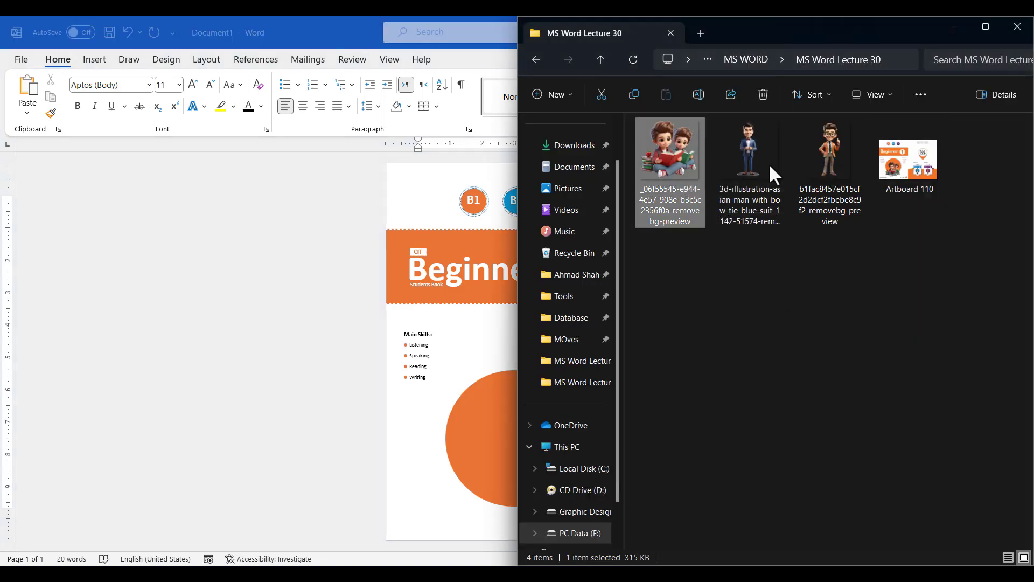
{"action": "left_click", "coordinate": [825, 162]}
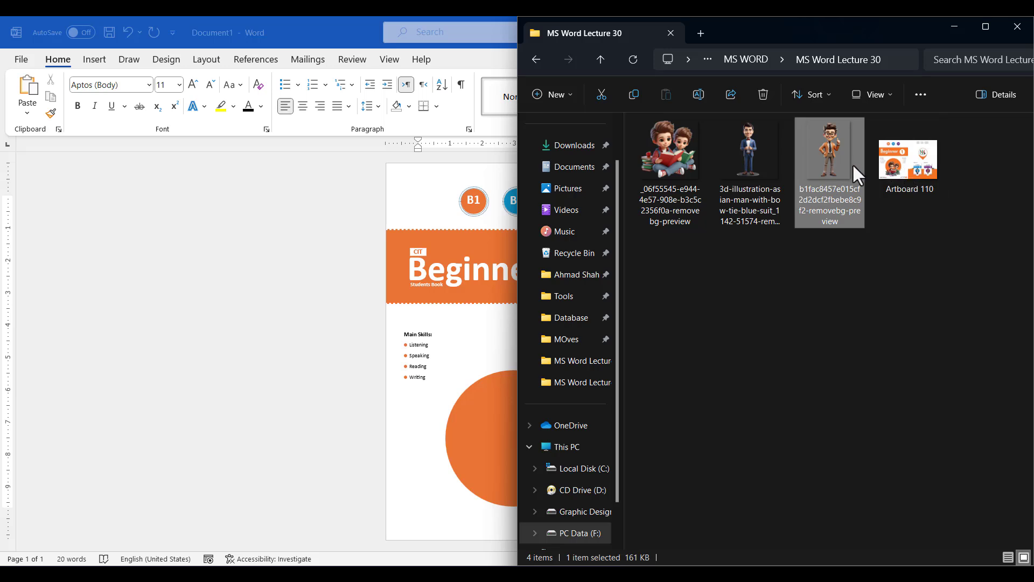
{"action": "left_click_drag", "start_coordinate": [852, 164], "coordinate": [471, 455]}
Step: Set the character picture's text wrapping to In Front of Text and place it over the large circle
{"action": "left_click", "coordinate": [581, 211]}
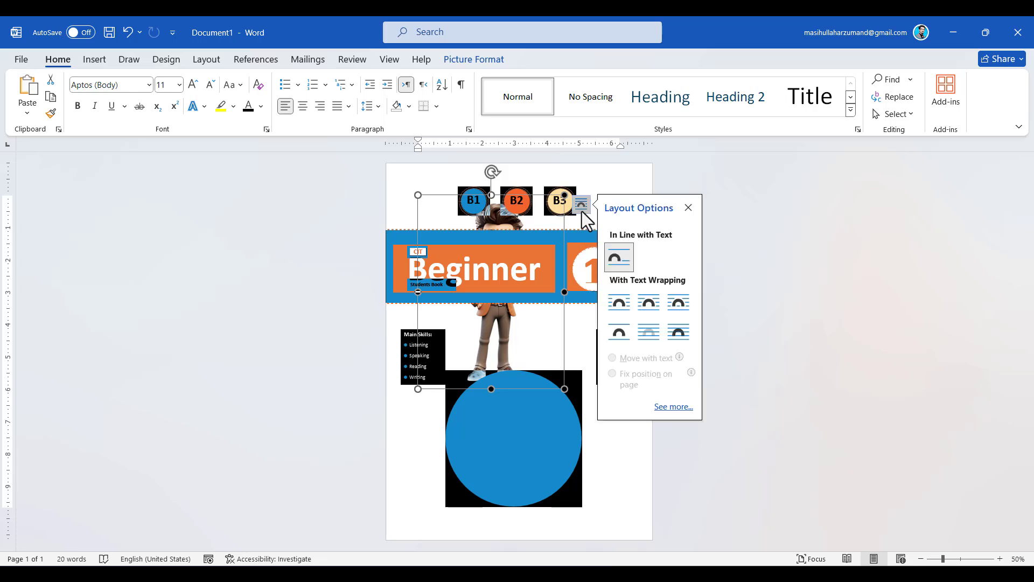
{"action": "left_click", "coordinate": [649, 332]}
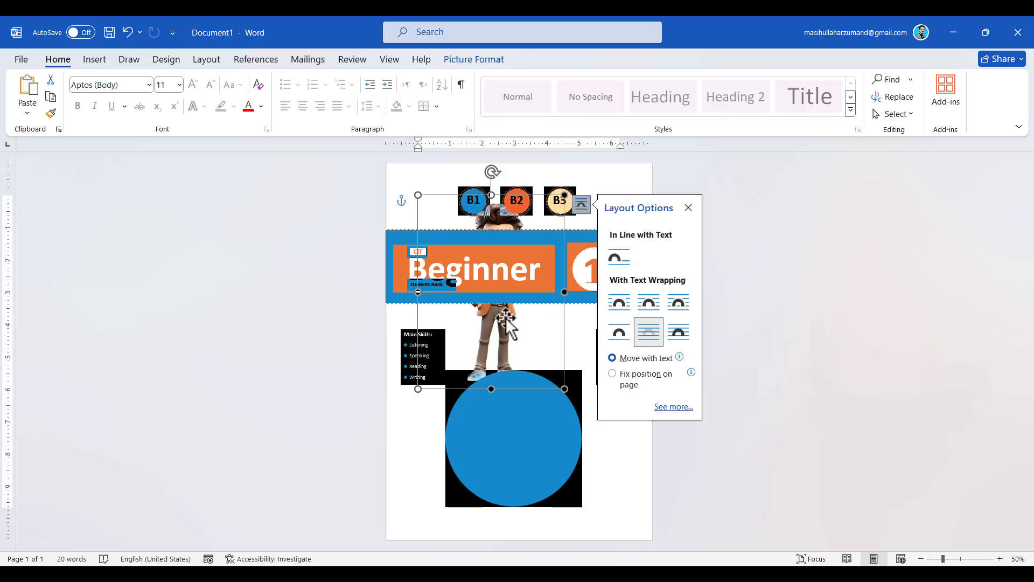
{"action": "left_click_drag", "start_coordinate": [505, 318], "coordinate": [513, 423]}
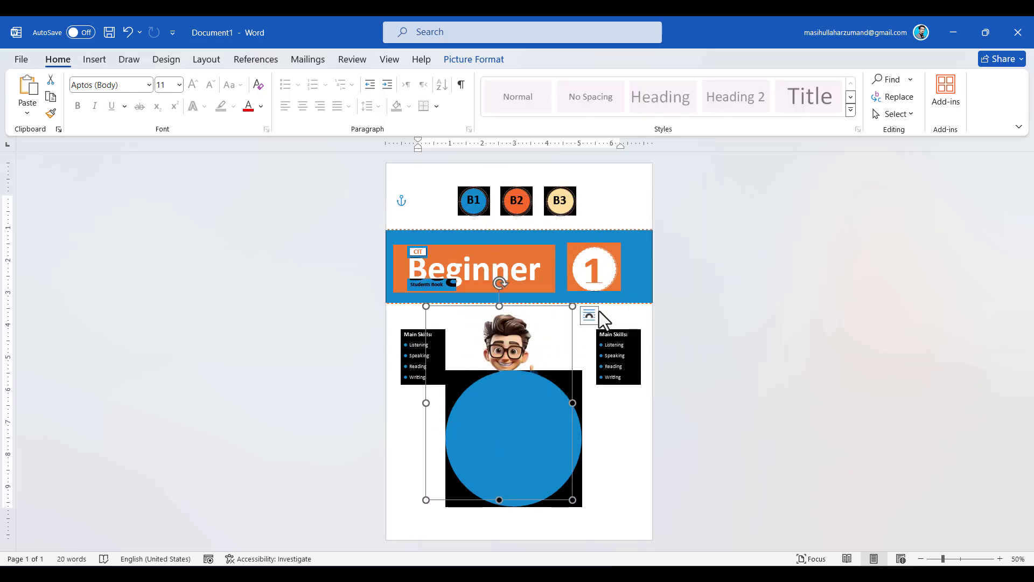
{"action": "left_click", "coordinate": [589, 315]}
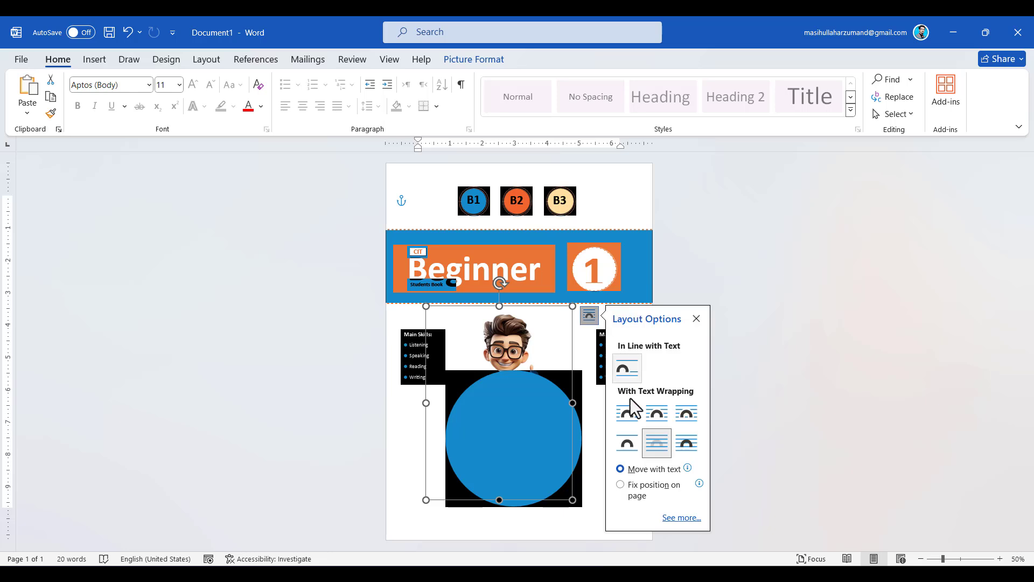
{"action": "left_click", "coordinate": [684, 452]}
{"action": "left_click_drag", "start_coordinate": [511, 363], "coordinate": [517, 428]}
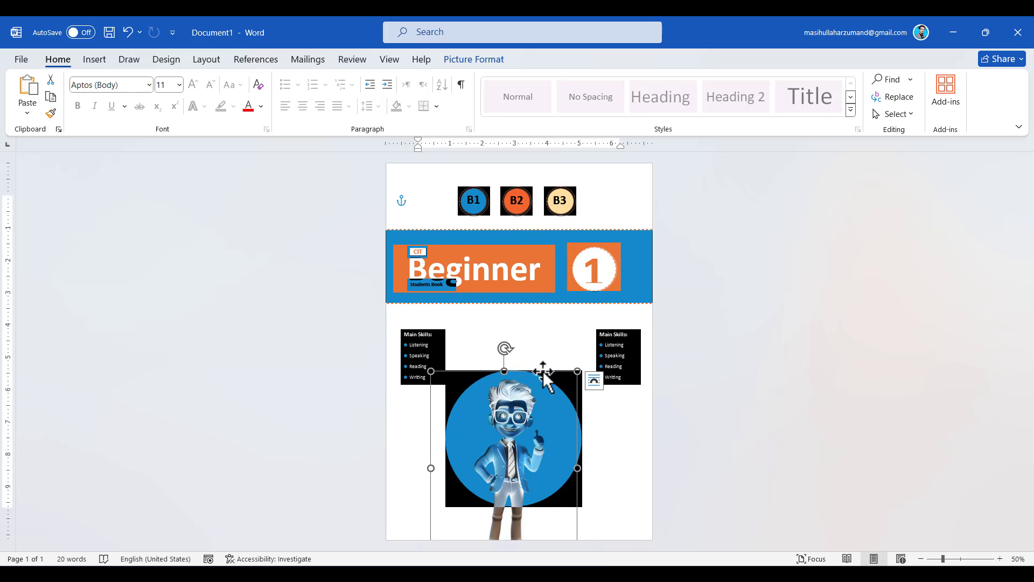
Step: Enlarge the character picture proportionally and centre it over the large circle, with the head just below the Beginner banner
{"action": "key", "text": "shift"}
{"action": "left_click_drag", "start_coordinate": [579, 370], "coordinate": [658, 264]}
{"action": "left_click_drag", "start_coordinate": [563, 353], "coordinate": [525, 371]}
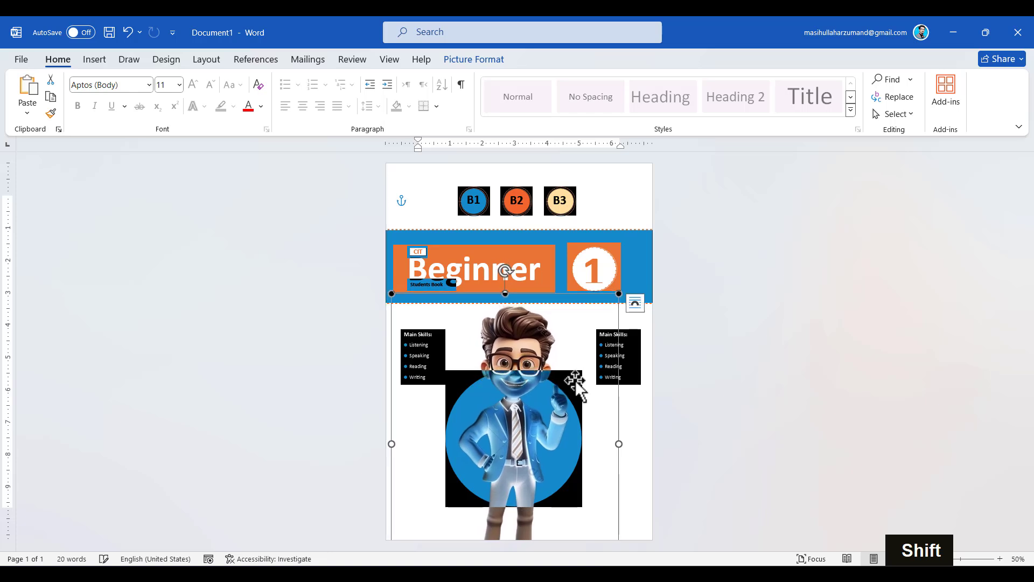
{"action": "left_click", "coordinate": [631, 393]}
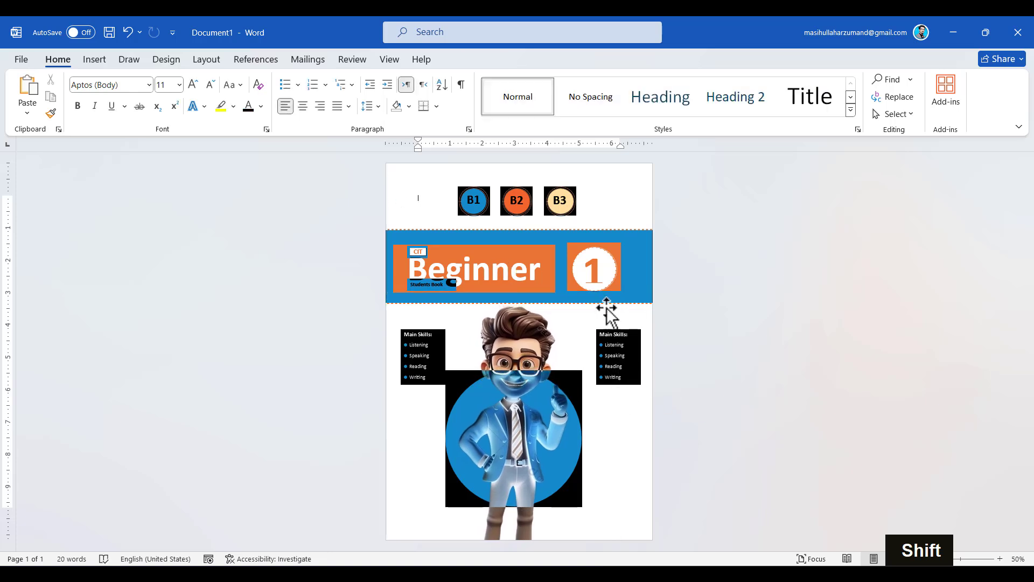
Step: Preview the whole cover page for printing to check its colours and layout, and return to the document
{"action": "scroll", "coordinate": [604, 216], "scroll_direction": "right", "scroll_amount": 1}
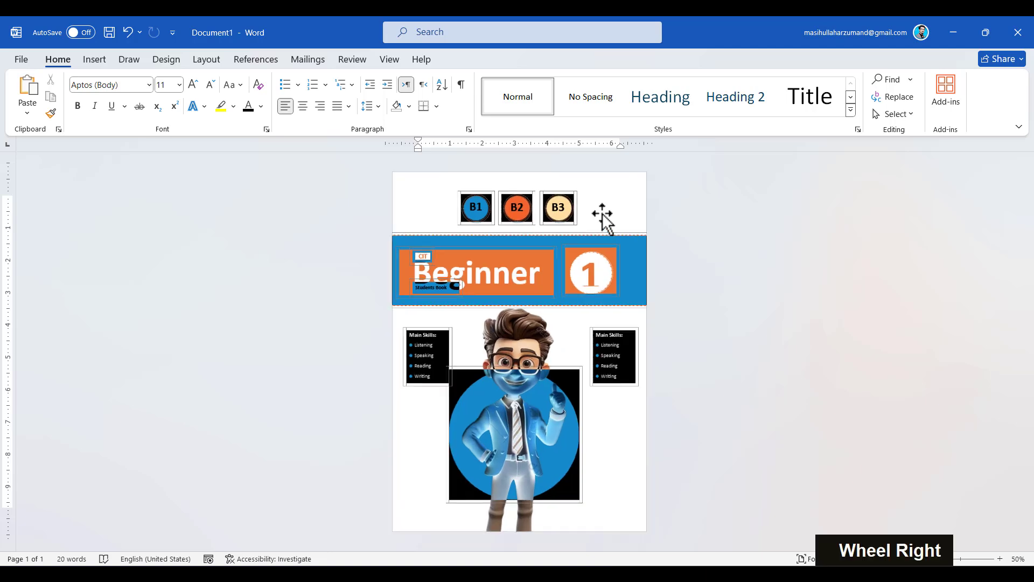
{"action": "left_click", "coordinate": [617, 455]}
{"action": "key", "text": "ctrl+p"}
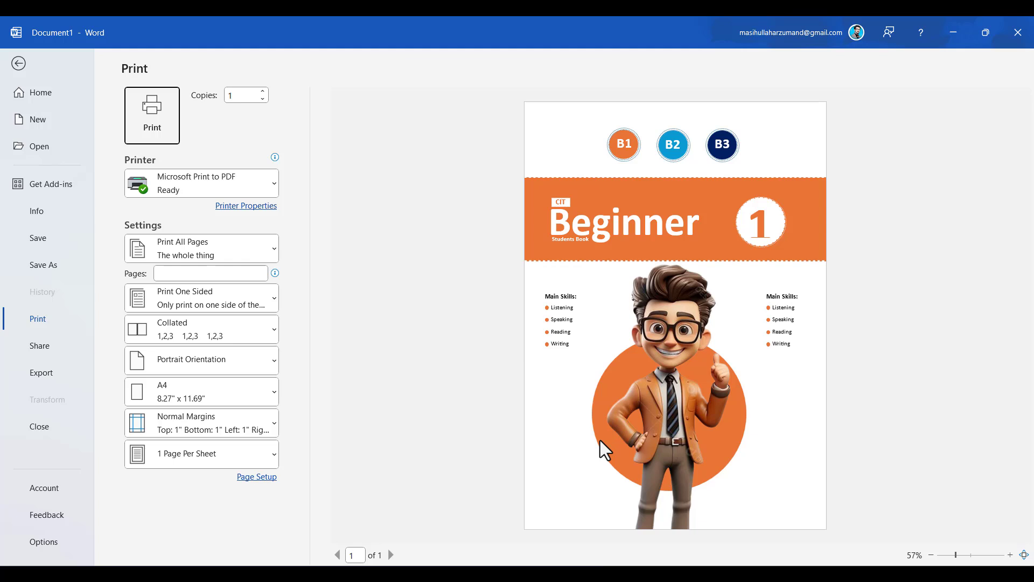
{"action": "key", "text": "Escape"}
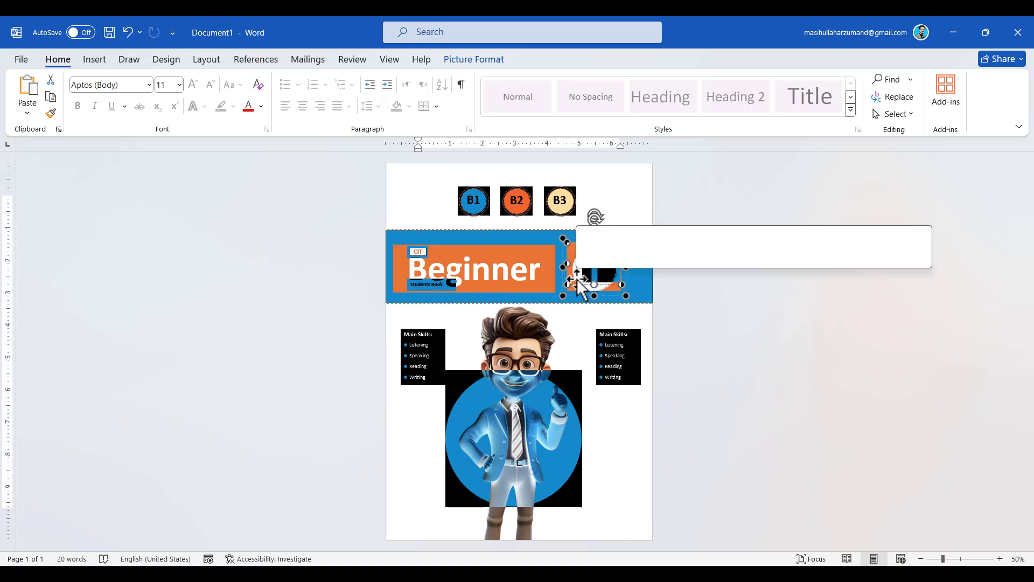
{"action": "left_click", "coordinate": [498, 201]}
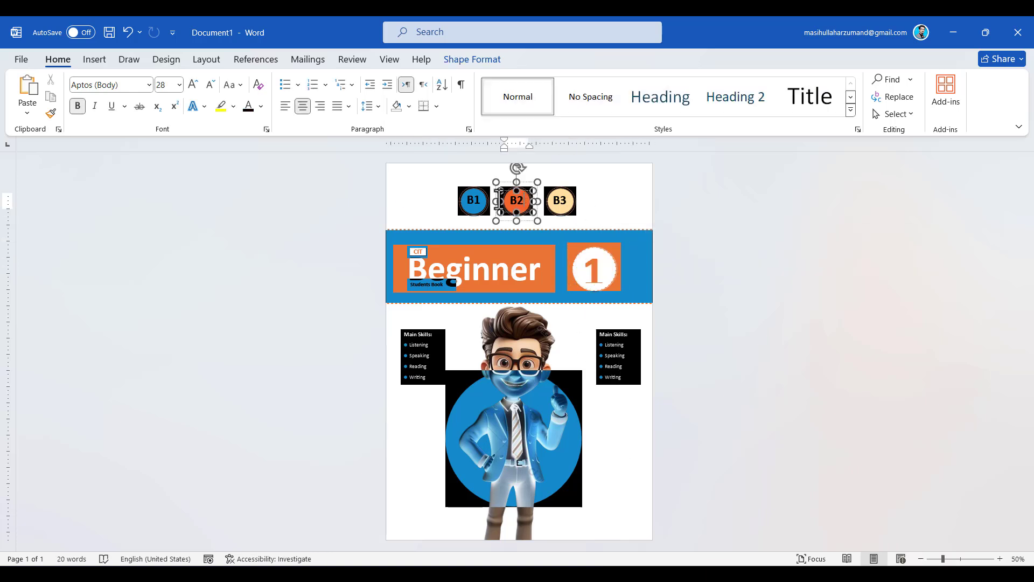
{"action": "left_click", "coordinate": [439, 196]}
{"action": "double_click", "coordinate": [439, 197]}
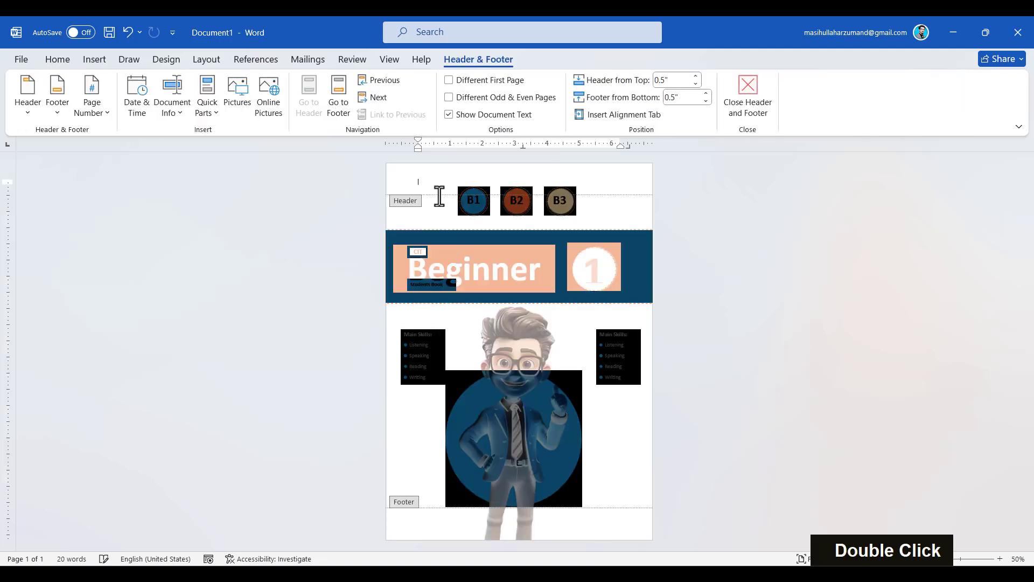
{"action": "double_click", "coordinate": [597, 451]}
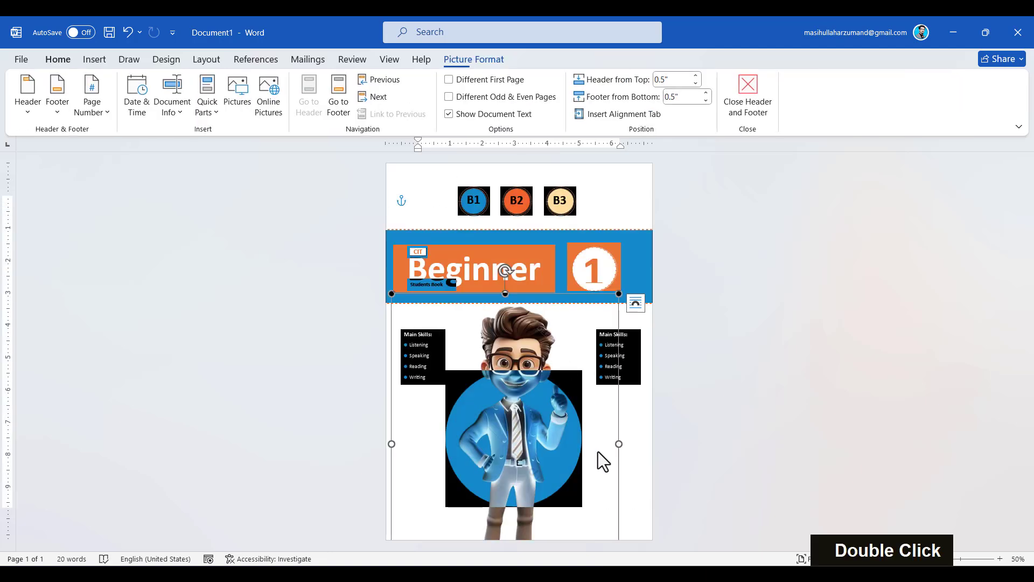
Step: Try adding a page break to the cover document, and undo it
{"action": "key", "text": "Escape"}
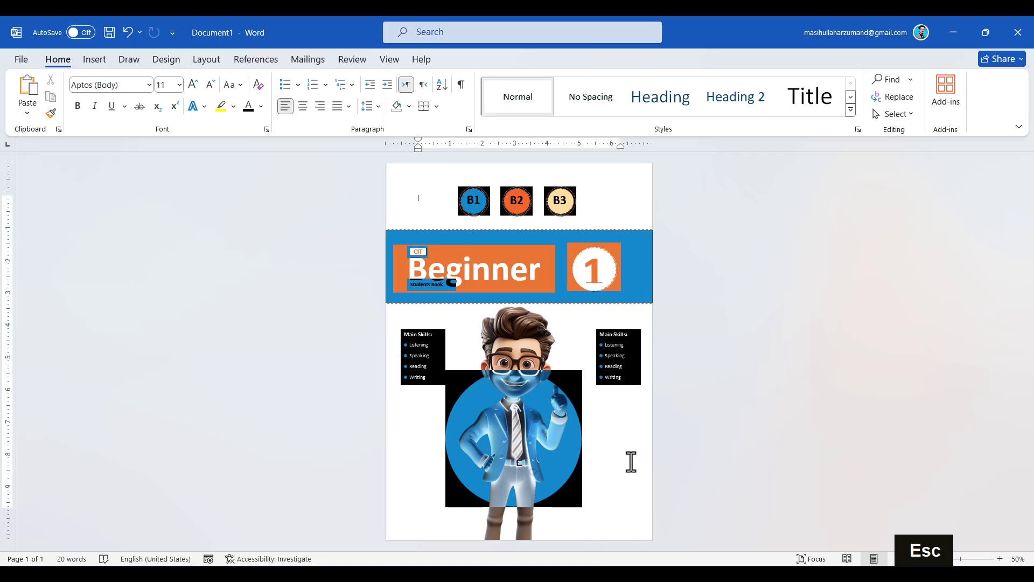
{"action": "key", "text": "Escape"}
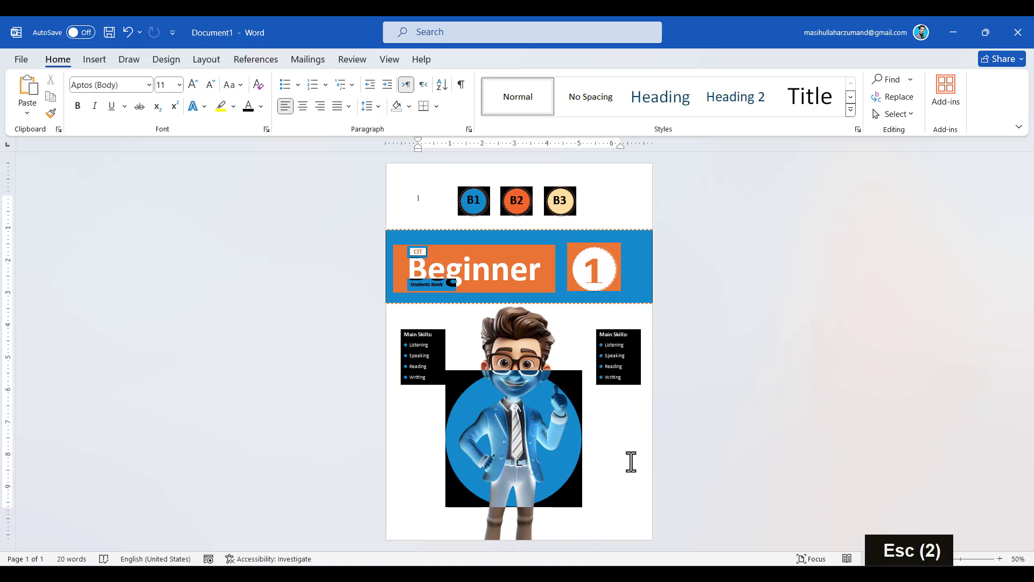
{"action": "scroll", "coordinate": [631, 461], "scroll_direction": "down", "scroll_amount": 3}
{"action": "key", "text": "ctrl+Return"}
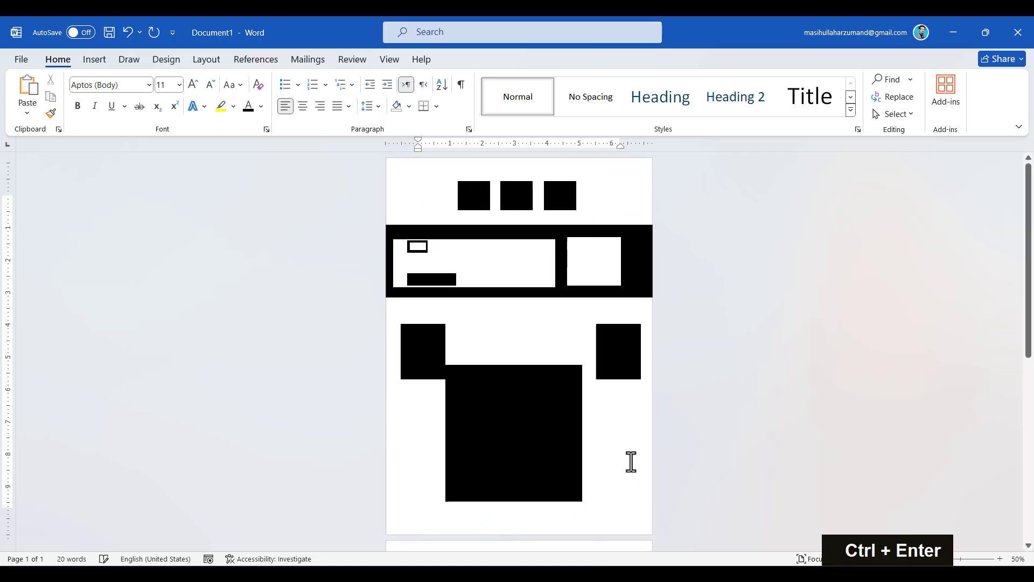
{"action": "key", "text": "ctrl+z"}
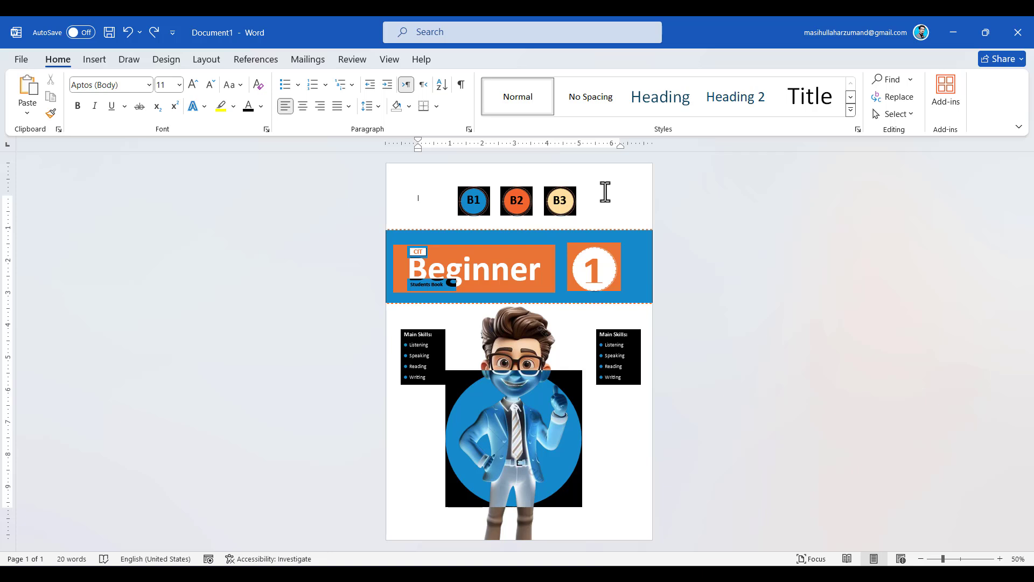
Step: Change the font of the number 1 in the Beginner banner's round badge to Segoe UI
{"action": "double_click", "coordinate": [596, 255]}
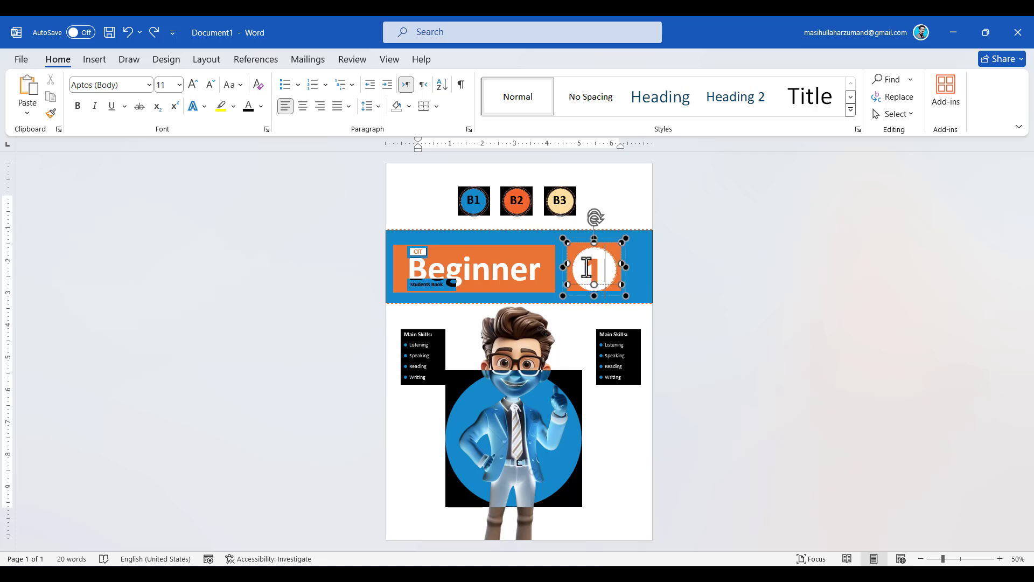
{"action": "left_click", "coordinate": [147, 86]}
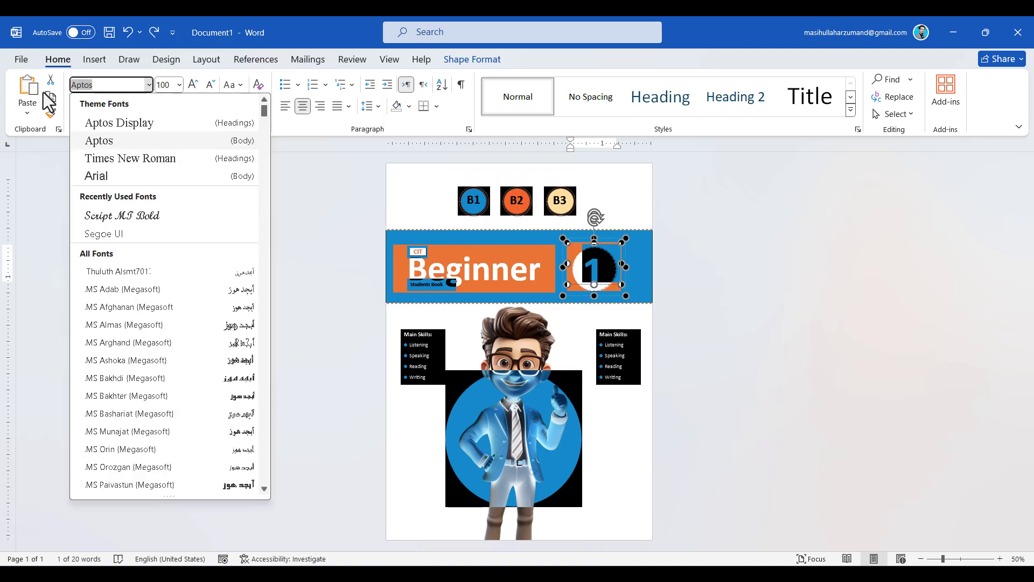
{"action": "scroll", "coordinate": [122, 242], "scroll_direction": "down", "scroll_amount": 5}
{"action": "scroll", "coordinate": [122, 242], "scroll_direction": "up", "scroll_amount": 5}
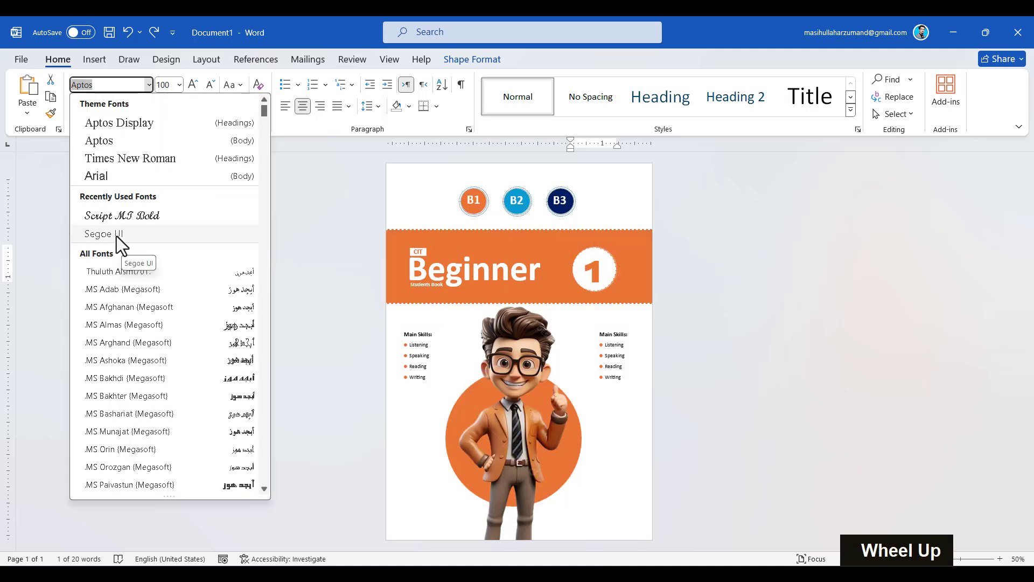
{"action": "left_click", "coordinate": [115, 235]}
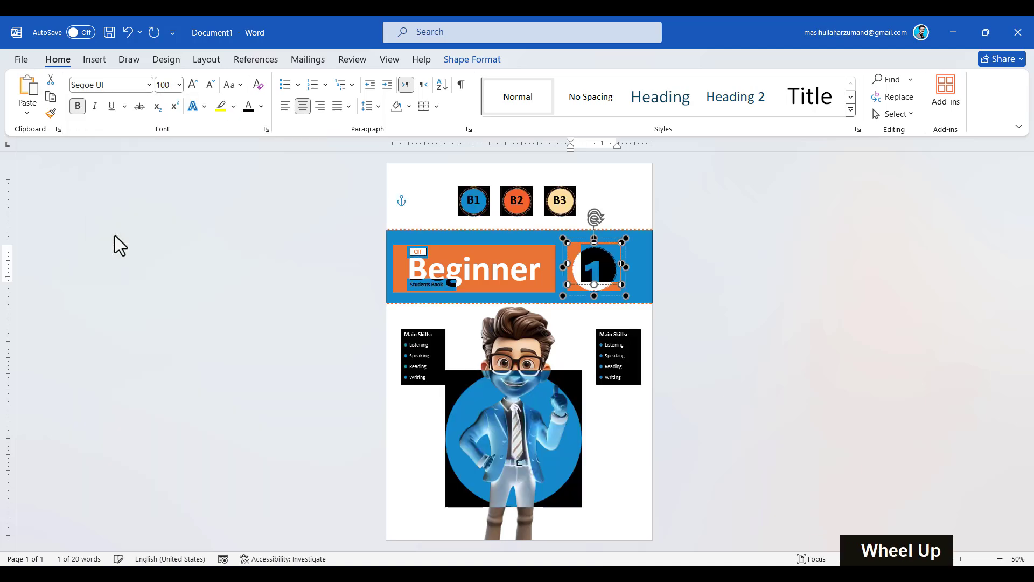
{"action": "left_click", "coordinate": [681, 298]}
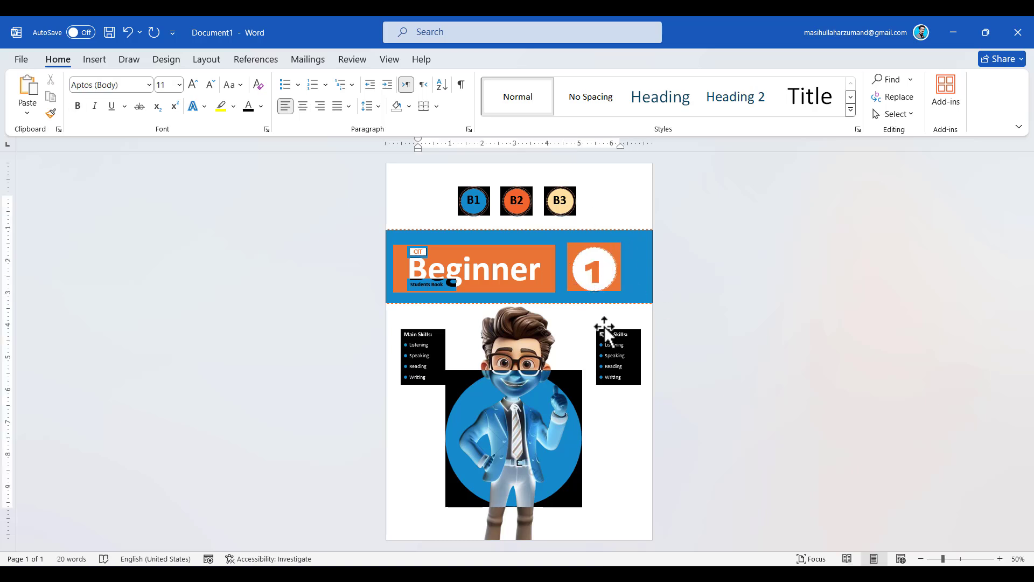
Step: Try Tight text wrapping on the character picture and switch it back to In Front of Text
{"action": "left_click", "coordinate": [538, 433]}
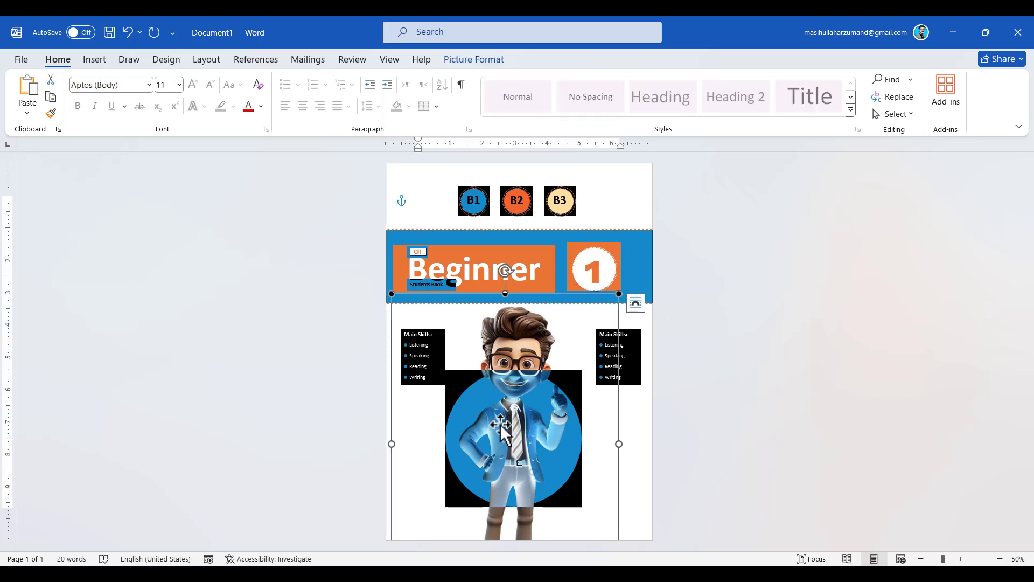
{"action": "mouse_move", "coordinate": [501, 425]}
{"action": "left_mouse_down"}
{"action": "mouse_move", "coordinate": [511, 426]}
{"action": "mouse_move", "coordinate": [500, 425]}
{"action": "left_mouse_up"}
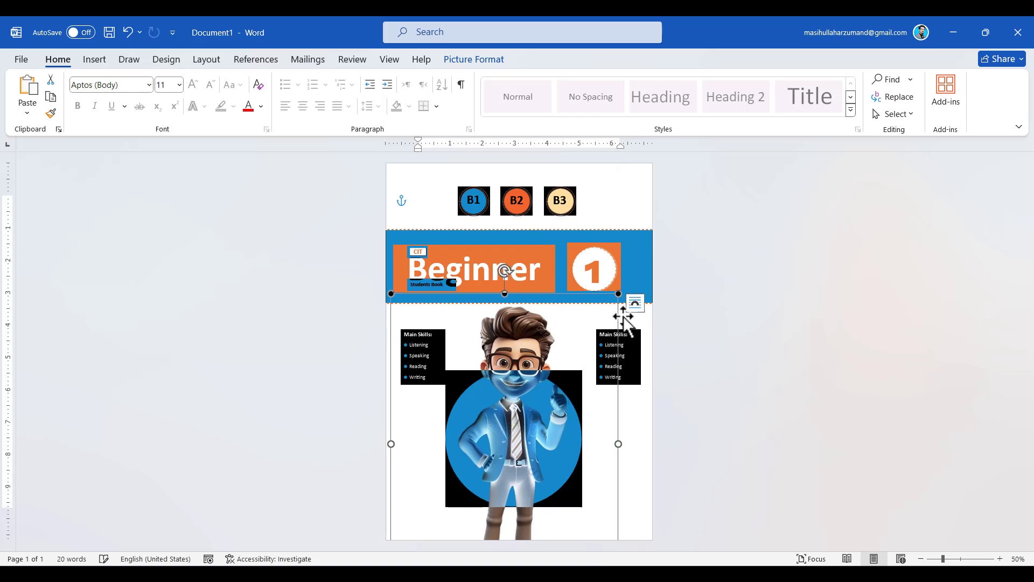
{"action": "left_click", "coordinate": [638, 302]}
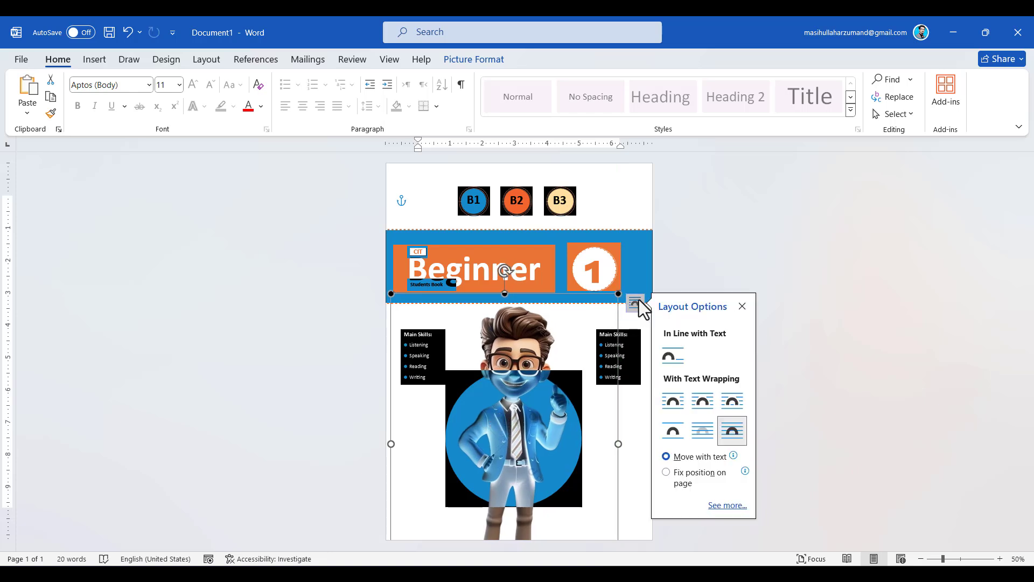
{"action": "left_click", "coordinate": [704, 408]}
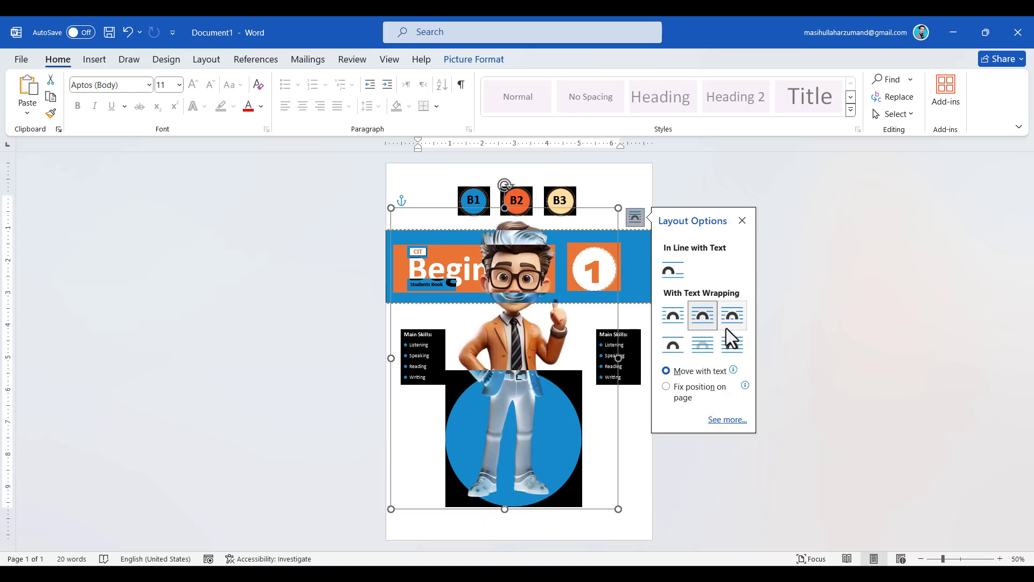
{"action": "left_click", "coordinate": [732, 344]}
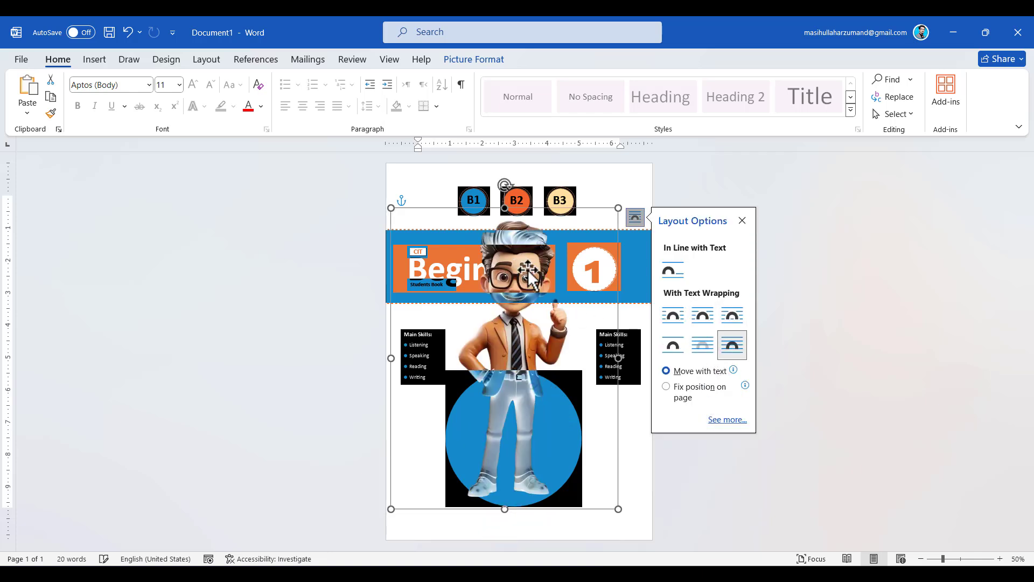
Step: Move the character picture down over the large circle, with the head slightly below the Beginner banner
{"action": "left_click_drag", "start_coordinate": [530, 323], "coordinate": [533, 420]}
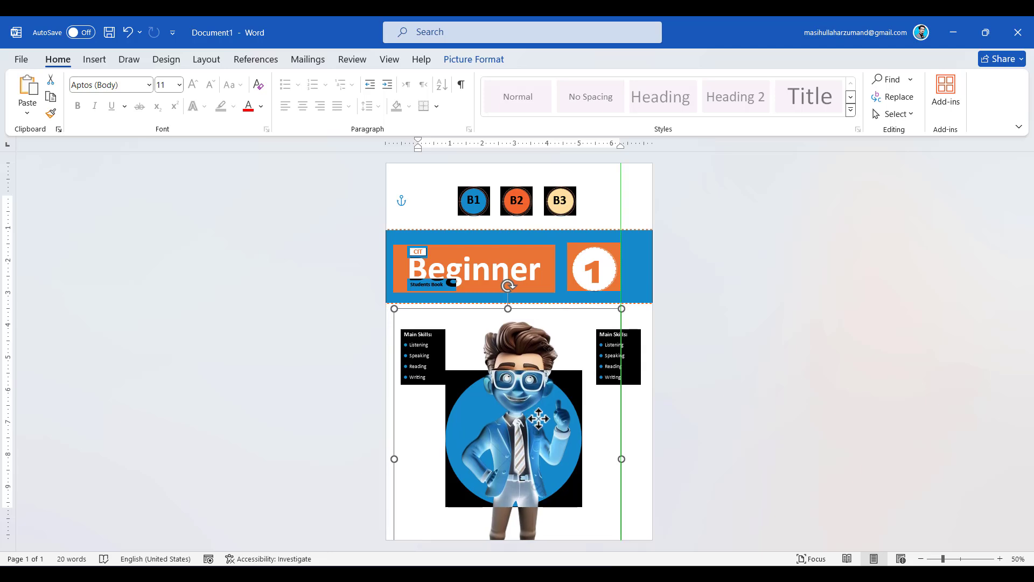
{"action": "left_click", "coordinate": [759, 464]}
{"action": "scroll", "coordinate": [759, 464], "scroll_direction": "down", "scroll_amount": 3}
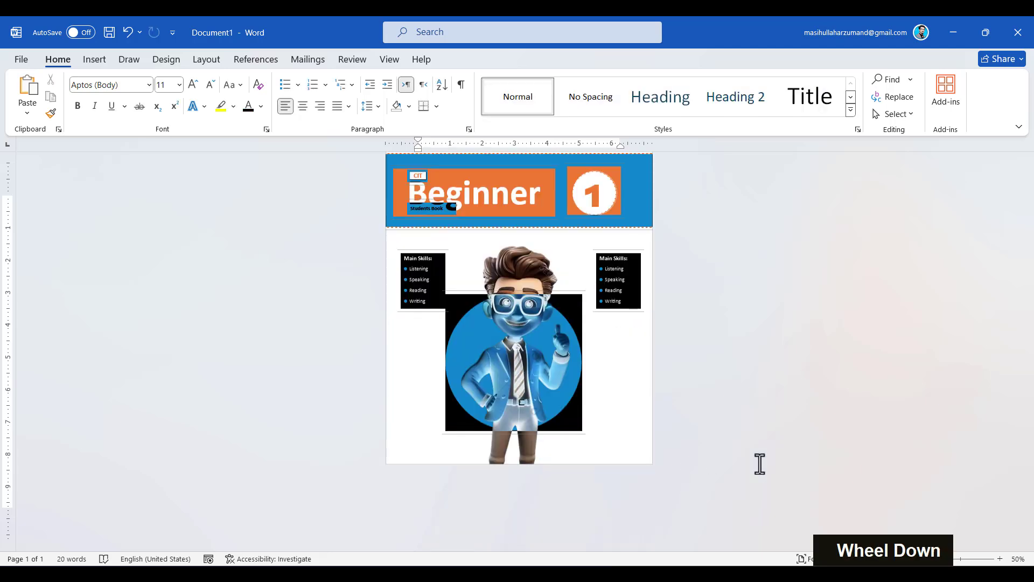
Step: Preview the cover page for printing and compare it with the numbered Beginner covers in the Artboard 110.jpg reference image
{"action": "key", "text": "ctrl+p"}
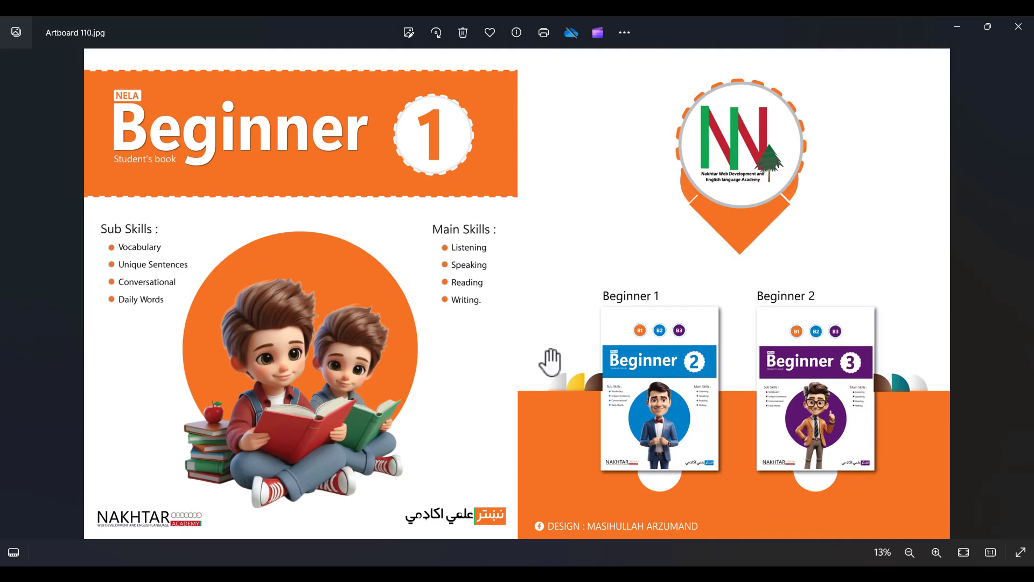
{"action": "scroll", "coordinate": [835, 422], "scroll_direction": "up", "scroll_amount": 2}
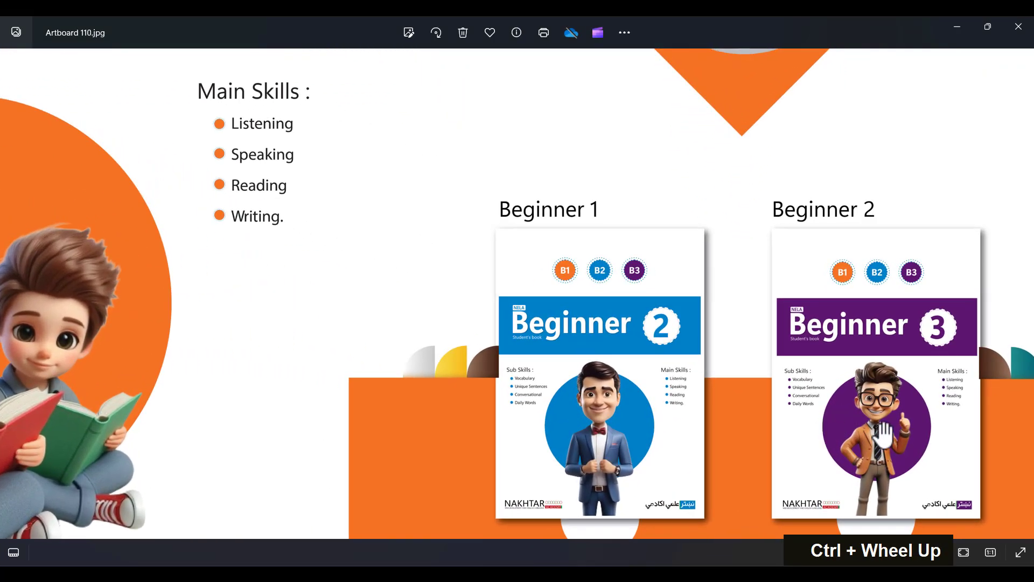
{"action": "scroll", "coordinate": [782, 351], "scroll_direction": "down", "scroll_amount": 2}
{"action": "scroll", "coordinate": [782, 350], "scroll_direction": "down", "scroll_amount": 2}
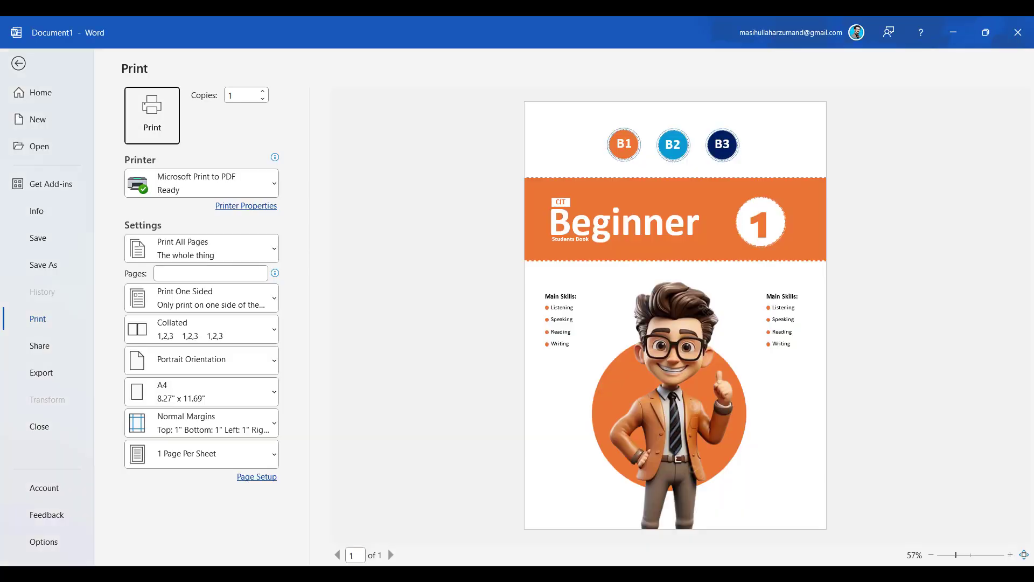
{"action": "key", "text": "Escape"}
Step: Create a new blank document and draw a circle about 3.47" in diameter near the middle of the page
{"action": "key", "text": "ctrl+n"}
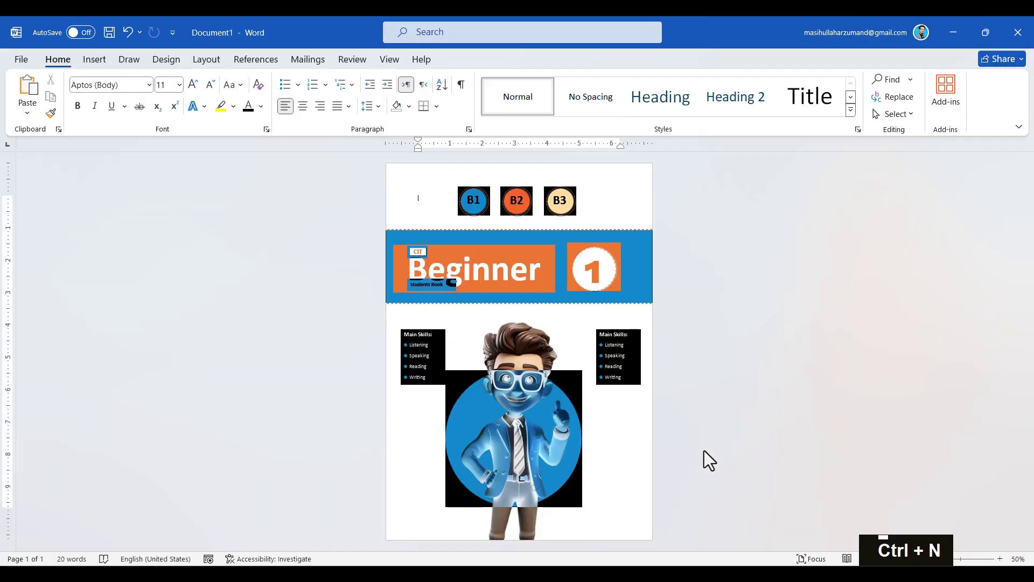
{"action": "left_click", "coordinate": [95, 60]}
{"action": "left_click", "coordinate": [197, 105]}
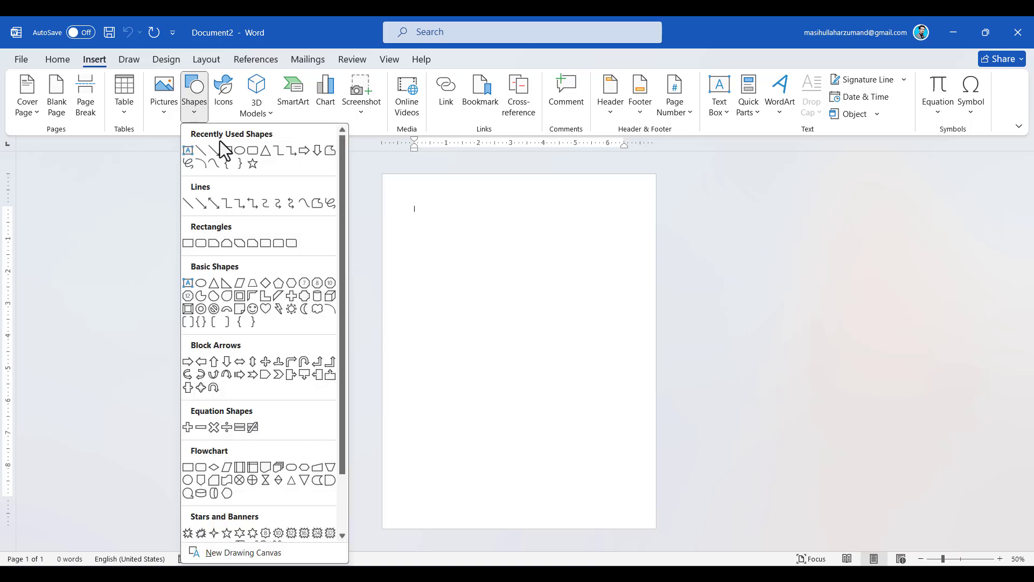
{"action": "left_click", "coordinate": [241, 153]}
{"action": "left_click_drag", "start_coordinate": [449, 272], "coordinate": [560, 381]}
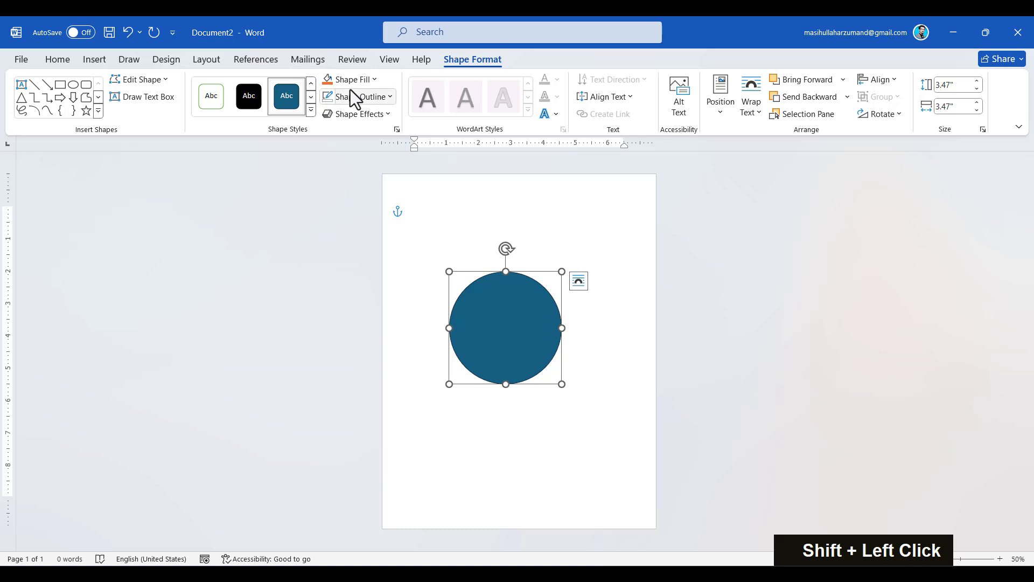
Step: Fill the circle with orange and remove its outline
{"action": "left_click", "coordinate": [348, 81]}
{"action": "left_click", "coordinate": [380, 115]}
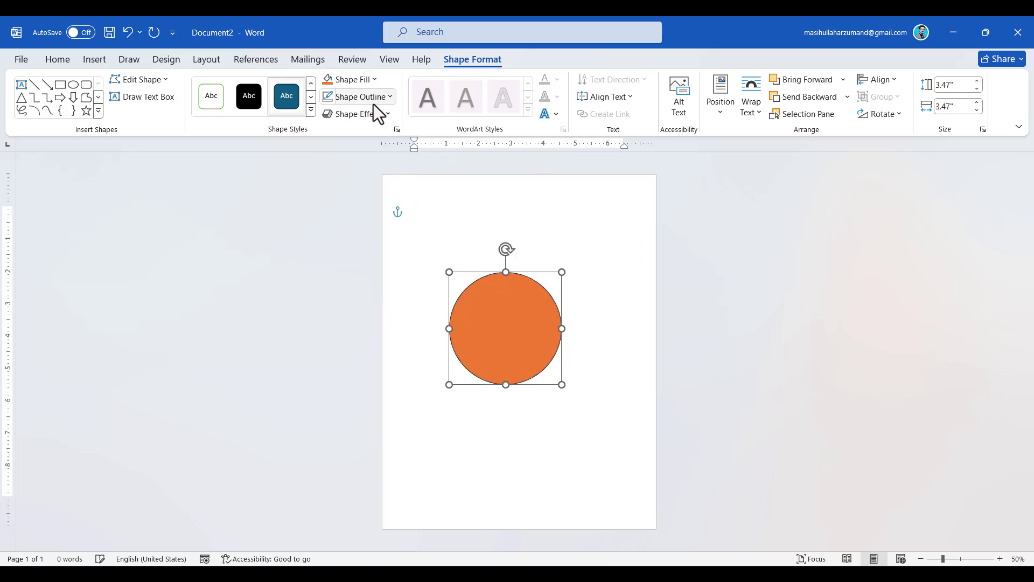
{"action": "left_click", "coordinate": [384, 100]}
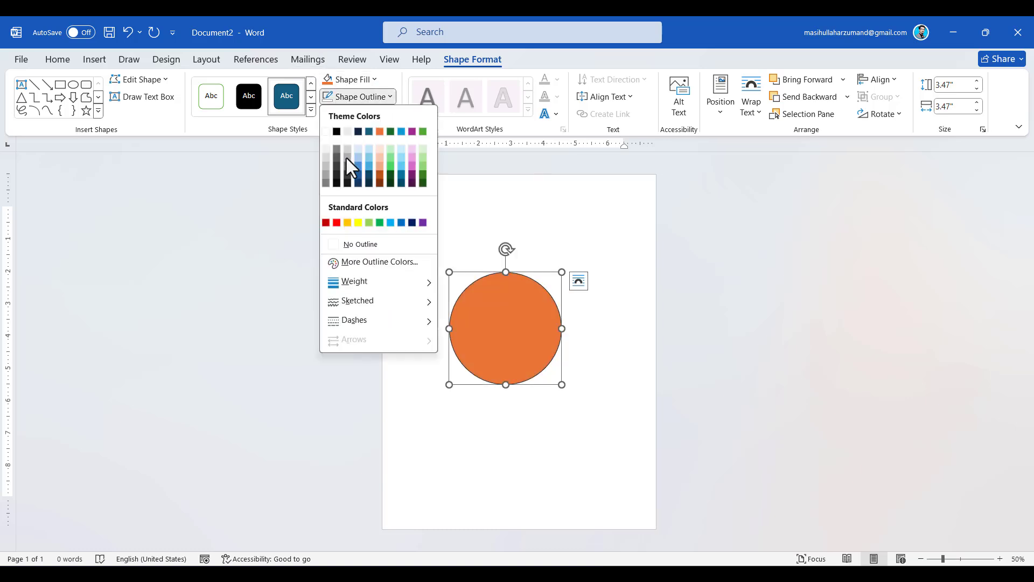
{"action": "left_click", "coordinate": [333, 244]}
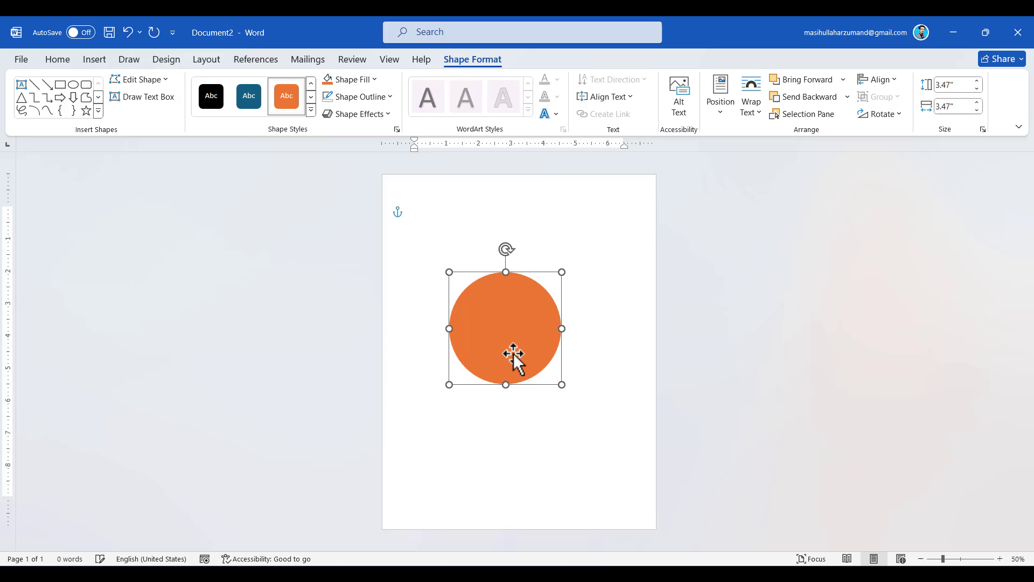
Step: Draw a text box about 3.18" wide and 3" high over the orange circle and enter the letter F
{"action": "left_click", "coordinate": [95, 60]}
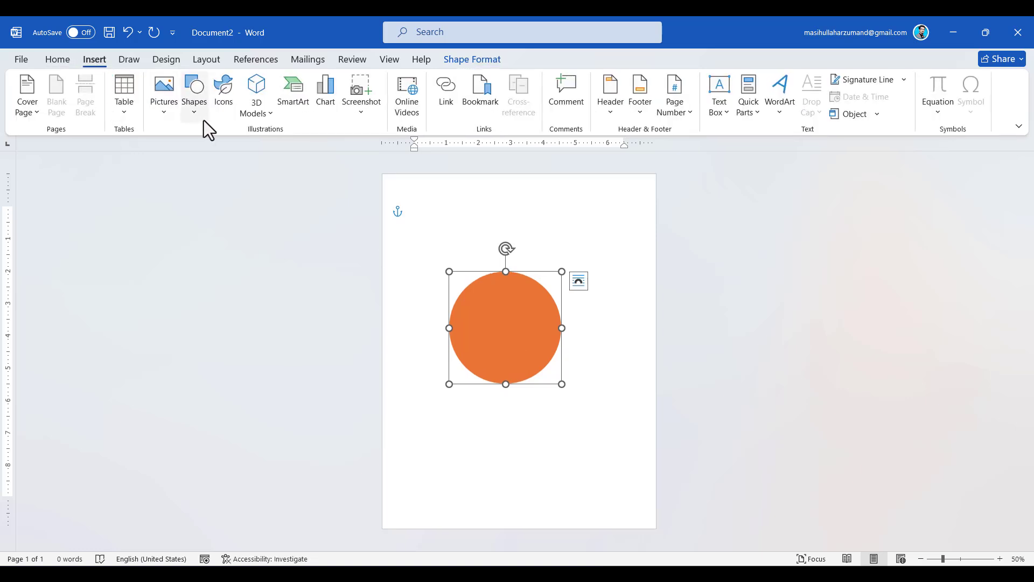
{"action": "left_click", "coordinate": [198, 105]}
{"action": "left_click", "coordinate": [197, 161]}
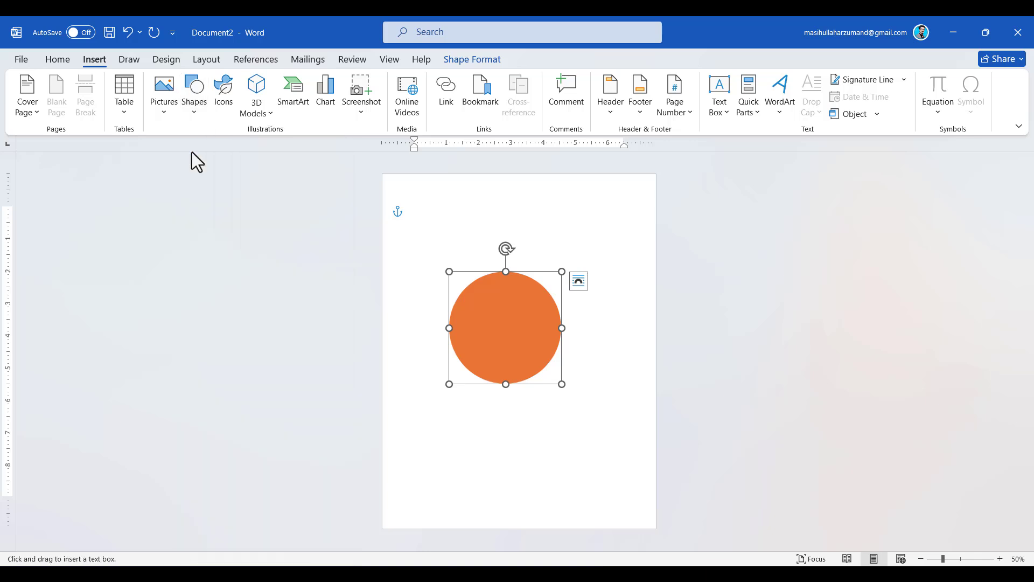
{"action": "left_click_drag", "start_coordinate": [474, 296], "coordinate": [576, 393]}
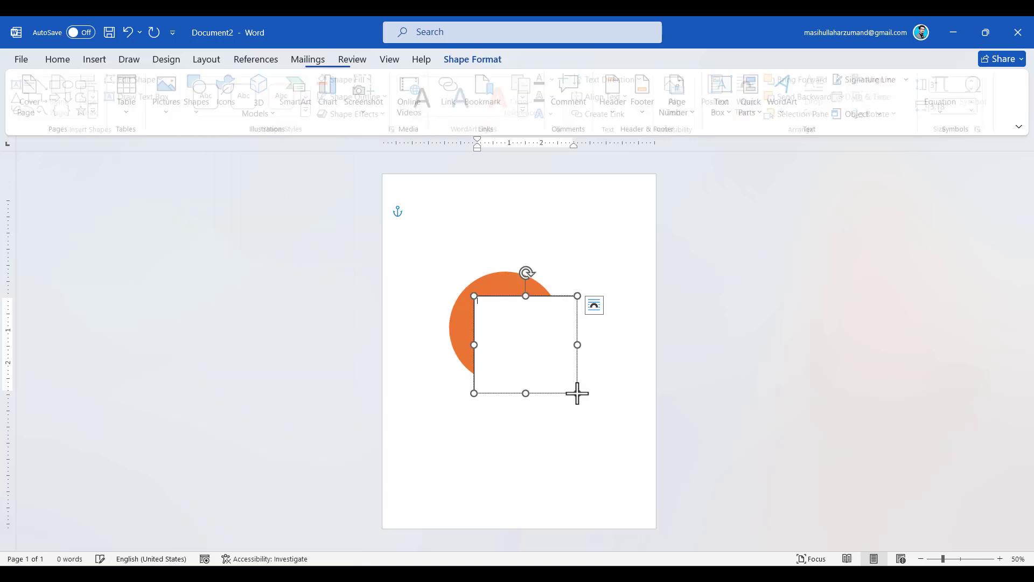
{"action": "type", "text": "F"}
Step: Set the font size of the letter F in the text box to 100
{"action": "key", "text": "ctrl+a"}
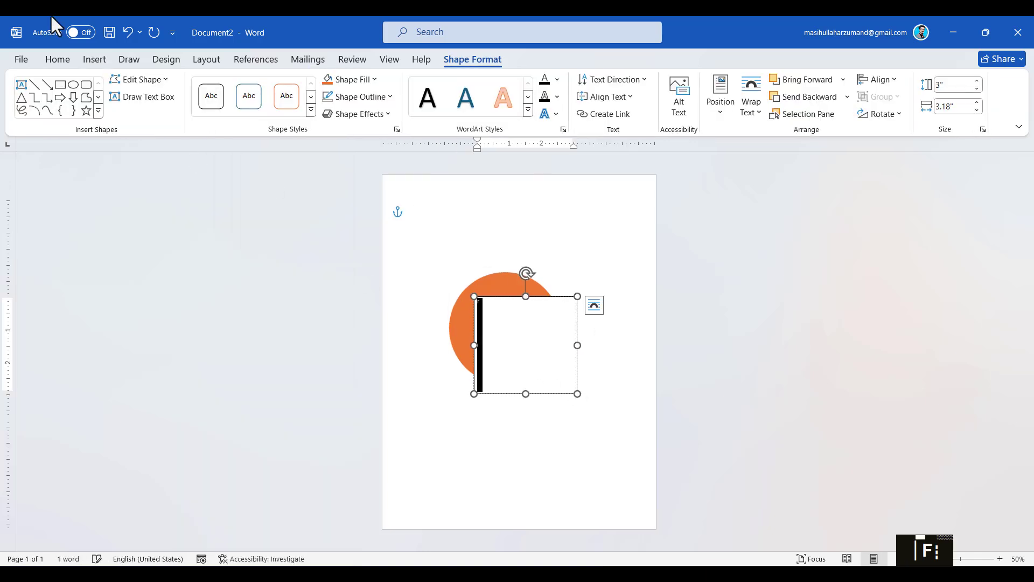
{"action": "left_click", "coordinate": [81, 60]}
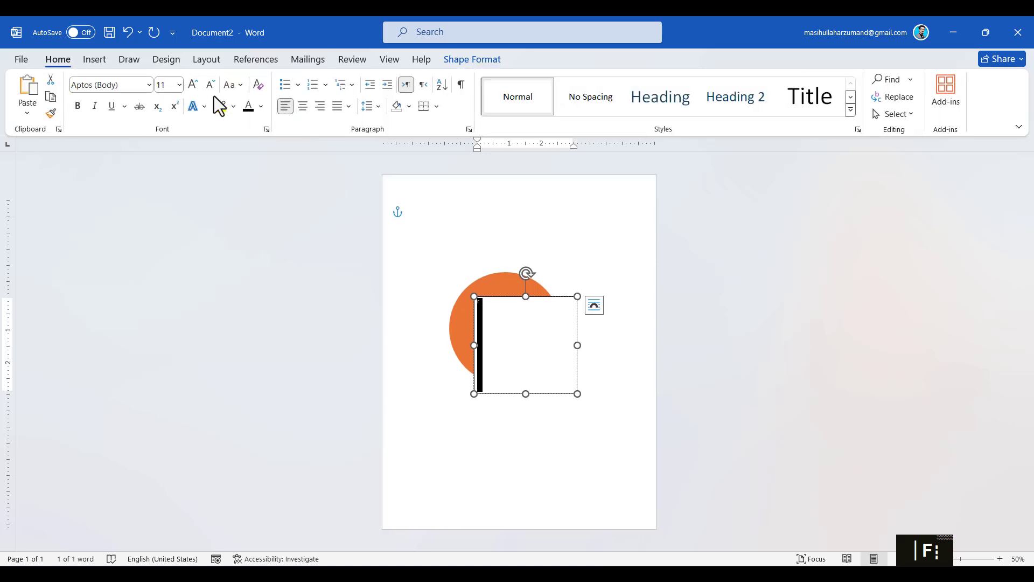
{"action": "type", "text": "100"}
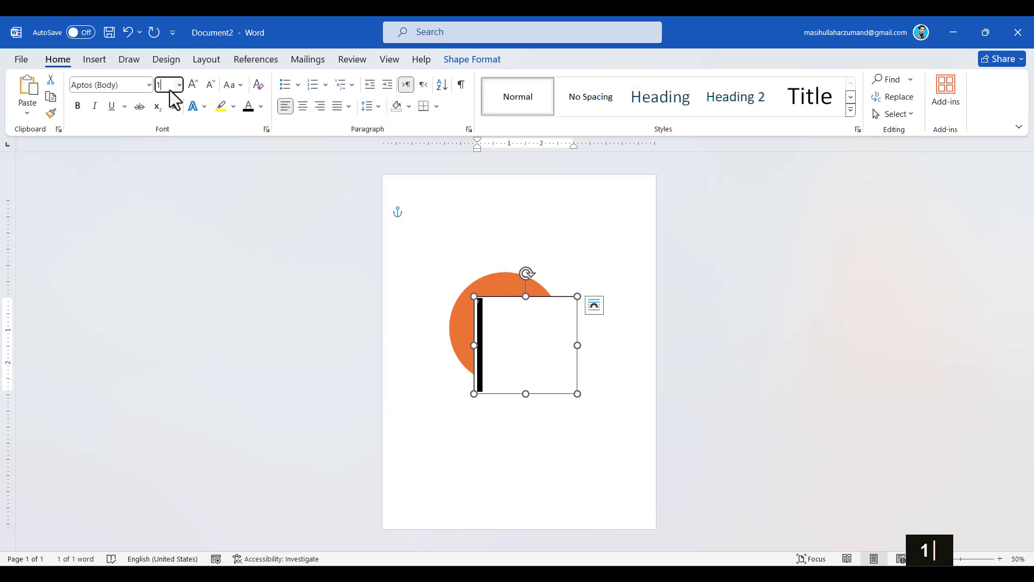
{"action": "key", "text": "Return"}
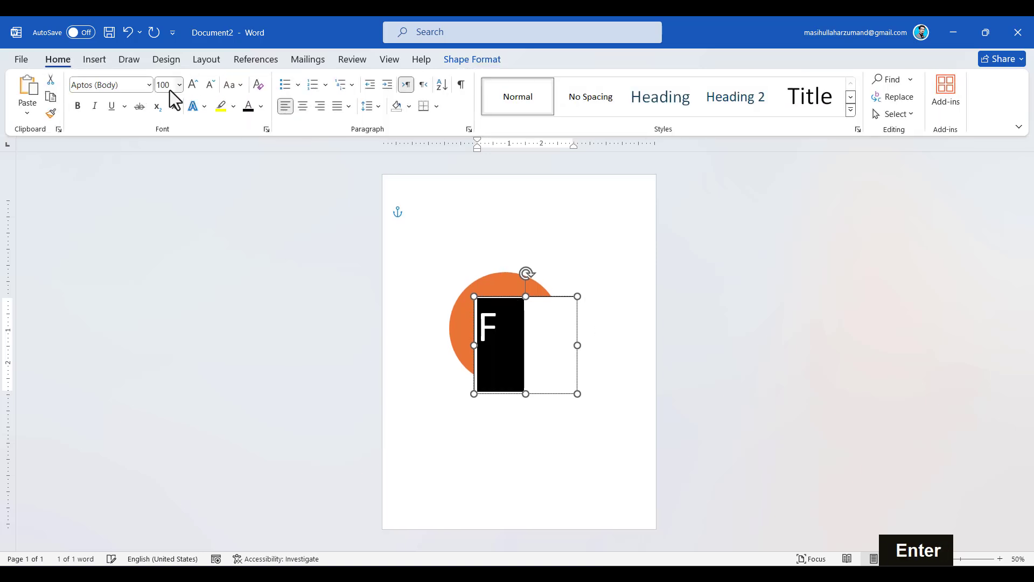
Step: Remove the fill and the outline of the text box holding the letter F
{"action": "left_click", "coordinate": [461, 59]}
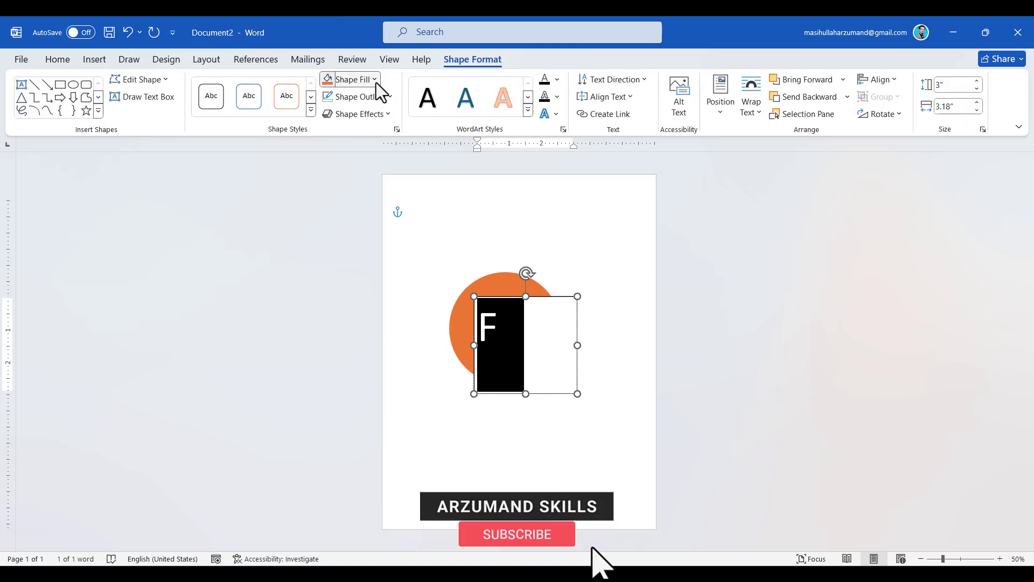
{"action": "left_click", "coordinate": [376, 83]}
{"action": "key", "text": "Escape"}
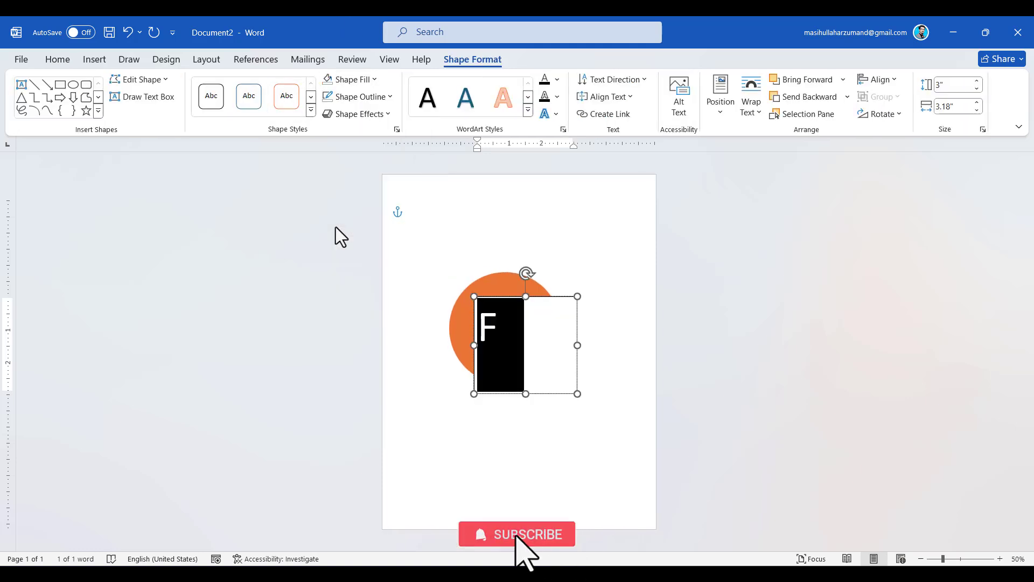
{"action": "left_click", "coordinate": [388, 97]}
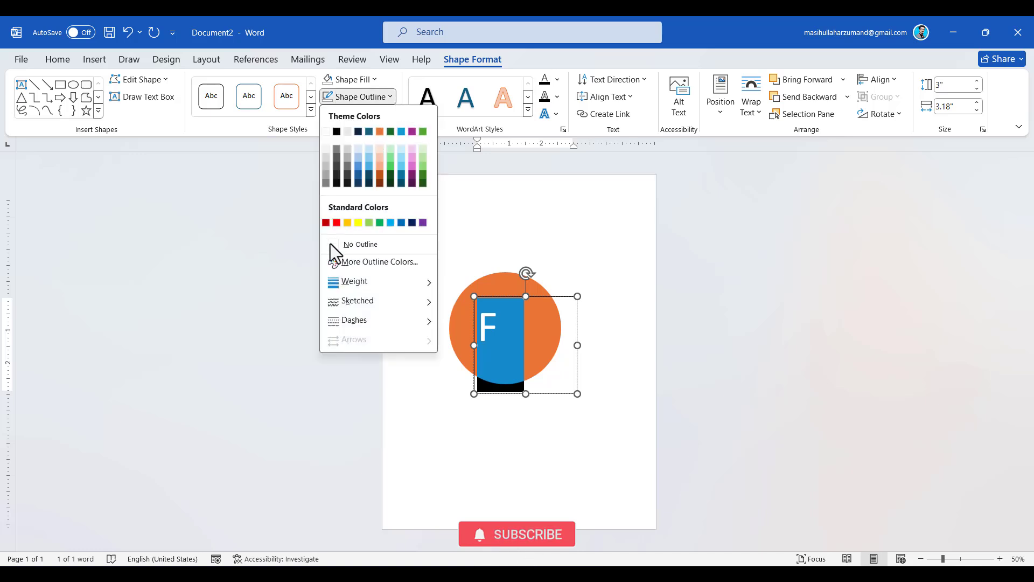
{"action": "left_click", "coordinate": [331, 247]}
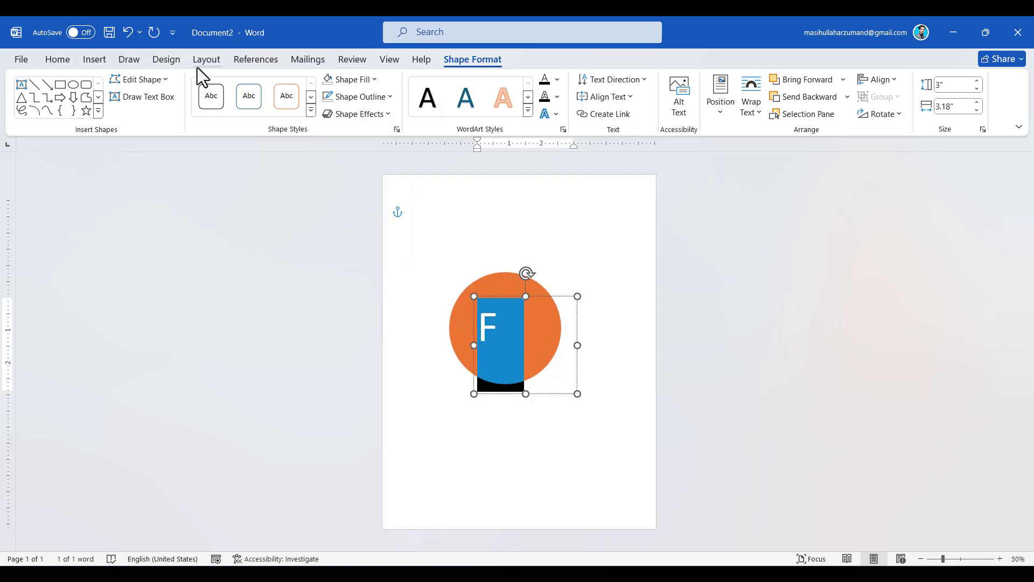
Step: Set the letter F to font size 200 in the Aptos Display font
{"action": "left_click", "coordinate": [58, 62]}
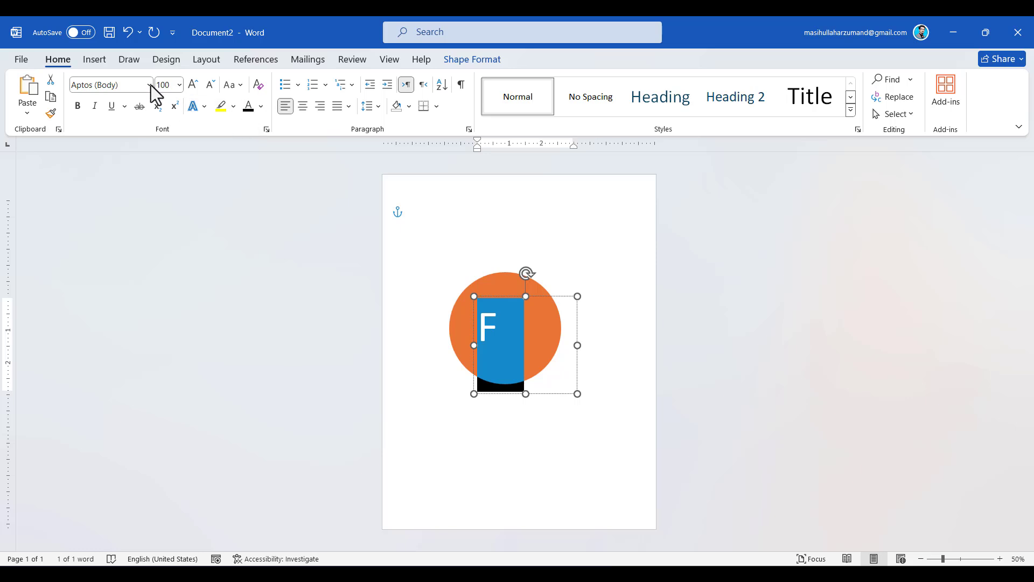
{"action": "left_click", "coordinate": [165, 84]}
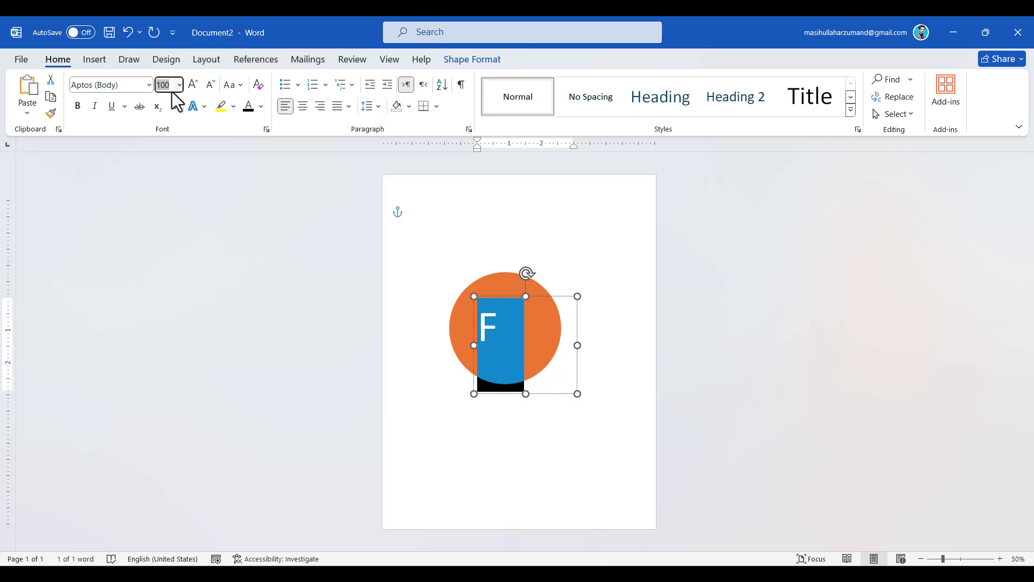
{"action": "type", "text": "200"}
{"action": "key", "text": "Return"}
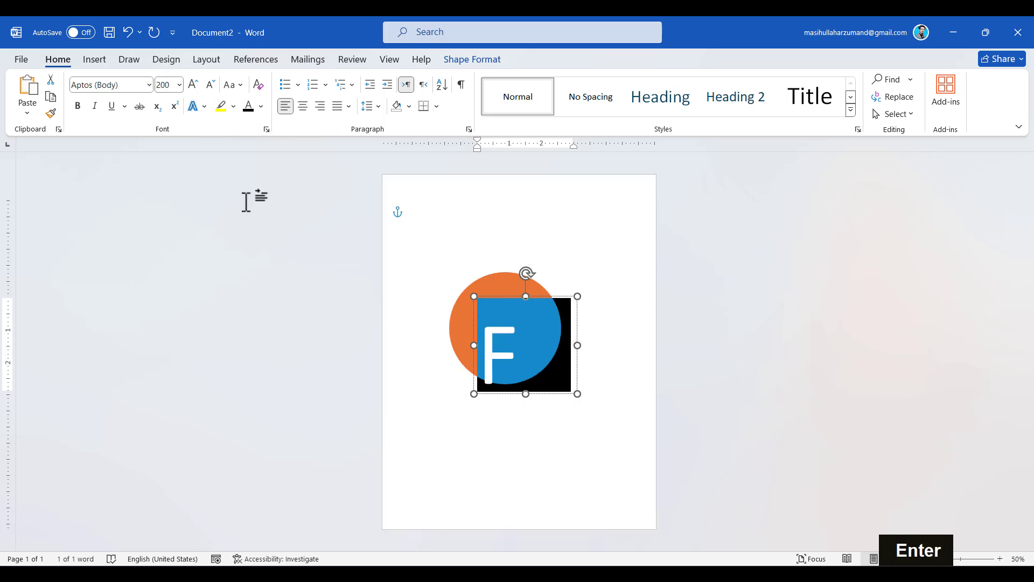
{"action": "left_click", "coordinate": [147, 89]}
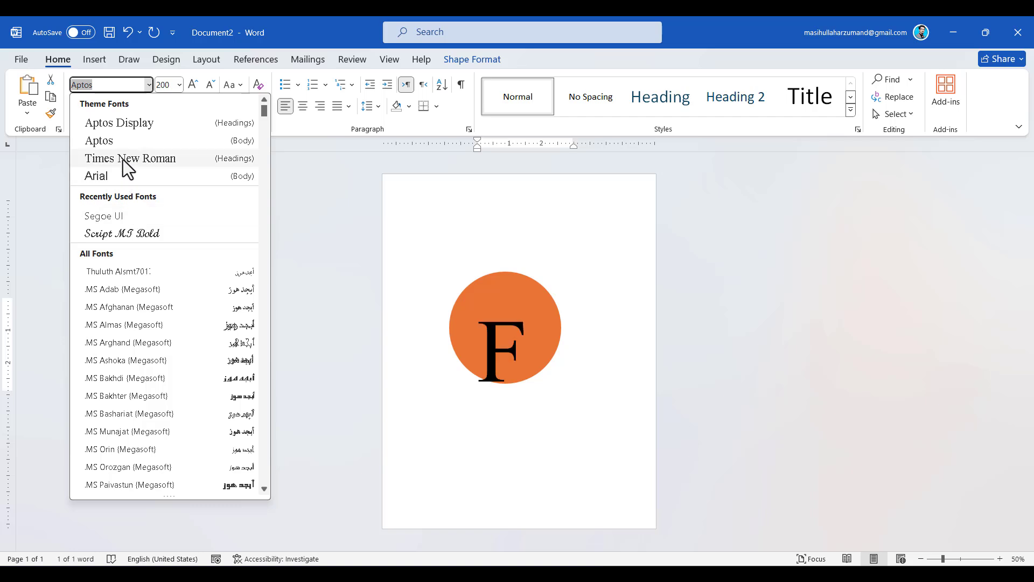
{"action": "left_click", "coordinate": [117, 125]}
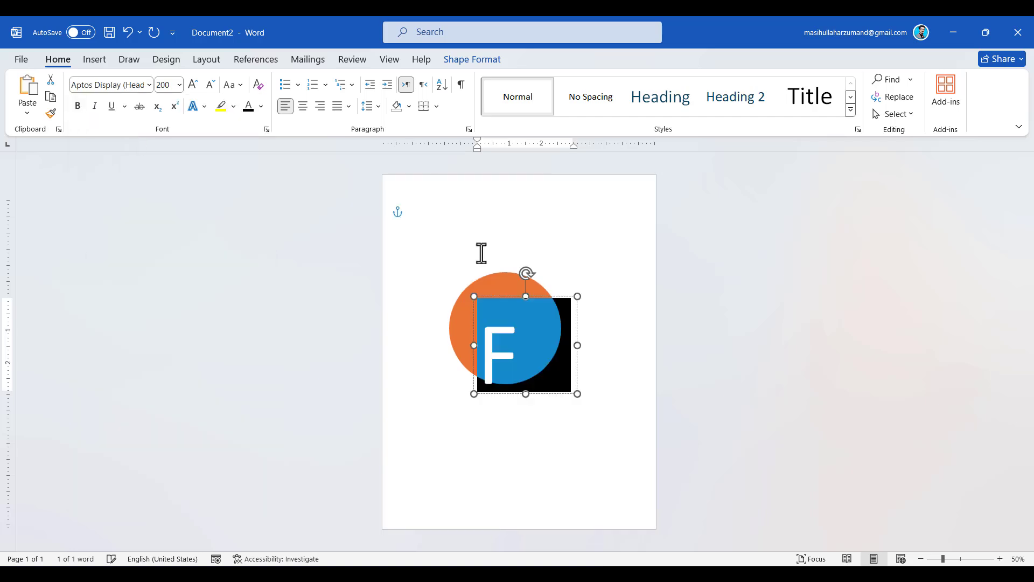
Step: Move the letter F to the centre of the orange circle and set its font colour to white
{"action": "left_click_drag", "start_coordinate": [504, 296], "coordinate": [509, 270]}
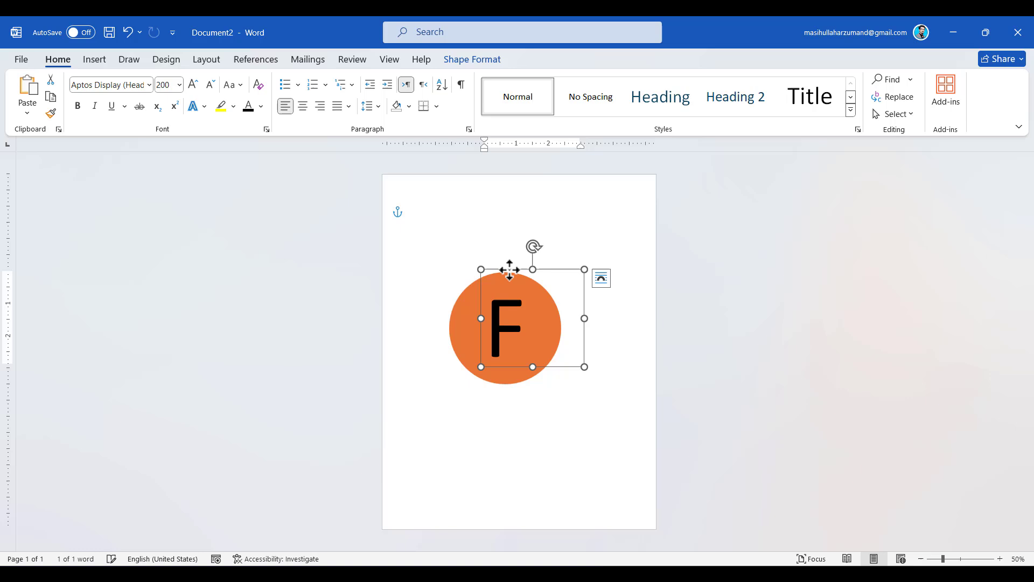
{"action": "left_click", "coordinate": [258, 108]}
{"action": "left_click", "coordinate": [248, 160]}
{"action": "left_click", "coordinate": [536, 451]}
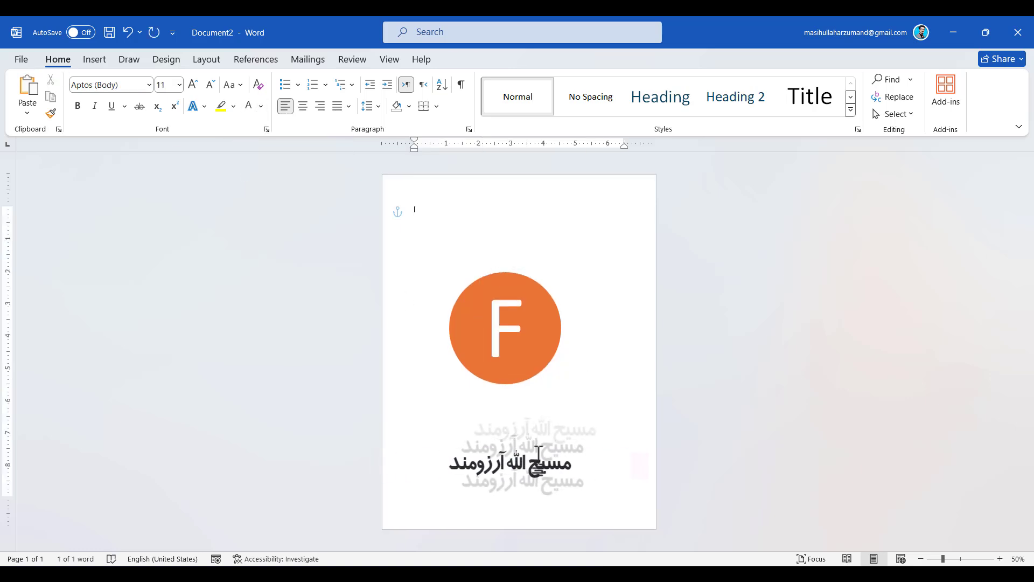
{"action": "left_click", "coordinate": [495, 337]}
{"action": "left_click", "coordinate": [699, 523]}
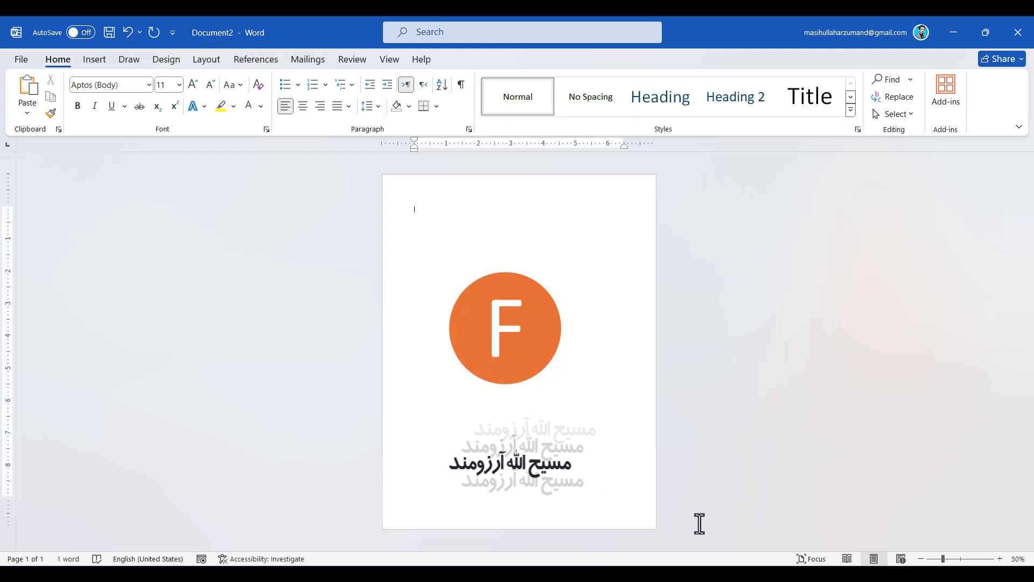
Step: Switch to the reference image Artboard 110.jpg and examine the Facebook icon and design credit beneath the small Beginner covers
{"action": "key", "text": "alt+Tab"}
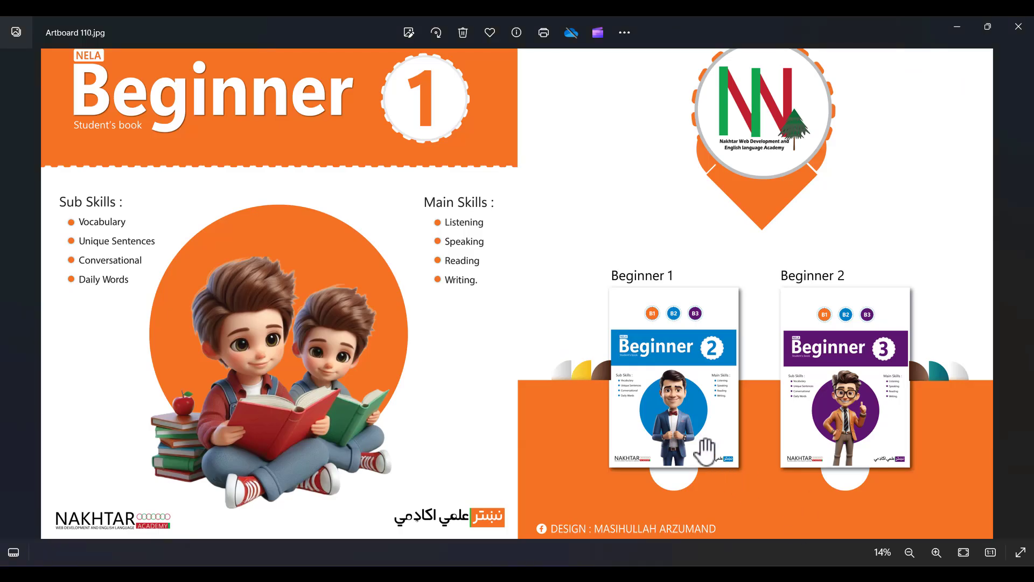
{"action": "scroll", "coordinate": [703, 447], "scroll_direction": "up", "scroll_amount": 4}
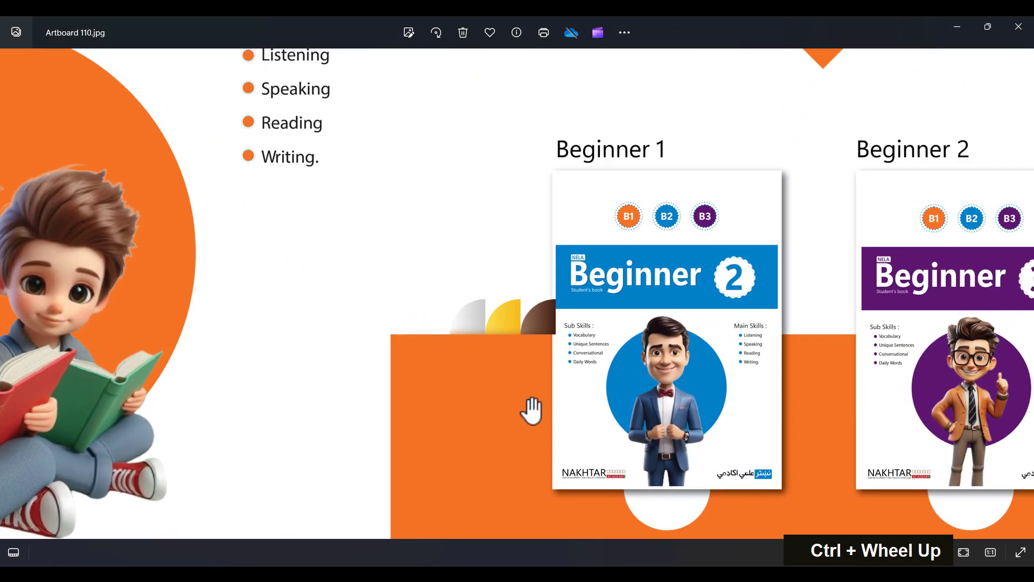
{"action": "left_click_drag", "start_coordinate": [529, 409], "coordinate": [480, 103]}
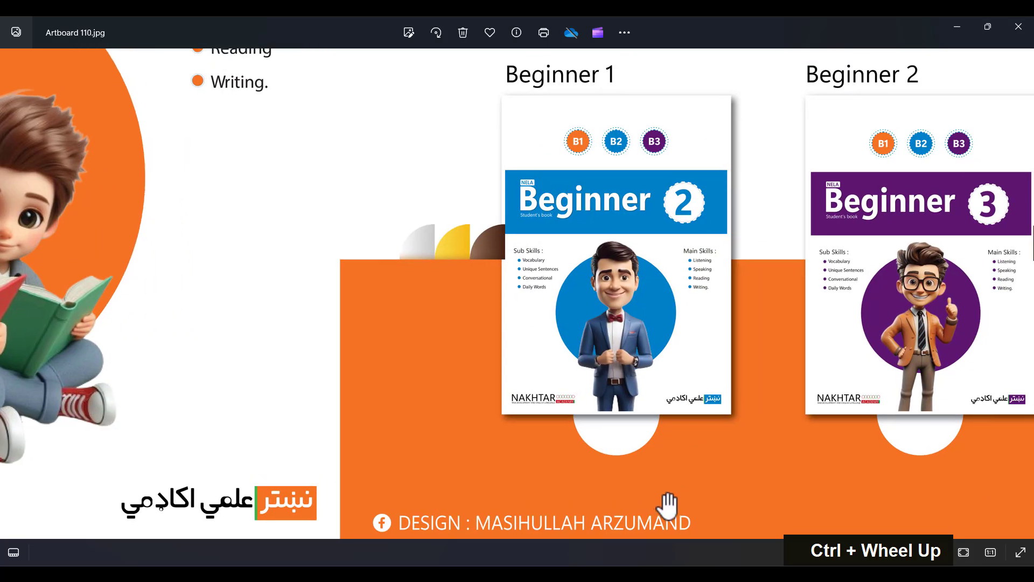
Step: Check the Beginner cover in Word's Document1, minimize it and view the whole reference image Artboard 110.jpg
{"action": "mouse_move", "coordinate": [740, 575]}
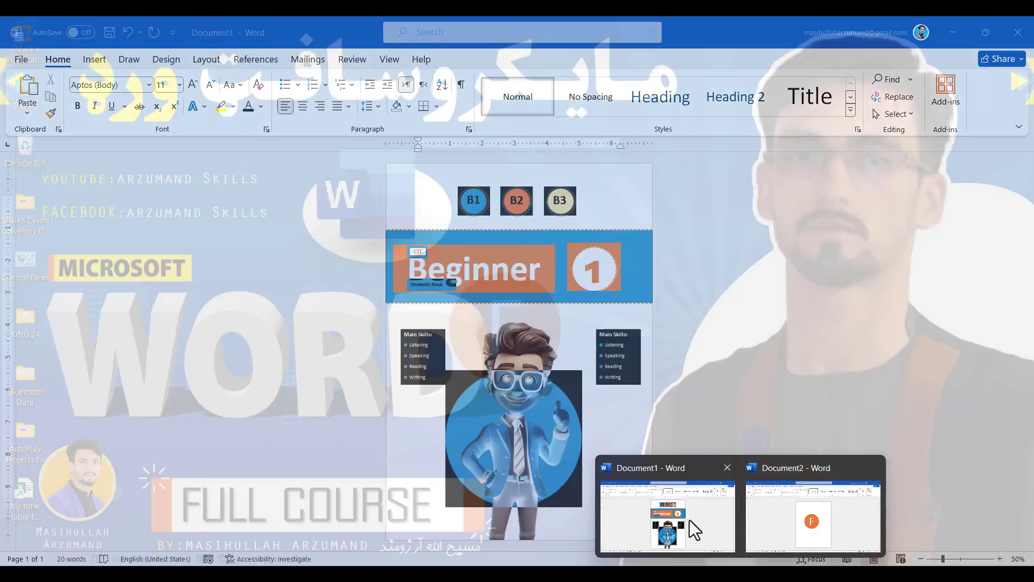
{"action": "left_click", "coordinate": [689, 520]}
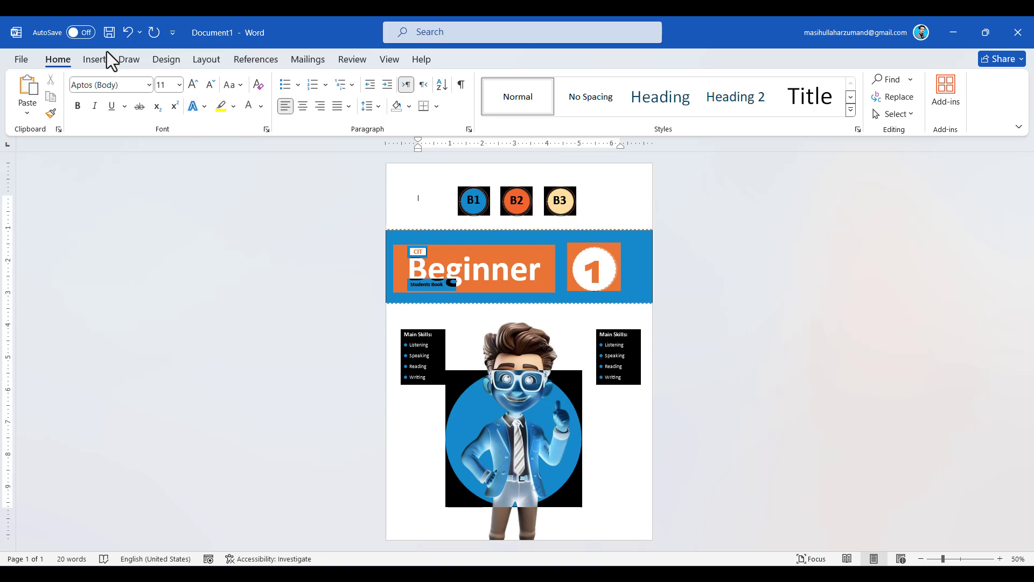
{"action": "left_click", "coordinate": [94, 60]}
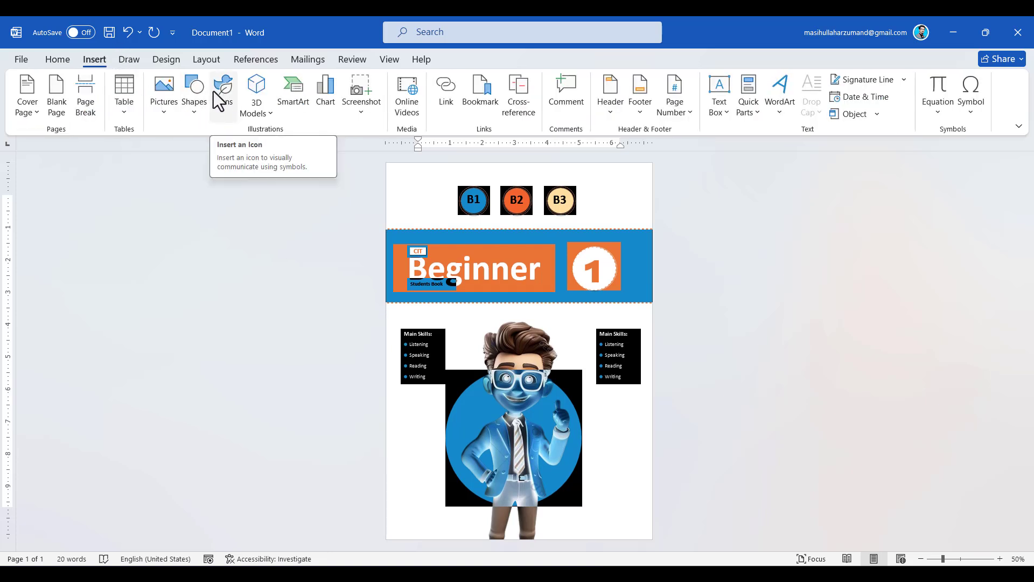
{"action": "left_click", "coordinate": [953, 33]}
{"action": "double_click", "coordinate": [658, 255]}
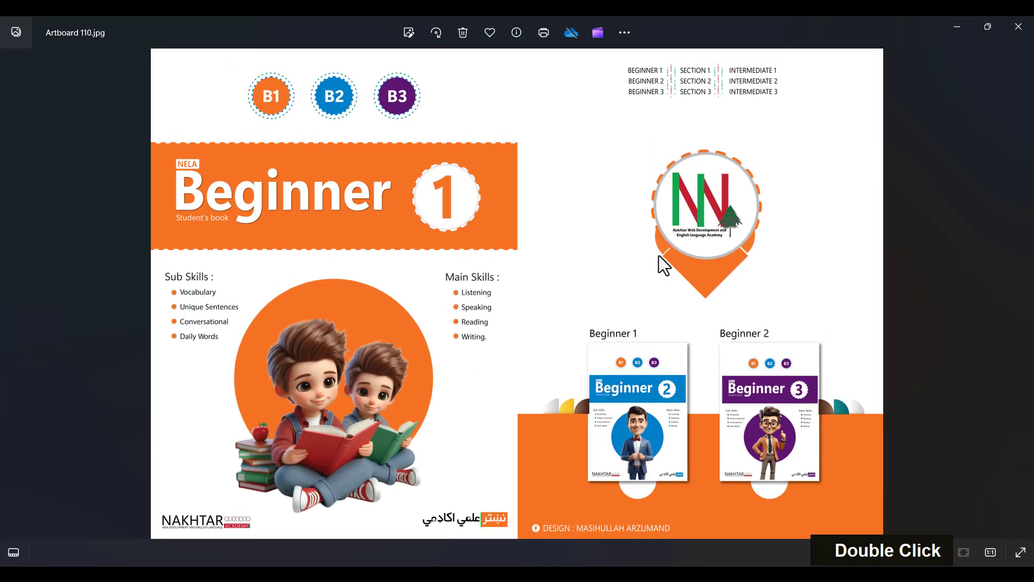